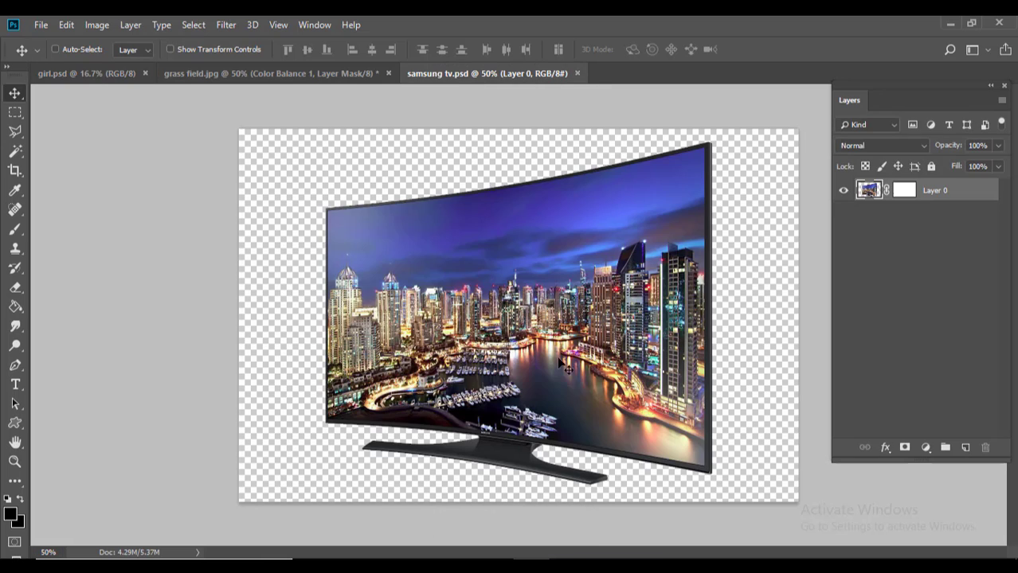
- Load the TV screen outline stored in Path 2 as a new anti-aliased selection with a 0-pixel feather
{"action": "left_click", "coordinate": [15, 364]}
{"action": "left_click", "coordinate": [315, 25]}
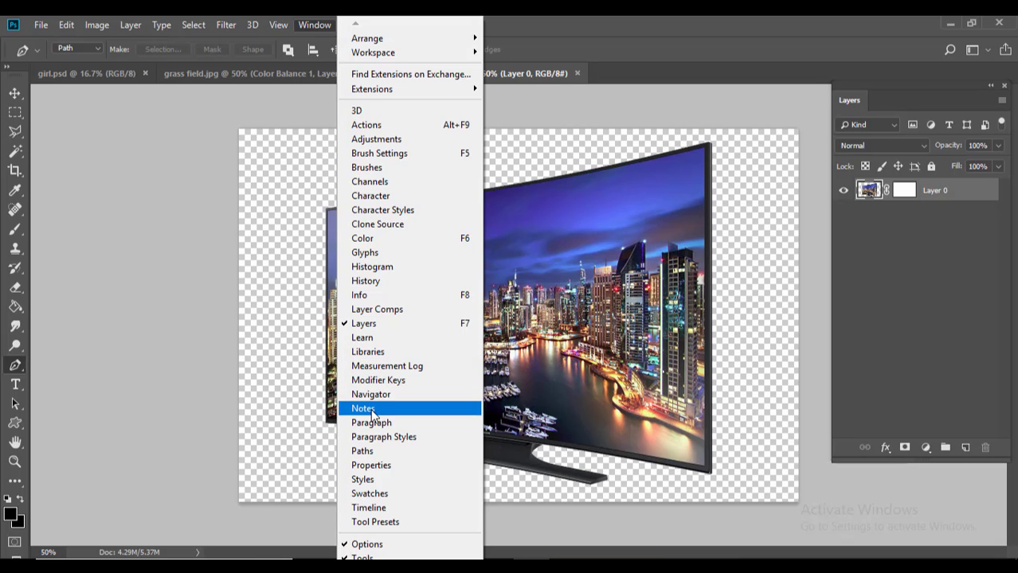
{"action": "left_click", "coordinate": [368, 451]}
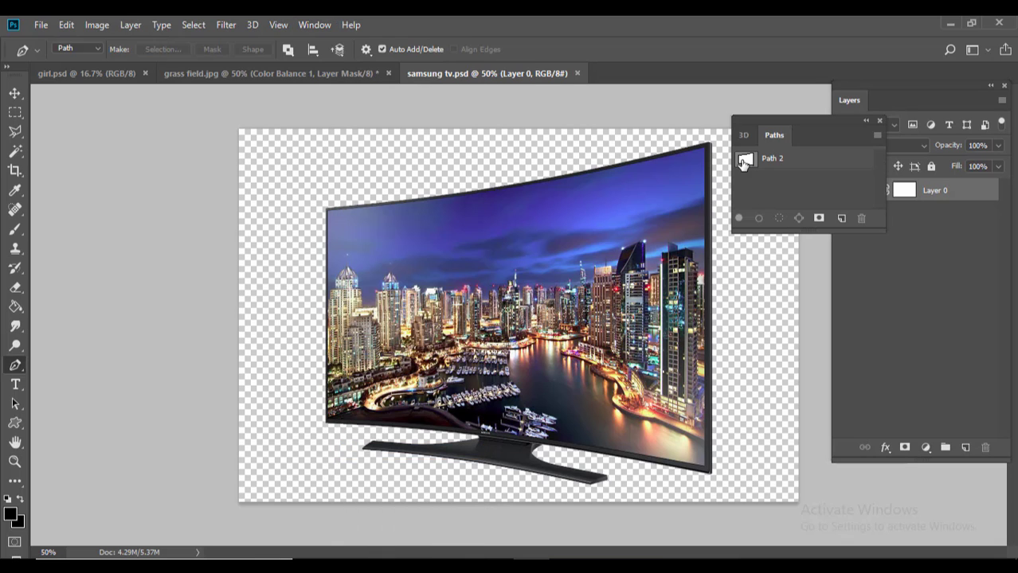
{"action": "left_click", "coordinate": [743, 162]}
{"action": "right_click", "coordinate": [527, 216]}
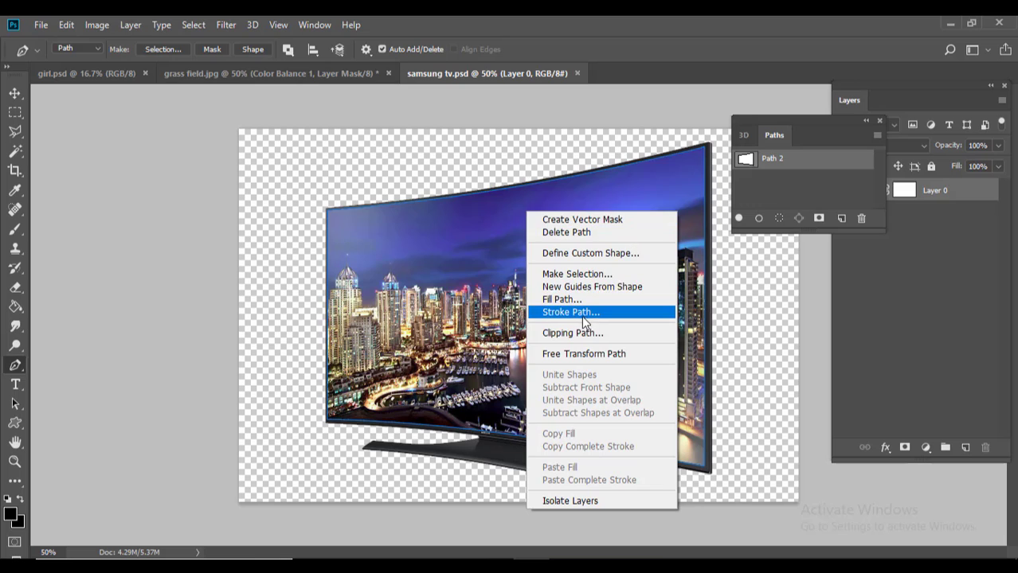
{"action": "left_click", "coordinate": [615, 274]}
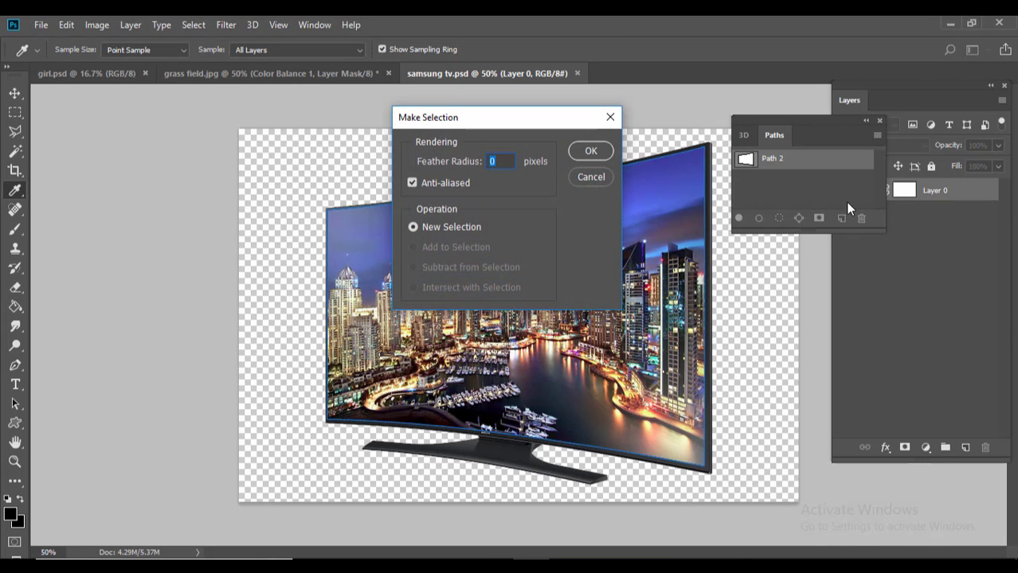
{"action": "left_click", "coordinate": [879, 121]}
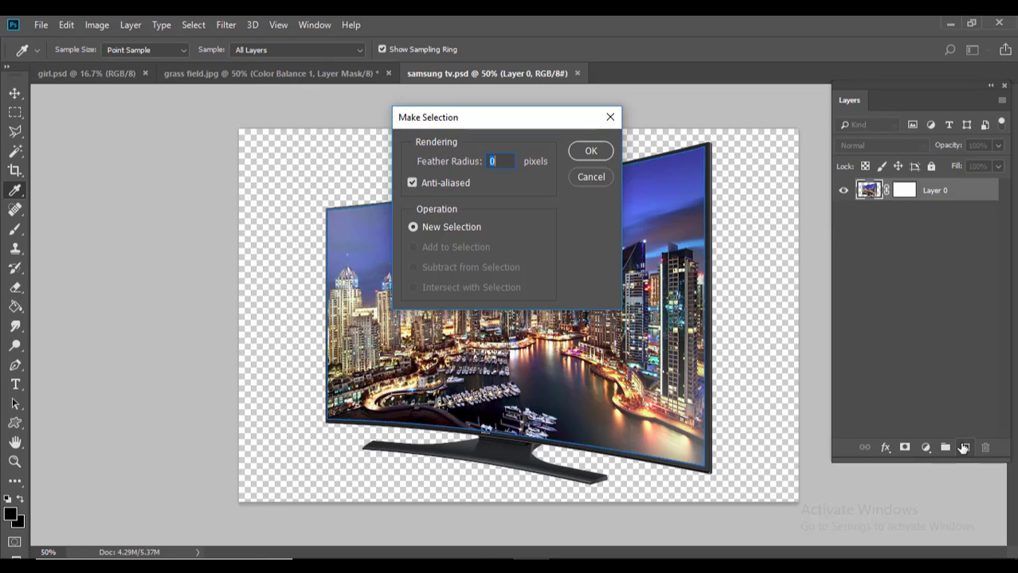
{"action": "left_click", "coordinate": [591, 152]}
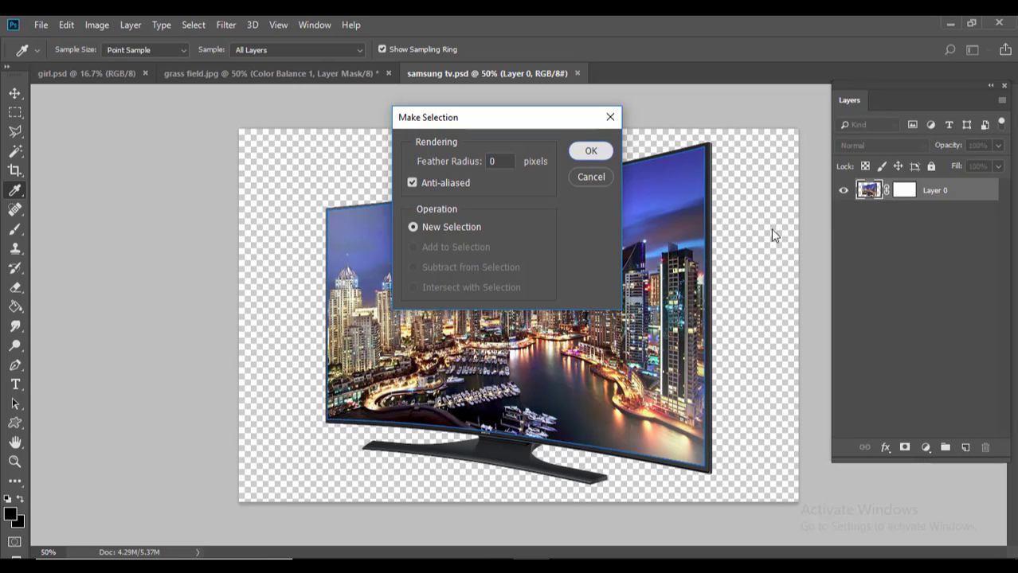
- Fill the screen selection with black on a new layer above the TV and deselect
{"action": "left_click", "coordinate": [966, 447]}
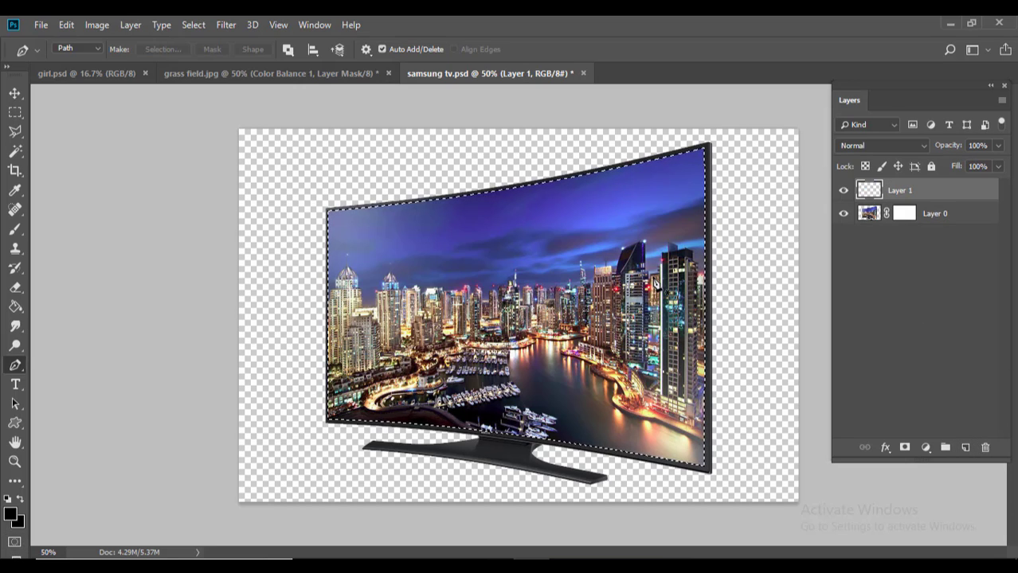
{"action": "key", "text": "alt+BackSpace"}
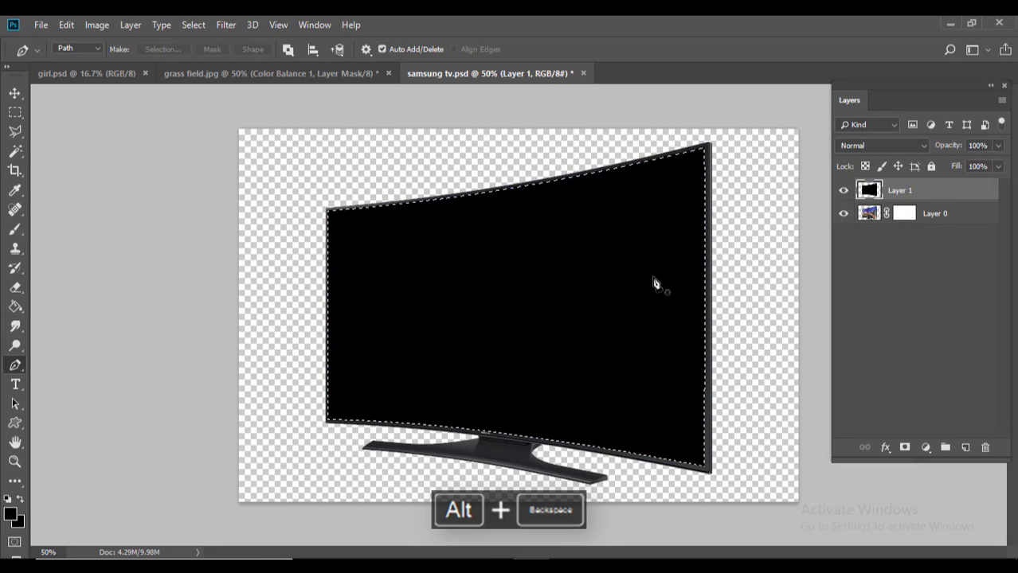
{"action": "left_click", "coordinate": [17, 96]}
{"action": "key", "text": "ctrl+d"}
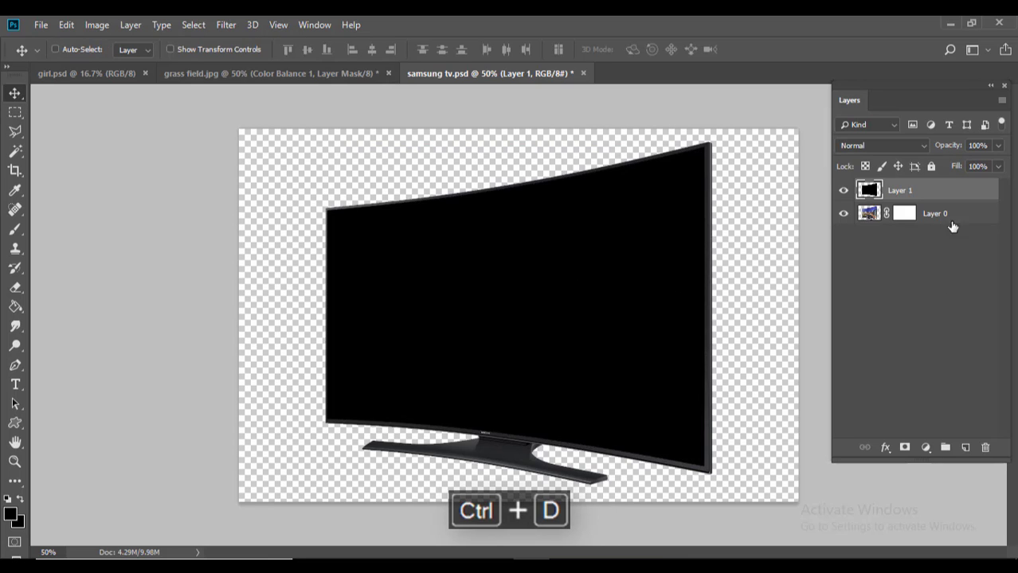
- Float the samsung tv.psd window and copy both of its layers together into the grass field.jpg document
{"action": "left_click", "coordinate": [926, 215], "text": "shift"}
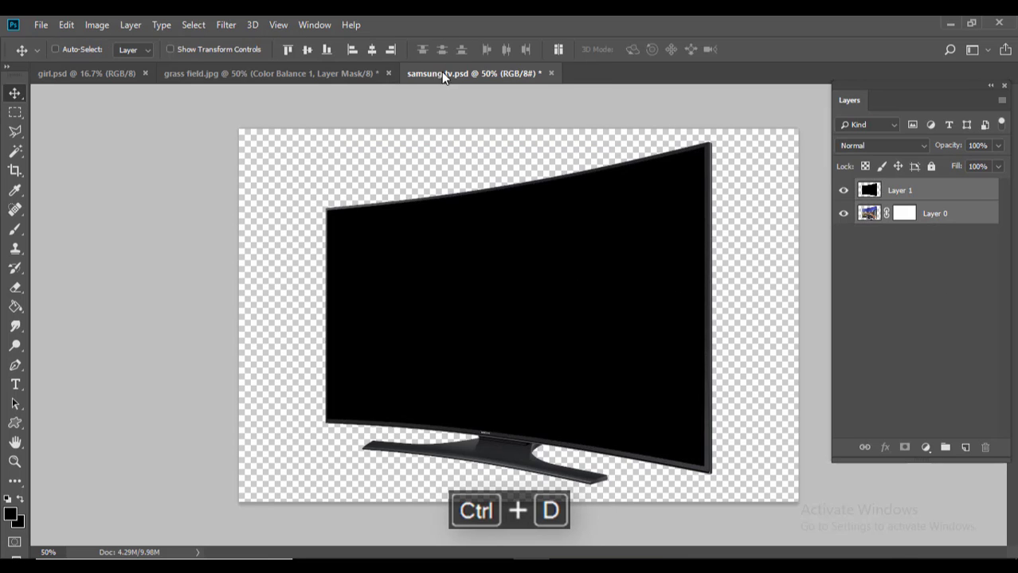
{"action": "left_click_drag", "start_coordinate": [443, 74], "coordinate": [517, 215]}
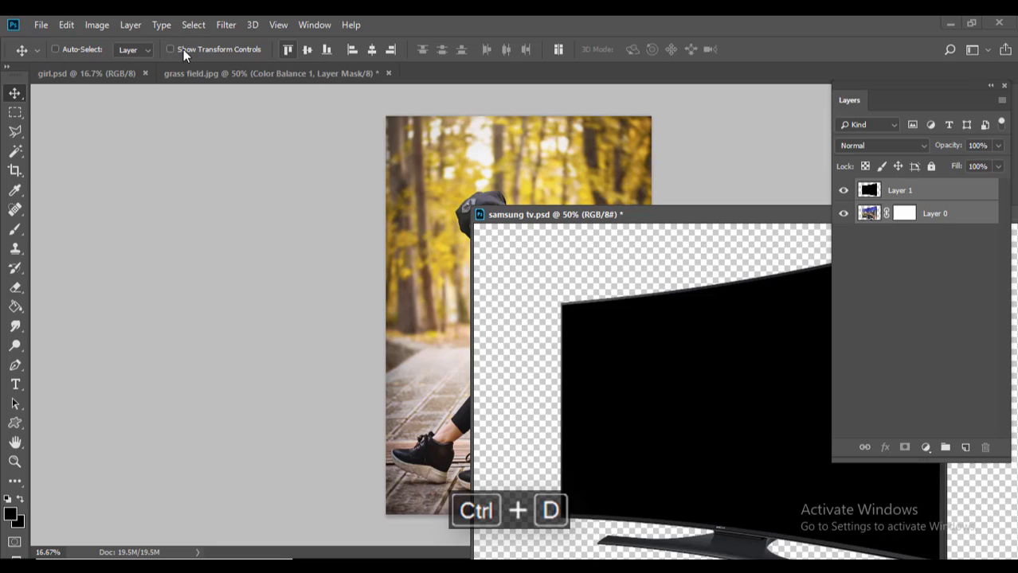
{"action": "left_click", "coordinate": [106, 71]}
{"action": "left_click", "coordinate": [217, 73]}
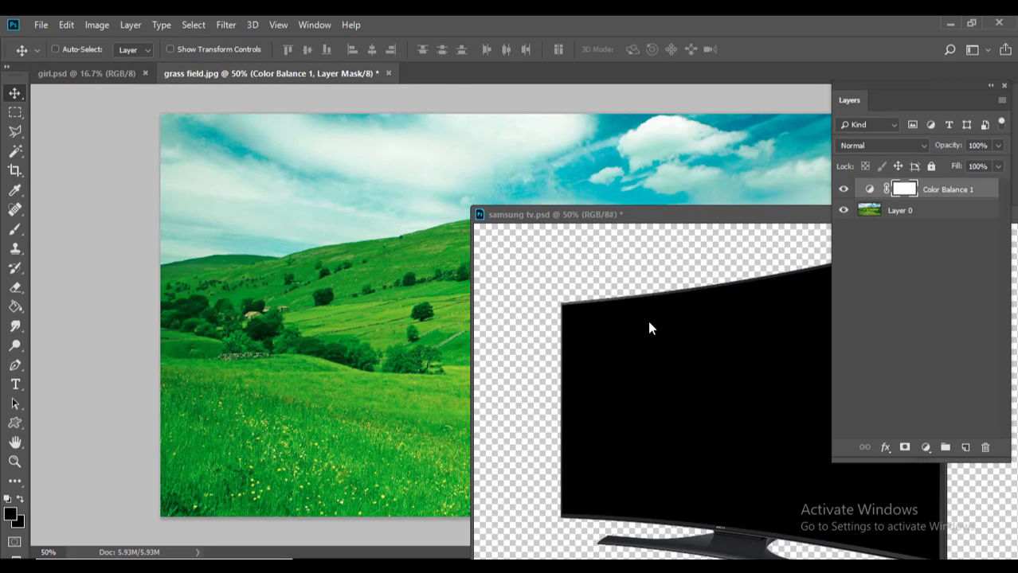
{"action": "left_click", "coordinate": [647, 317]}
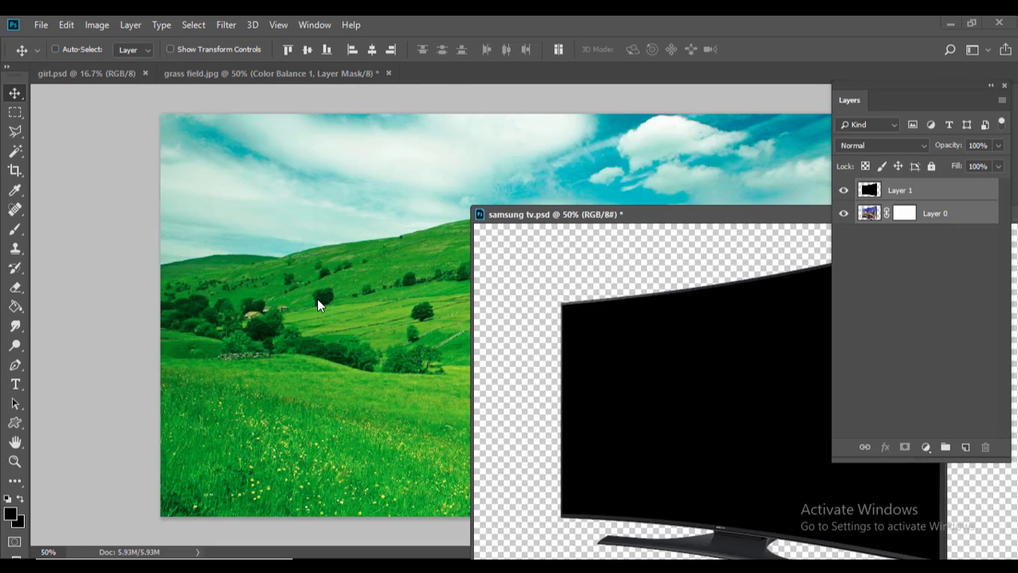
{"action": "left_click_drag", "start_coordinate": [571, 362], "coordinate": [305, 309]}
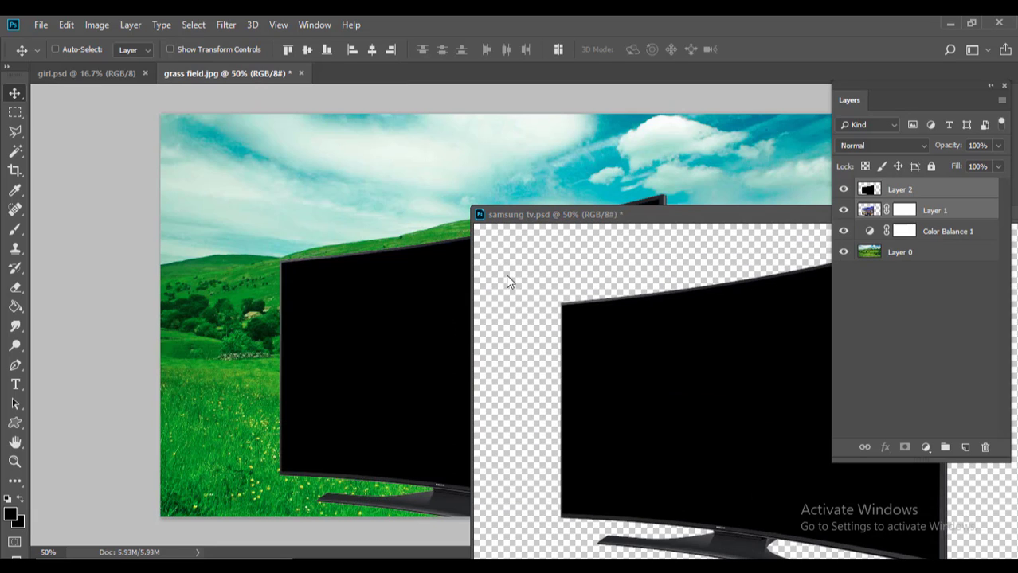
- Close the floating samsung tv.psd document
{"action": "left_click_drag", "start_coordinate": [720, 216], "coordinate": [373, 232]}
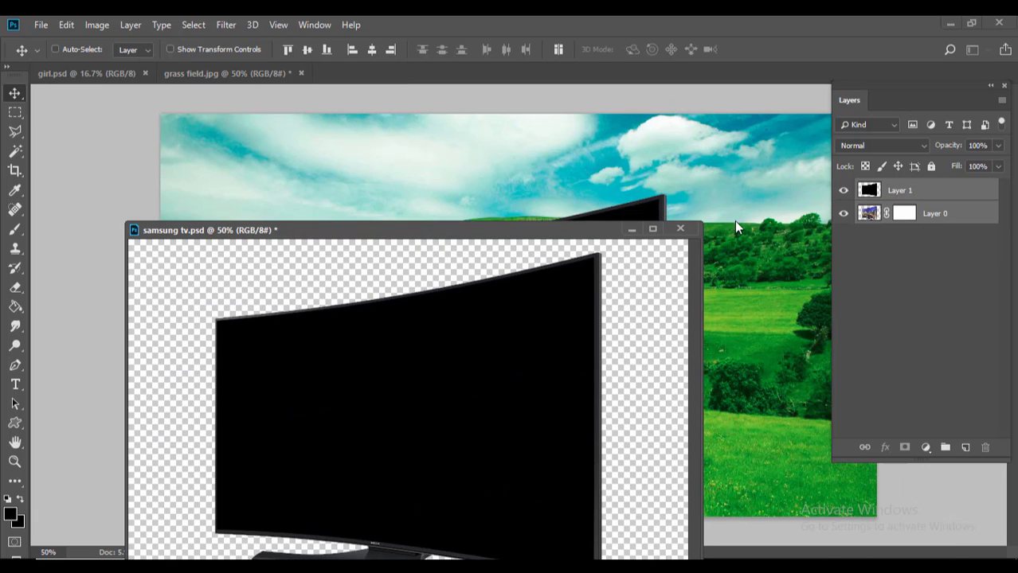
{"action": "left_click", "coordinate": [680, 229]}
{"action": "left_click", "coordinate": [504, 231]}
- Scale both TV layers to about 77% around their centre and shift them slightly left in the meadow
{"action": "key", "text": "ctrl+t"}
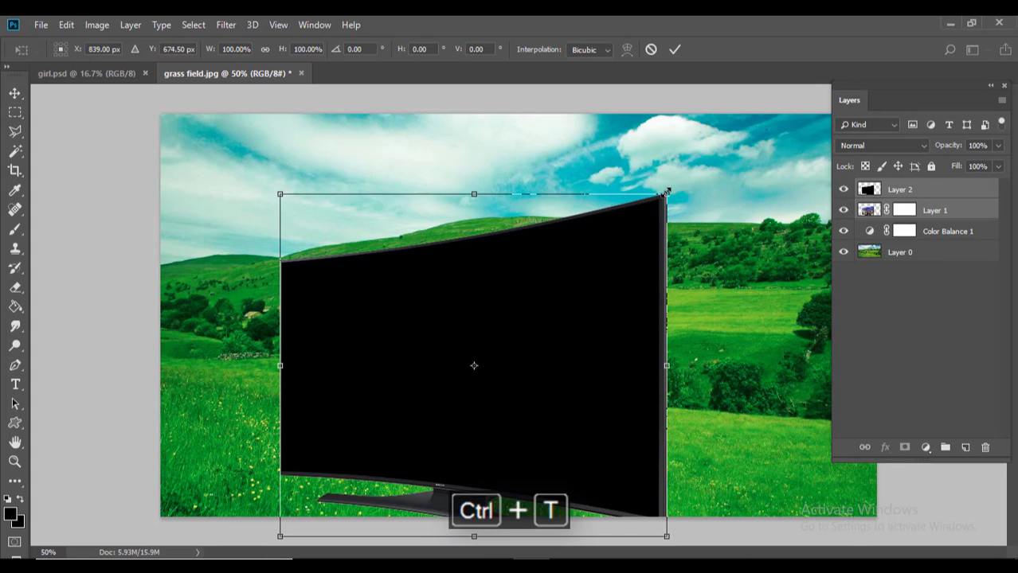
{"action": "left_click_drag", "start_coordinate": [667, 193], "coordinate": [621, 236]}
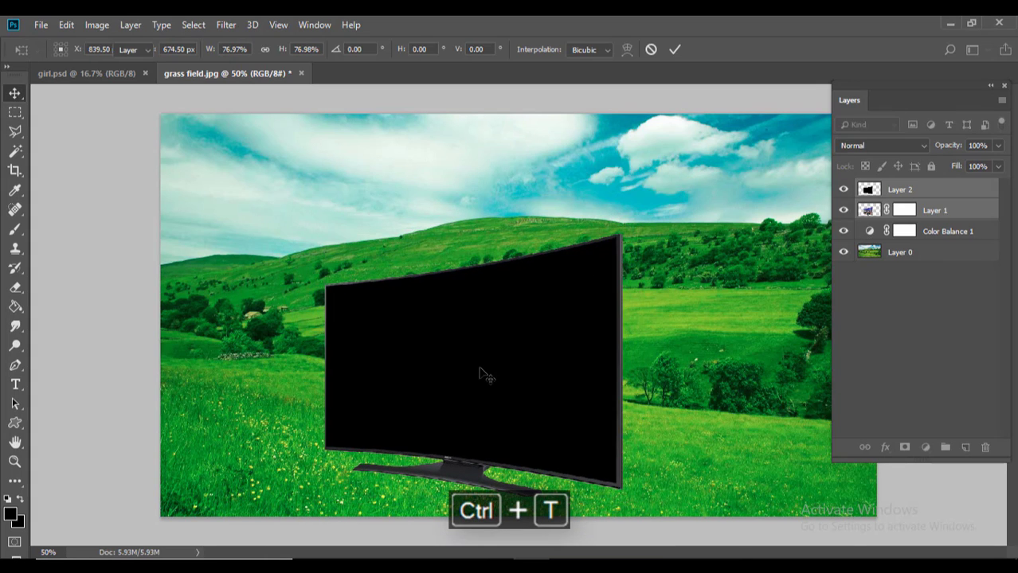
{"action": "left_click_drag", "start_coordinate": [486, 376], "coordinate": [457, 378]}
{"action": "key", "text": "Return"}
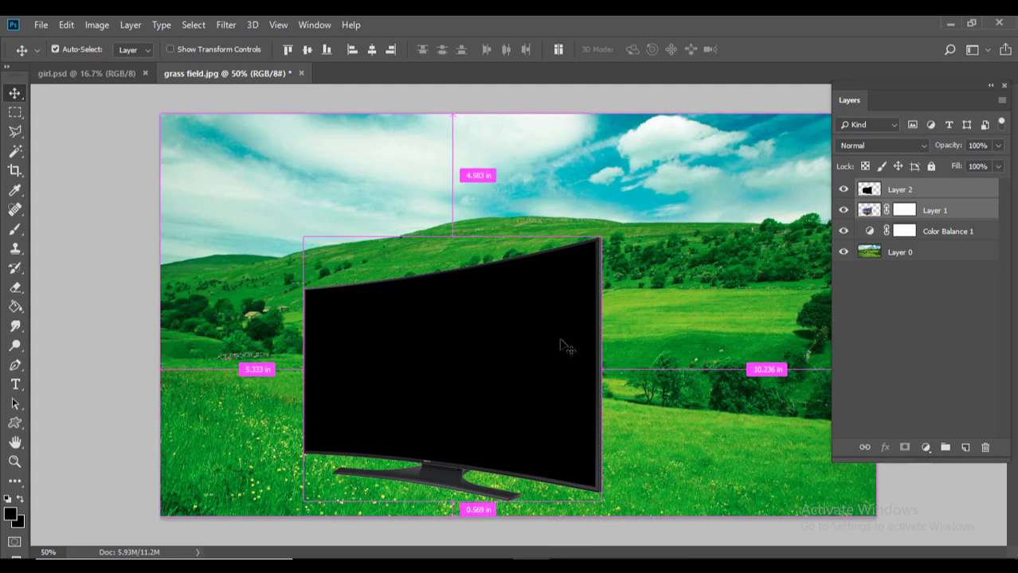
- Shrink the two TV layers slightly more around their centre with Free Transform
{"action": "key", "text": "ctrl+minus"}
{"action": "key", "text": "ctrl+equal"}
{"action": "key", "text": "ctrl+t"}
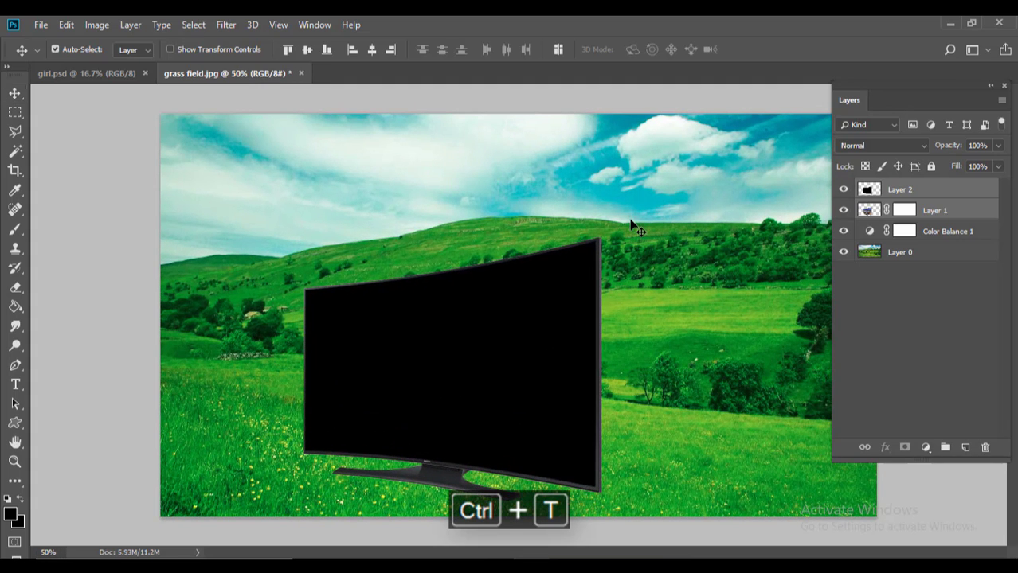
{"action": "left_click_drag", "start_coordinate": [603, 238], "coordinate": [591, 247]}
{"action": "key", "text": "Return"}
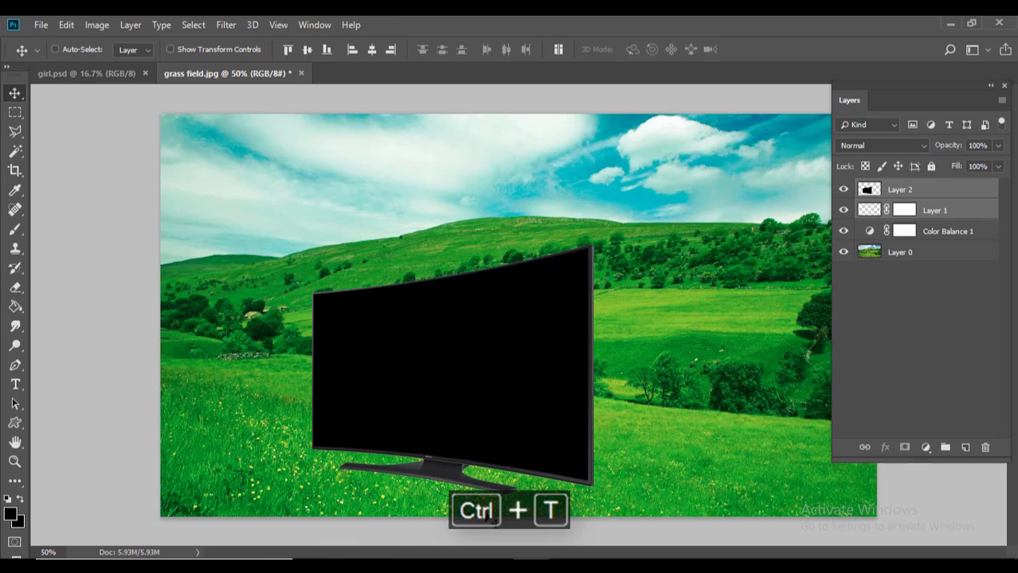
- Nudge the two TV layers slightly down so the stand sits lower in the grass
{"action": "key", "text": "Down"}
{"action": "key", "text": "Down"}
{"action": "key", "text": "Down"}
{"action": "key", "text": "Down"}
{"action": "key", "text": "Down"}
{"action": "key", "text": "Down"}
{"action": "key", "text": "Down"}
{"action": "key", "text": "Down"}
{"action": "key", "text": "Down"}
{"action": "key", "text": "Down"}
{"action": "key", "text": "Down"}
{"action": "key", "text": "Down"}
{"action": "key", "text": "Down"}
{"action": "key", "text": "Down"}
{"action": "key", "text": "Down"}
{"action": "key", "text": "Down"}
{"action": "key", "text": "Down"}
{"action": "key", "text": "Down"}
{"action": "key", "text": "Down"}
{"action": "key", "text": "Down"}
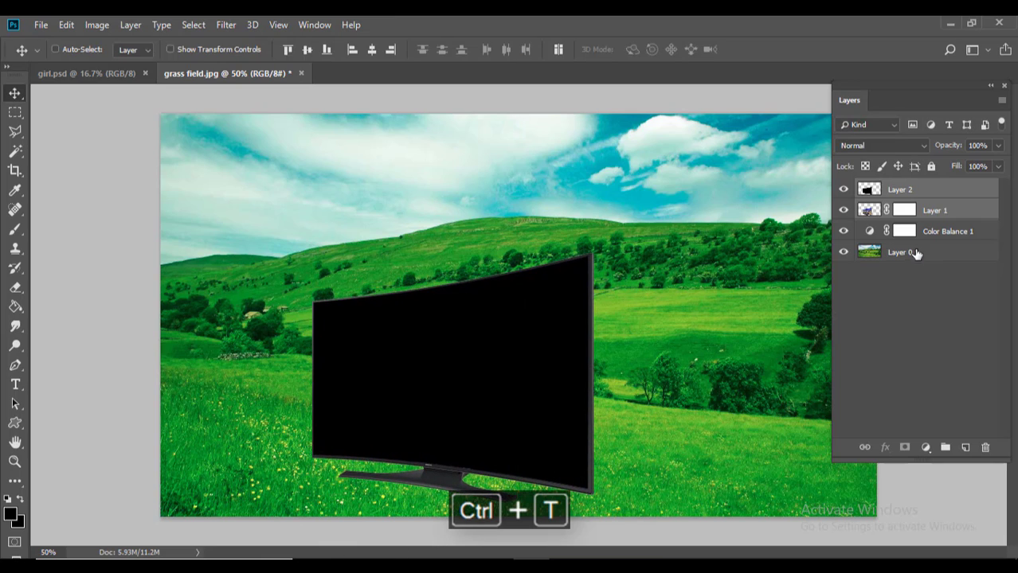
{"action": "key", "text": "Up"}
{"action": "key", "text": "Up"}
{"action": "key", "text": "Up"}
{"action": "key", "text": "Down"}
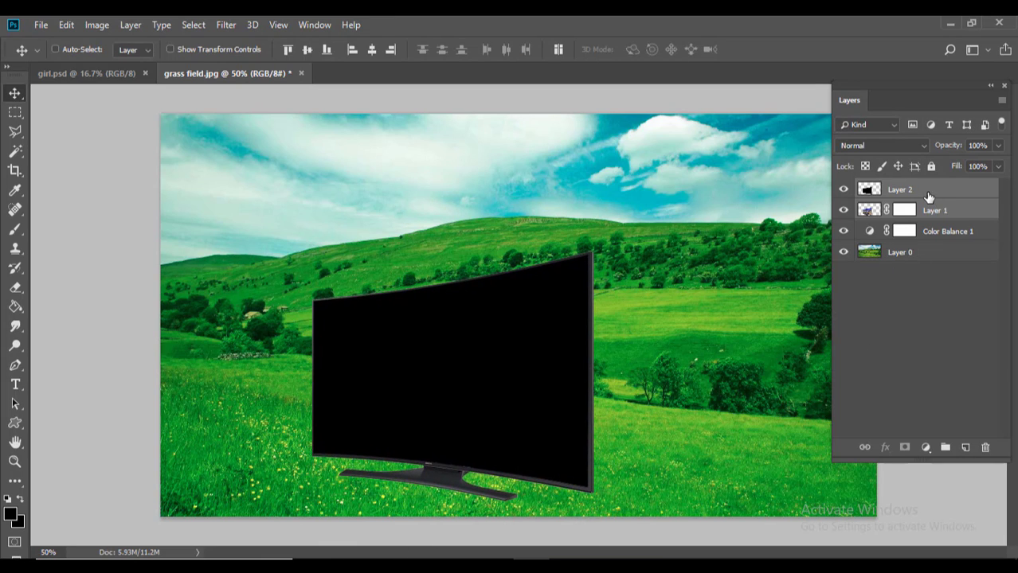
- Add a Levels adjustment clipped to Layer 1, the TV frame, with the white output level lowered to 96
{"action": "left_click", "coordinate": [928, 210]}
{"action": "left_click", "coordinate": [931, 454]}
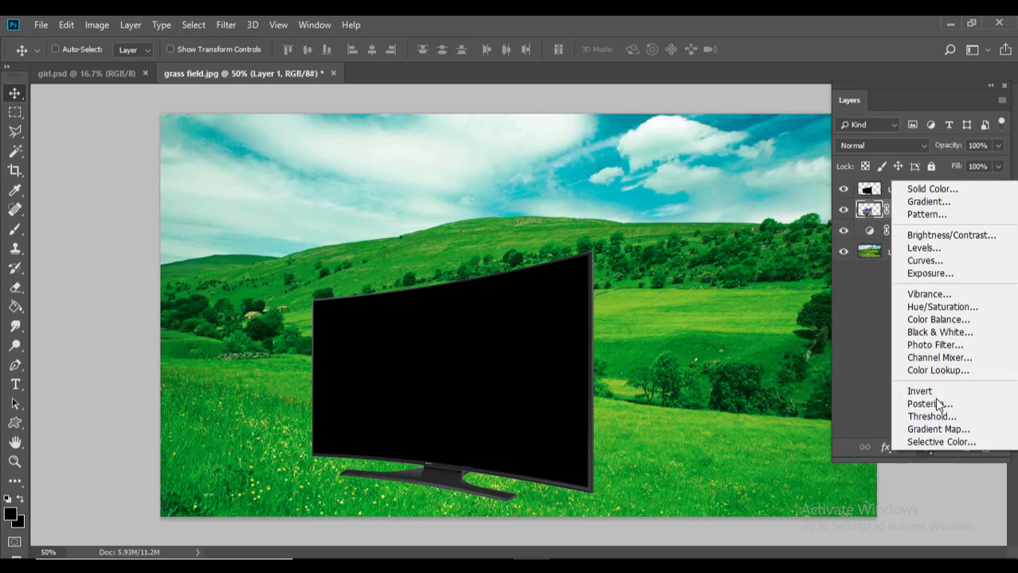
{"action": "left_click", "coordinate": [931, 249]}
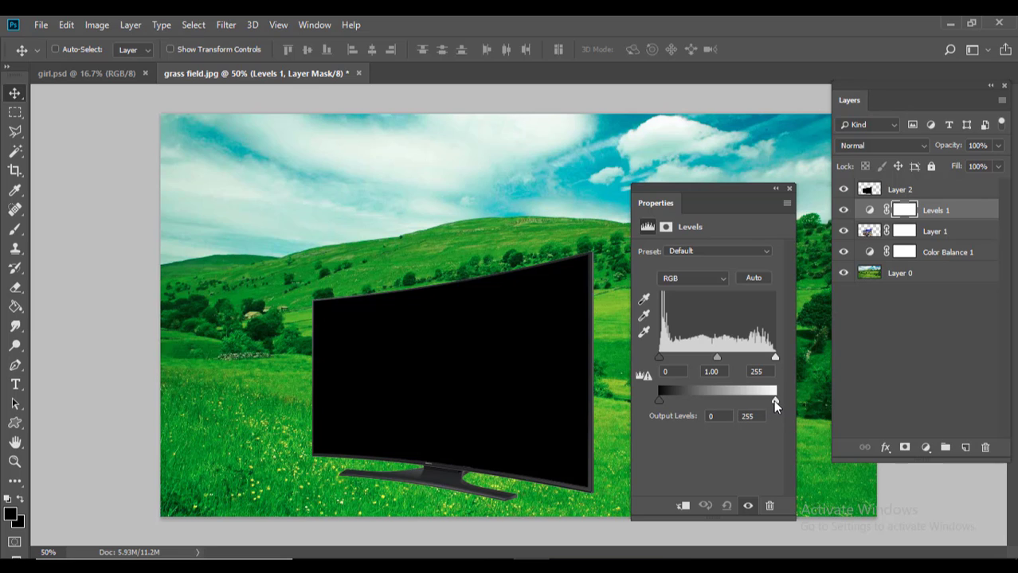
{"action": "left_click_drag", "start_coordinate": [773, 400], "coordinate": [729, 401]}
{"action": "left_click", "coordinate": [672, 503]}
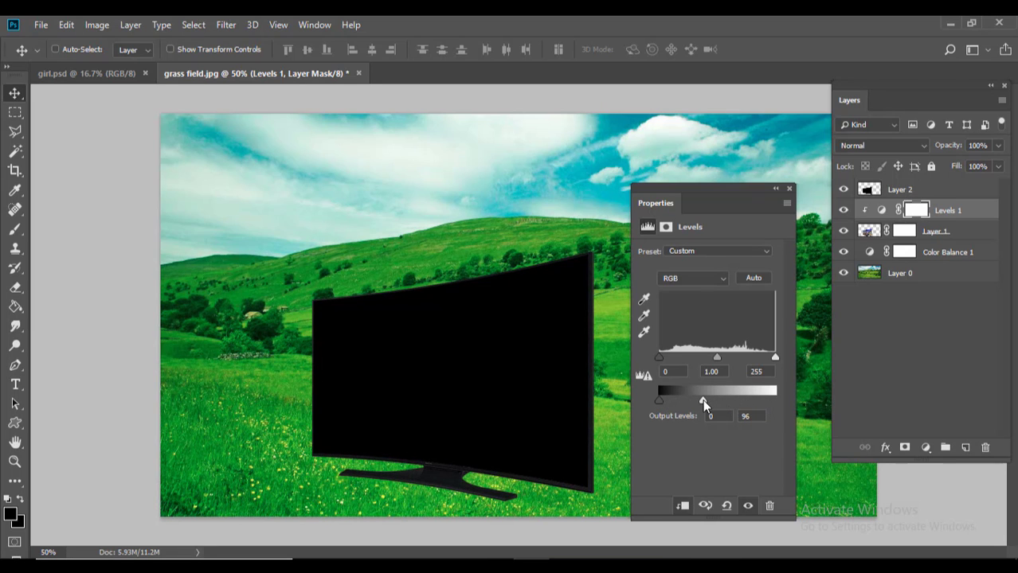
{"action": "left_click", "coordinate": [788, 188]}
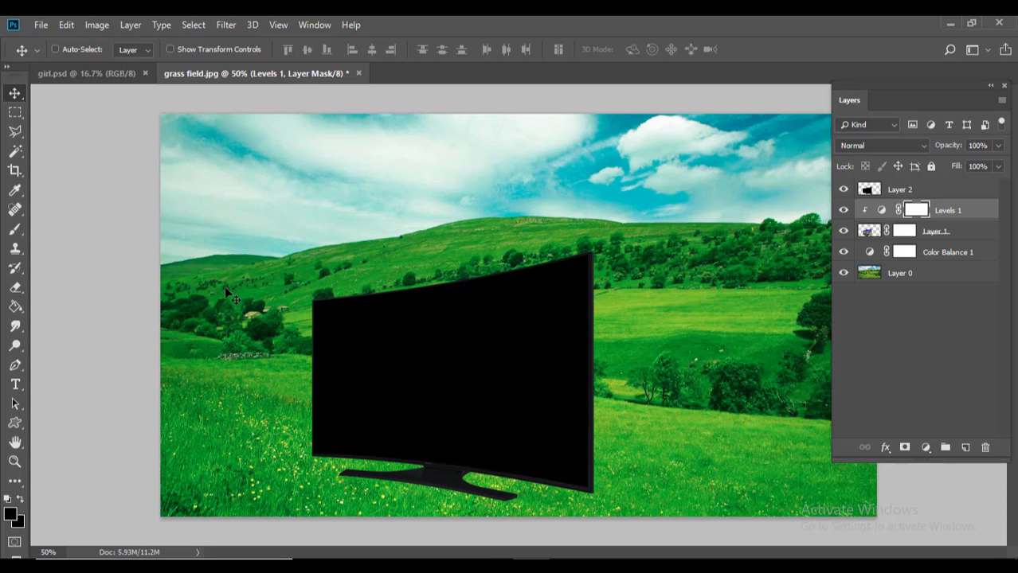
- Paint black on the Levels 1 mask across the TV with a soft brush at 63% opacity, and select Layer 2
{"action": "left_click", "coordinate": [16, 230]}
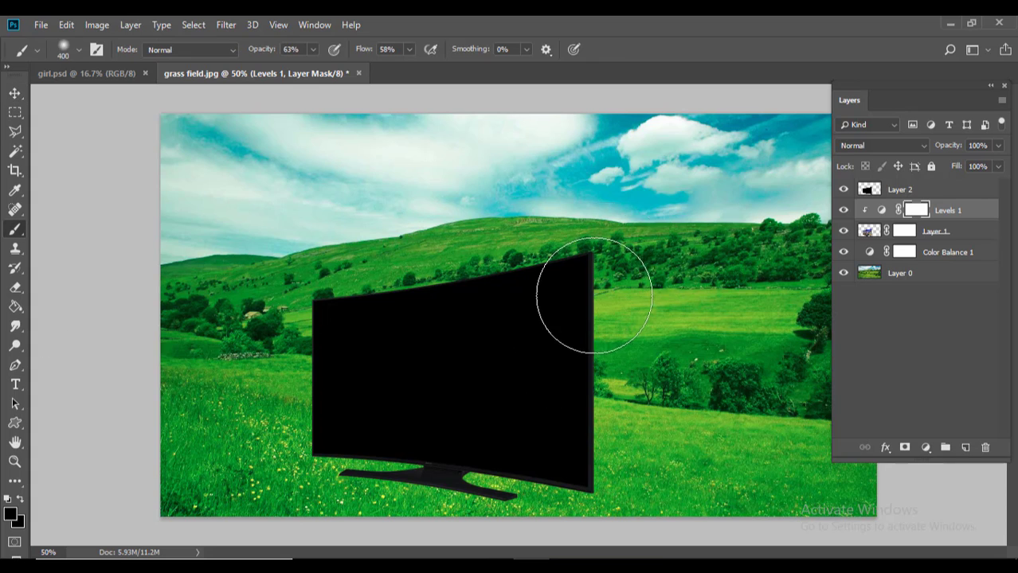
{"action": "mouse_move", "coordinate": [596, 289]}
{"action": "left_mouse_down"}
{"action": "mouse_move", "coordinate": [588, 333]}
{"action": "mouse_move", "coordinate": [590, 290]}
{"action": "mouse_move", "coordinate": [483, 265]}
{"action": "mouse_move", "coordinate": [393, 264]}
{"action": "mouse_move", "coordinate": [346, 278]}
{"action": "mouse_move", "coordinate": [300, 325]}
{"action": "mouse_move", "coordinate": [285, 356]}
{"action": "left_mouse_up"}
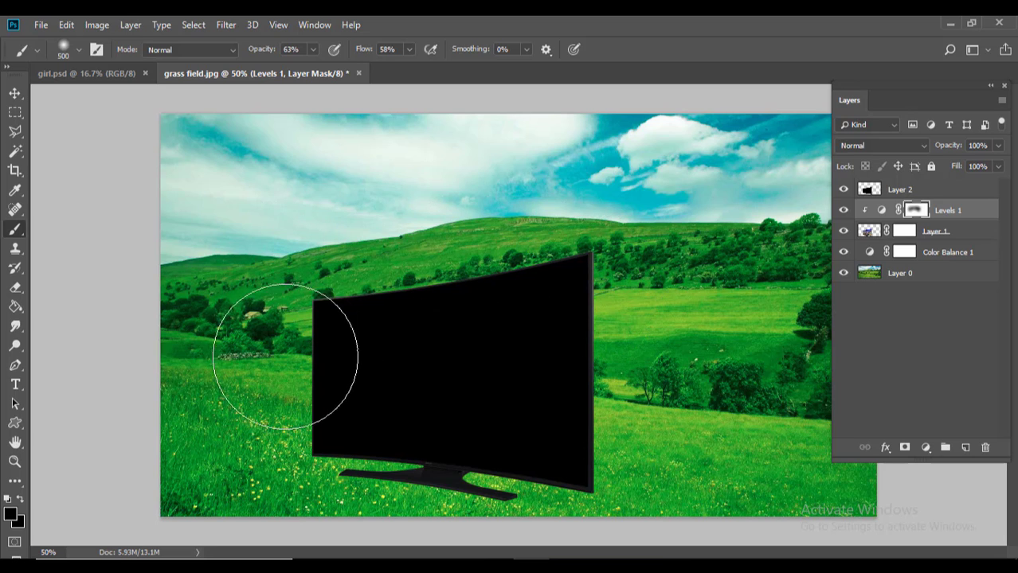
{"action": "left_click", "coordinate": [15, 93]}
{"action": "left_click", "coordinate": [887, 196]}
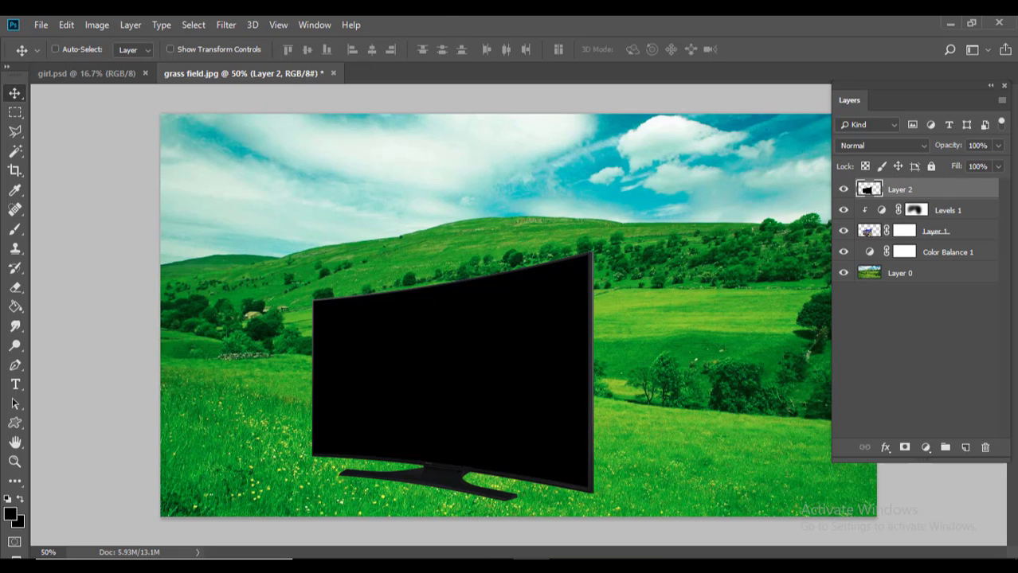
- In girl.psd, load the Work Path around the woman's upper body as a new selection with a 0-pixel feather
{"action": "left_click", "coordinate": [84, 75]}
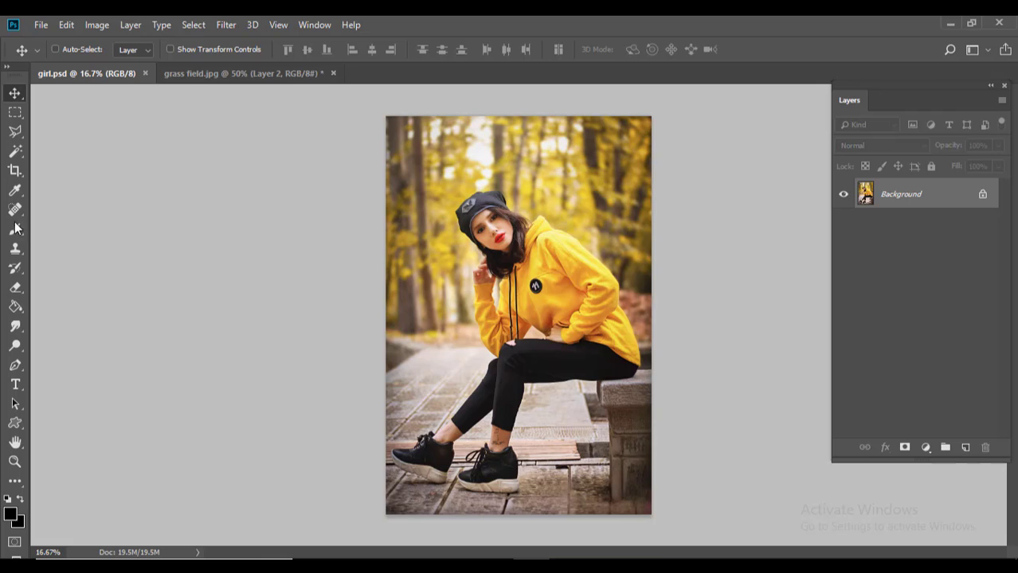
{"action": "left_click", "coordinate": [15, 366]}
{"action": "left_click", "coordinate": [315, 25]}
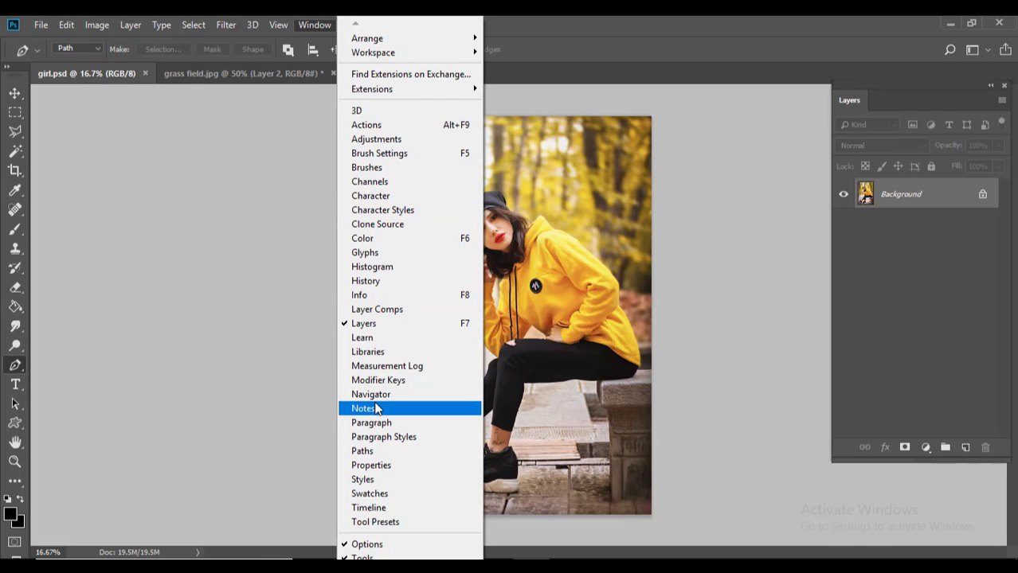
{"action": "left_click", "coordinate": [363, 451]}
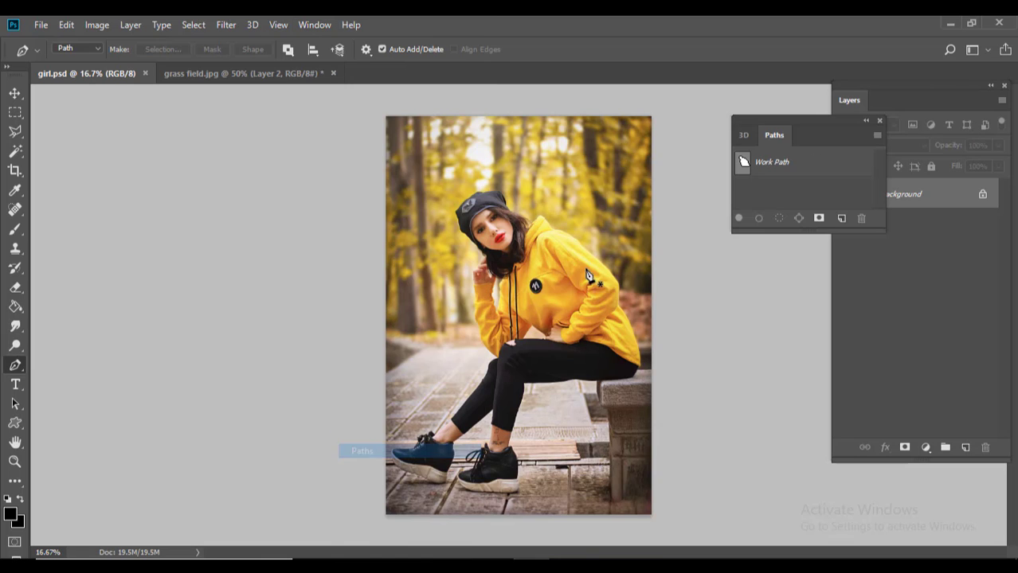
{"action": "left_click", "coordinate": [743, 163]}
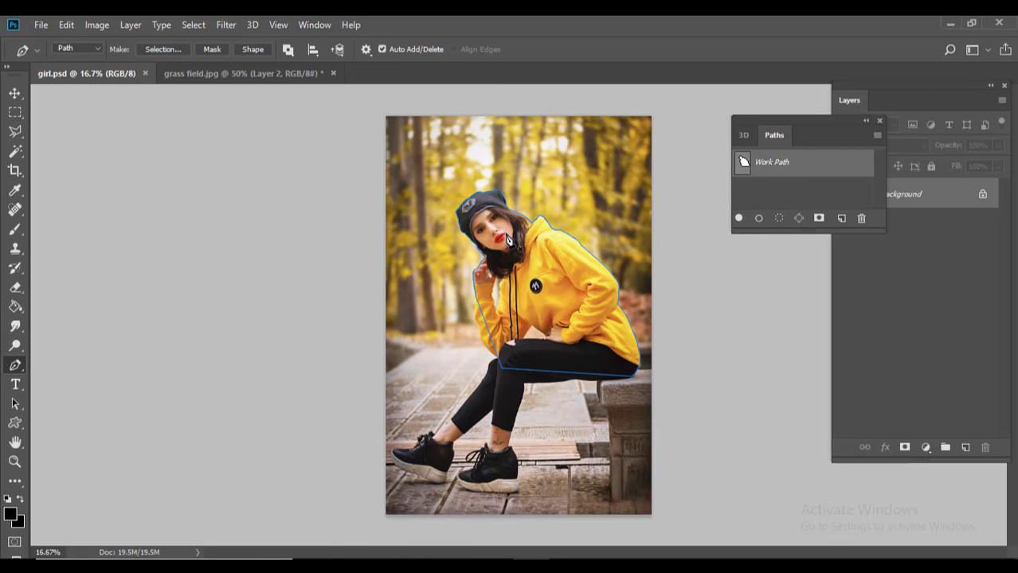
{"action": "right_click", "coordinate": [508, 239]}
{"action": "left_click", "coordinate": [569, 298]}
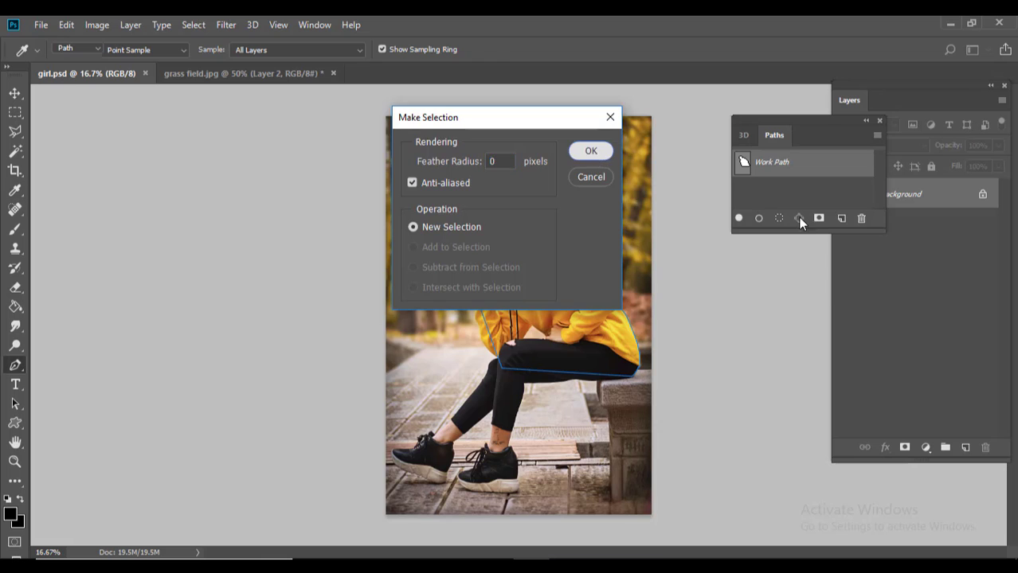
{"action": "key", "text": "Return"}
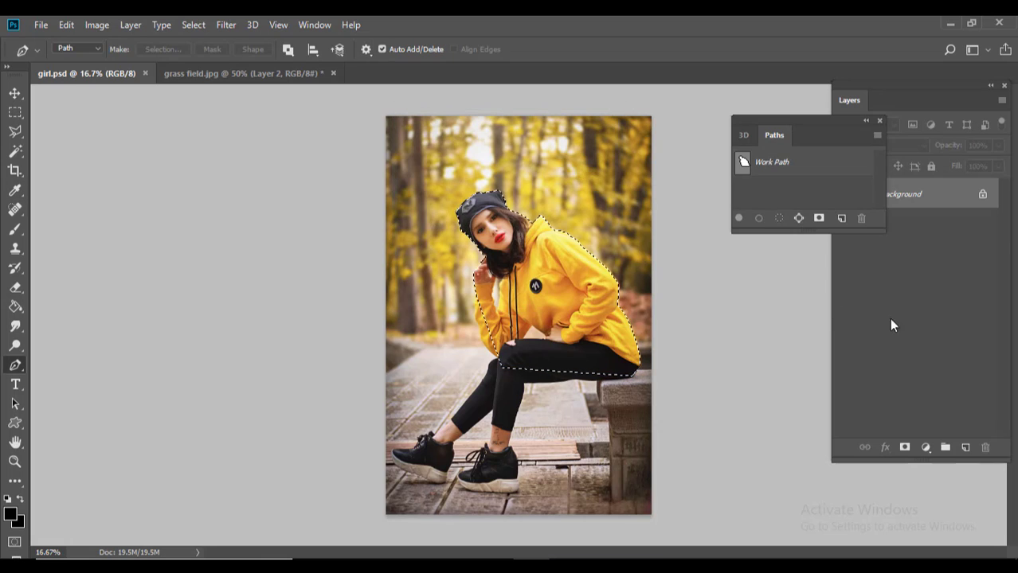
- Add a layer mask from the selection to hide everything around the woman in girl.psd
{"action": "left_click", "coordinate": [907, 449]}
{"action": "left_click", "coordinate": [907, 448]}
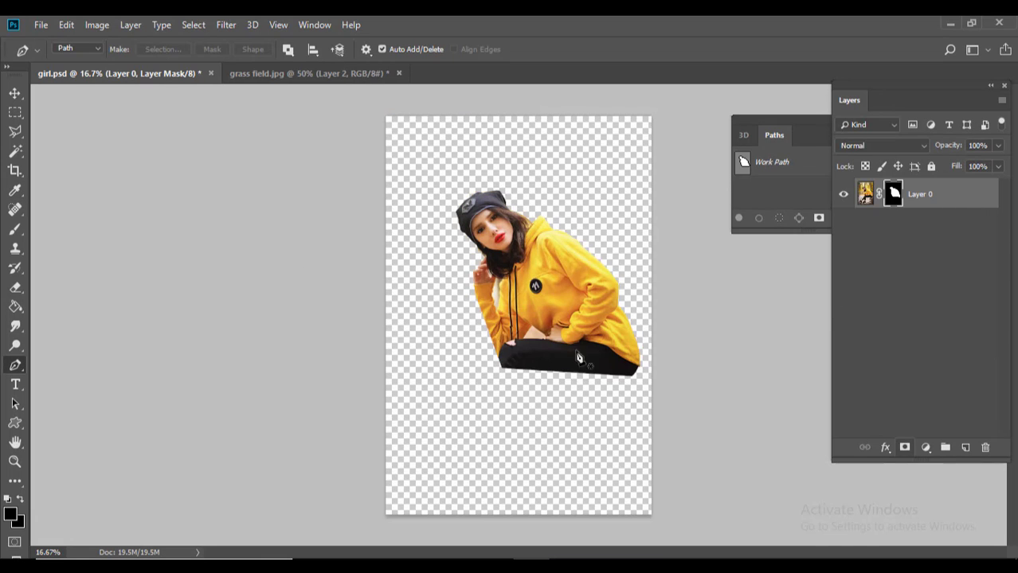
- Copy the masked woman into the grass field document as a new layer and close girl.psd without saving
{"action": "left_click", "coordinate": [15, 94]}
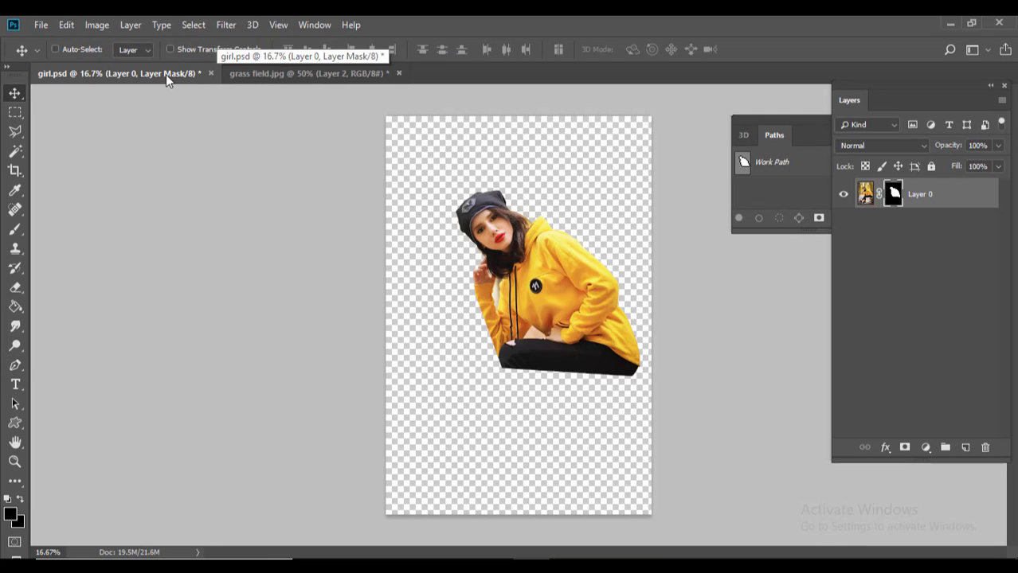
{"action": "left_click_drag", "start_coordinate": [165, 74], "coordinate": [202, 196]}
{"action": "left_click_drag", "start_coordinate": [229, 367], "coordinate": [448, 348]}
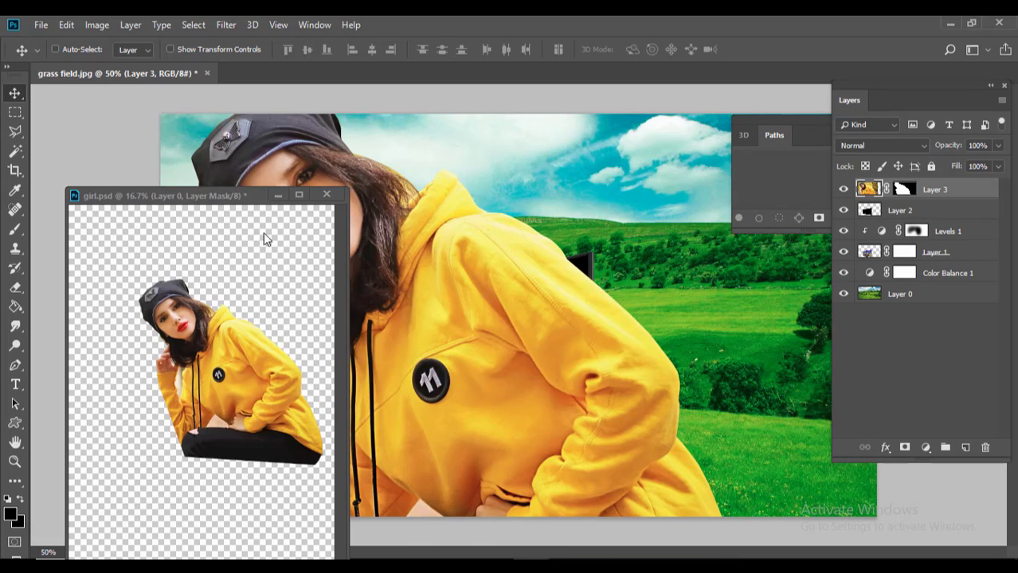
{"action": "left_click", "coordinate": [327, 195]}
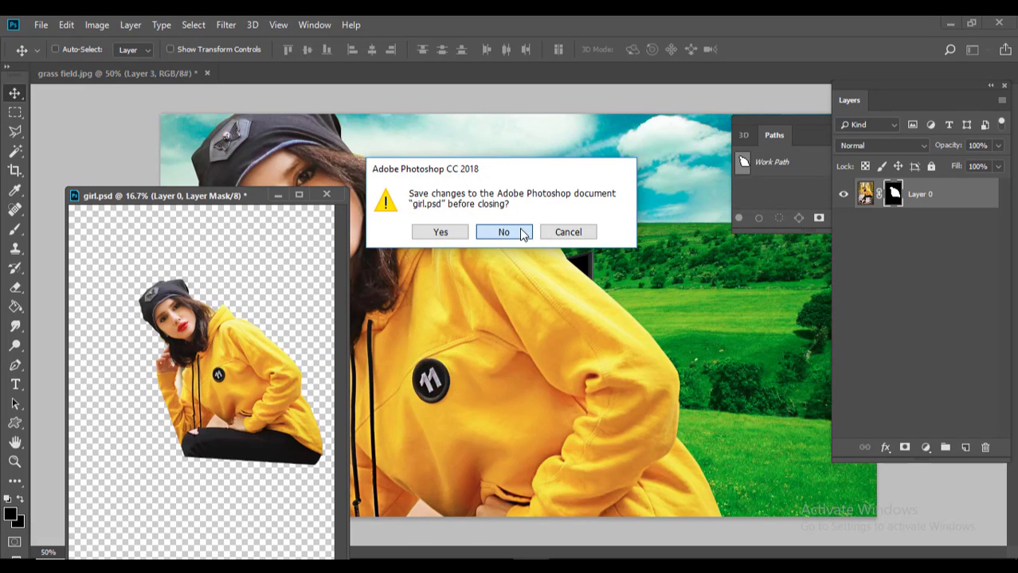
{"action": "left_click", "coordinate": [503, 231]}
- Scale Layer 3, the woman, to about 57% and move her up over the TV
{"action": "key", "text": "ctrl+minus"}
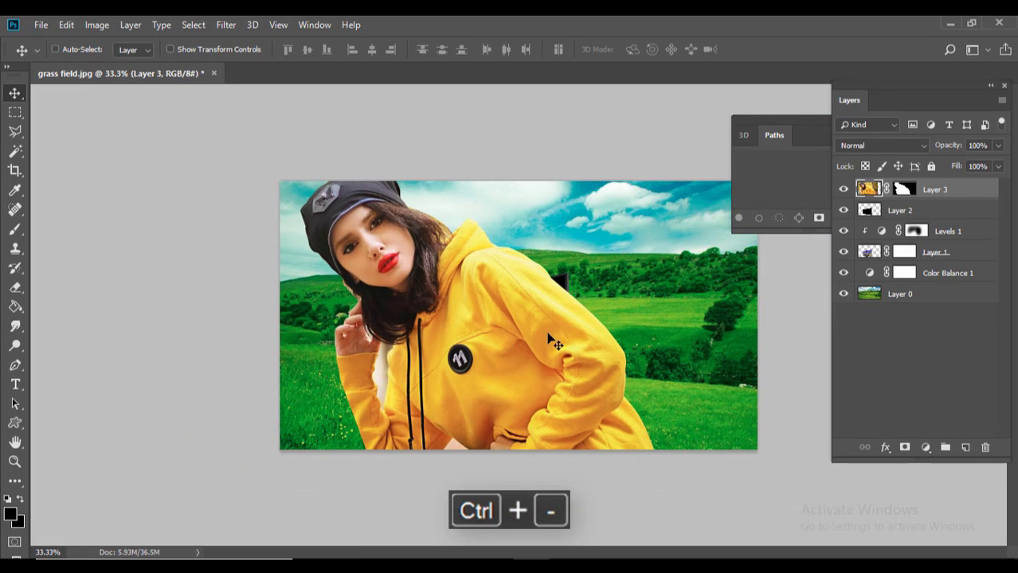
{"action": "key", "text": "ctrl+d"}
{"action": "key", "text": "ctrl+t"}
{"action": "key", "text": "ctrl+minus"}
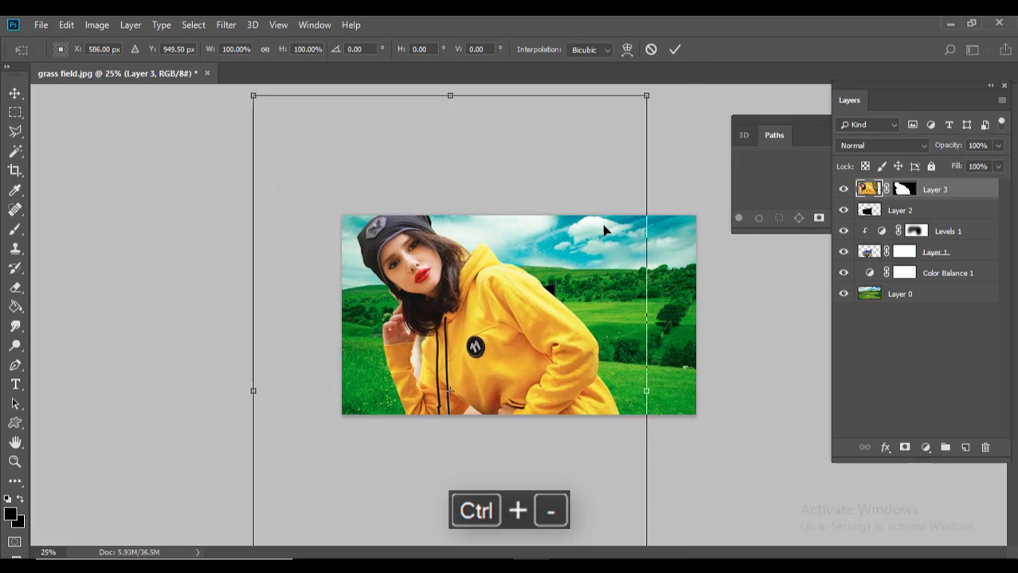
{"action": "key", "text": "ctrl+minus"}
{"action": "left_click_drag", "start_coordinate": [607, 169], "coordinate": [547, 253]}
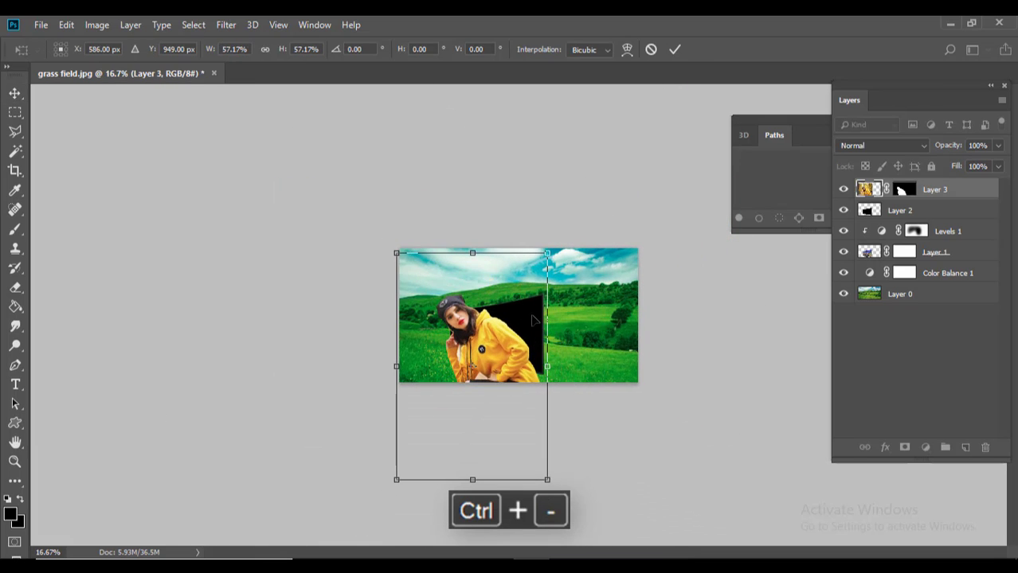
{"action": "key", "text": "Return"}
{"action": "left_click_drag", "start_coordinate": [534, 320], "coordinate": [532, 301]}
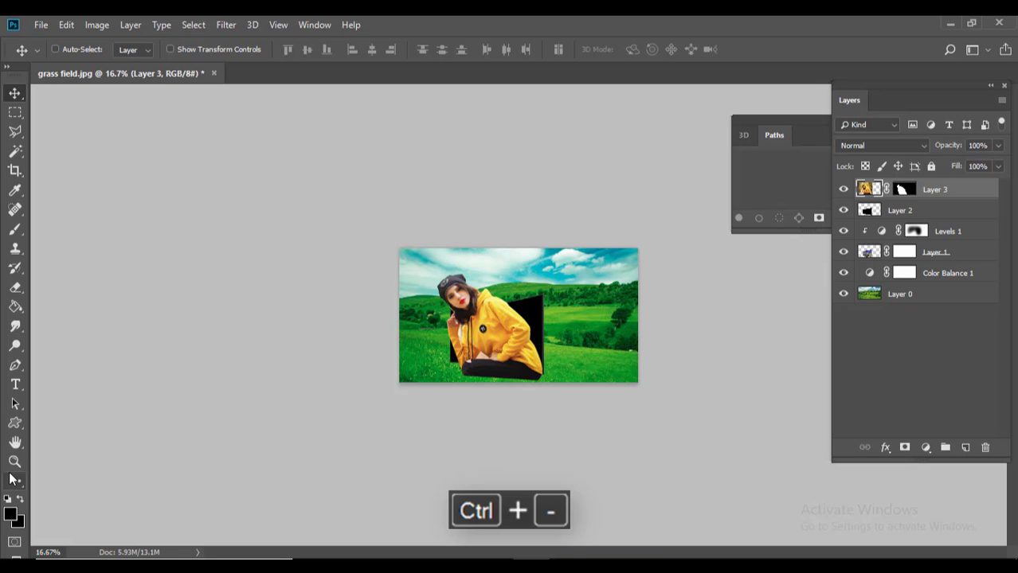
- Scale the woman down further to about 90% and shift her slightly right to line up with the TV screen
{"action": "key", "text": "z"}
{"action": "left_click", "coordinate": [354, 364]}
{"action": "left_click", "coordinate": [478, 342]}
{"action": "left_click", "coordinate": [535, 333]}
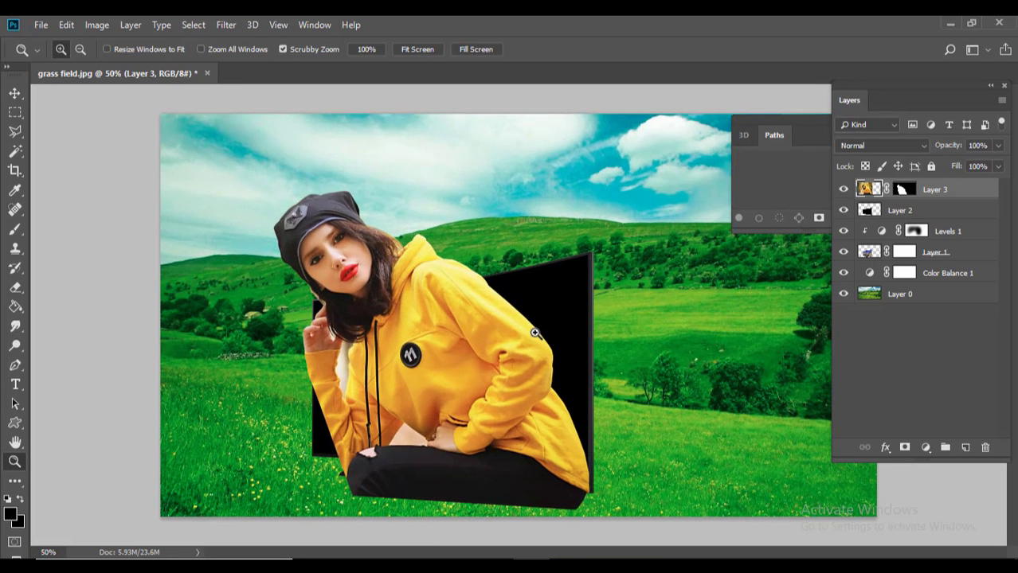
{"action": "left_click", "coordinate": [15, 94]}
{"action": "key", "text": "ctrl+t"}
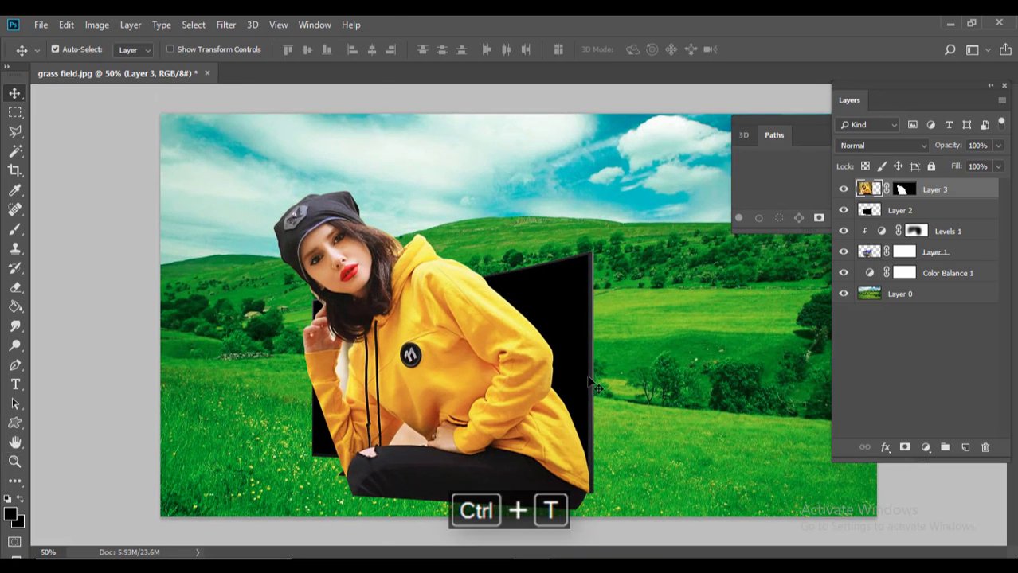
{"action": "key", "text": "ctrl+minus"}
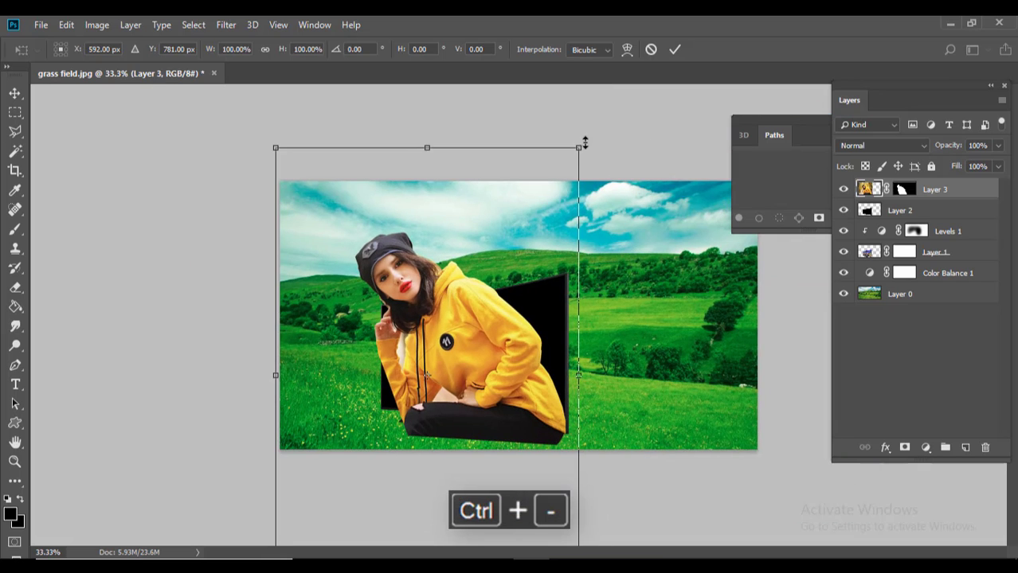
{"action": "left_click_drag", "start_coordinate": [584, 142], "coordinate": [562, 169]}
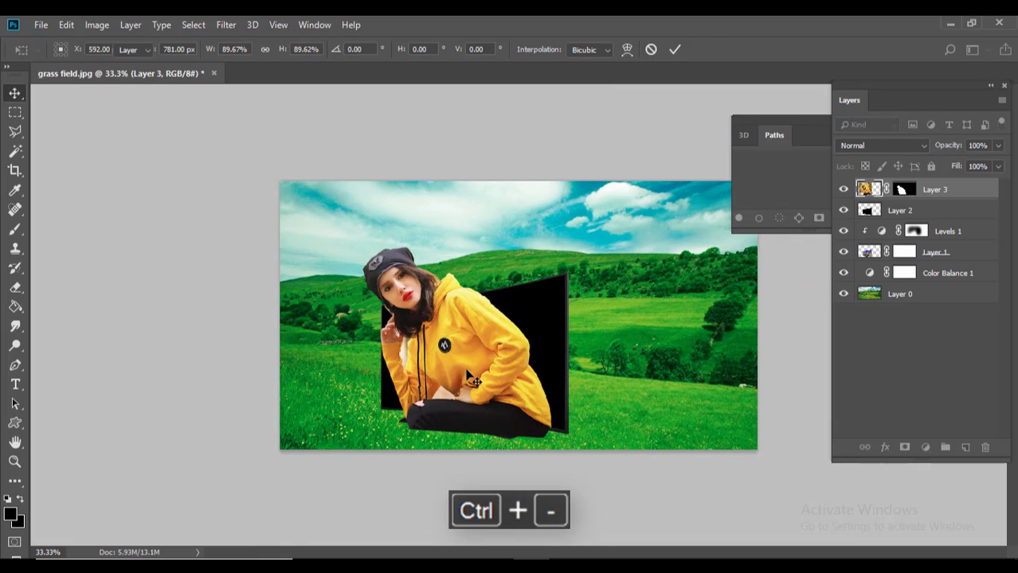
{"action": "left_click_drag", "start_coordinate": [467, 372], "coordinate": [479, 372]}
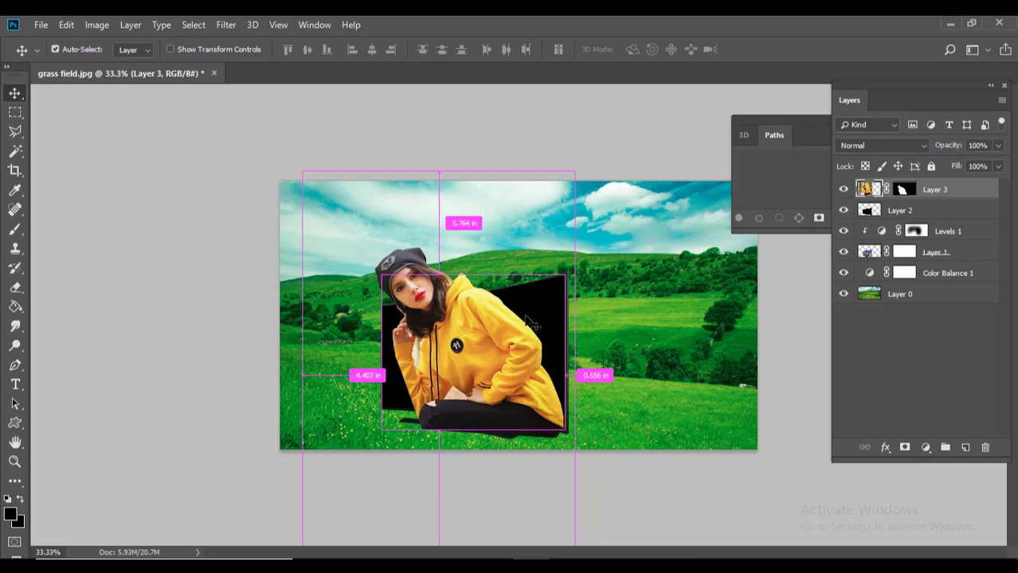
- Clip Layer 3 to the black screen shape in Layer 2 and duplicate Layer 3 above it
{"action": "key", "text": "ctrl+equal"}
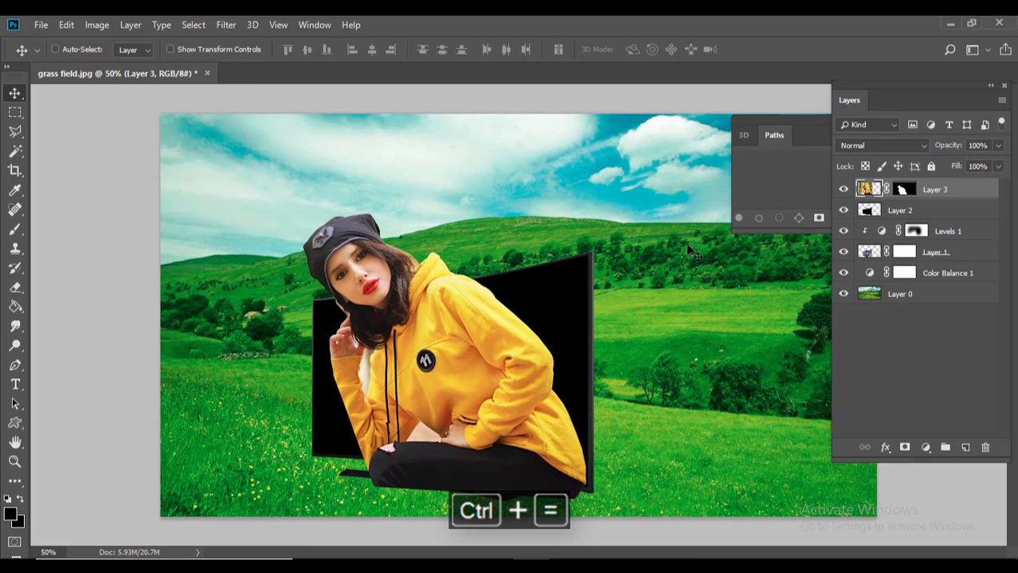
{"action": "right_click", "coordinate": [941, 196]}
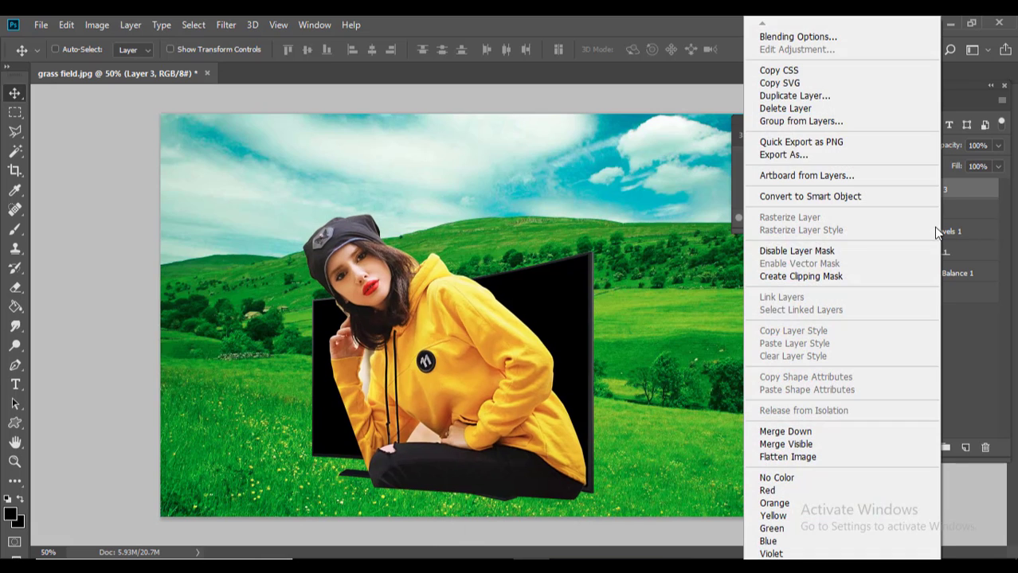
{"action": "left_click", "coordinate": [812, 277]}
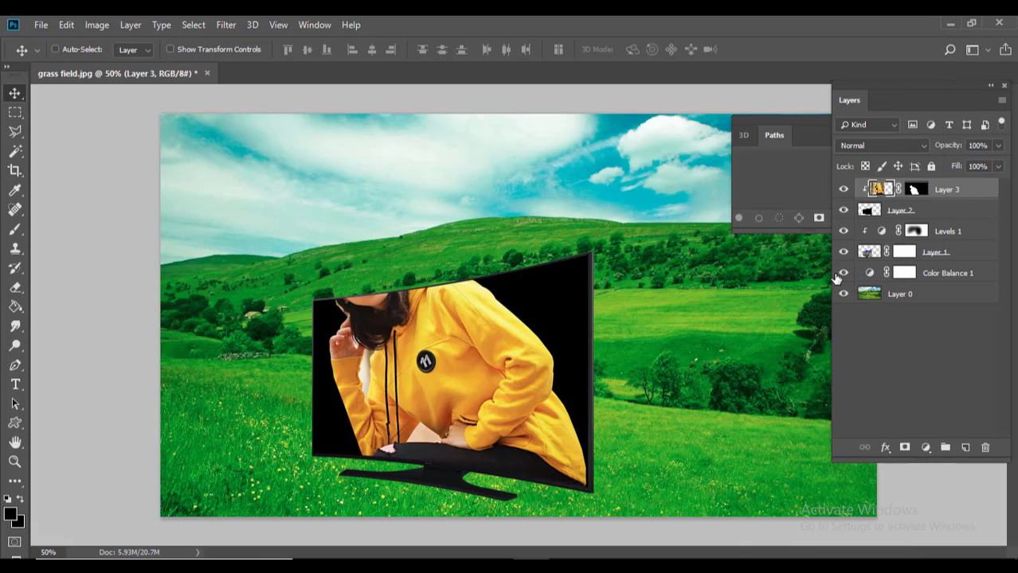
{"action": "key", "text": "ctrl+j"}
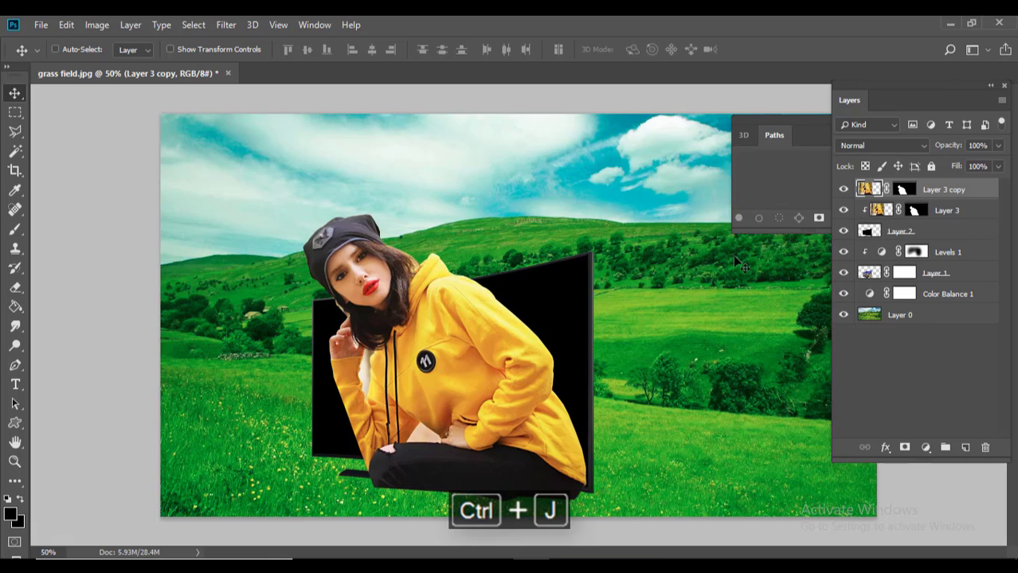
- Disable the layer mask of the clipped Layer 3 to fill the TV screen with the original photo background
{"action": "left_click", "coordinate": [944, 212]}
{"action": "right_click", "coordinate": [913, 211]}
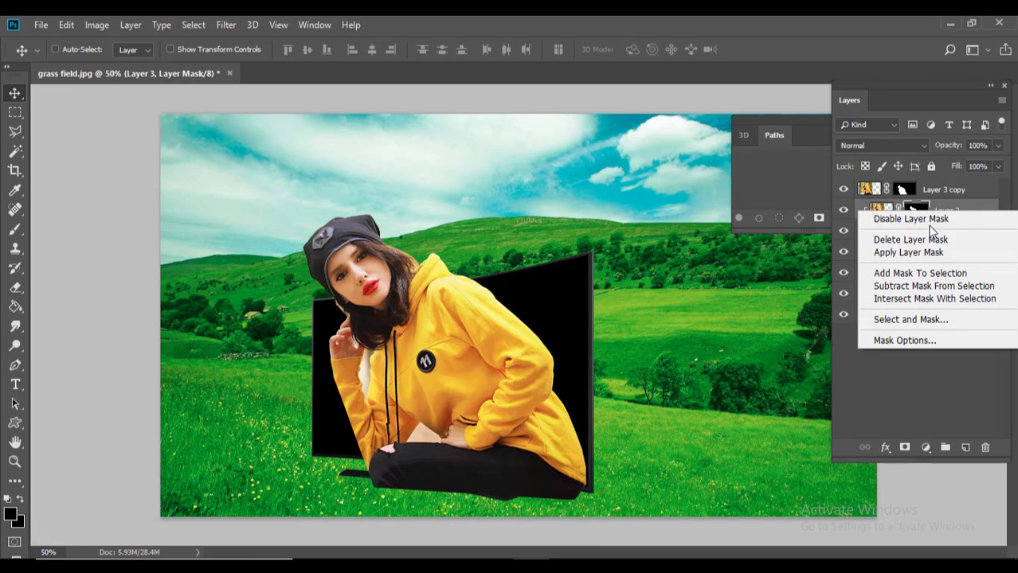
{"action": "left_click", "coordinate": [908, 218]}
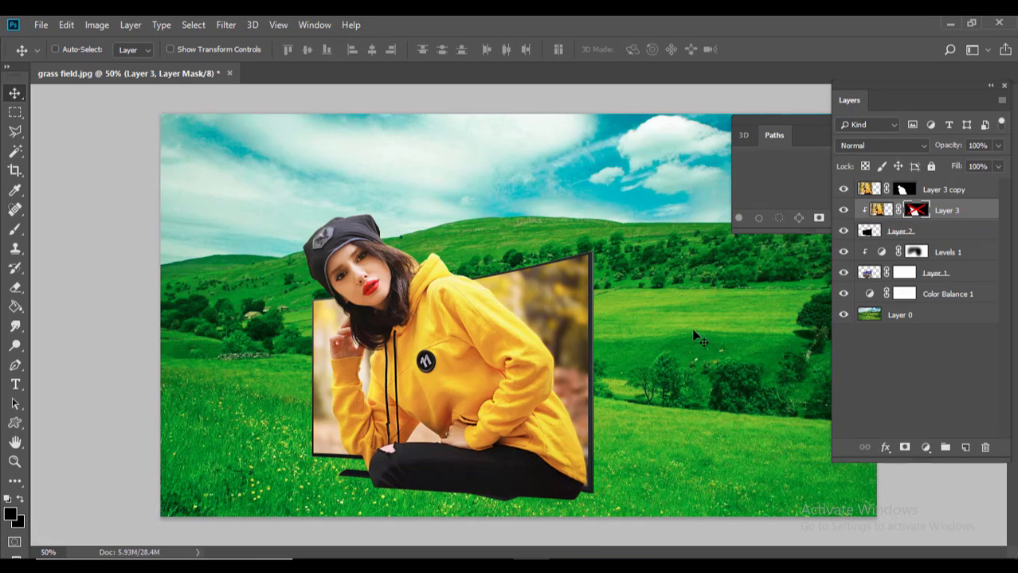
- Paint black on the Layer 3 copy mask over the legs below the TV with a 100 px brush at 100% opacity and flow
{"action": "left_click", "coordinate": [908, 190]}
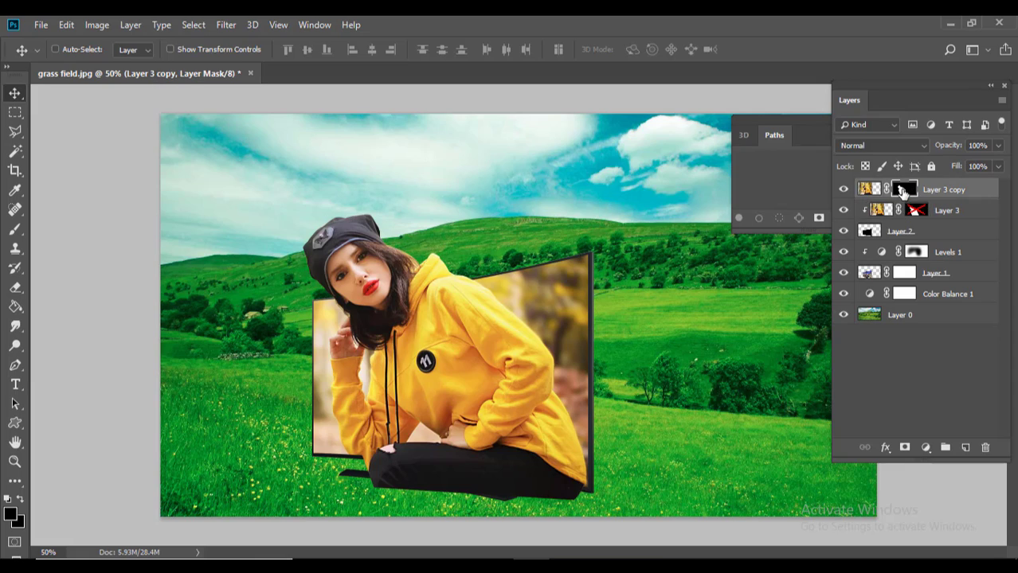
{"action": "key", "text": "ctrl+equal"}
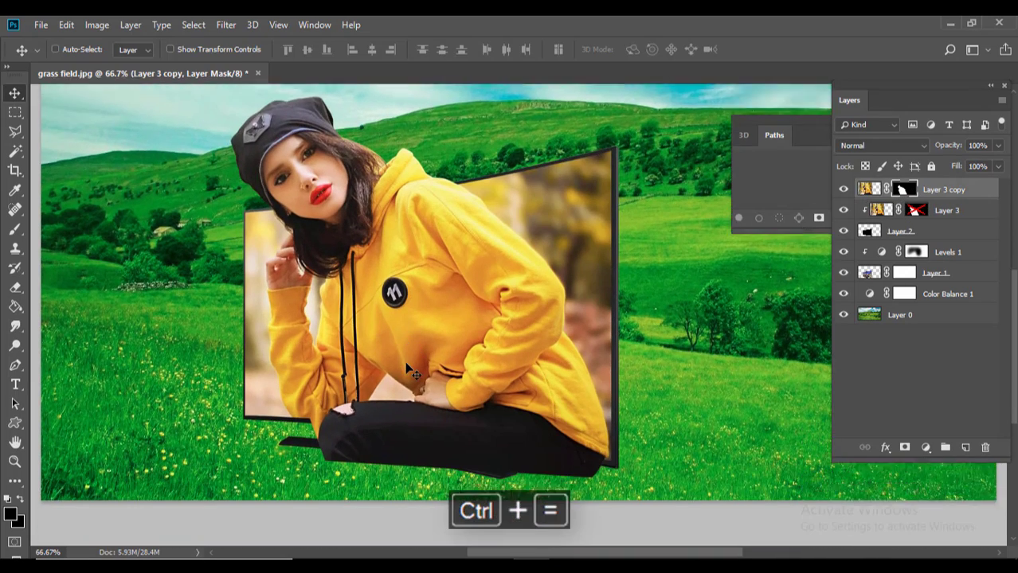
{"action": "key", "text": "ctrl+equal"}
{"action": "scroll", "coordinate": [732, 307], "scroll_direction": "down", "scroll_amount": 2}
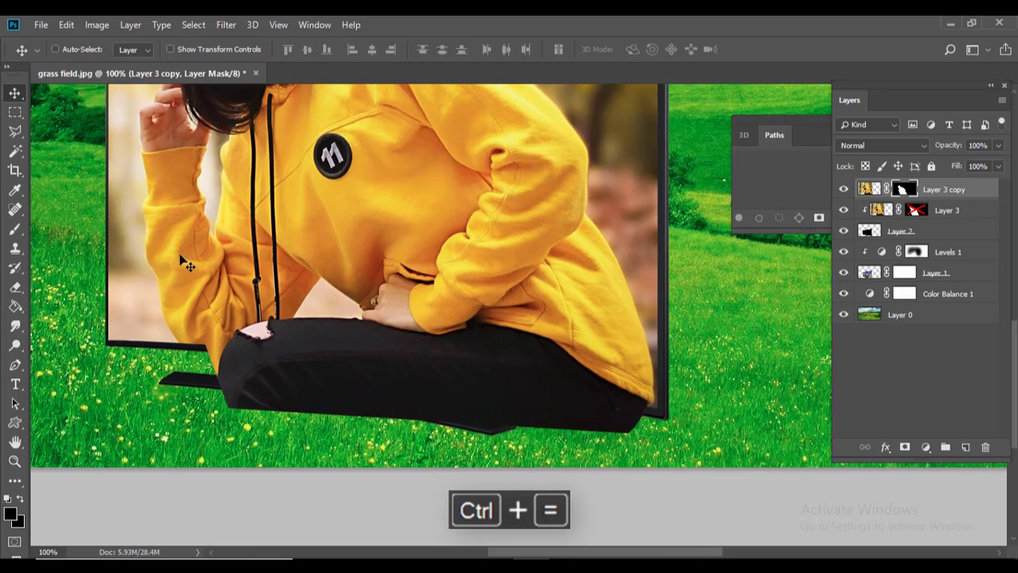
{"action": "left_click", "coordinate": [14, 230]}
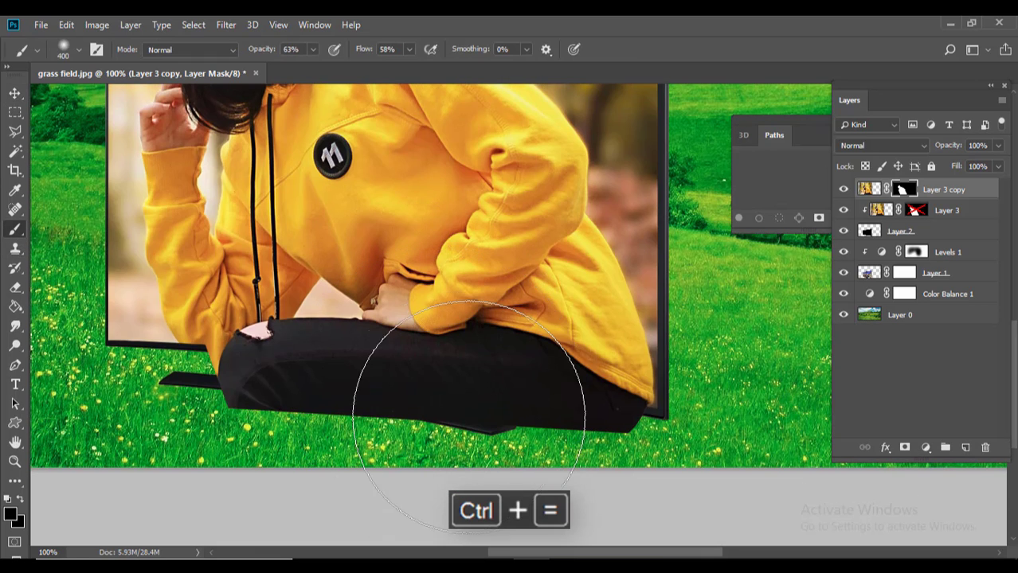
{"action": "key", "text": "bracketleft"}
{"action": "key", "text": "bracketleft"}
{"action": "key", "text": "bracketleft"}
{"action": "key", "text": "bracketleft"}
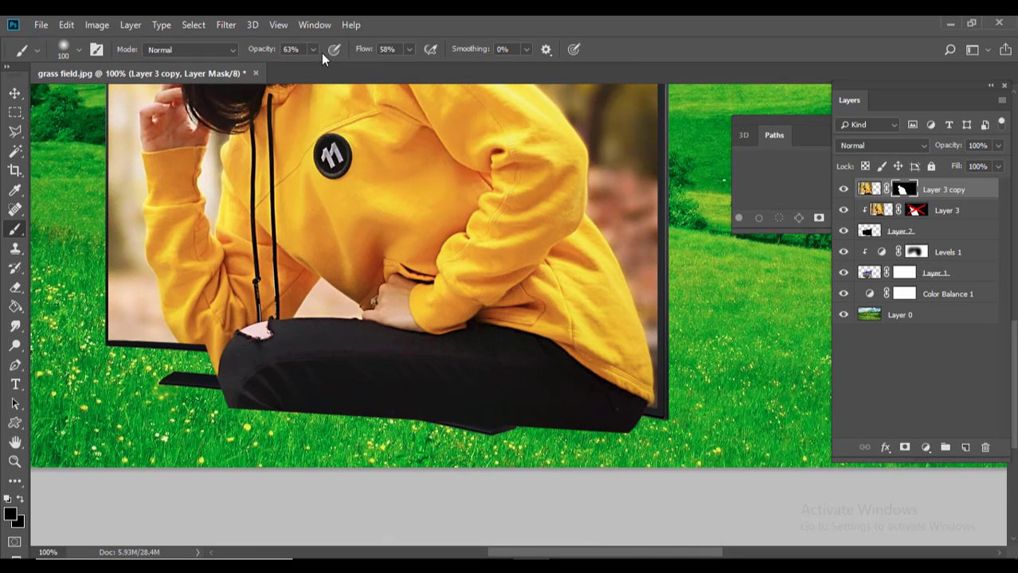
{"action": "left_click", "coordinate": [409, 50]}
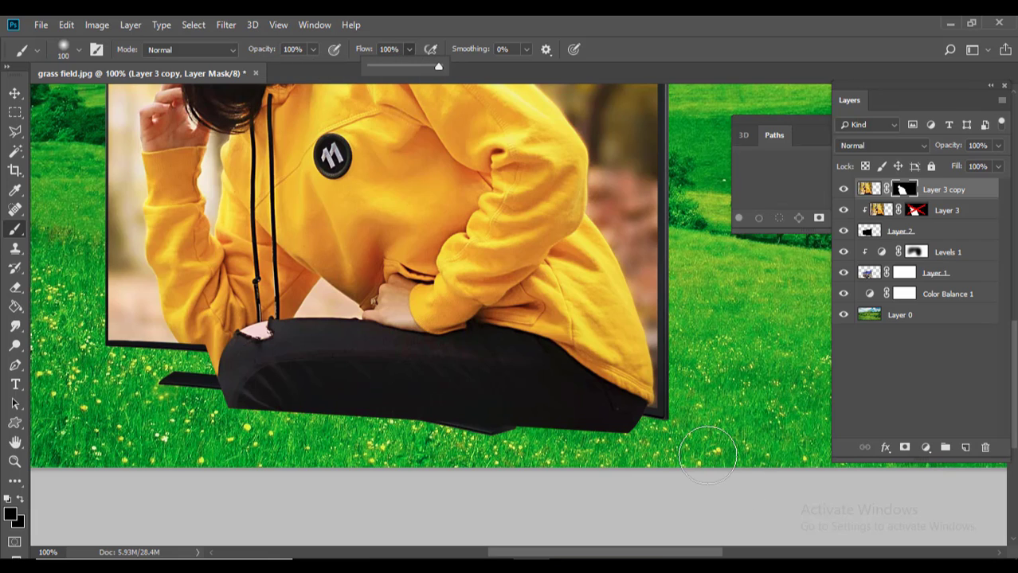
{"action": "left_click", "coordinate": [673, 458]}
{"action": "mouse_move", "coordinate": [668, 456]}
{"action": "left_mouse_down"}
{"action": "mouse_move", "coordinate": [646, 445]}
{"action": "mouse_move", "coordinate": [692, 441]}
{"action": "mouse_move", "coordinate": [470, 430]}
{"action": "mouse_move", "coordinate": [227, 374]}
{"action": "mouse_move", "coordinate": [230, 363]}
{"action": "mouse_move", "coordinate": [211, 399]}
{"action": "mouse_move", "coordinate": [355, 428]}
{"action": "left_mouse_up"}
- Paint black on the mask along the TV's lower frame with a smaller brush of 90 to 80 px to clean the edge
{"action": "key", "text": "bracketleft"}
{"action": "key", "text": "bracketleft"}
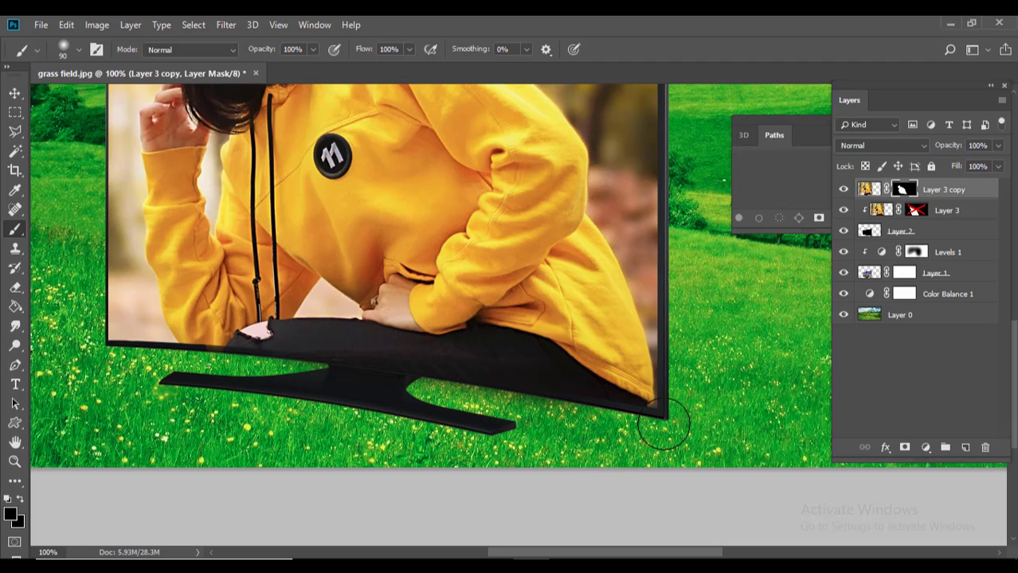
{"action": "left_click_drag", "start_coordinate": [651, 422], "coordinate": [214, 361]}
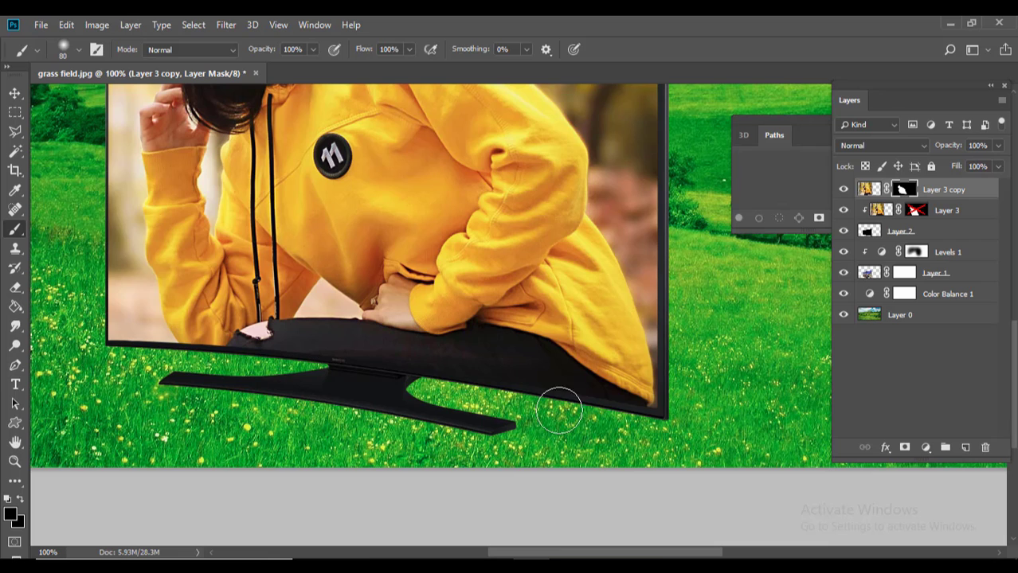
{"action": "key", "text": "ctrl+minus"}
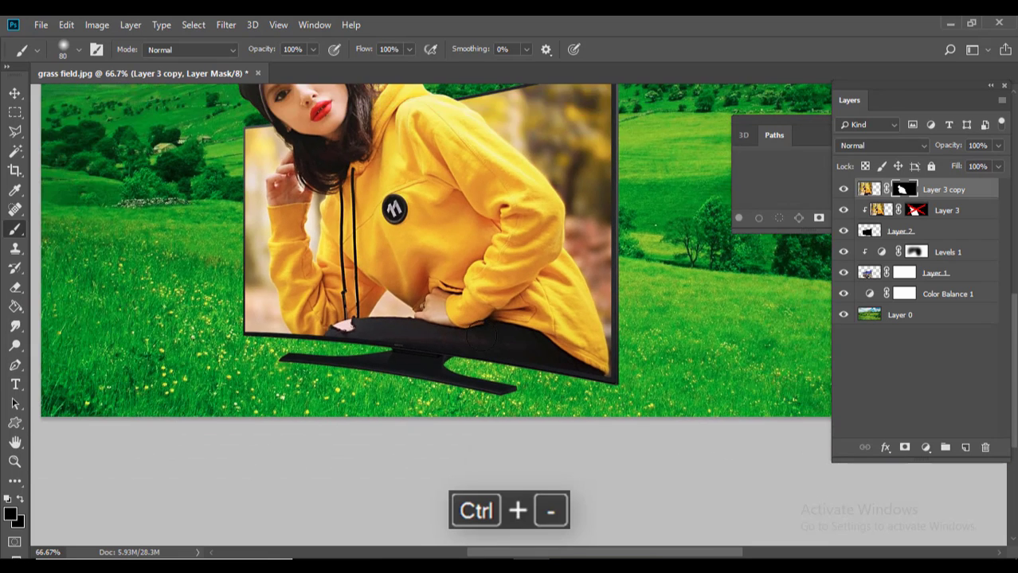
{"action": "key", "text": "ctrl+minus"}
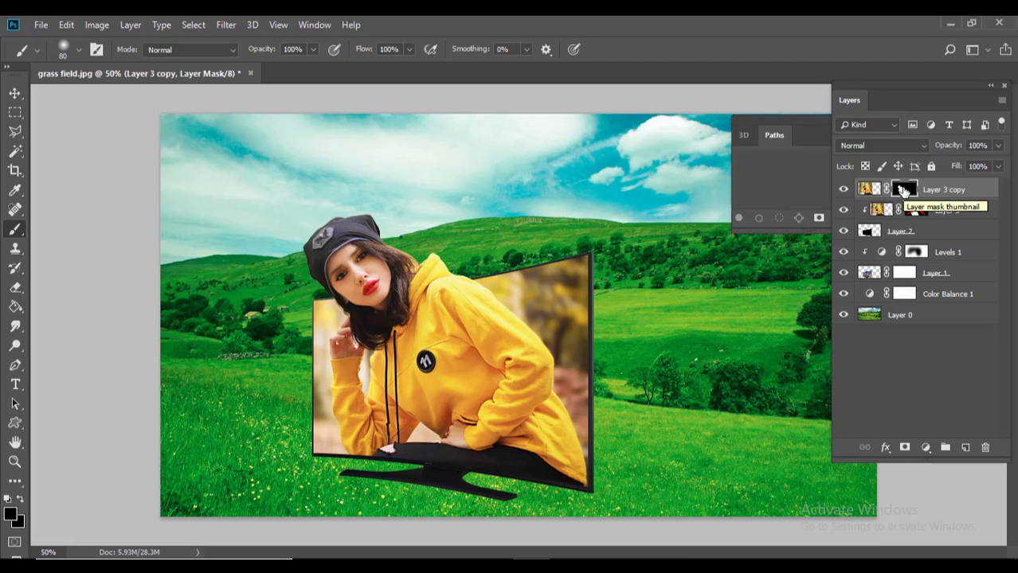
{"action": "double_click", "coordinate": [902, 190]}
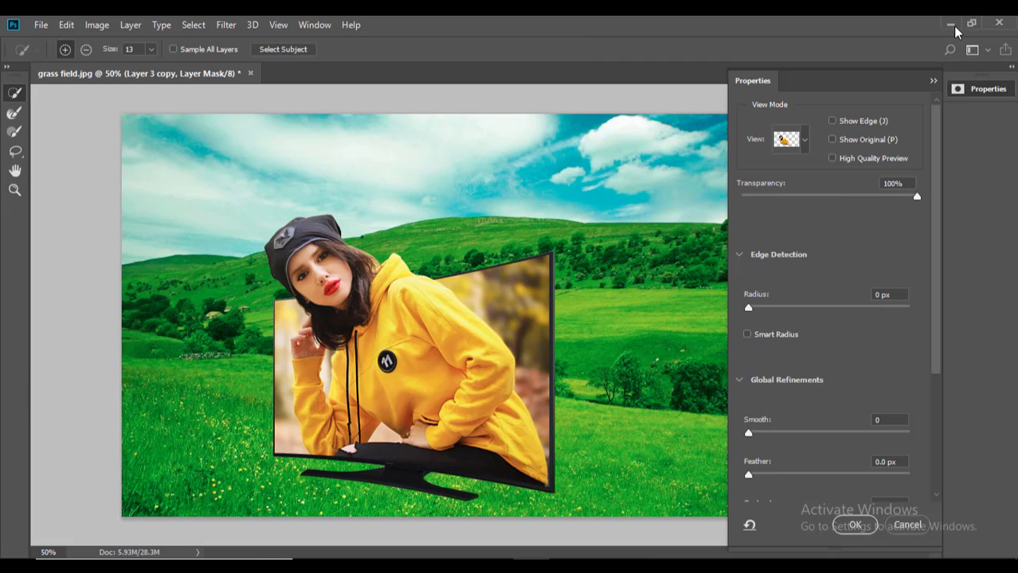
{"action": "left_click", "coordinate": [934, 80]}
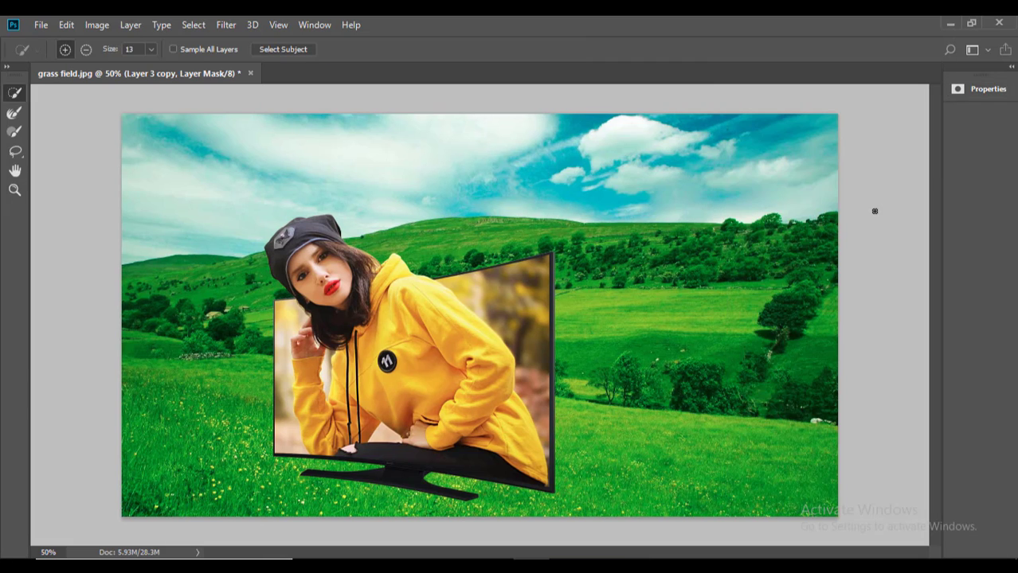
{"action": "left_click", "coordinate": [976, 91]}
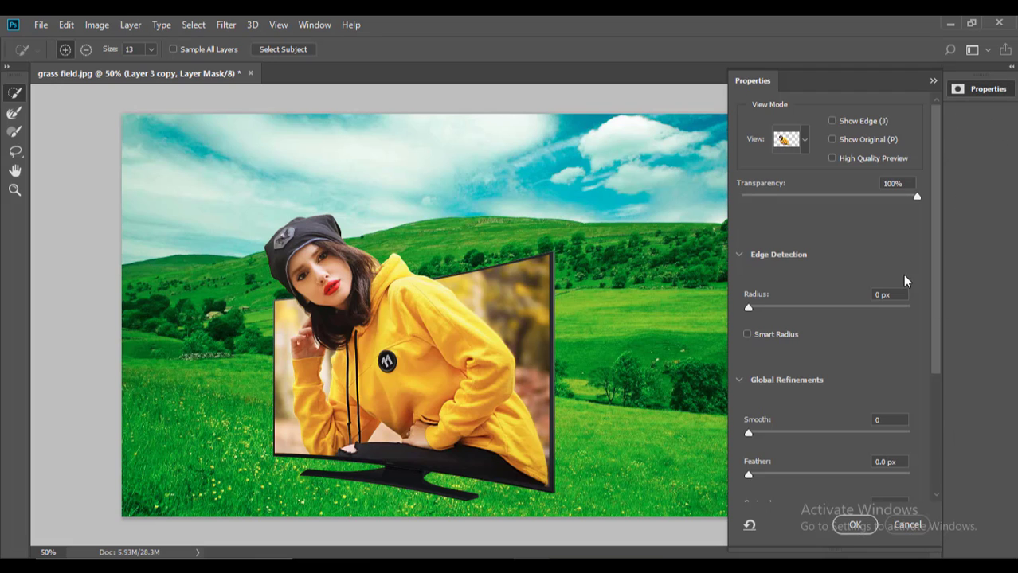
{"action": "left_click", "coordinate": [851, 522]}
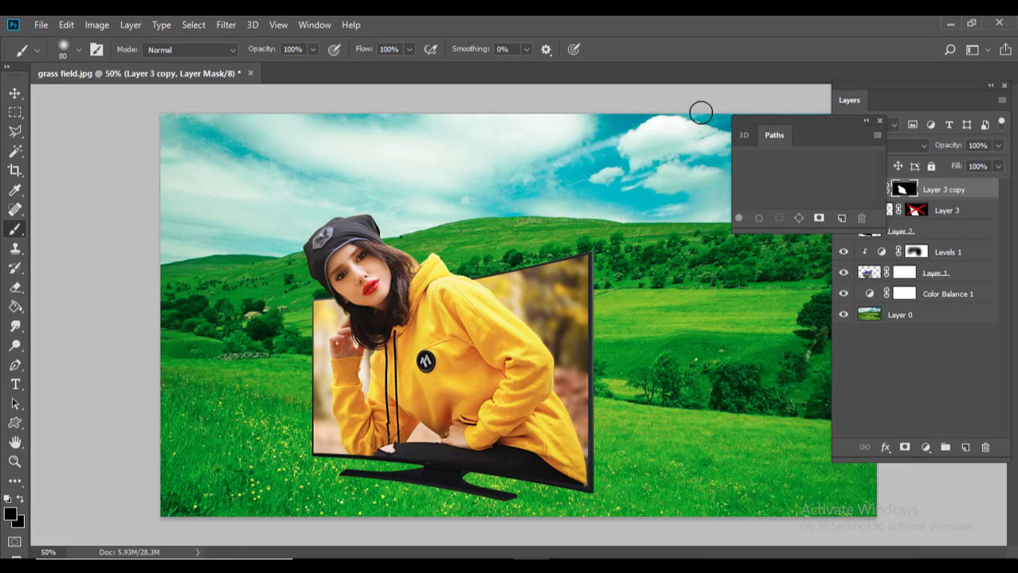
- Load the Layer 3 copy mask as a selection and copy that area of Layer 3 onto a new layer
{"action": "left_click", "coordinate": [879, 122]}
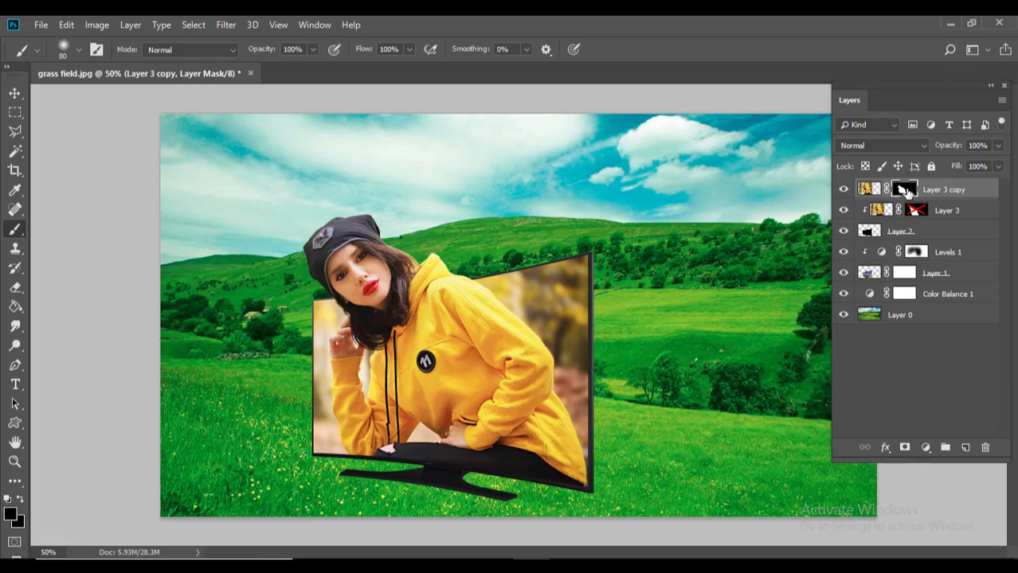
{"action": "right_click", "coordinate": [905, 193]}
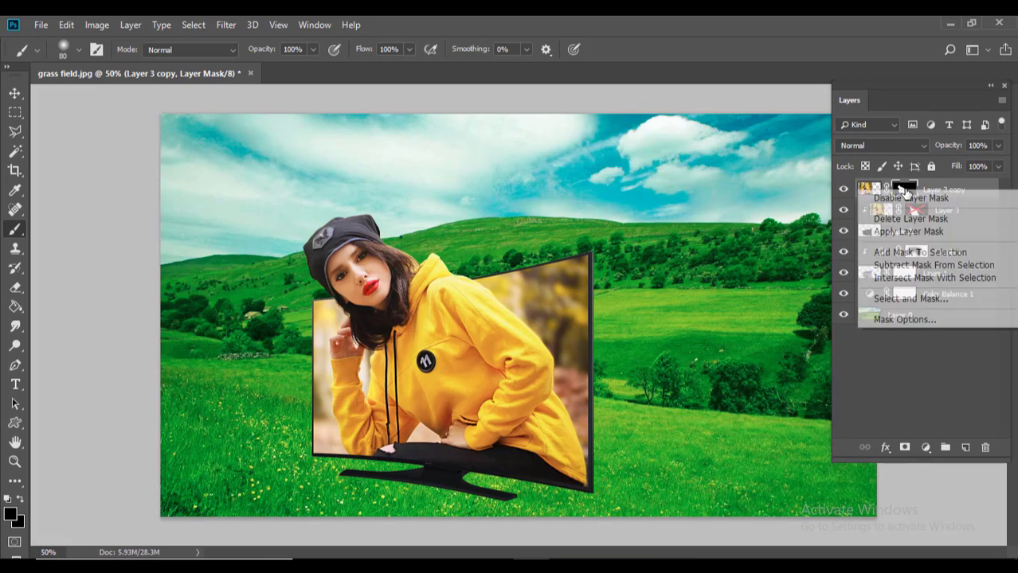
{"action": "left_click", "coordinate": [916, 253]}
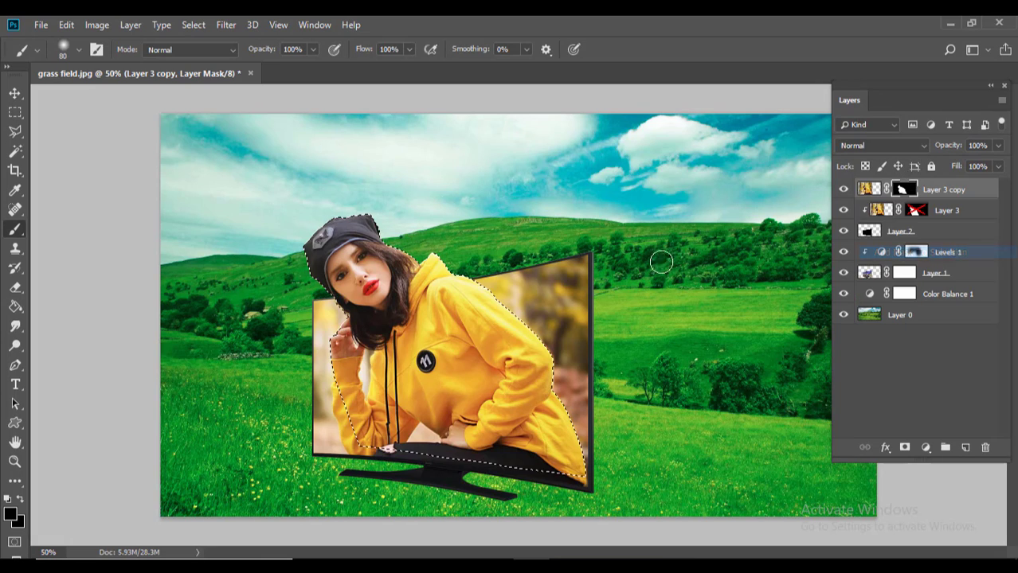
{"action": "left_click", "coordinate": [958, 212]}
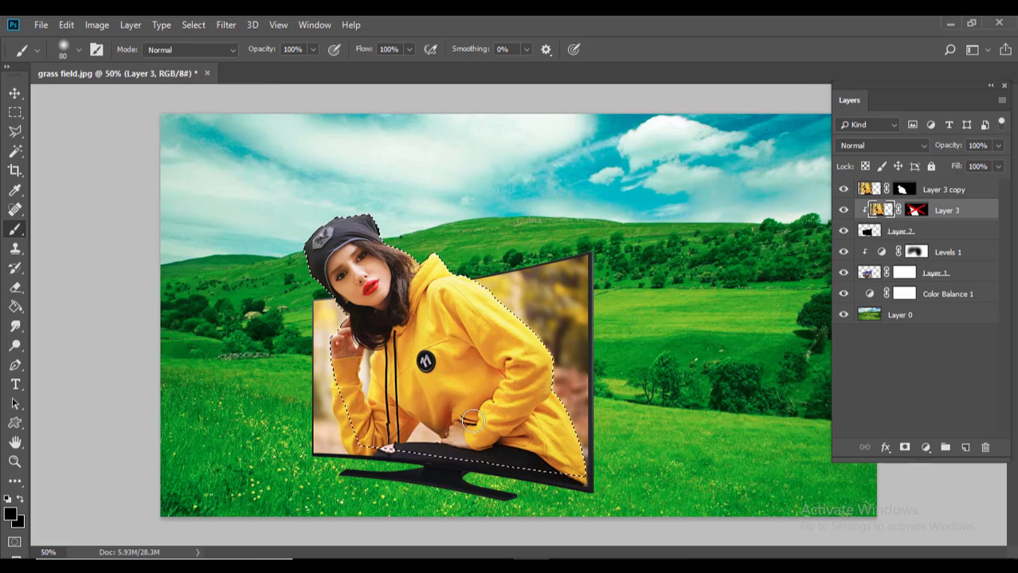
{"action": "key", "text": "ctrl+c"}
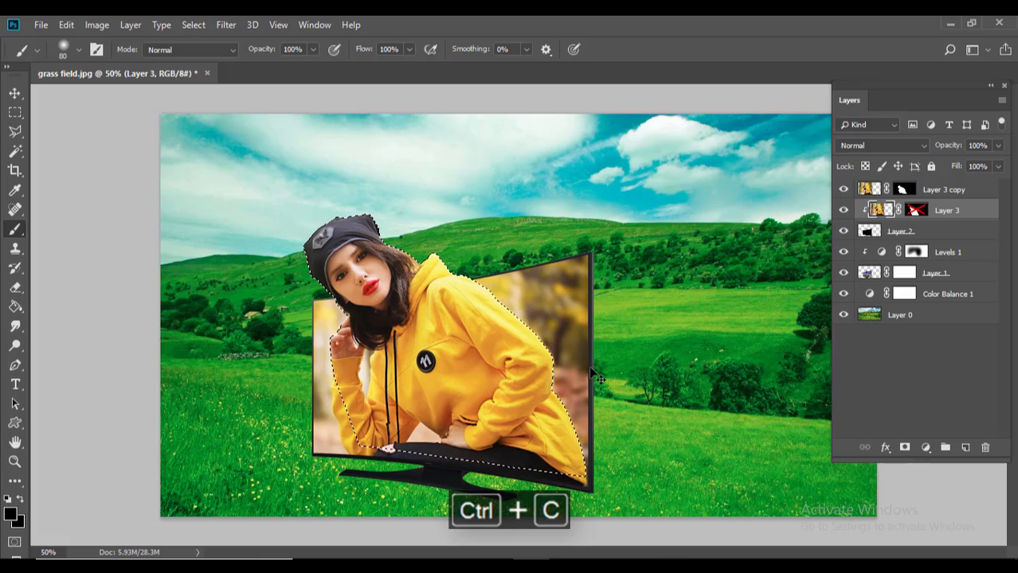
{"action": "key", "text": "ctrl+v"}
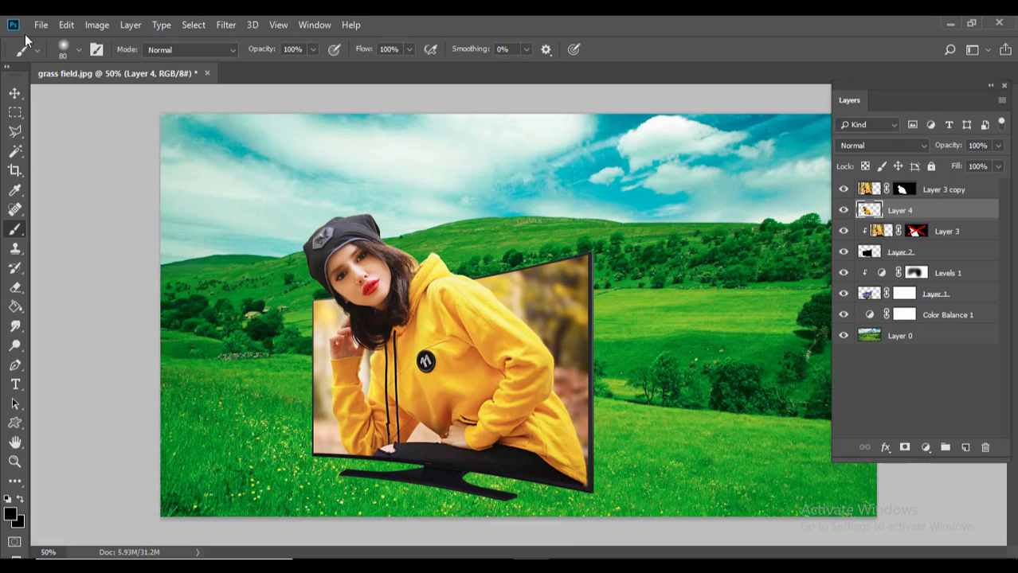
- Open the pasted woman cutout in the Liquify filter and set the Forward Warp brush size to 150
{"action": "left_click", "coordinate": [16, 94]}
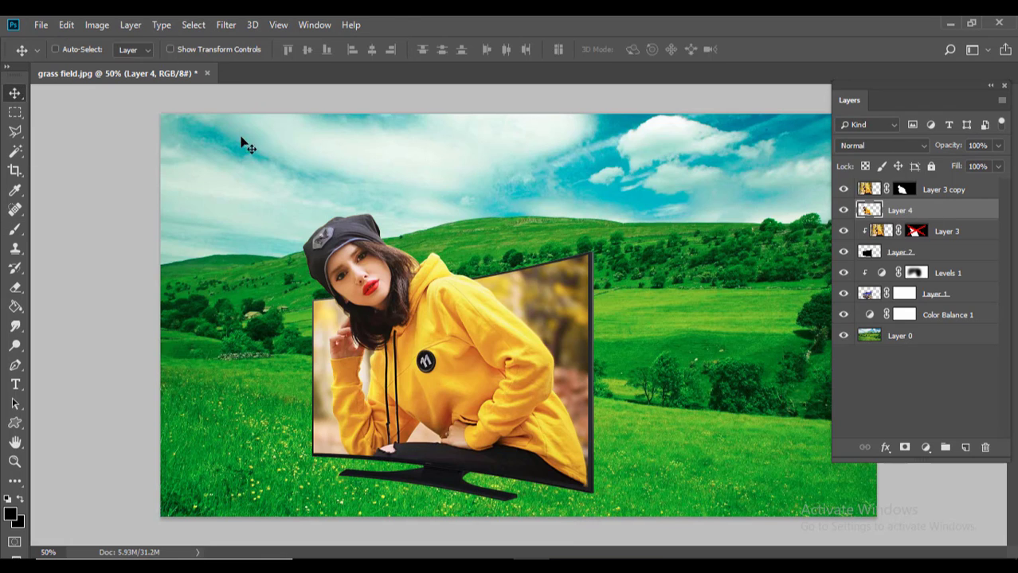
{"action": "left_click", "coordinate": [226, 25]}
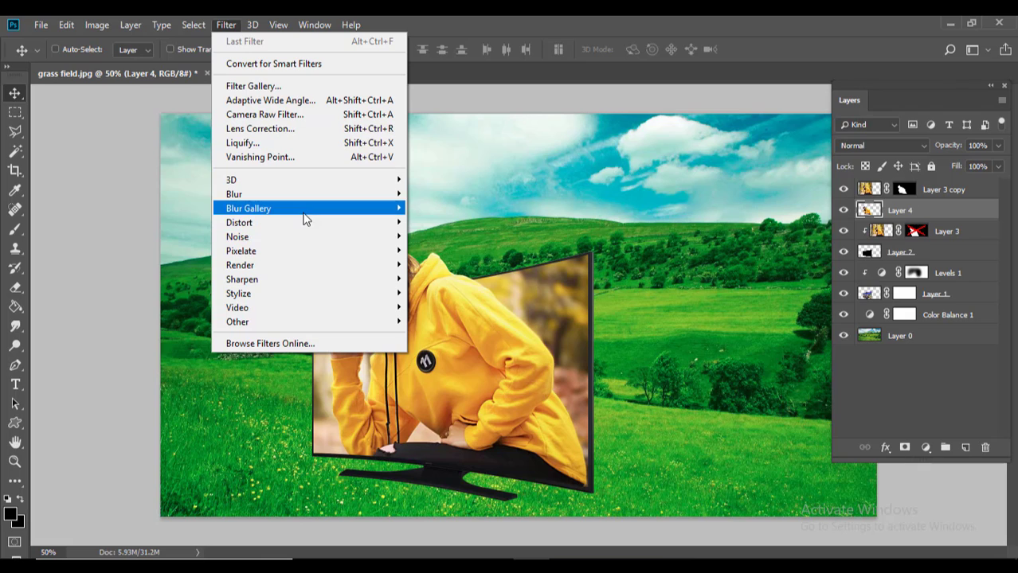
{"action": "mouse_move", "coordinate": [305, 220]}
{"action": "left_click", "coordinate": [288, 145]}
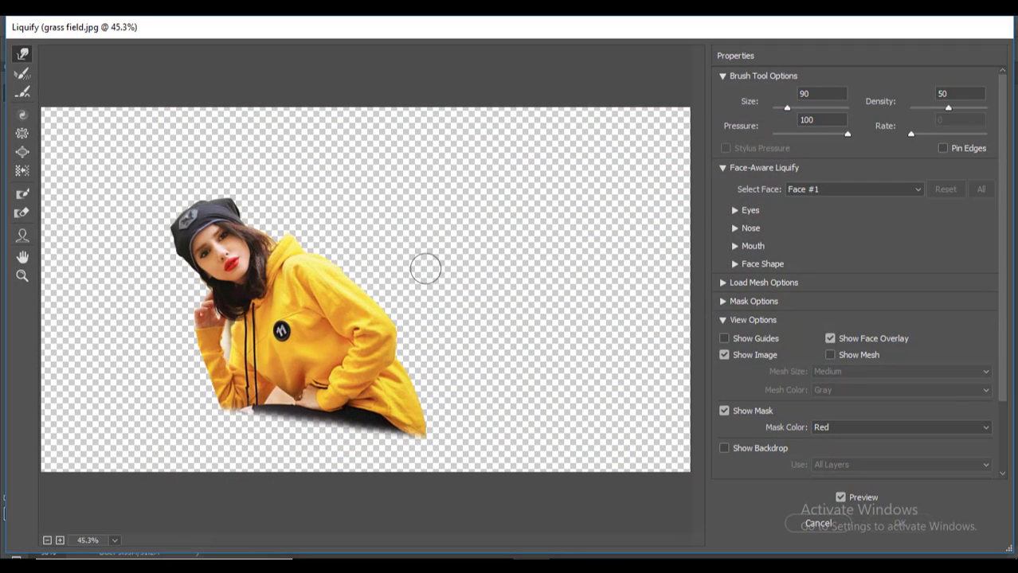
{"action": "key", "text": "ctrl+equal"}
{"action": "key", "text": "ctrl+equal"}
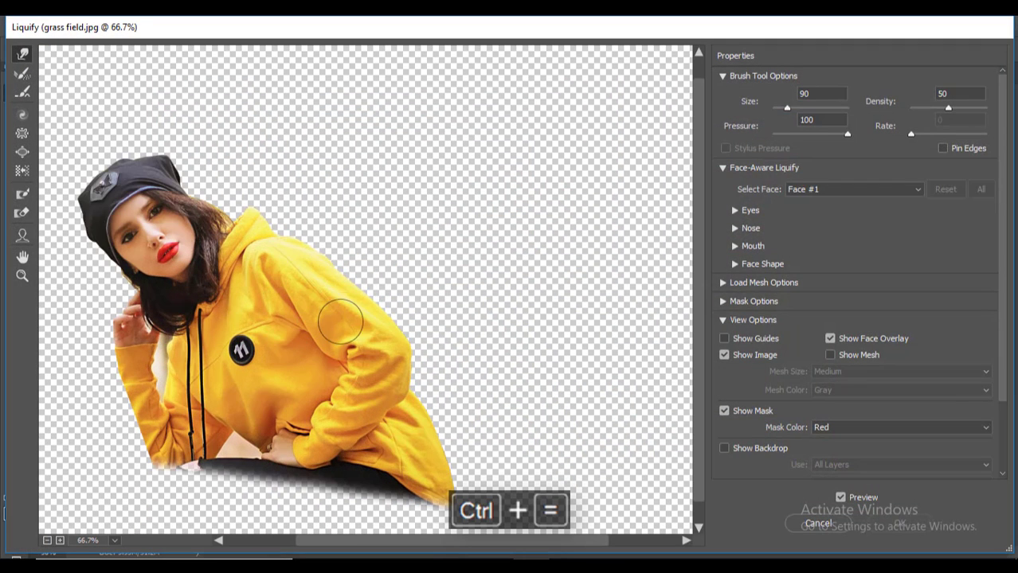
{"action": "key", "text": "bracketright"}
{"action": "key", "text": "bracketright"}
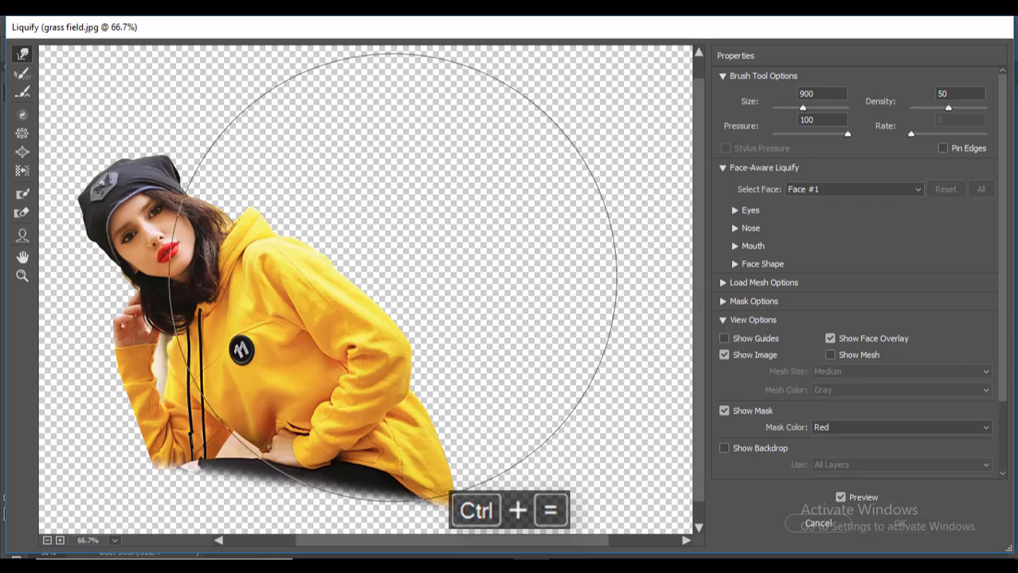
{"action": "key", "text": "bracketleft"}
{"action": "key", "text": "bracketleft"}
{"action": "key", "text": "bracketleft"}
{"action": "key", "text": "bracketleft"}
{"action": "key", "text": "bracketleft"}
{"action": "key", "text": "bracketleft"}
{"action": "key", "text": "bracketleft"}
{"action": "key", "text": "bracketleft"}
{"action": "key", "text": "bracketleft"}
{"action": "key", "text": "bracketleft"}
{"action": "key", "text": "bracketleft"}
{"action": "key", "text": "bracketleft"}
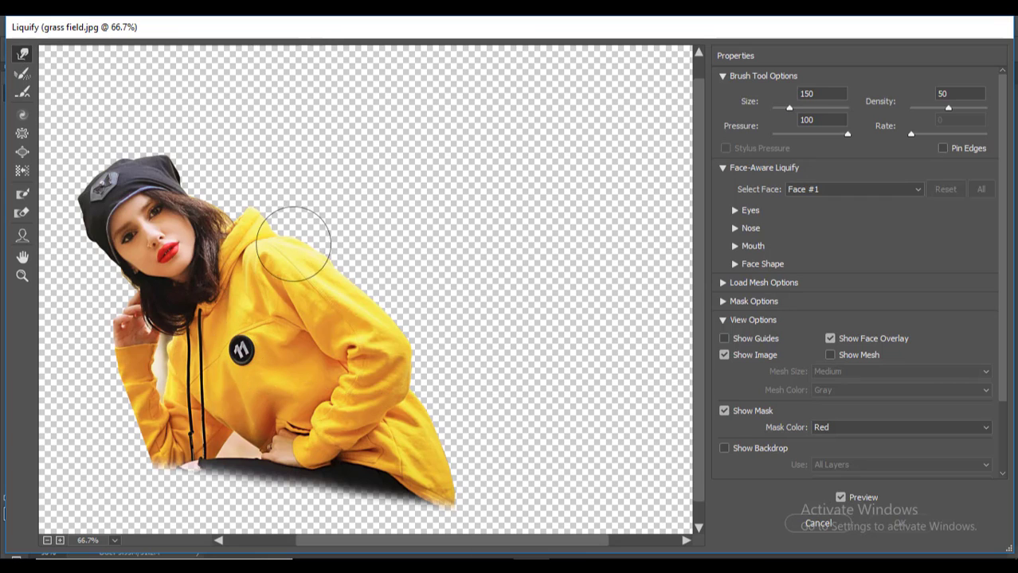
- Warp the hoodie's shoulder and upper sleeve edge up and outward in Liquify, enlarging the brush from 150 to 200
{"action": "mouse_move", "coordinate": [293, 244]}
{"action": "left_mouse_down"}
{"action": "mouse_move", "coordinate": [347, 205]}
{"action": "mouse_move", "coordinate": [357, 133]}
{"action": "left_mouse_up"}
{"action": "key", "text": "bracketright"}
{"action": "key", "text": "bracketright"}
{"action": "left_click_drag", "start_coordinate": [275, 198], "coordinate": [360, 96]}
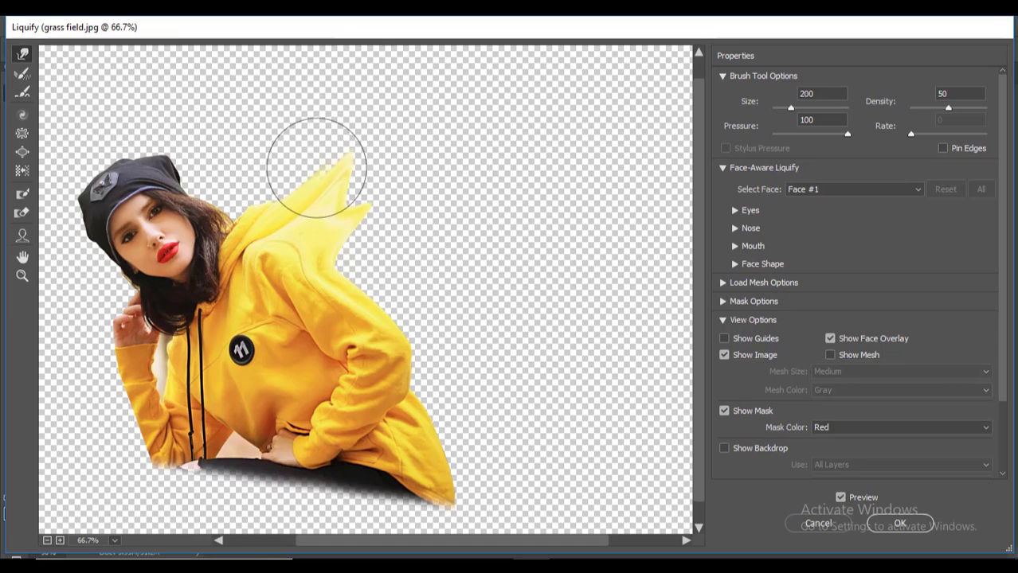
{"action": "left_click_drag", "start_coordinate": [301, 160], "coordinate": [368, 139]}
{"action": "left_click_drag", "start_coordinate": [289, 248], "coordinate": [402, 157]}
{"action": "left_click_drag", "start_coordinate": [337, 256], "coordinate": [431, 202]}
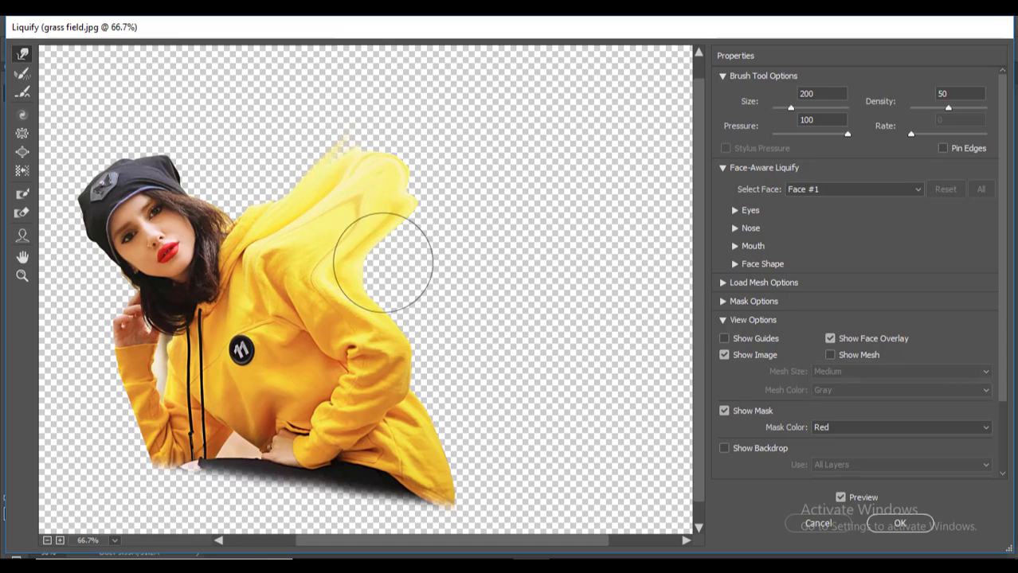
{"action": "left_click_drag", "start_coordinate": [383, 262], "coordinate": [477, 178]}
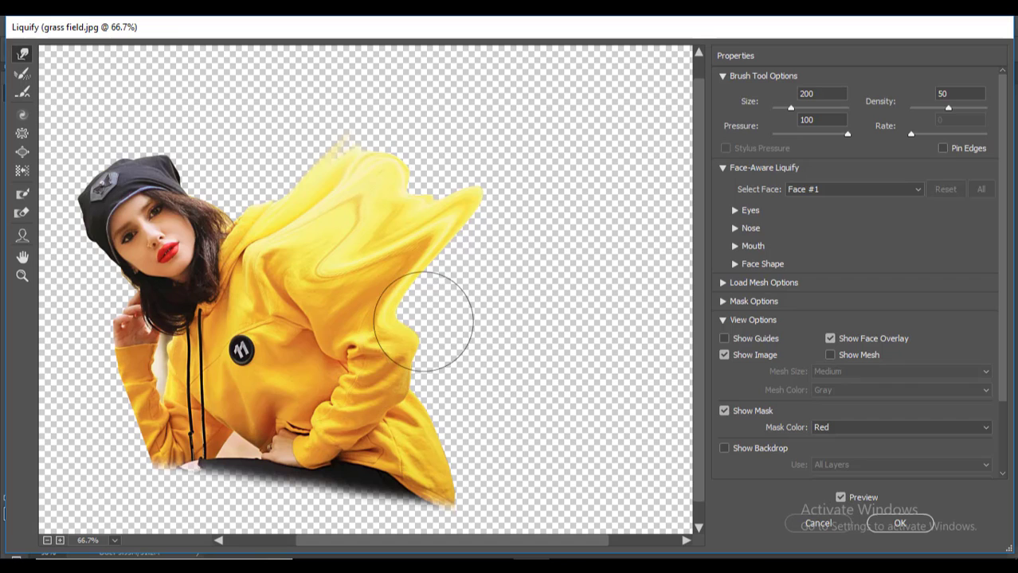
{"action": "left_click_drag", "start_coordinate": [424, 322], "coordinate": [478, 238]}
- Pull the hoodie's lower back edge outward into long strands, reducing the warp brush from 175 to 125
{"action": "key", "text": "["}
{"action": "mouse_move", "coordinate": [418, 398]}
{"action": "left_mouse_down"}
{"action": "mouse_move", "coordinate": [537, 302]}
{"action": "mouse_move", "coordinate": [495, 340]}
{"action": "left_mouse_up"}
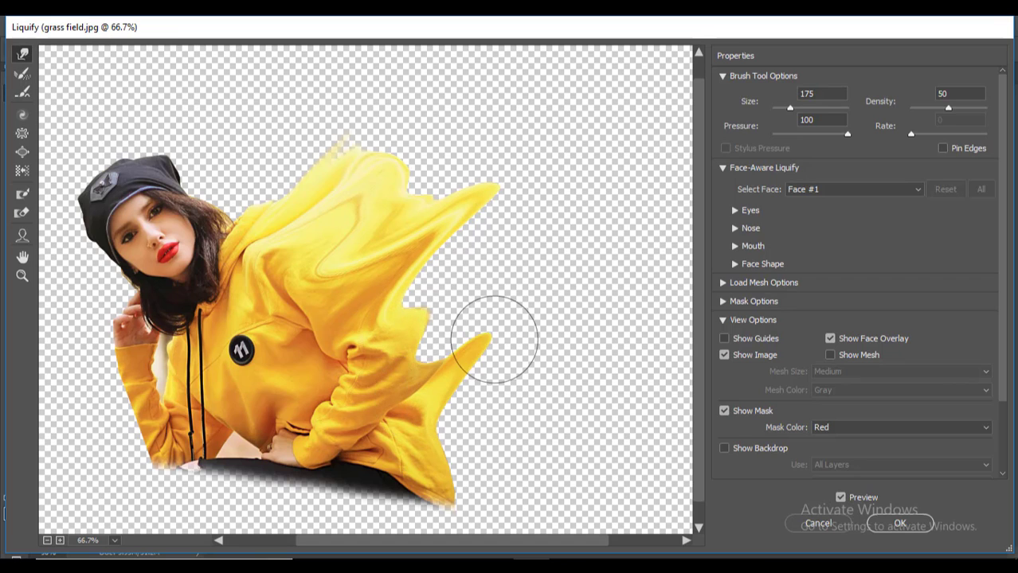
{"action": "mouse_move", "coordinate": [432, 418]}
{"action": "left_mouse_down"}
{"action": "mouse_move", "coordinate": [454, 421]}
{"action": "mouse_move", "coordinate": [498, 398]}
{"action": "left_mouse_up"}
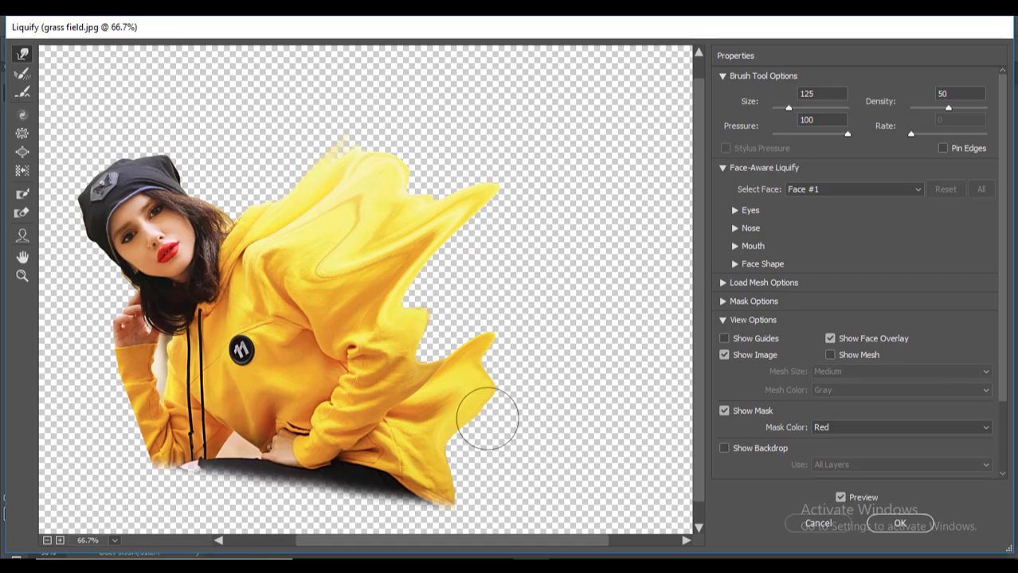
{"action": "key", "text": "["}
{"action": "mouse_move", "coordinate": [429, 444]}
{"action": "left_mouse_down"}
{"action": "mouse_move", "coordinate": [492, 455]}
{"action": "mouse_move", "coordinate": [527, 385]}
{"action": "mouse_move", "coordinate": [463, 468]}
{"action": "mouse_move", "coordinate": [536, 400]}
{"action": "left_mouse_up"}
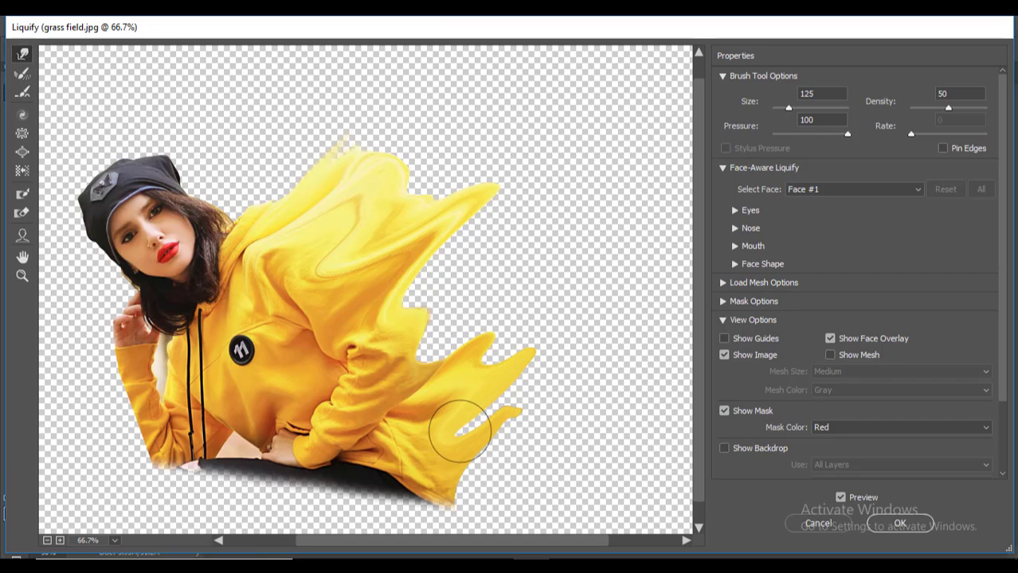
{"action": "mouse_move", "coordinate": [461, 423]}
{"action": "left_mouse_down"}
{"action": "mouse_move", "coordinate": [563, 361]}
{"action": "mouse_move", "coordinate": [515, 386]}
{"action": "mouse_move", "coordinate": [569, 325]}
{"action": "mouse_move", "coordinate": [507, 390]}
{"action": "mouse_move", "coordinate": [603, 257]}
{"action": "left_mouse_up"}
- Stretch the elbow and sleeve edge into long diagonal strands with a 150 warp brush
{"action": "key", "text": "]"}
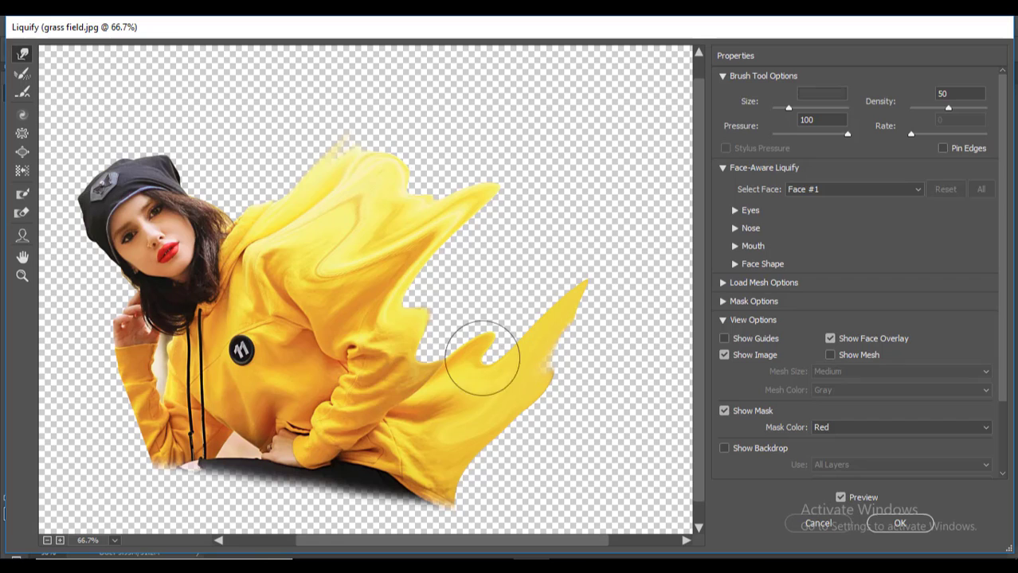
{"action": "mouse_move", "coordinate": [438, 357]}
{"action": "left_mouse_down"}
{"action": "mouse_move", "coordinate": [549, 271]}
{"action": "mouse_move", "coordinate": [543, 287]}
{"action": "mouse_move", "coordinate": [547, 264]}
{"action": "left_mouse_up"}
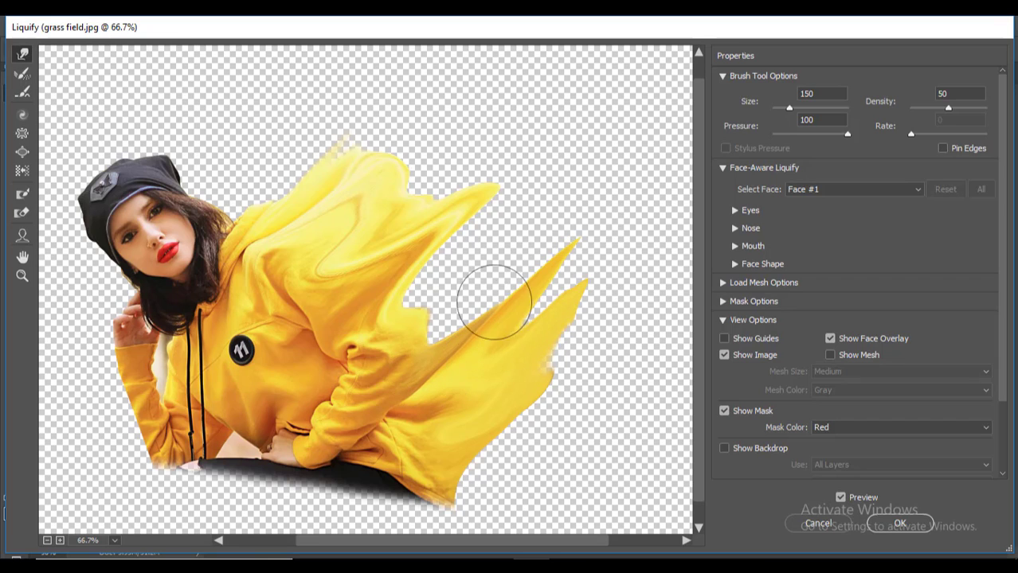
{"action": "left_click_drag", "start_coordinate": [455, 302], "coordinate": [534, 216]}
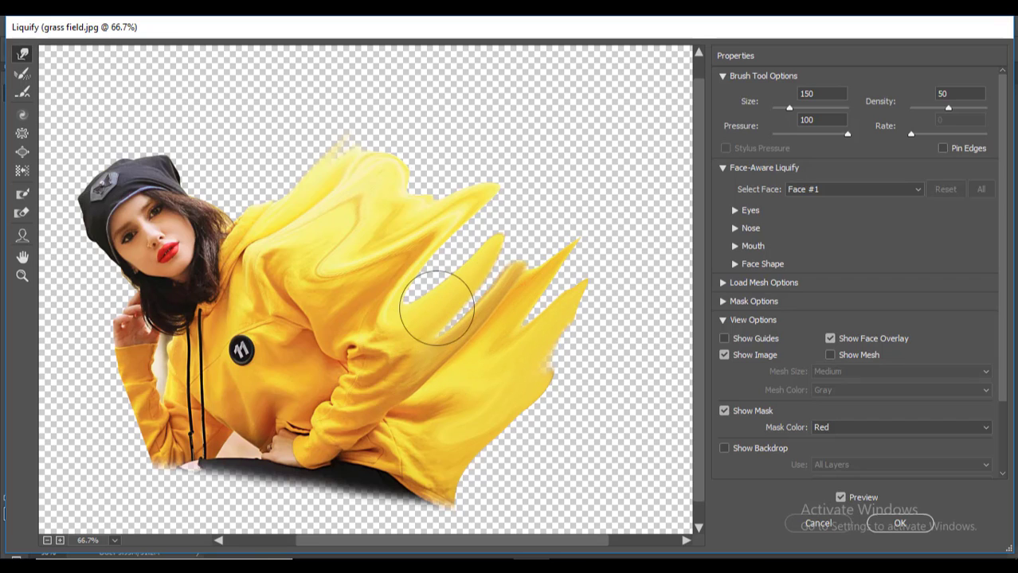
{"action": "mouse_move", "coordinate": [437, 309]}
{"action": "left_mouse_down"}
{"action": "mouse_move", "coordinate": [497, 258]}
{"action": "mouse_move", "coordinate": [499, 299]}
{"action": "mouse_move", "coordinate": [440, 344]}
{"action": "mouse_move", "coordinate": [523, 274]}
{"action": "mouse_move", "coordinate": [486, 300]}
{"action": "mouse_move", "coordinate": [588, 199]}
{"action": "left_mouse_up"}
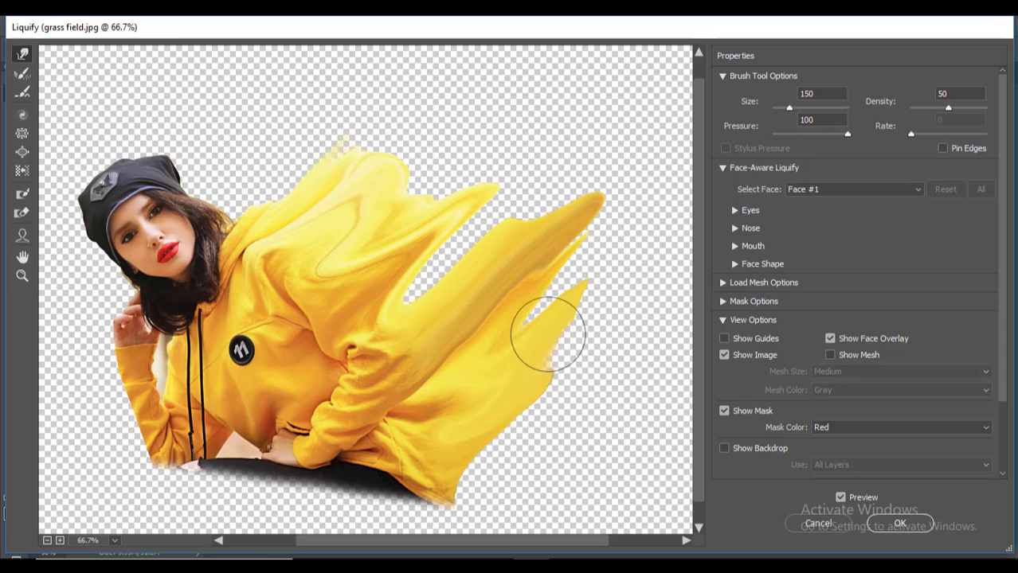
- Push the lower strands together with the 150 brush to close the gaps between their tips
{"action": "left_click_drag", "start_coordinate": [548, 334], "coordinate": [556, 301]}
{"action": "left_click_drag", "start_coordinate": [468, 341], "coordinate": [574, 201]}
{"action": "left_click_drag", "start_coordinate": [523, 343], "coordinate": [583, 284]}
{"action": "left_click_drag", "start_coordinate": [554, 378], "coordinate": [608, 316]}
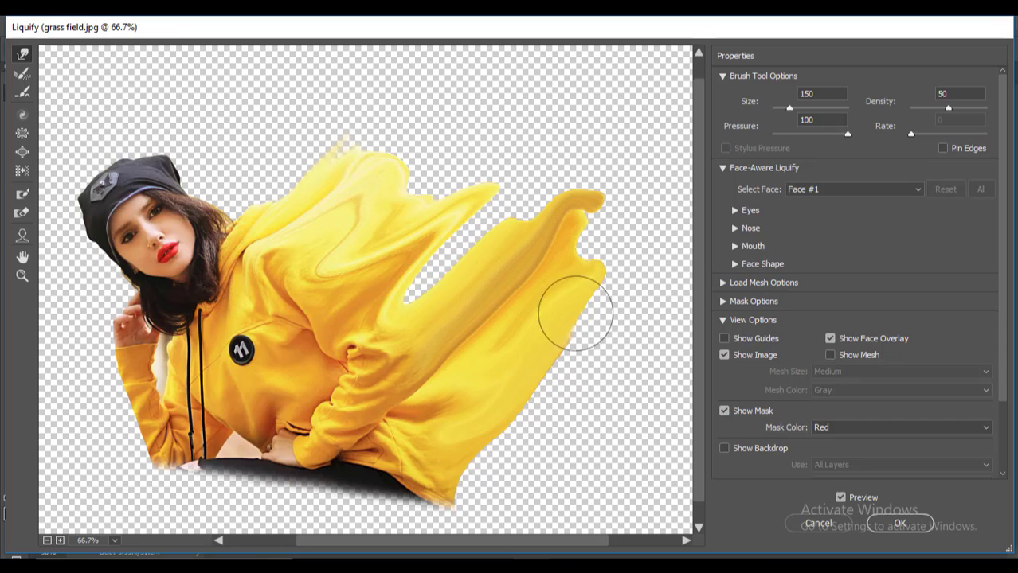
- Extend the merged lower strands farther up and outward and smooth their tips, enlarging the brush to 200
{"action": "left_click_drag", "start_coordinate": [486, 312], "coordinate": [620, 169]}
{"action": "left_click_drag", "start_coordinate": [578, 263], "coordinate": [620, 205]}
{"action": "key", "text": "bracketright"}
{"action": "left_click_drag", "start_coordinate": [550, 290], "coordinate": [618, 191]}
{"action": "key", "text": "bracketright"}
{"action": "left_click_drag", "start_coordinate": [519, 249], "coordinate": [540, 204]}
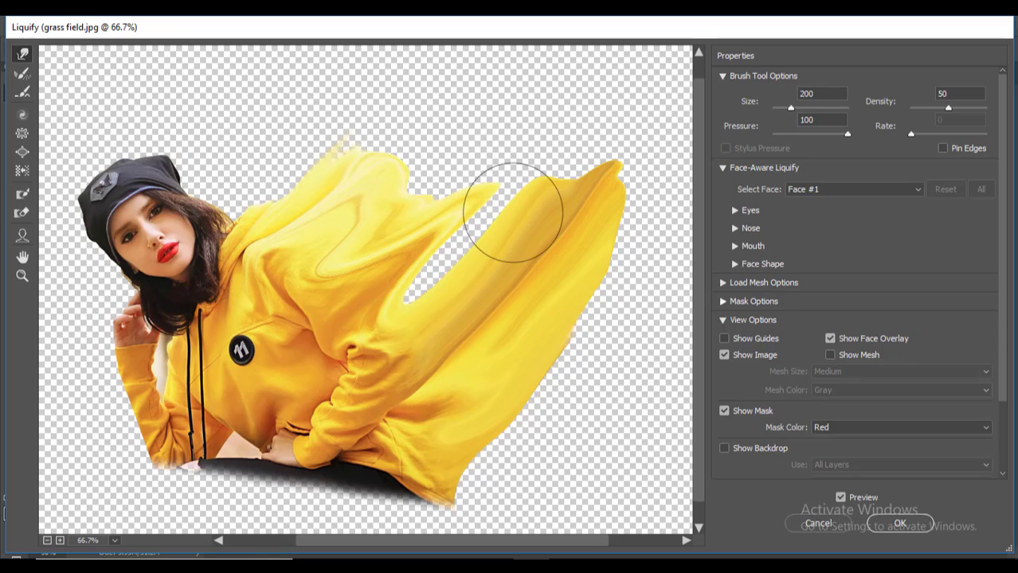
- Warp the sleeve fabric up and outward with a 175 brush to close the gap between the upper and lower strands
{"action": "mouse_move", "coordinate": [352, 291]}
{"action": "left_mouse_down"}
{"action": "mouse_move", "coordinate": [382, 293]}
{"action": "mouse_move", "coordinate": [478, 200]}
{"action": "left_mouse_up"}
{"action": "key", "text": "bracketleft"}
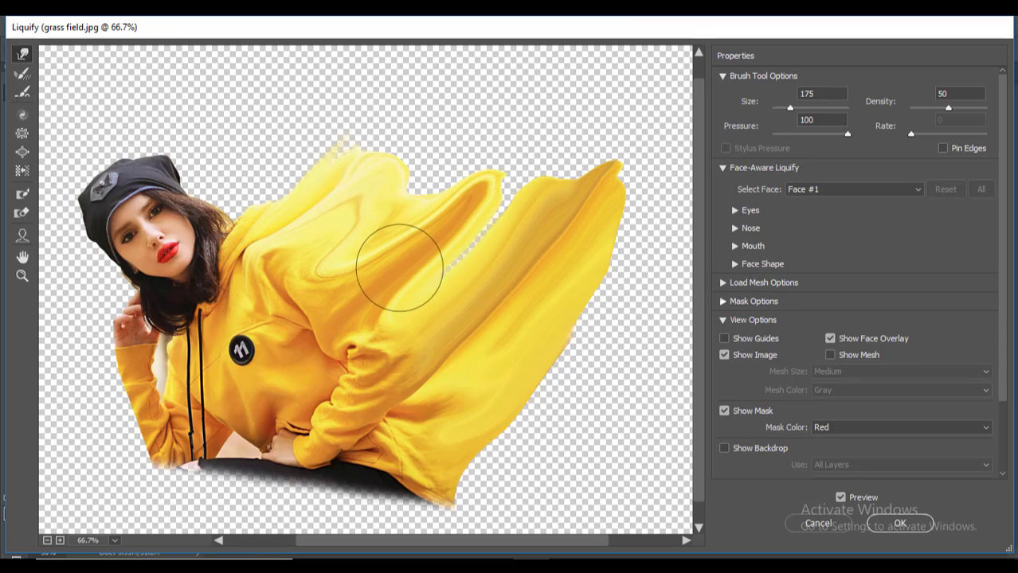
{"action": "key", "text": "bracketleft"}
{"action": "key", "text": "bracketleft"}
{"action": "mouse_move", "coordinate": [448, 272]}
{"action": "left_mouse_down"}
{"action": "mouse_move", "coordinate": [516, 190]}
{"action": "mouse_move", "coordinate": [512, 134]}
{"action": "left_mouse_up"}
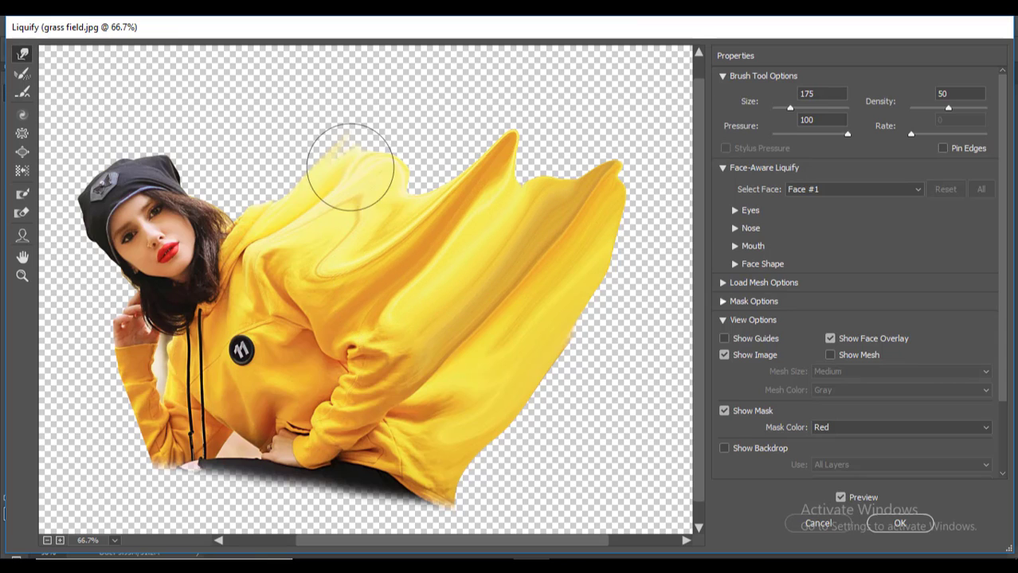
- Stretch the shoulder fabric toward the middle strand's tip, enlarging the warp brush from 175 to 200
{"action": "left_click_drag", "start_coordinate": [351, 167], "coordinate": [459, 104]}
{"action": "left_click_drag", "start_coordinate": [363, 235], "coordinate": [473, 155]}
{"action": "key", "text": "bracketright"}
{"action": "left_click_drag", "start_coordinate": [434, 193], "coordinate": [501, 109]}
{"action": "left_click_drag", "start_coordinate": [406, 174], "coordinate": [464, 137]}
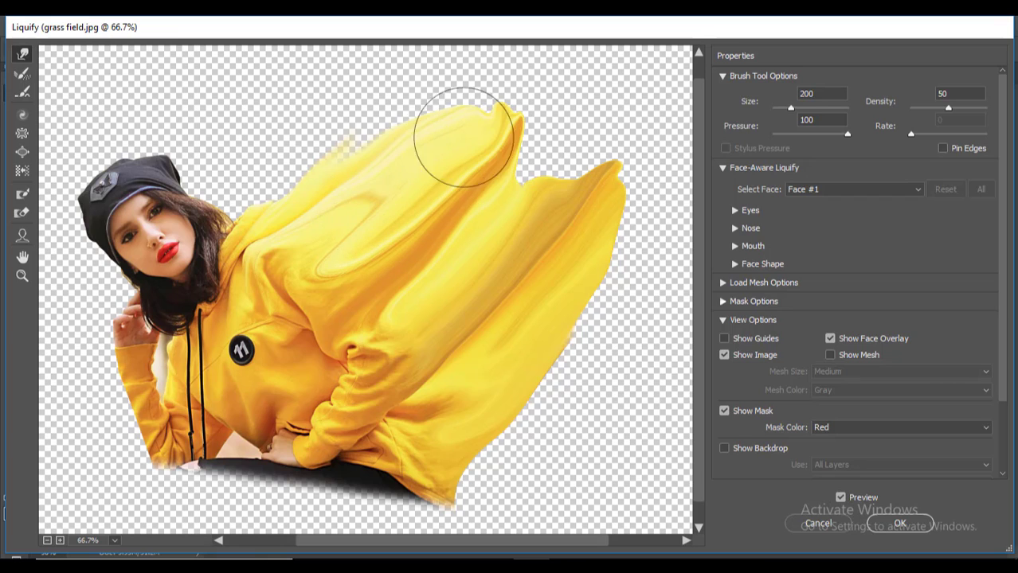
- Lift the upper contour of the stretched fabric from the shoulder to the middle tip with the 200 brush
{"action": "left_click_drag", "start_coordinate": [351, 182], "coordinate": [415, 116]}
{"action": "mouse_move", "coordinate": [311, 195]}
{"action": "left_mouse_down"}
{"action": "mouse_move", "coordinate": [336, 143]}
{"action": "mouse_move", "coordinate": [358, 170]}
{"action": "mouse_move", "coordinate": [456, 95]}
{"action": "left_mouse_up"}
{"action": "left_click_drag", "start_coordinate": [439, 179], "coordinate": [500, 95]}
{"action": "left_click_drag", "start_coordinate": [504, 154], "coordinate": [530, 102]}
{"action": "left_click_drag", "start_coordinate": [493, 191], "coordinate": [555, 139]}
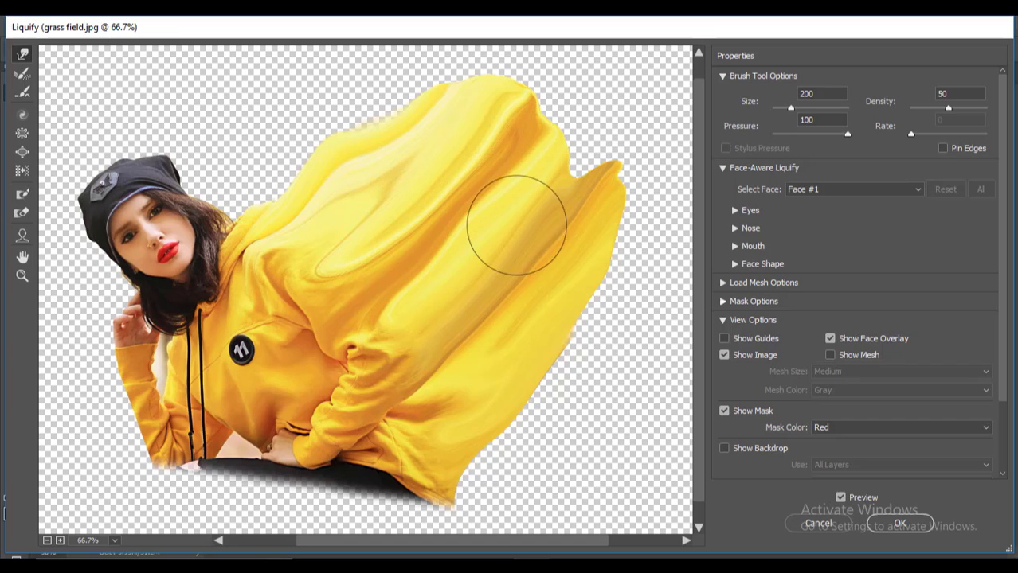
- Fill the notch between the two outer fabric tips by pushing the fabric outward with a 175 brush
{"action": "key", "text": "bracketleft"}
{"action": "left_click_drag", "start_coordinate": [548, 198], "coordinate": [641, 74]}
{"action": "left_click_drag", "start_coordinate": [551, 124], "coordinate": [592, 86]}
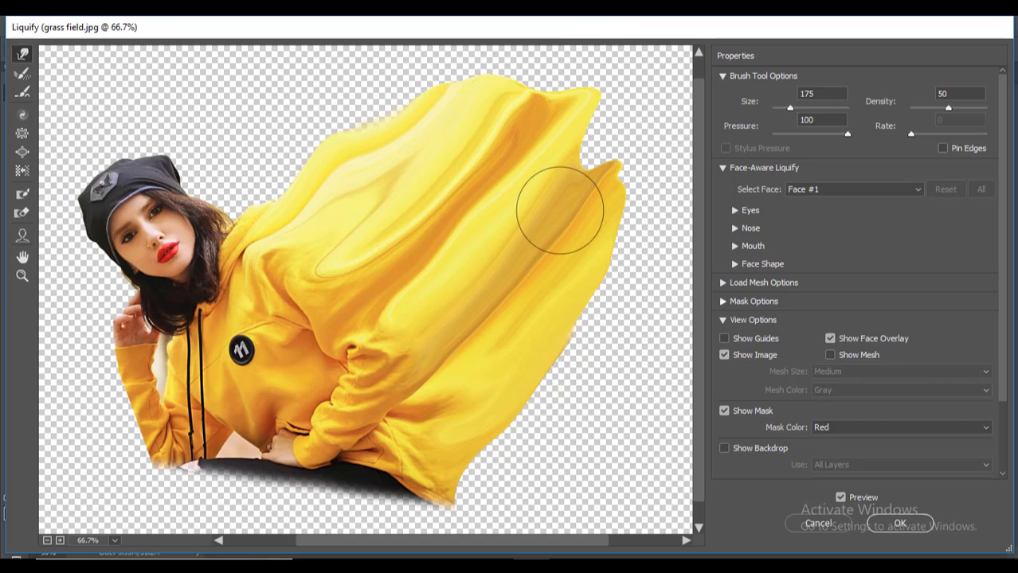
{"action": "left_click_drag", "start_coordinate": [559, 211], "coordinate": [614, 146]}
- Expand the stretched fabric's lower outer edge and pull its top tips higher with the 175 brush
{"action": "mouse_move", "coordinate": [547, 362]}
{"action": "left_mouse_down"}
{"action": "mouse_move", "coordinate": [581, 344]}
{"action": "mouse_move", "coordinate": [641, 273]}
{"action": "left_mouse_up"}
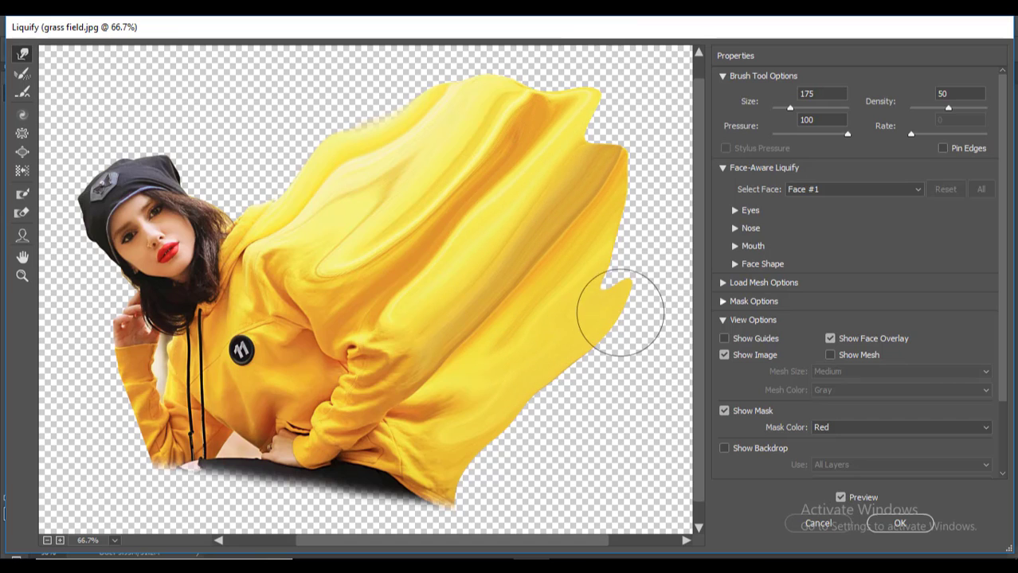
{"action": "mouse_move", "coordinate": [584, 292]}
{"action": "left_mouse_down"}
{"action": "mouse_move", "coordinate": [636, 187]}
{"action": "mouse_move", "coordinate": [618, 241]}
{"action": "mouse_move", "coordinate": [608, 209]}
{"action": "mouse_move", "coordinate": [585, 191]}
{"action": "mouse_move", "coordinate": [627, 89]}
{"action": "left_mouse_up"}
{"action": "left_click_drag", "start_coordinate": [603, 182], "coordinate": [637, 123]}
{"action": "left_click_drag", "start_coordinate": [460, 104], "coordinate": [501, 55]}
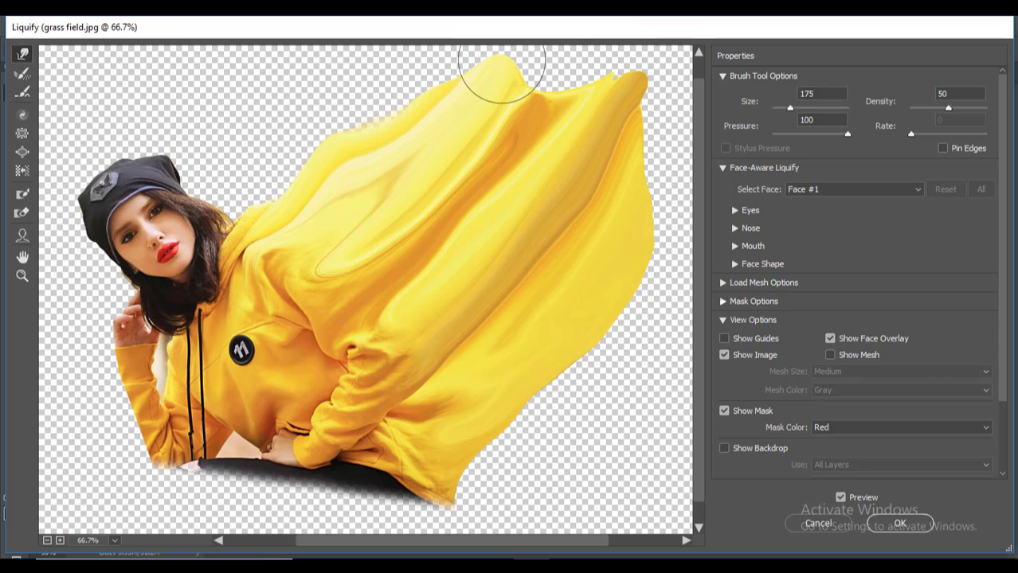
{"action": "mouse_move", "coordinate": [521, 113]}
{"action": "left_mouse_down"}
{"action": "mouse_move", "coordinate": [559, 87]}
{"action": "mouse_move", "coordinate": [613, 90]}
{"action": "mouse_move", "coordinate": [651, 117]}
{"action": "mouse_move", "coordinate": [552, 82]}
{"action": "mouse_move", "coordinate": [518, 86]}
{"action": "mouse_move", "coordinate": [567, 46]}
{"action": "mouse_move", "coordinate": [595, 66]}
{"action": "left_mouse_up"}
- Shape wavy folds along the fabric's upper contour and refine its outer edge, enlarging the brush from 175 to 200
{"action": "scroll", "coordinate": [518, 88], "scroll_direction": "up", "scroll_amount": 1}
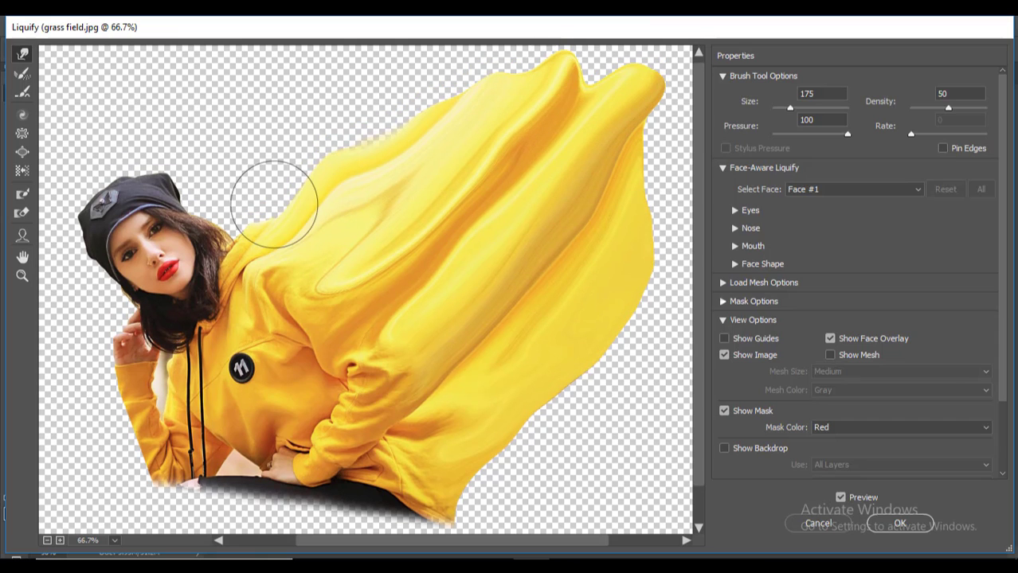
{"action": "mouse_move", "coordinate": [408, 149]}
{"action": "left_mouse_down"}
{"action": "mouse_move", "coordinate": [420, 120]}
{"action": "mouse_move", "coordinate": [388, 143]}
{"action": "mouse_move", "coordinate": [366, 104]}
{"action": "mouse_move", "coordinate": [373, 156]}
{"action": "mouse_move", "coordinate": [404, 160]}
{"action": "mouse_move", "coordinate": [420, 132]}
{"action": "mouse_move", "coordinate": [491, 123]}
{"action": "mouse_move", "coordinate": [499, 133]}
{"action": "mouse_move", "coordinate": [476, 96]}
{"action": "mouse_move", "coordinate": [447, 92]}
{"action": "mouse_move", "coordinate": [483, 103]}
{"action": "left_mouse_up"}
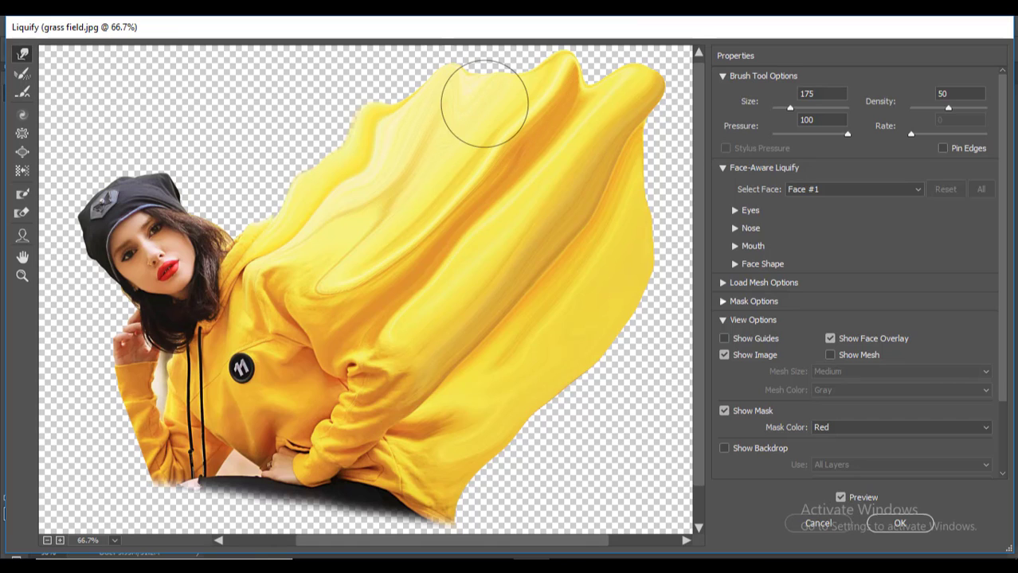
{"action": "left_click_drag", "start_coordinate": [540, 122], "coordinate": [604, 128]}
{"action": "key", "text": "bracketright"}
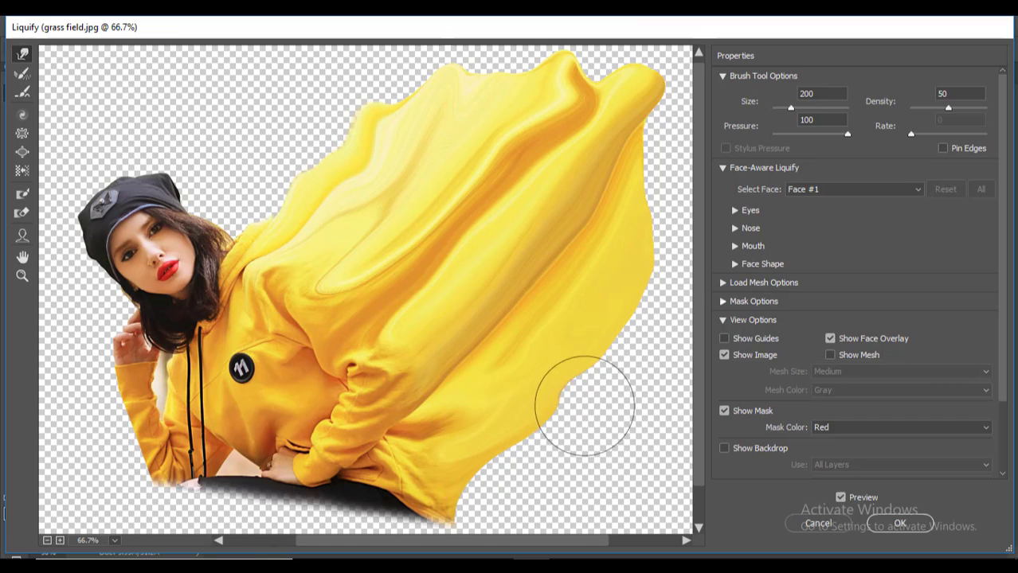
{"action": "left_click_drag", "start_coordinate": [626, 186], "coordinate": [646, 173]}
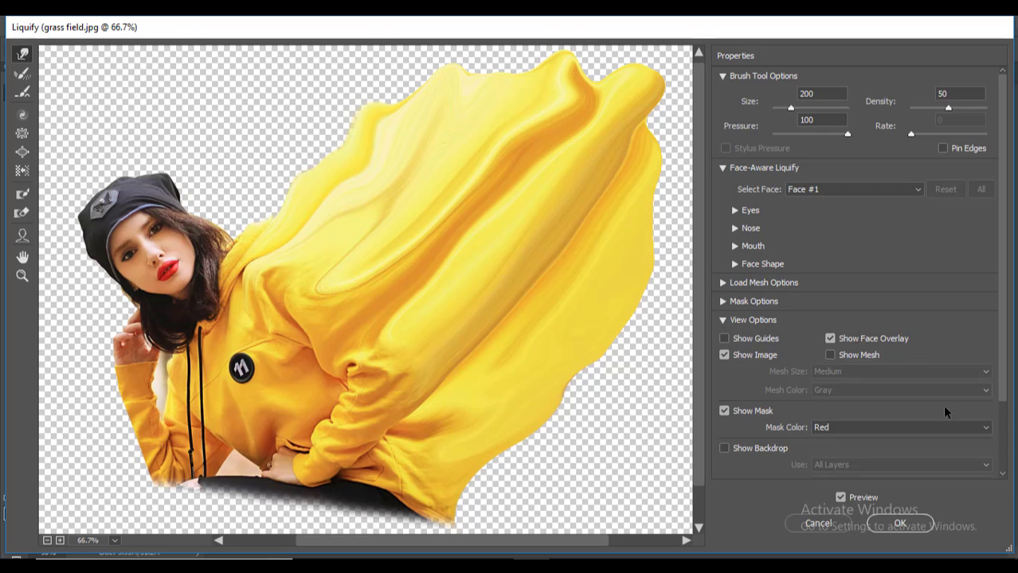
- Apply the Liquify changes and hide the stretched fabric of Layer 4 with an inverted black layer mask
{"action": "left_click", "coordinate": [900, 527]}
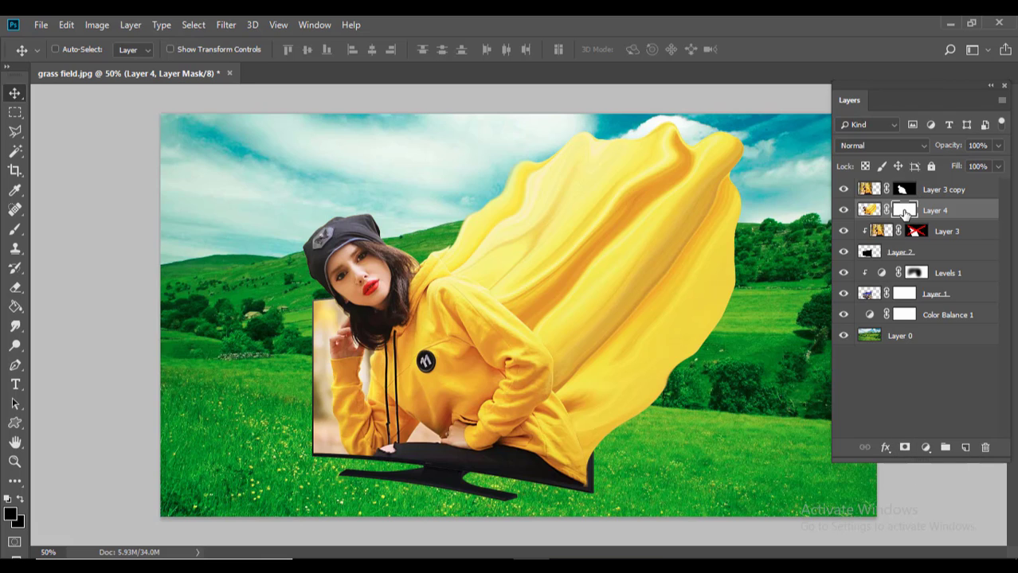
{"action": "key", "text": "ctrl+i"}
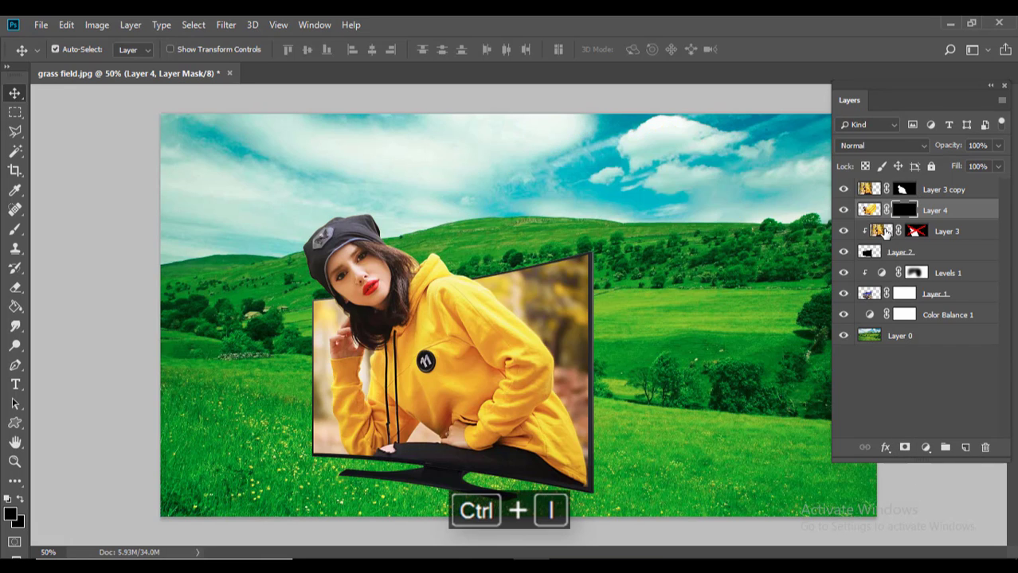
- Choose the Brush tool with the scattered butterfly brush preset at 100 px
{"action": "left_click", "coordinate": [17, 232]}
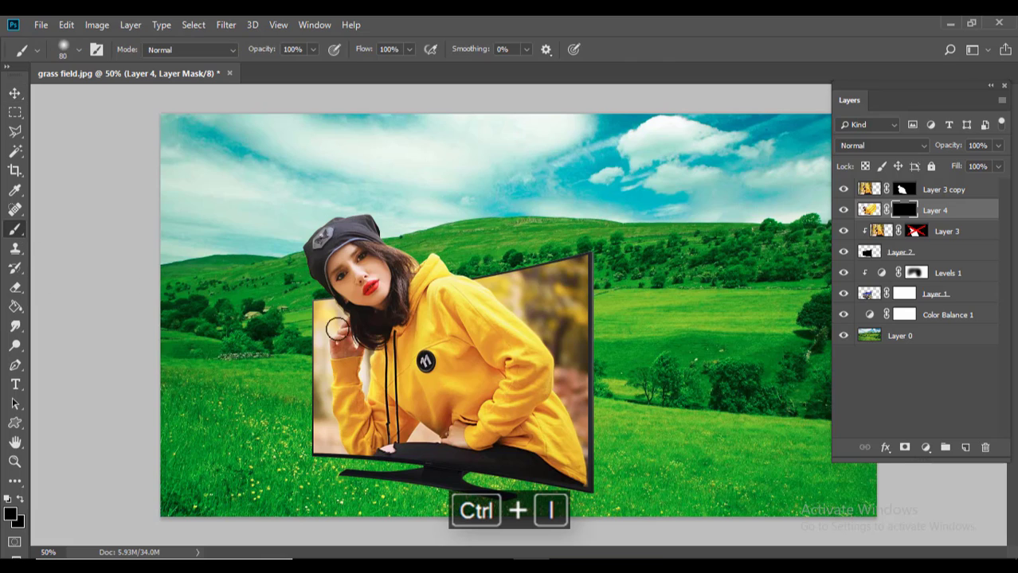
{"action": "left_click", "coordinate": [79, 50]}
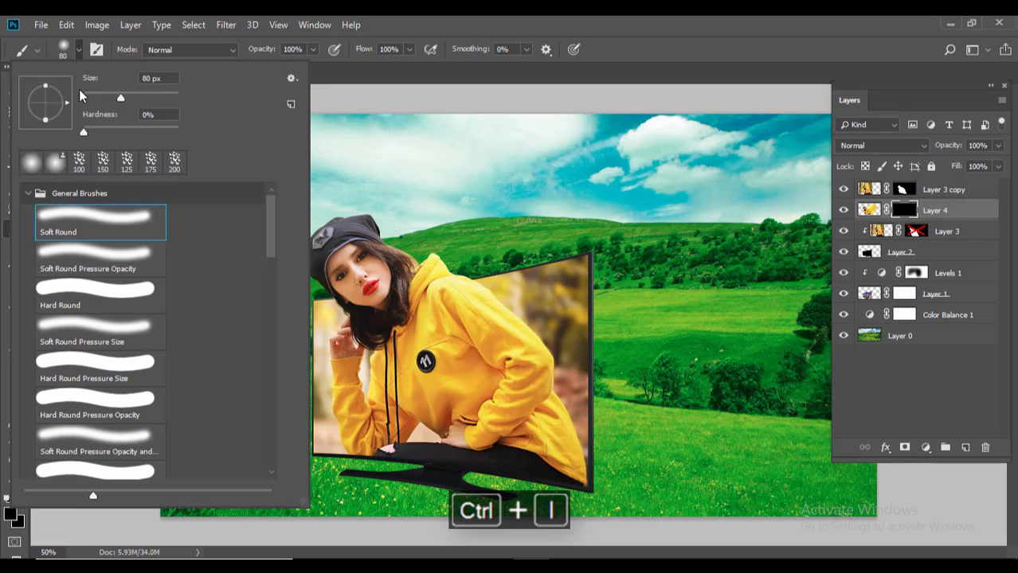
{"action": "left_click", "coordinate": [81, 162]}
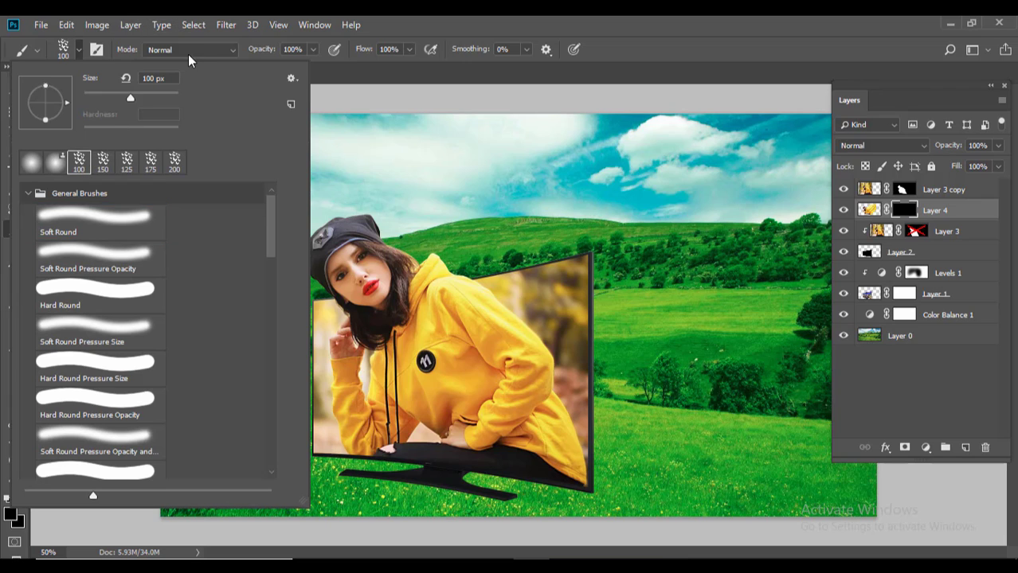
{"action": "left_click", "coordinate": [208, 58]}
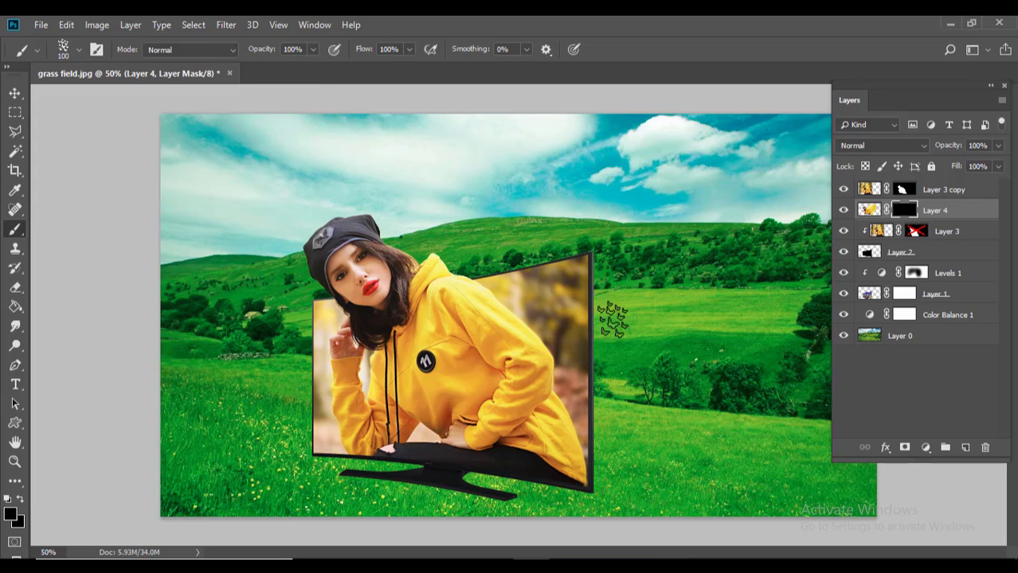
- Enlarge the butterfly brush to 200 and set the foreground color to white (ffffff)
{"action": "key", "text": "ctrl+equal"}
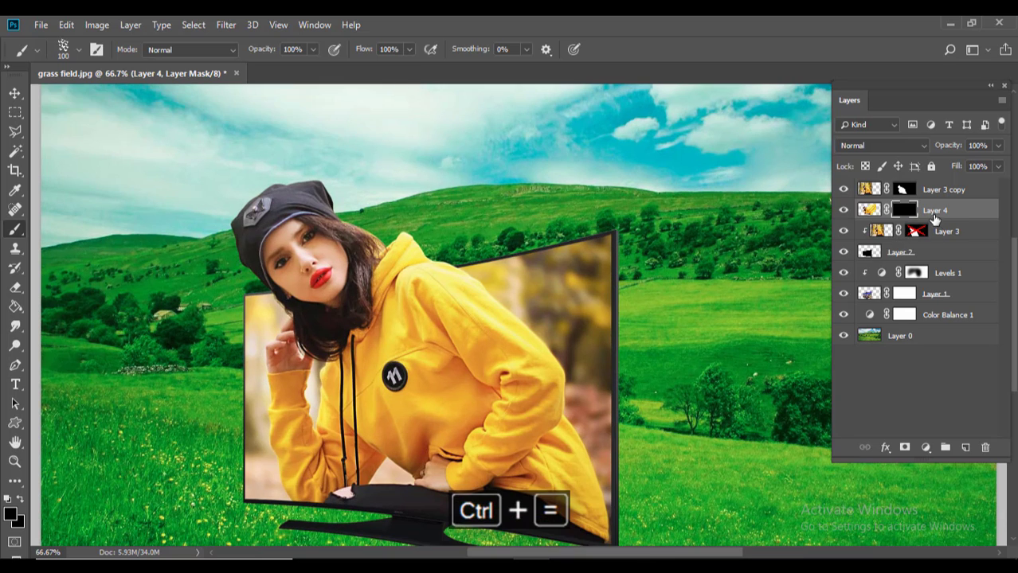
{"action": "key", "text": "bracketright"}
{"action": "key", "text": "bracketright"}
{"action": "left_click", "coordinate": [12, 514]}
{"action": "type", "text": "ffffff"}
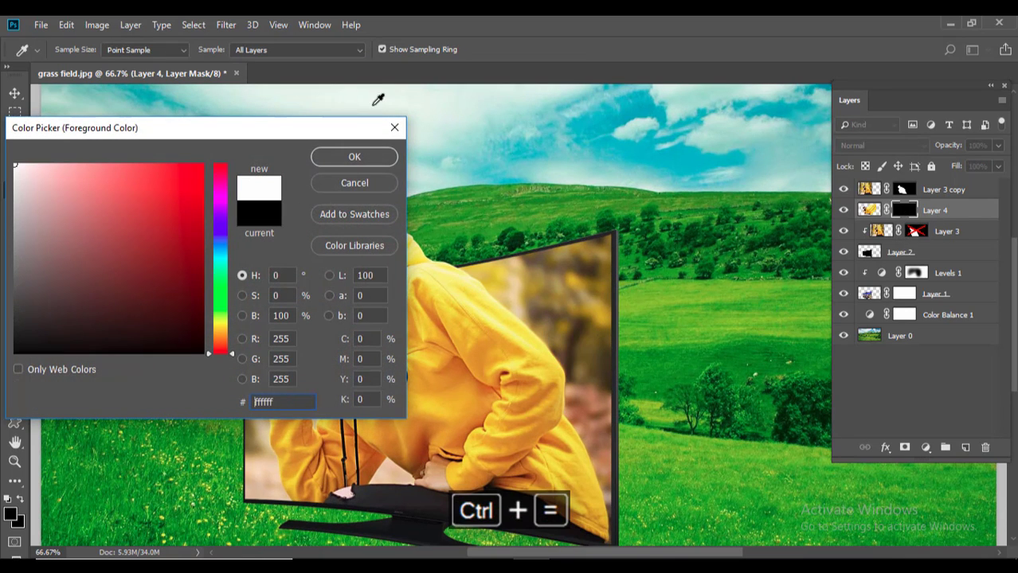
{"action": "left_click", "coordinate": [354, 157]}
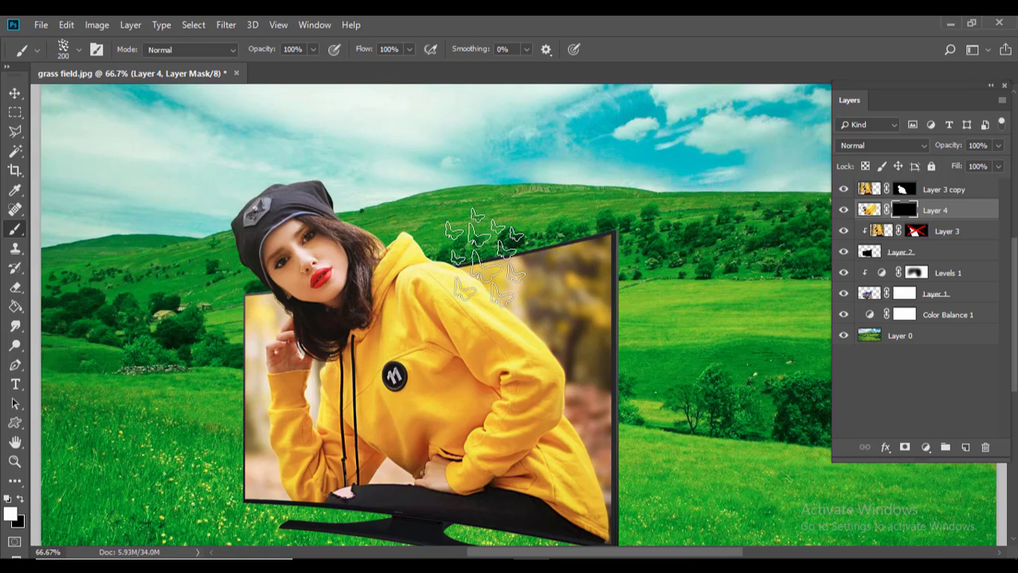
- Reveal yellow butterflies beside the hood and along the TV's top edge on Layer 4's mask, using brush sizes 150 and 175
{"action": "key", "text": "bracketleft"}
{"action": "key", "text": "bracketleft"}
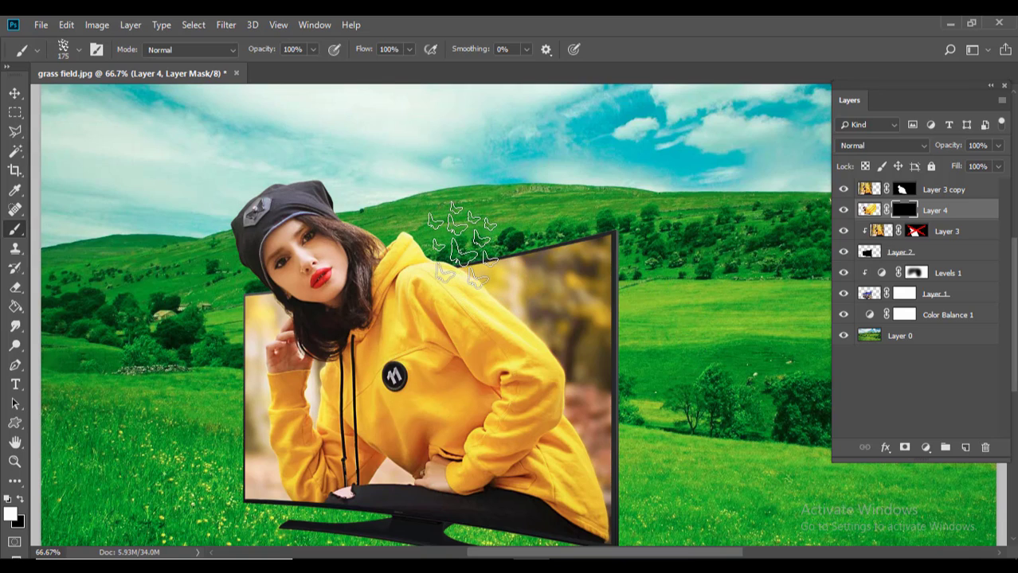
{"action": "left_click", "coordinate": [450, 243]}
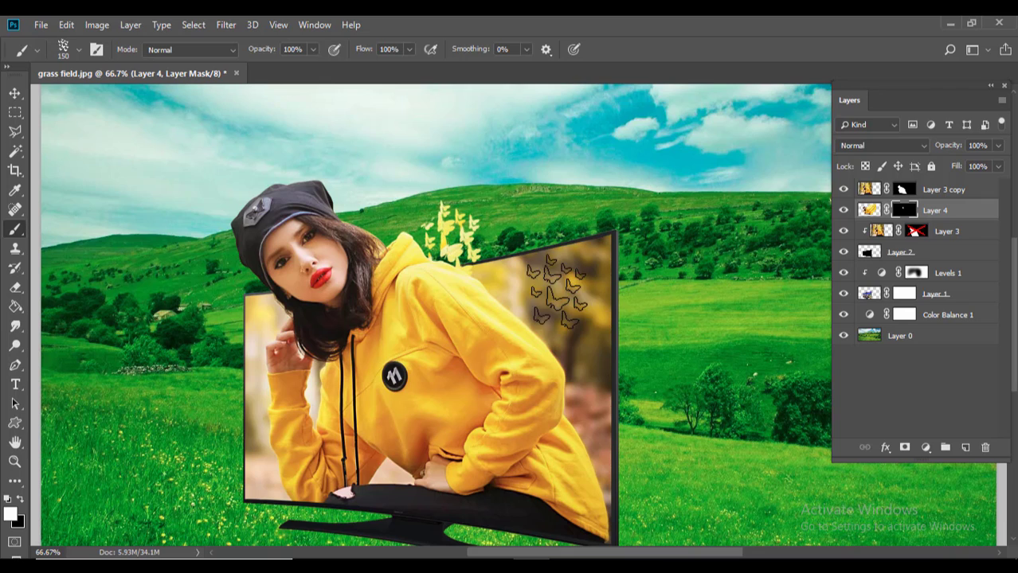
{"action": "key", "text": "ctrl+z"}
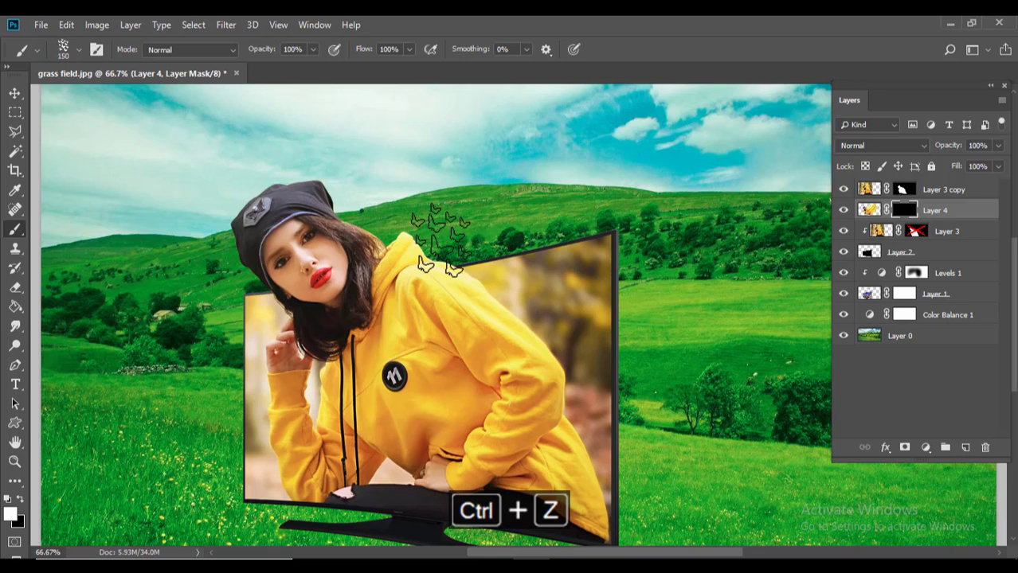
{"action": "left_click", "coordinate": [446, 235]}
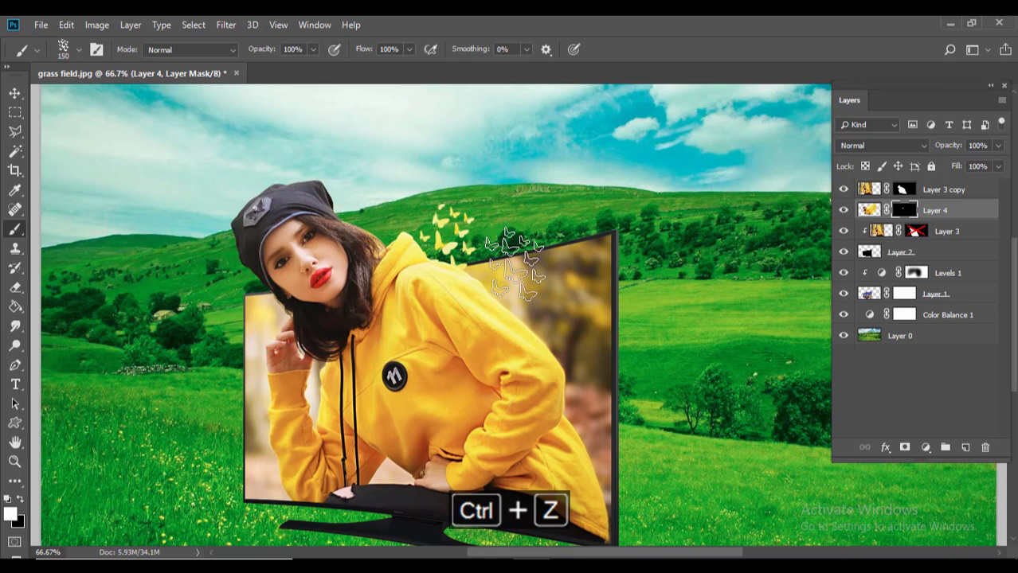
{"action": "key", "text": "bracketright"}
{"action": "left_click", "coordinate": [514, 259]}
- Continue the butterflies down along the TV's right edge to its lower corner with the 175 brush
{"action": "left_click", "coordinate": [587, 321]}
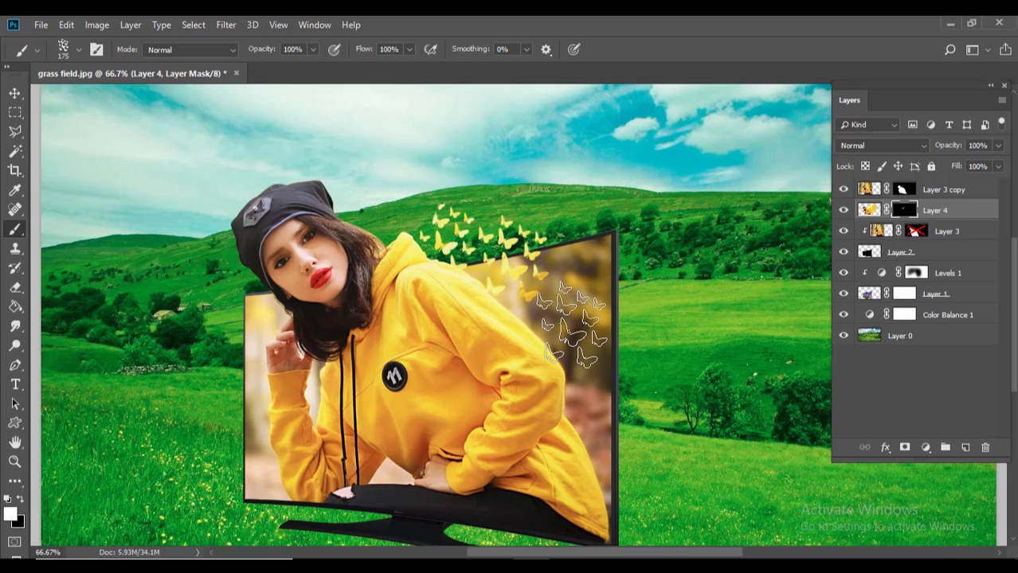
{"action": "key", "text": "bracketright"}
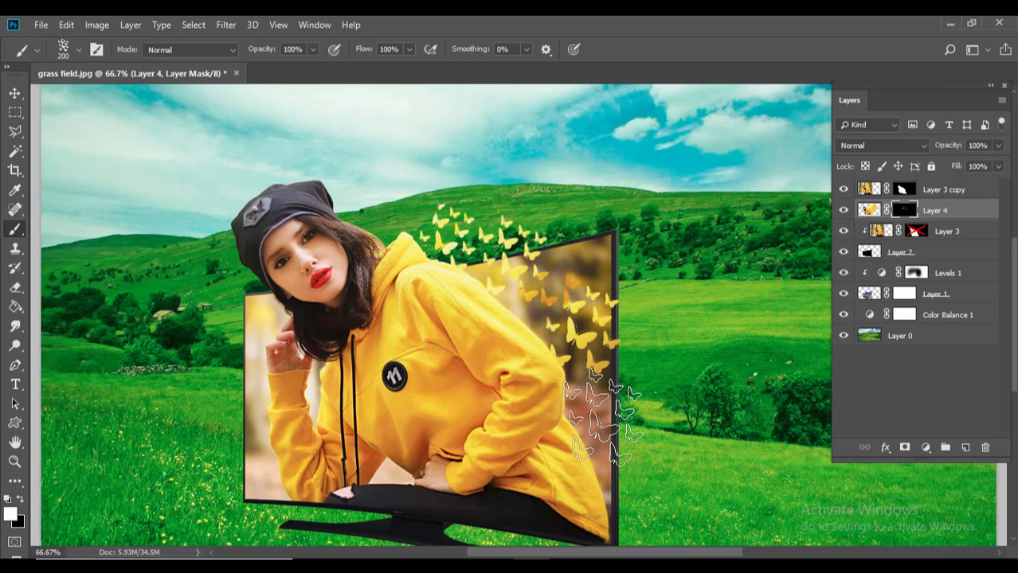
{"action": "key", "text": "bracketleft"}
{"action": "left_click", "coordinate": [602, 403]}
{"action": "left_click", "coordinate": [625, 468]}
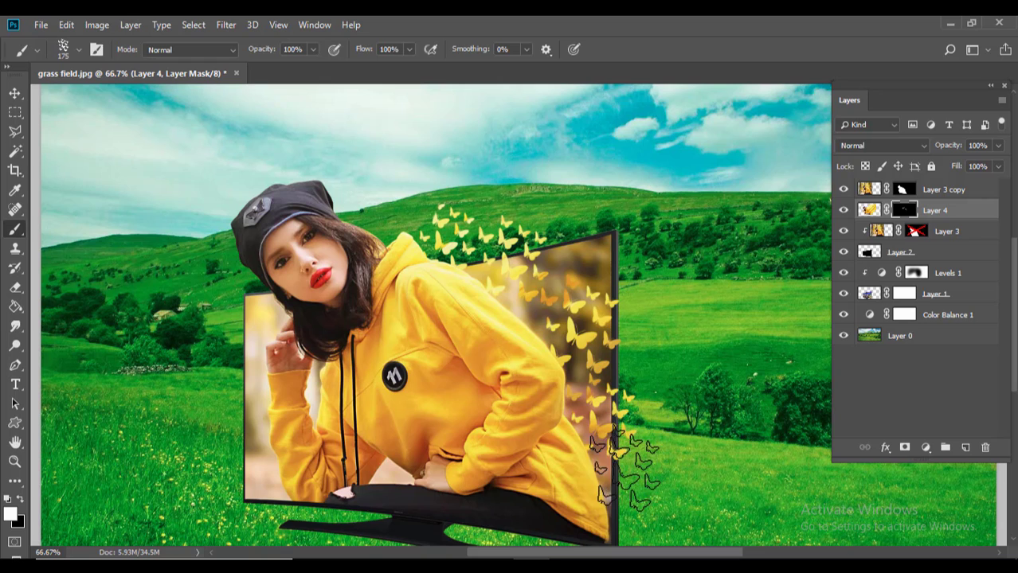
- Reveal larger butterflies over the field and hillside beyond the TV's right edge with the 250 brush
{"action": "key", "text": "bracketright"}
{"action": "key", "text": "bracketright"}
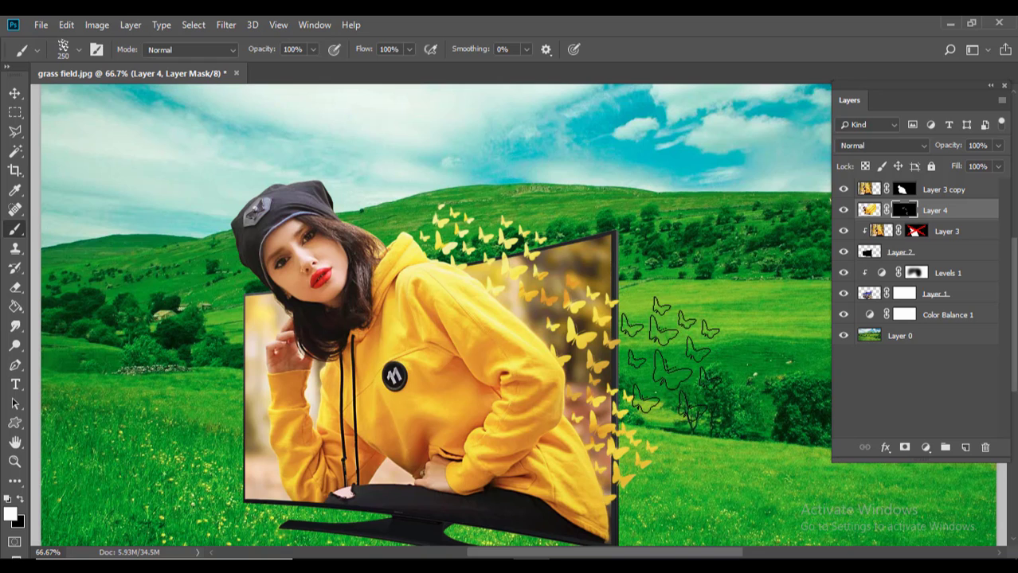
{"action": "left_click", "coordinate": [673, 367]}
{"action": "key", "text": "bracketleft"}
{"action": "key", "text": "bracketleft"}
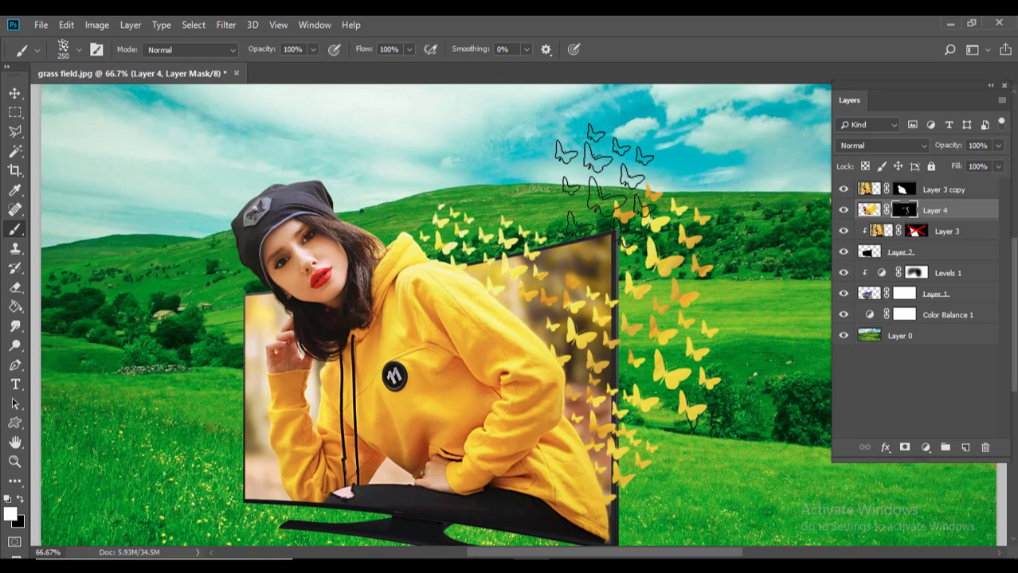
- Spread butterflies above the TV's top edge with the 200 brush and up into the sky with the 250 brush
{"action": "left_click", "coordinate": [585, 231]}
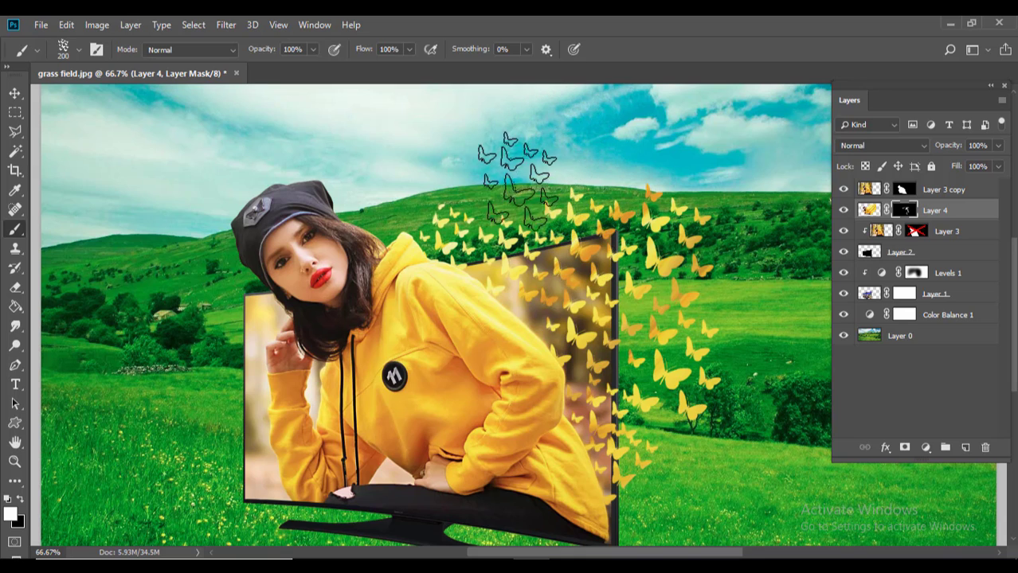
{"action": "key", "text": "bracketright"}
{"action": "left_click", "coordinate": [522, 160]}
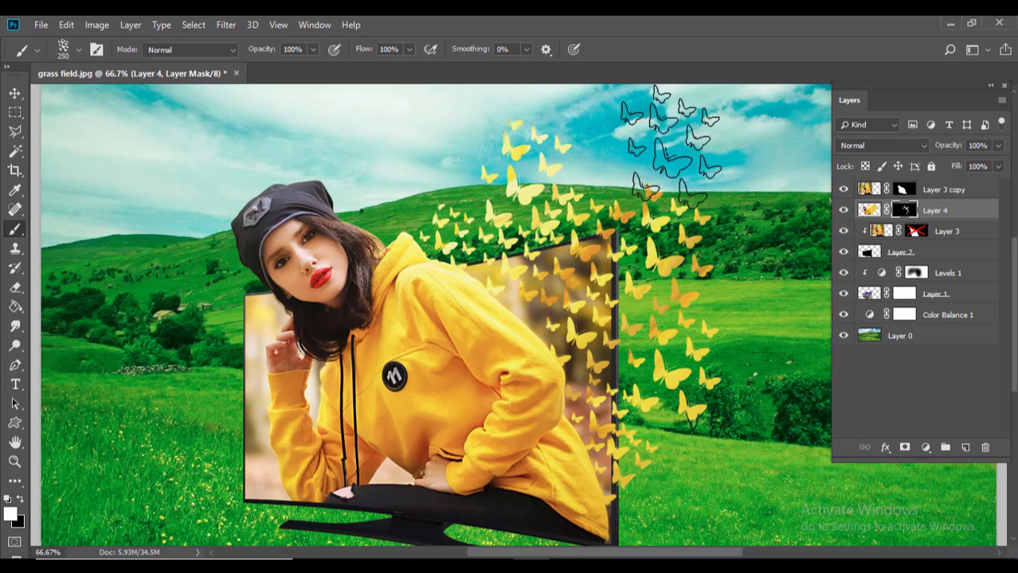
{"action": "left_click", "coordinate": [641, 148]}
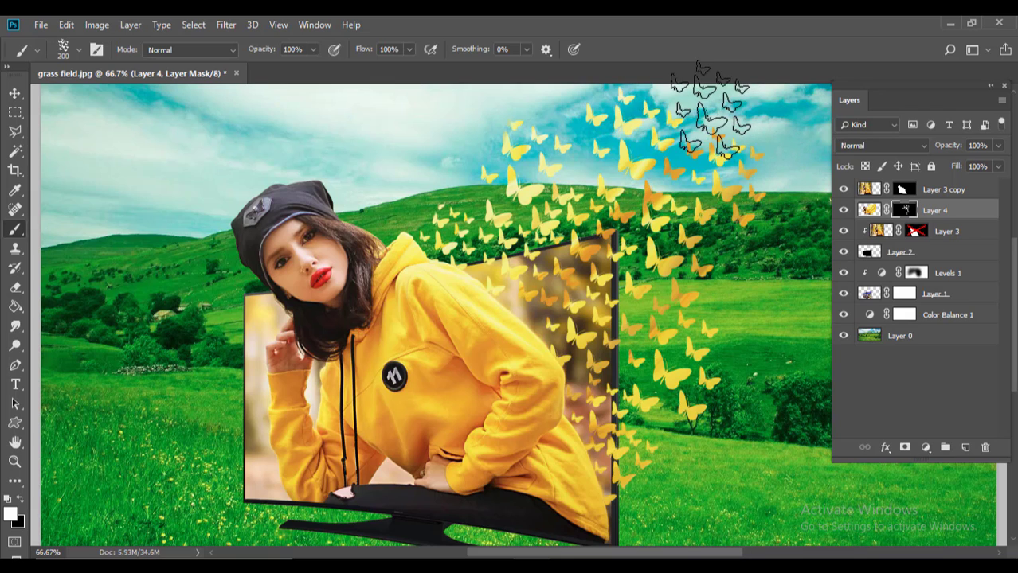
- Scatter smaller butterflies around the swarm's outer edge, from the sky down to the field, with brush sizes between 125 and 175
{"action": "key", "text": "bracketleft"}
{"action": "key", "text": "bracketleft"}
{"action": "key", "text": "bracketleft"}
{"action": "key", "text": "bracketleft"}
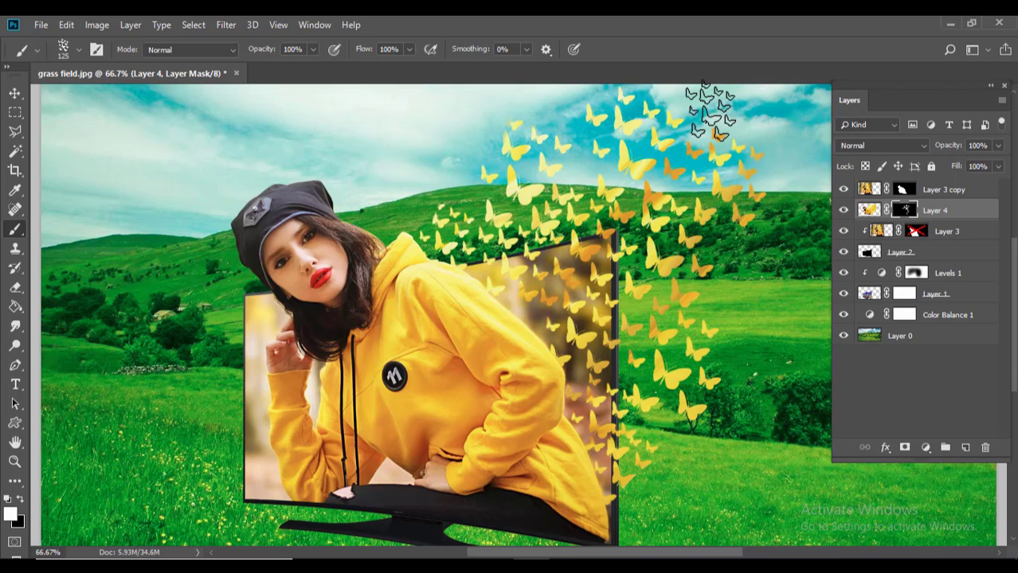
{"action": "key", "text": "bracketright"}
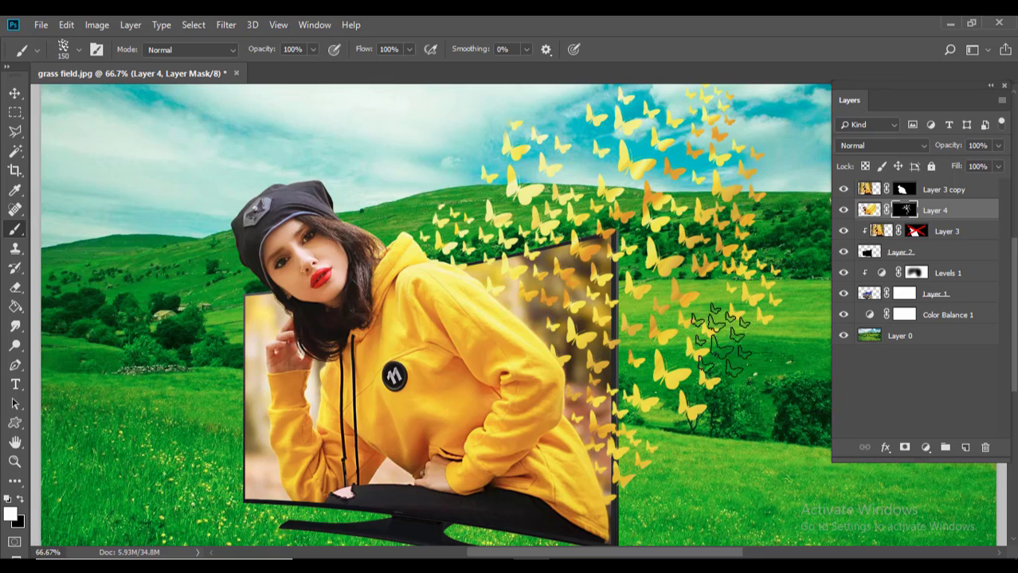
{"action": "key", "text": "bracketright"}
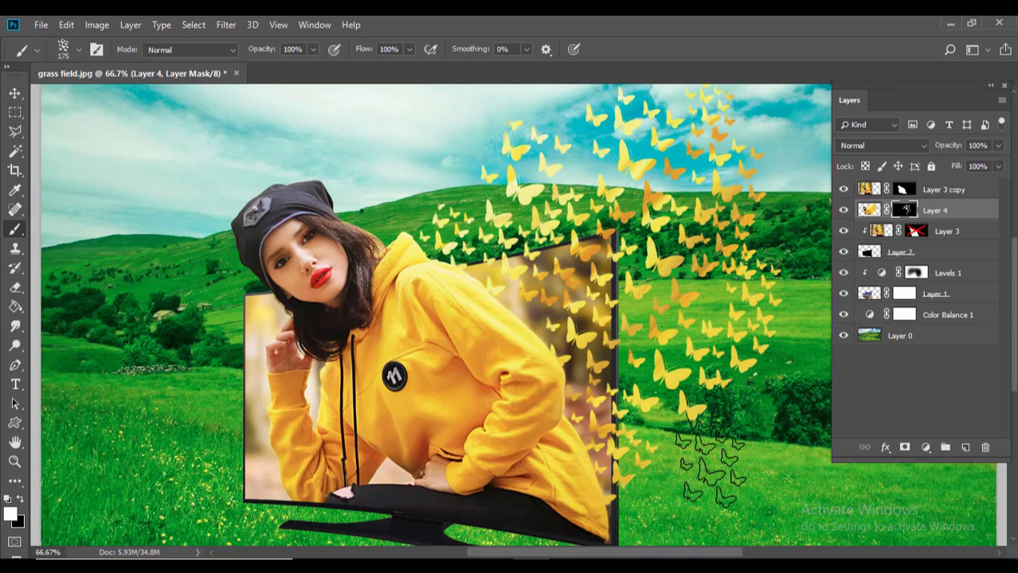
{"action": "key", "text": "bracketleft"}
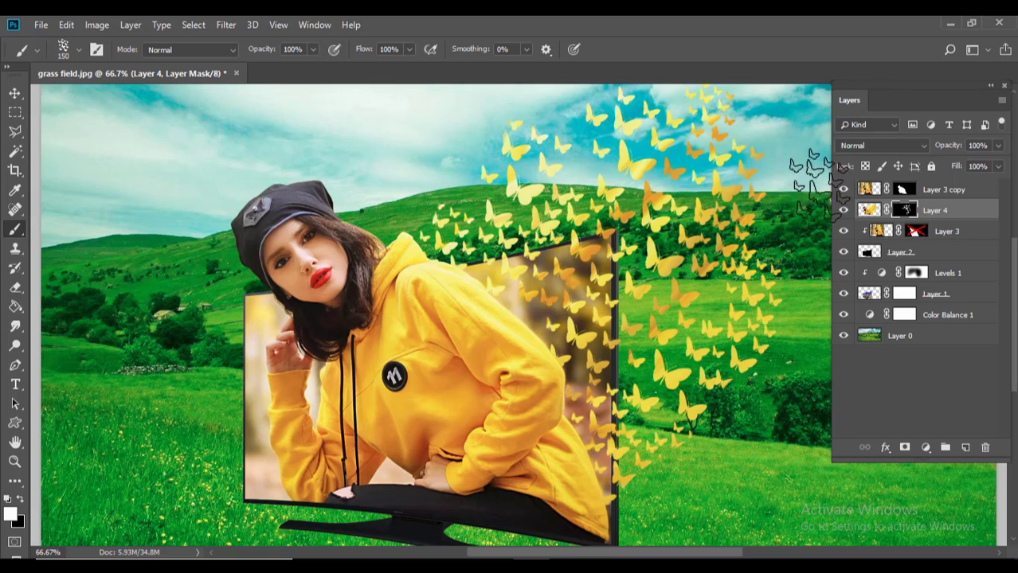
- Fill the gap among the large butterflies above the hill line with tiny ones, reducing the brush to 90
{"action": "key", "text": "ctrl+minus"}
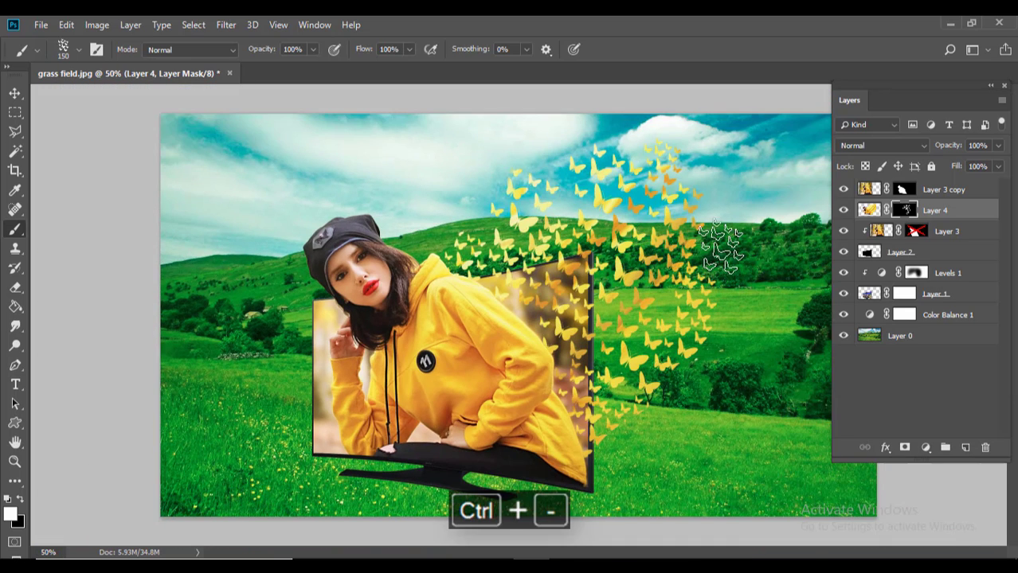
{"action": "key", "text": "bracketleft"}
{"action": "key", "text": "bracketleft"}
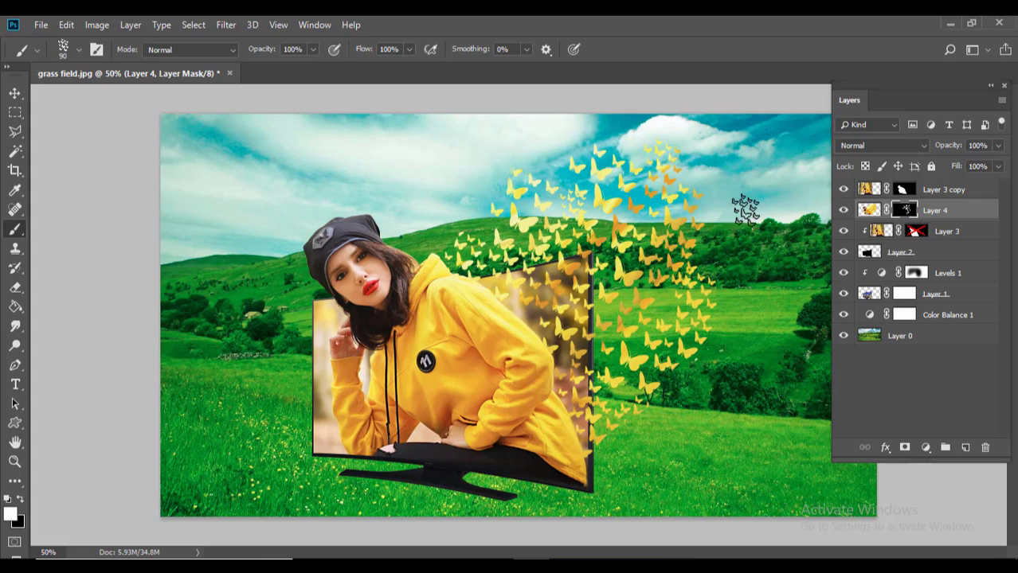
- Extend the swarm's upper outer edge over the clouds and hillside, replacing the 200 brush stamp with one at 175
{"action": "key", "text": "bracketright"}
{"action": "key", "text": "bracketright"}
{"action": "key", "text": "bracketright"}
{"action": "key", "text": "bracketright"}
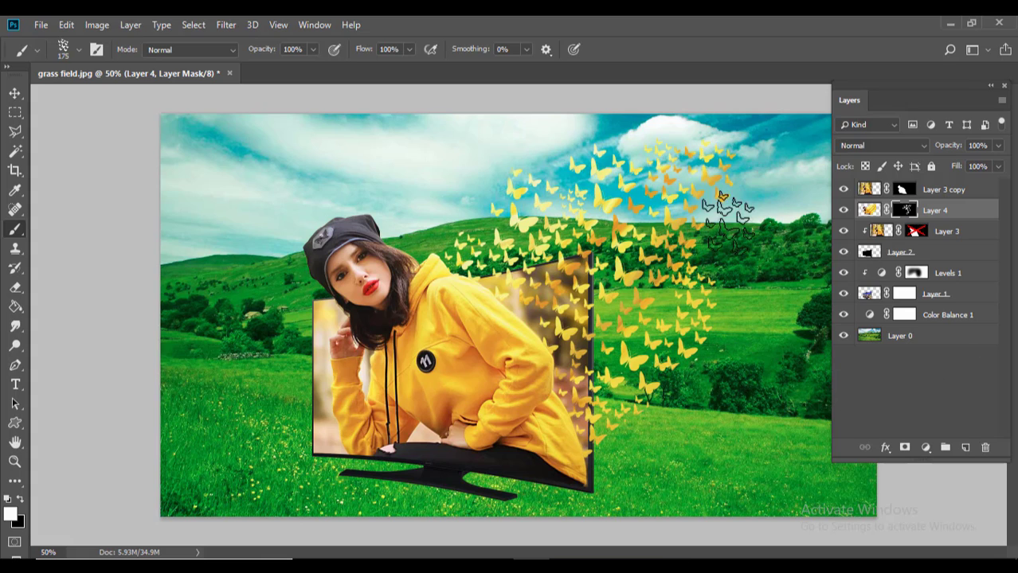
{"action": "key", "text": "bracketright"}
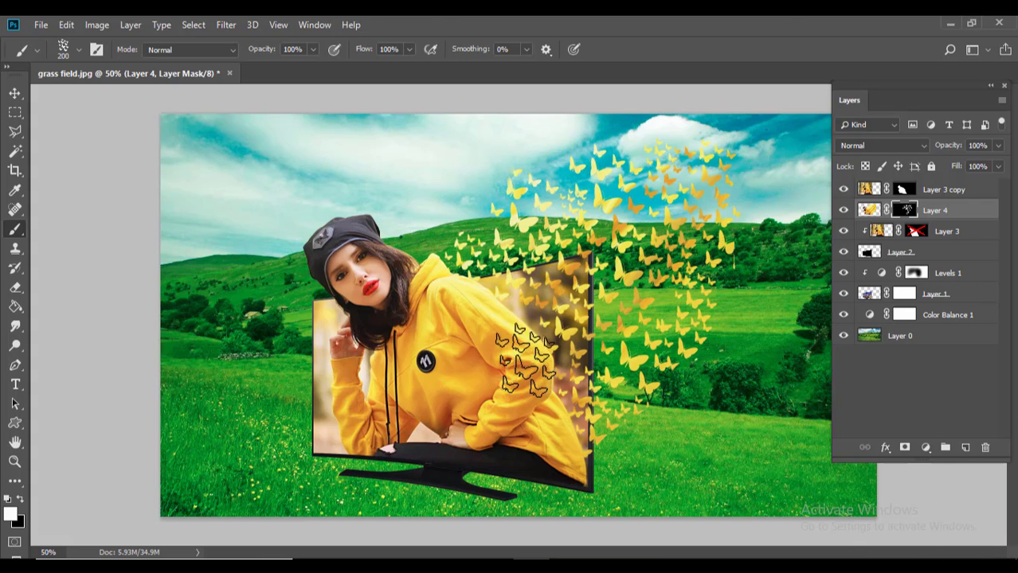
{"action": "key", "text": "ctrl+z"}
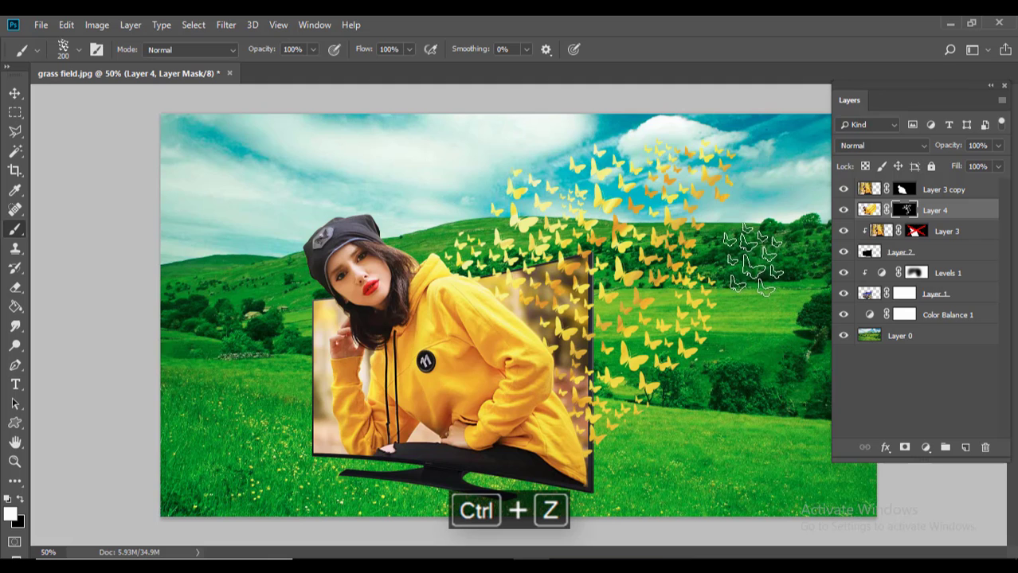
{"action": "key", "text": "bracketleft"}
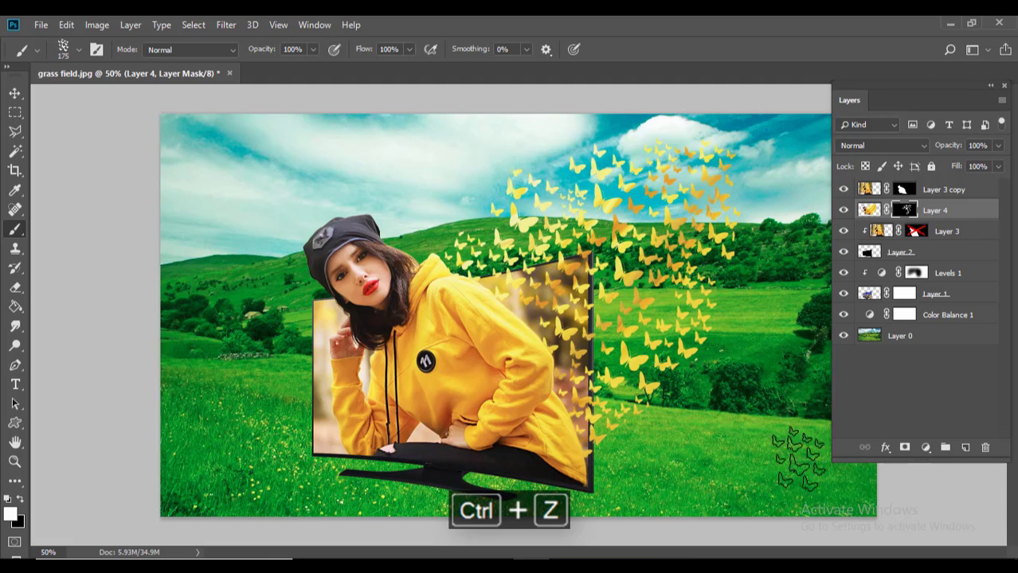
- Check the whole composition, switch to the Move tool and target Layer 4's image instead of its mask
{"action": "key", "text": "ctrl+minus"}
{"action": "key", "text": "ctrl+equal"}
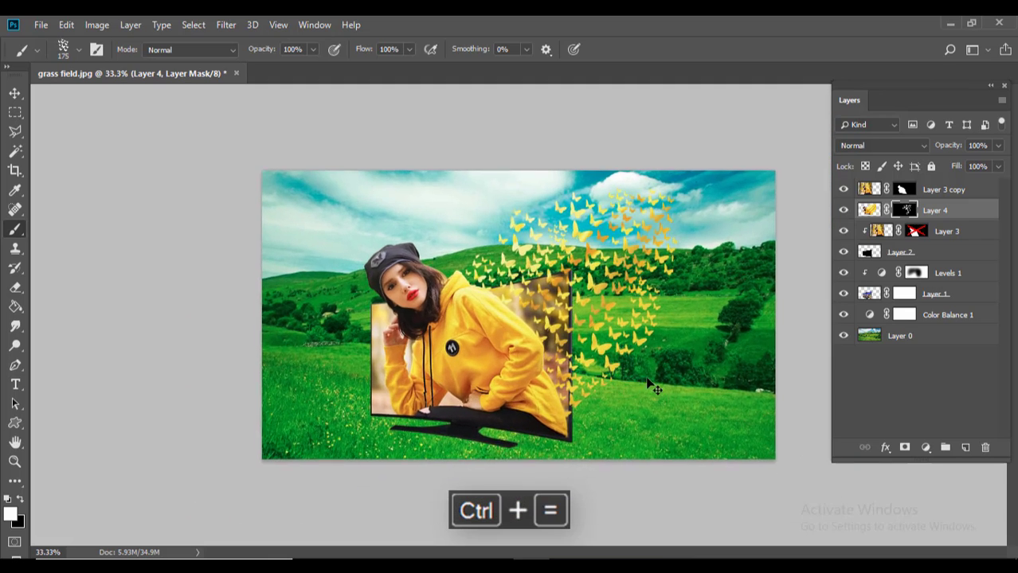
{"action": "key", "text": "ctrl+equal"}
{"action": "key", "text": "ctrl+minus"}
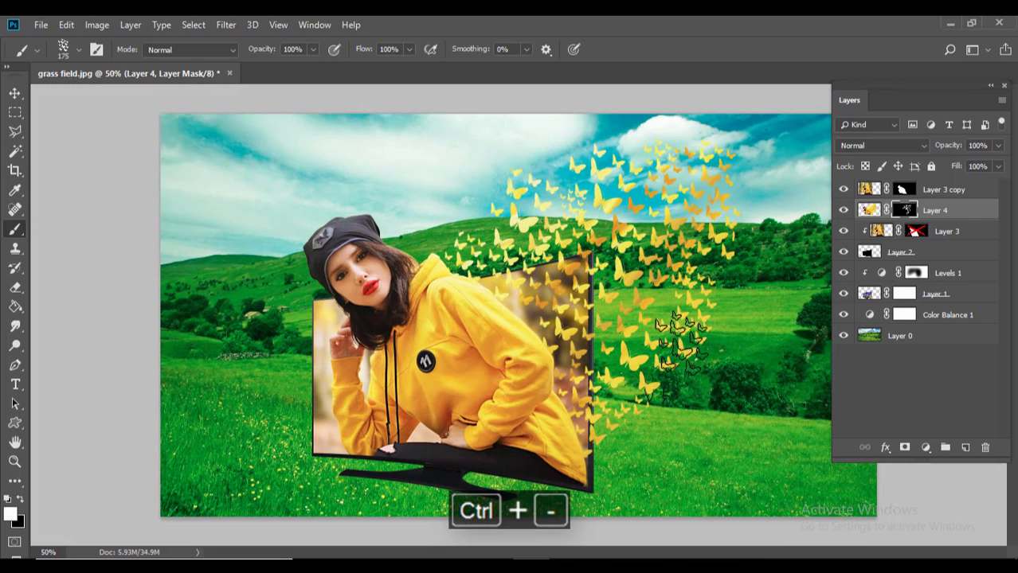
{"action": "left_click", "coordinate": [13, 94]}
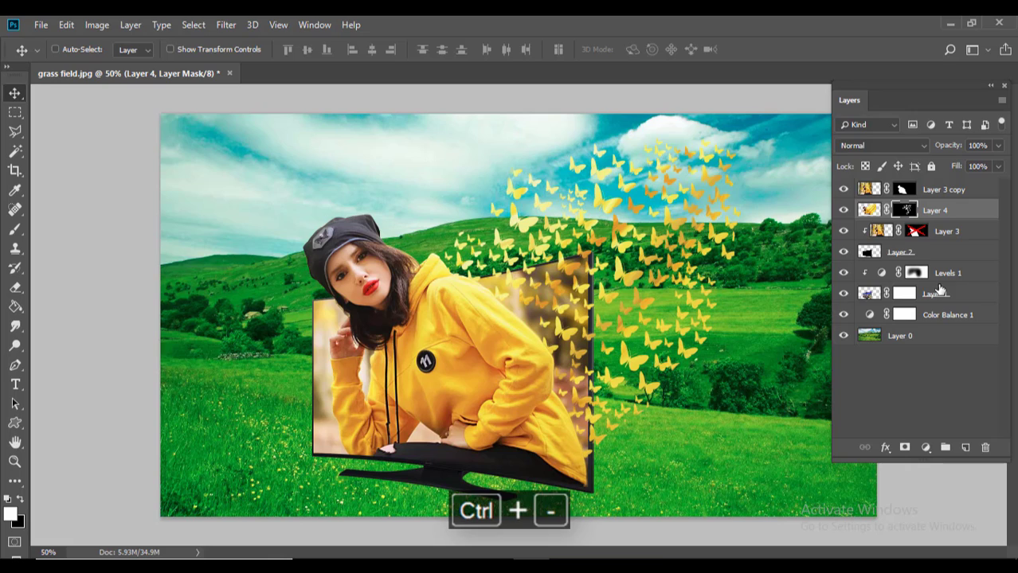
{"action": "left_click", "coordinate": [870, 211]}
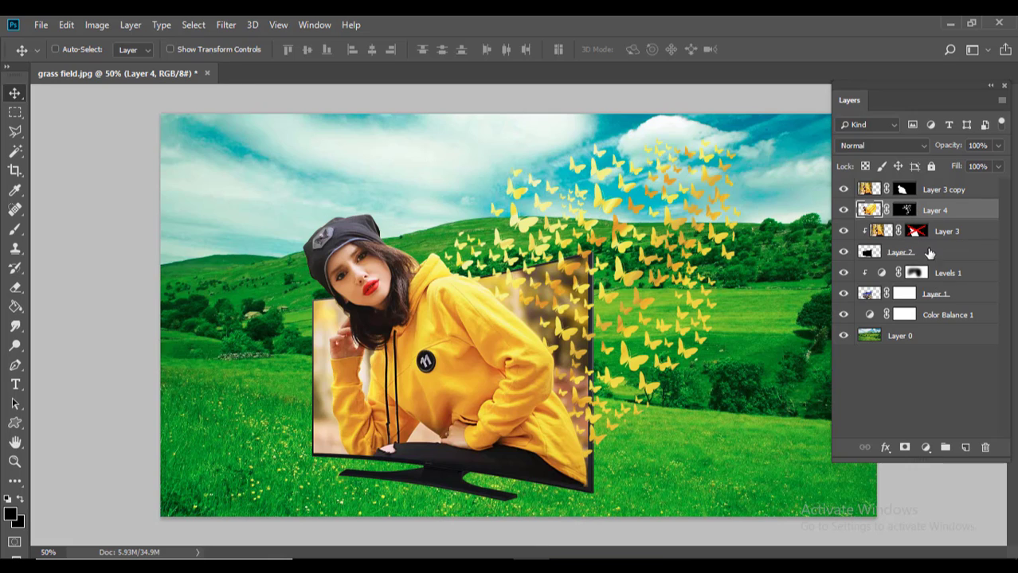
- Add a Color Balance adjustment clipped to the butterflies on Layer 4, shifting the midtones to -97 toward yellow and +27 toward green
{"action": "left_click", "coordinate": [926, 452]}
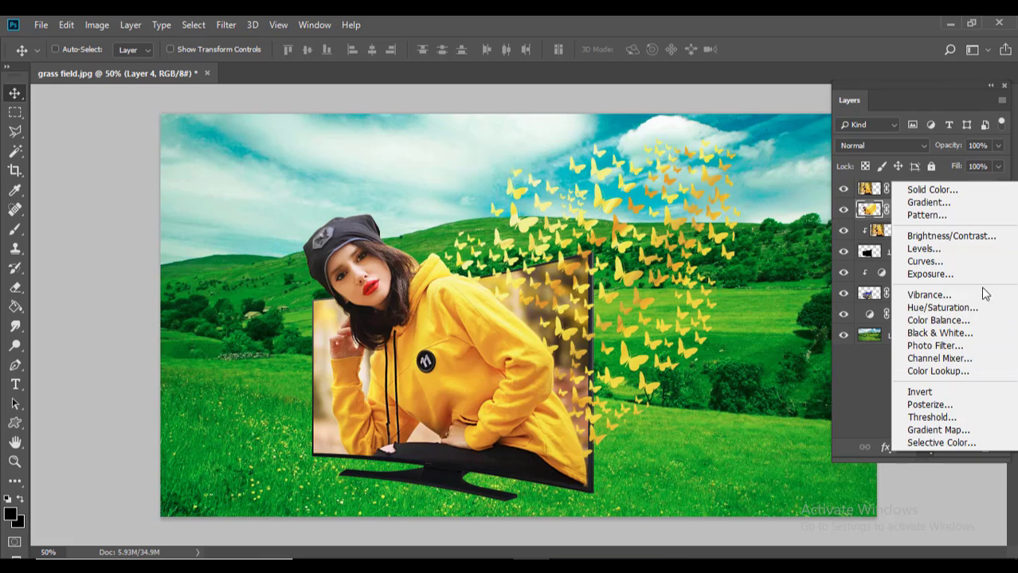
{"action": "left_click", "coordinate": [938, 320]}
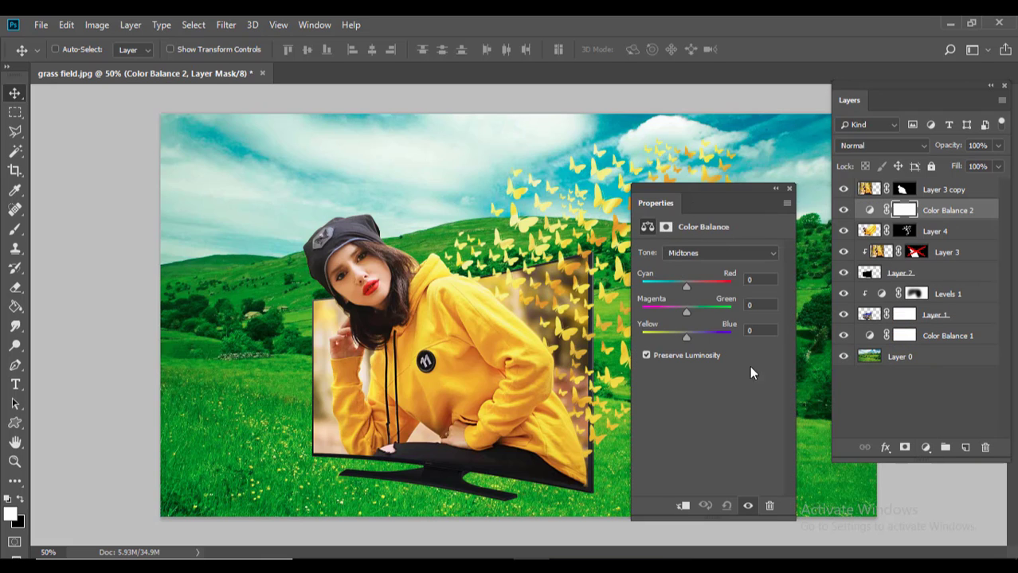
{"action": "left_click_drag", "start_coordinate": [711, 205], "coordinate": [357, 151]}
{"action": "left_click_drag", "start_coordinate": [331, 284], "coordinate": [306, 285]}
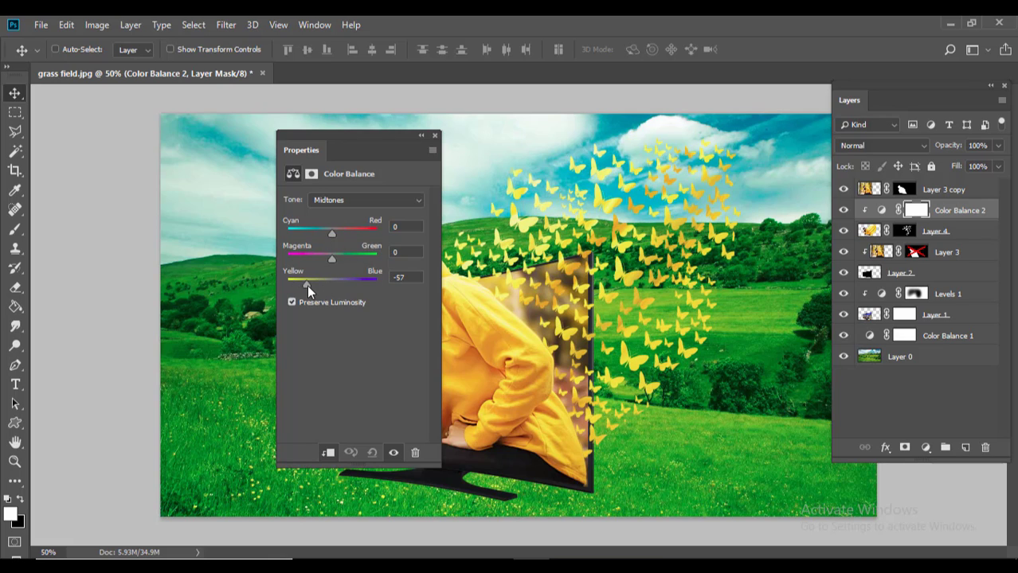
{"action": "left_click_drag", "start_coordinate": [329, 253], "coordinate": [344, 258]}
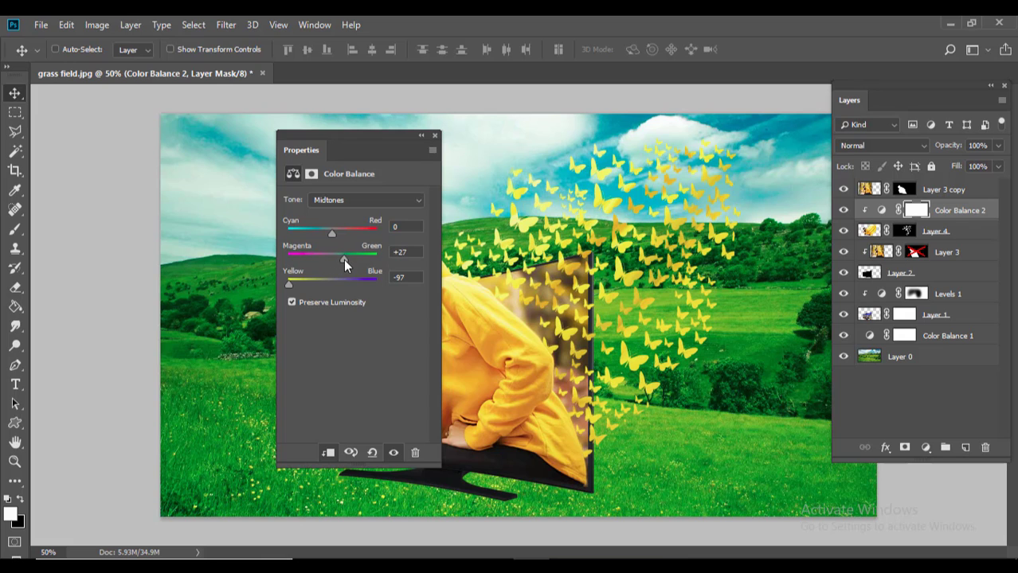
{"action": "left_click", "coordinate": [435, 135]}
{"action": "key", "text": "ctrl+minus"}
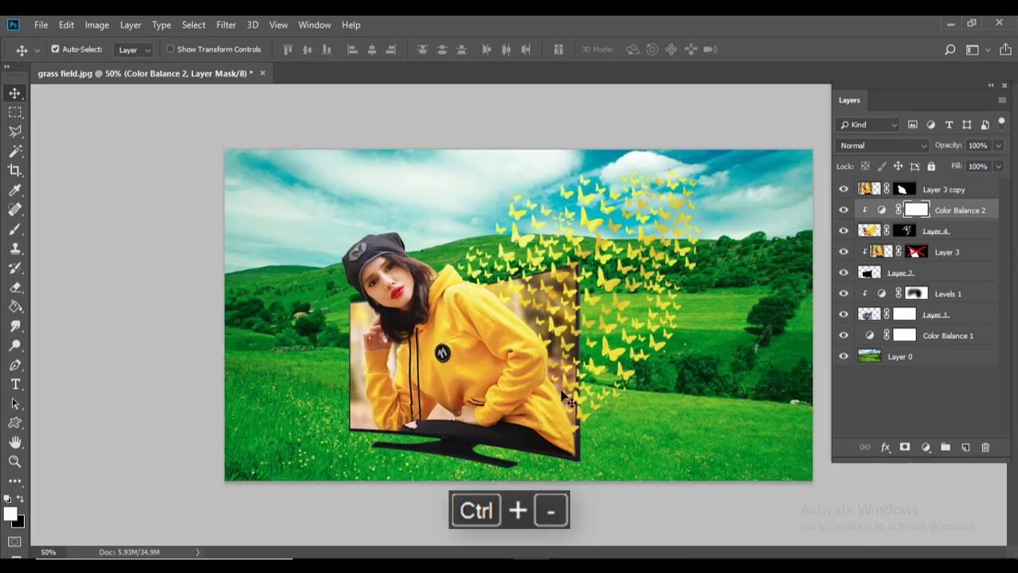
{"action": "key", "text": "ctrl+equal"}
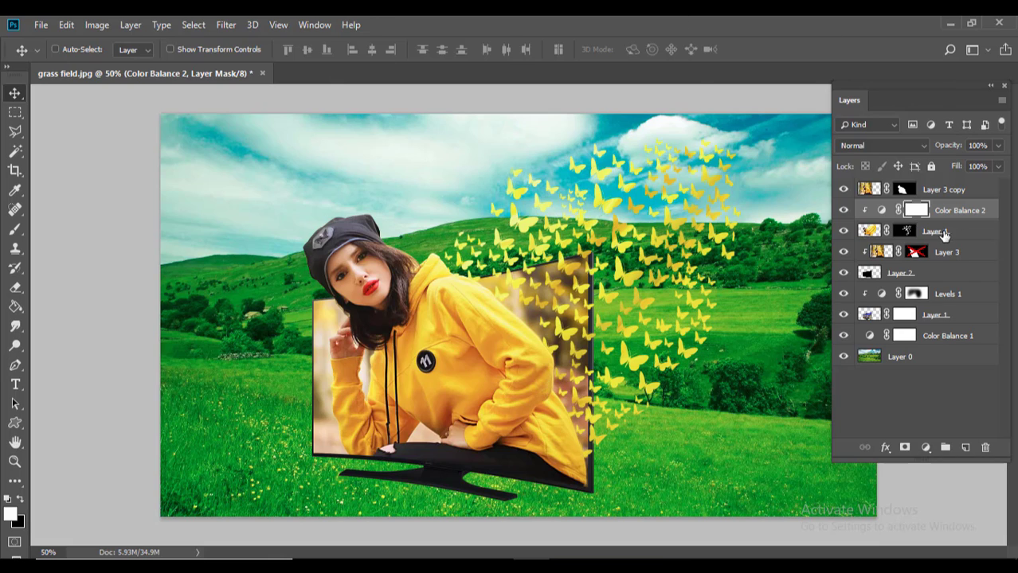
- Target the mask of Layer 3 copy around the woman's hair and choose the Soft Round brush in Normal mode
{"action": "left_click", "coordinate": [911, 239]}
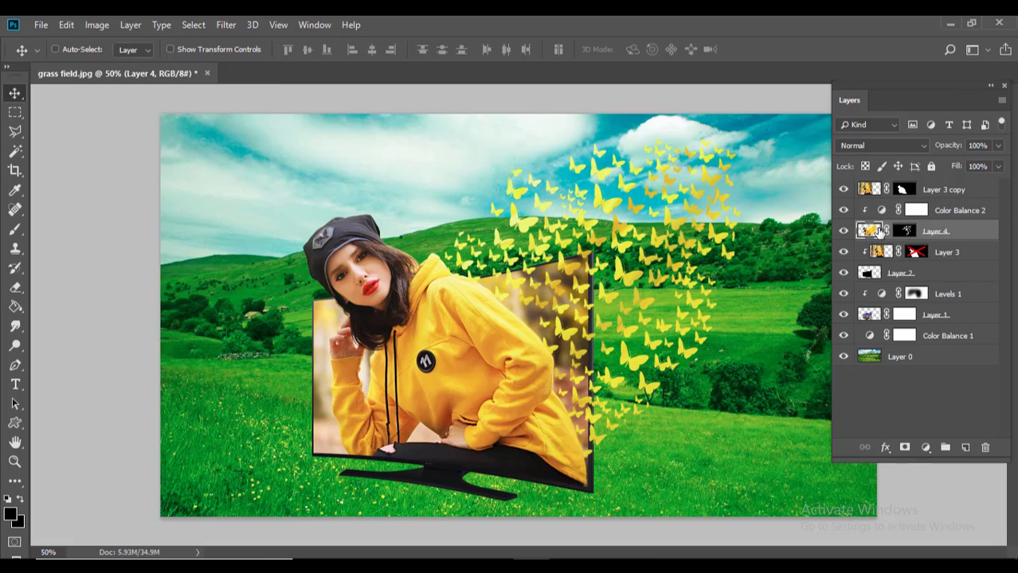
{"action": "left_click", "coordinate": [870, 191]}
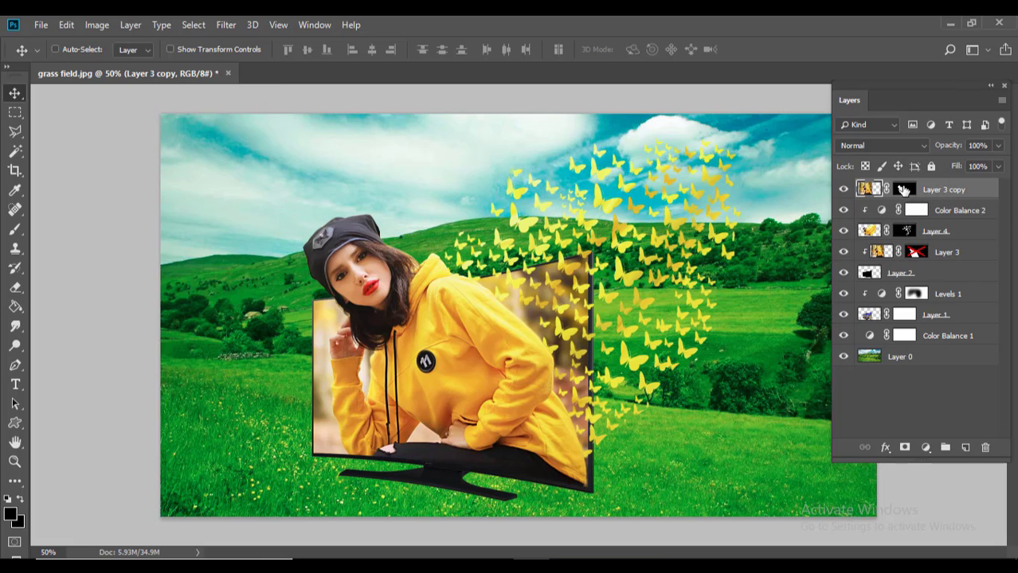
{"action": "left_click", "coordinate": [15, 461]}
{"action": "left_click_drag", "start_coordinate": [404, 234], "coordinate": [453, 231]}
{"action": "left_click", "coordinate": [912, 188]}
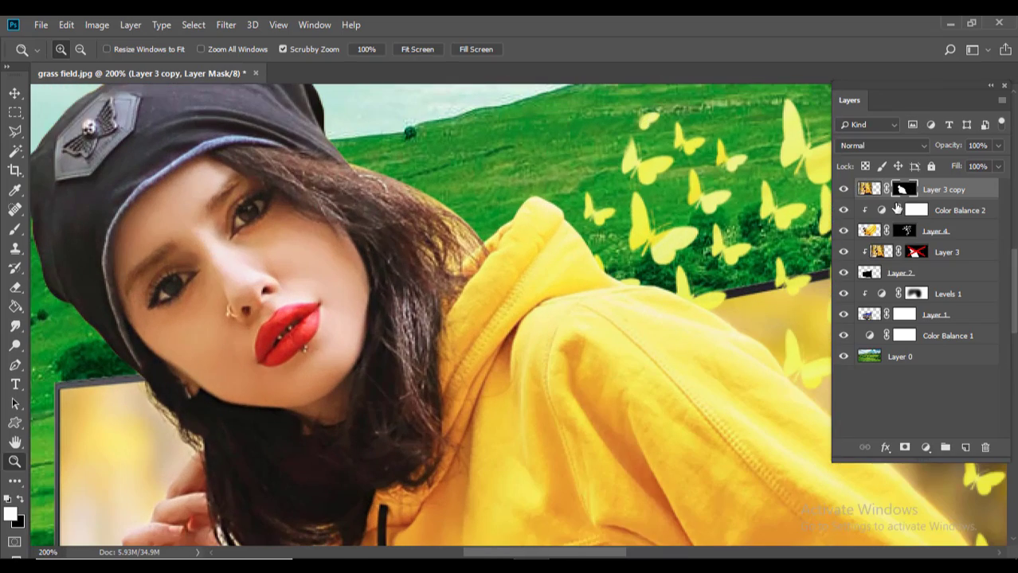
{"action": "key", "text": "ctrl+equal"}
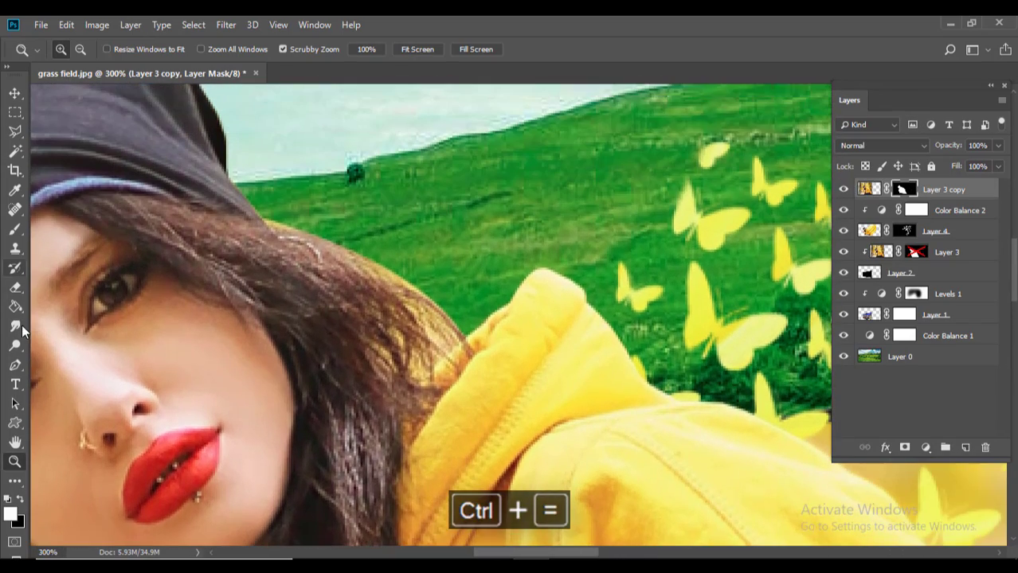
{"action": "left_click", "coordinate": [16, 231]}
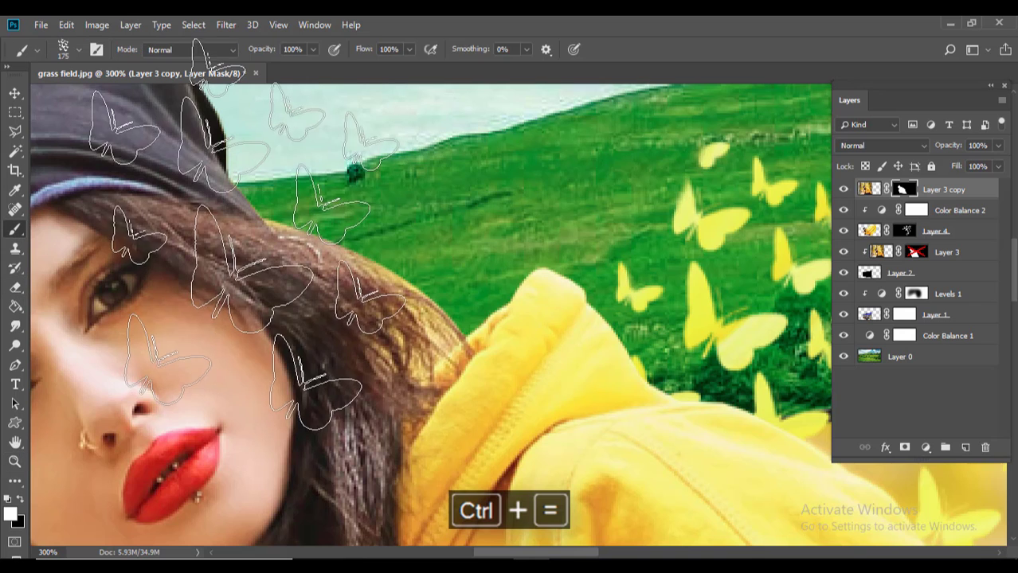
{"action": "left_click", "coordinate": [77, 48]}
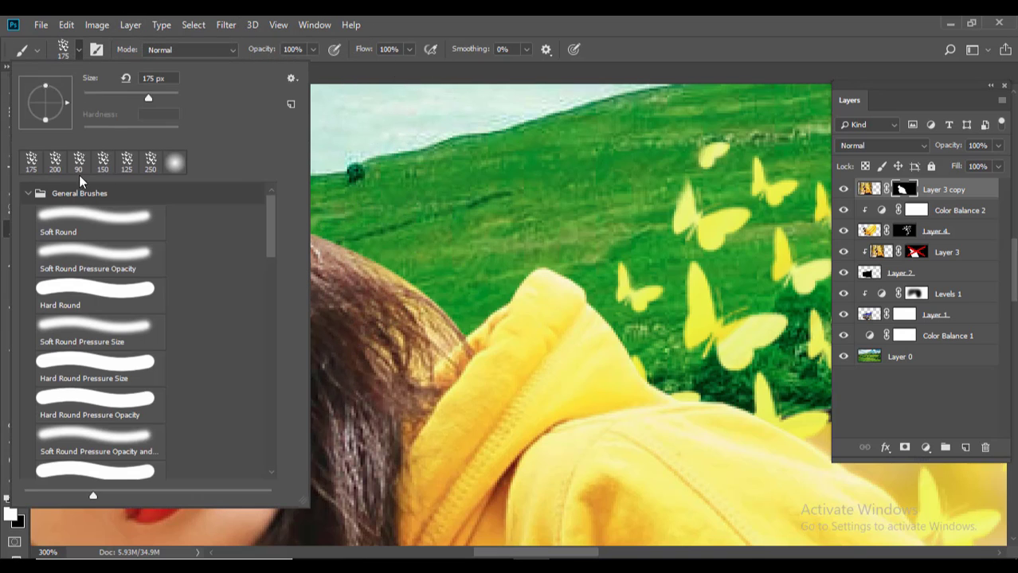
{"action": "left_click", "coordinate": [177, 162]}
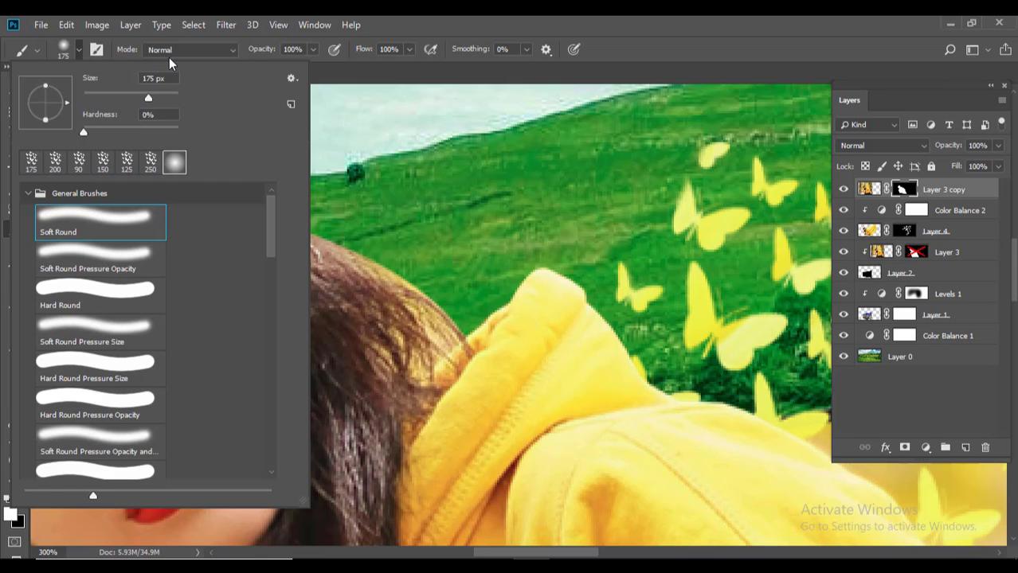
{"action": "left_click", "coordinate": [171, 50]}
{"action": "left_click", "coordinate": [162, 65]}
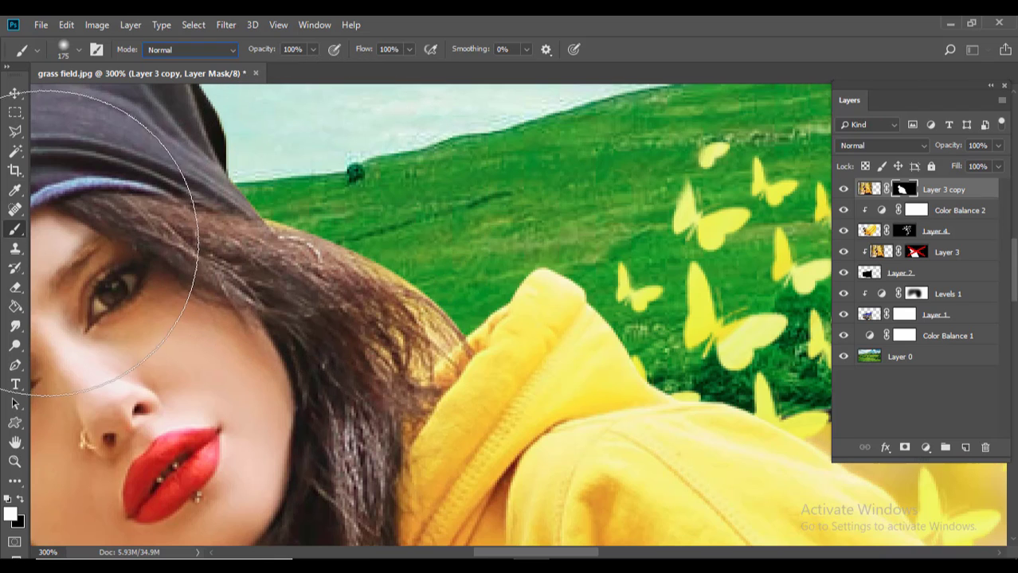
- Reduce the soft brush to 10 px, try a white dab on the mask beside the hair, and undo it
{"action": "left_click", "coordinate": [11, 95]}
{"action": "left_click", "coordinate": [16, 230]}
{"action": "key", "text": "bracketleft"}
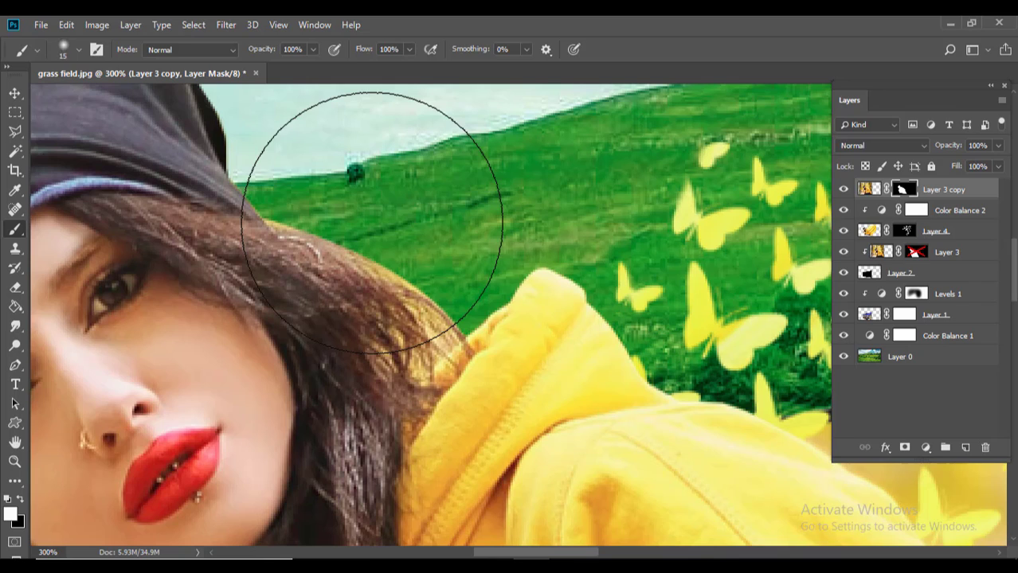
{"action": "key", "text": "bracketleft"}
{"action": "key", "text": "bracketleft"}
{"action": "key", "text": "bracketleft"}
{"action": "key", "text": "bracketleft"}
{"action": "key", "text": "bracketleft"}
{"action": "key", "text": "bracketleft"}
{"action": "key", "text": "bracketleft"}
{"action": "key", "text": "bracketleft"}
{"action": "key", "text": "bracketleft"}
{"action": "key", "text": "bracketleft"}
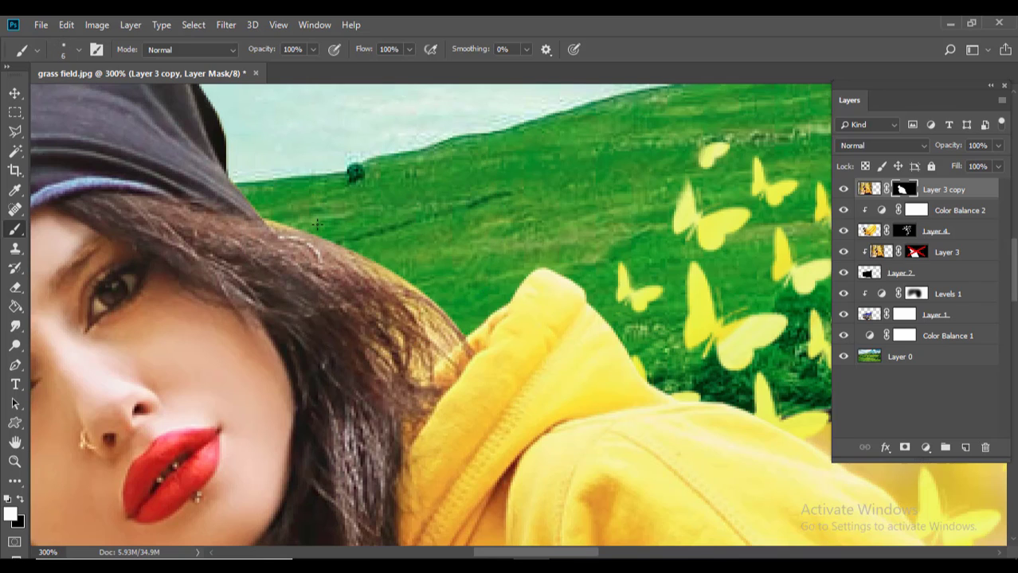
{"action": "key", "text": "bracketright"}
{"action": "key", "text": "bracketright"}
{"action": "key", "text": "bracketright"}
{"action": "key", "text": "bracketright"}
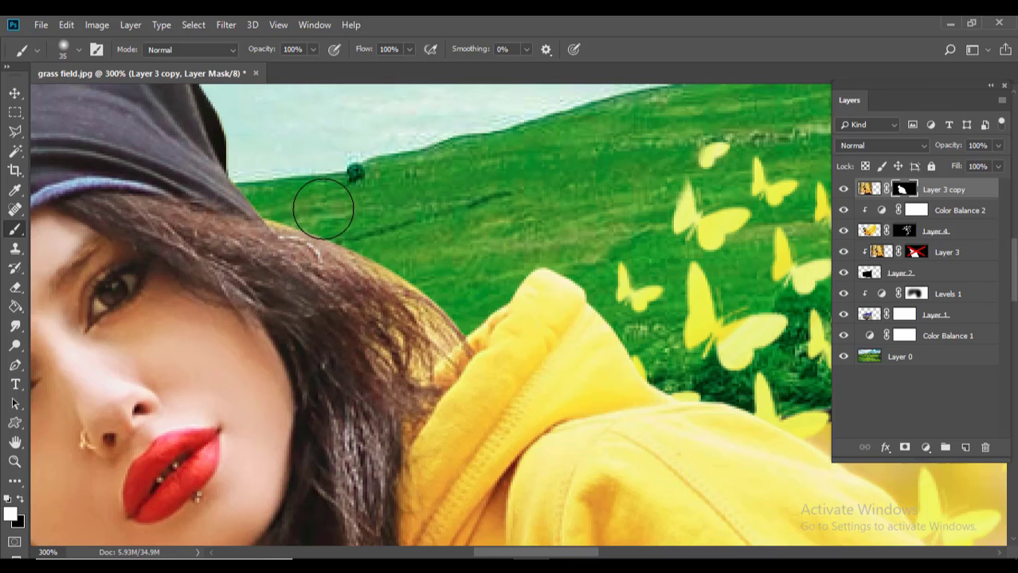
{"action": "key", "text": "bracketleft"}
{"action": "key", "text": "bracketleft"}
{"action": "key", "text": "bracketleft"}
{"action": "left_click", "coordinate": [288, 213]}
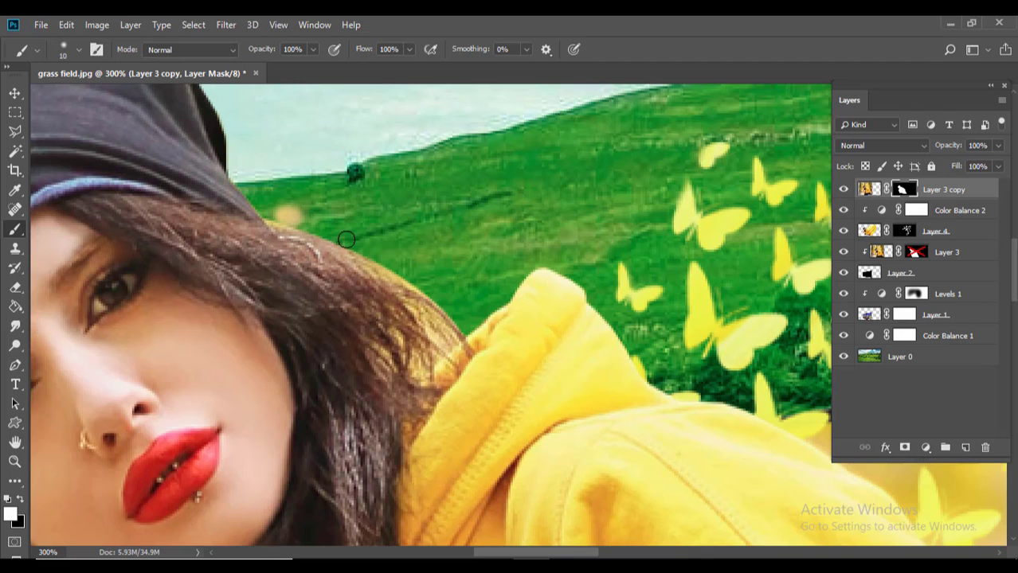
{"action": "key", "text": "ctrl+z"}
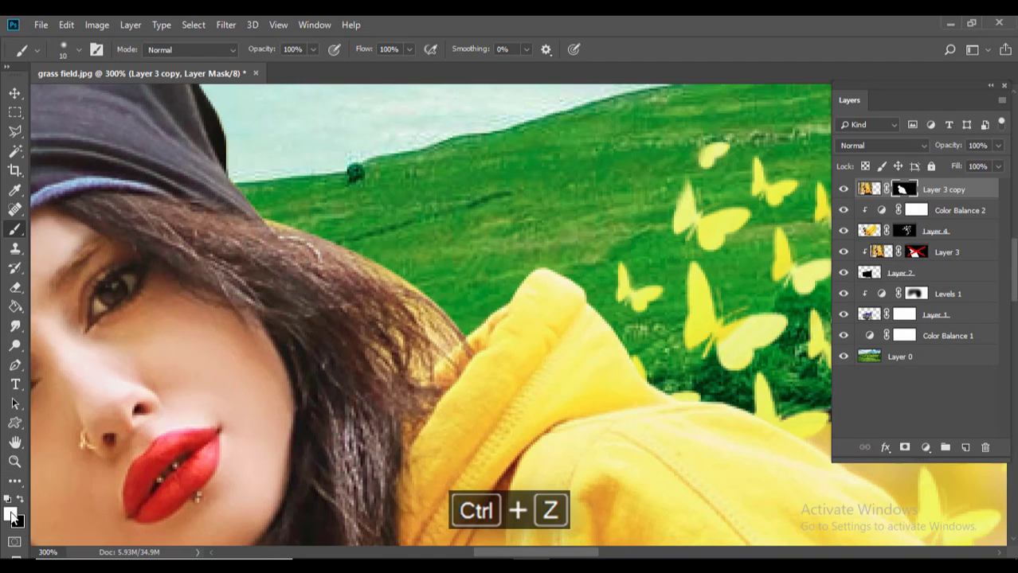
- Set the foreground to black (000000) and mask out the yellow fringe along the hair's outer edge with the brush at 15 px
{"action": "left_click", "coordinate": [10, 514]}
{"action": "left_click_drag", "start_coordinate": [50, 318], "coordinate": [12, 357]}
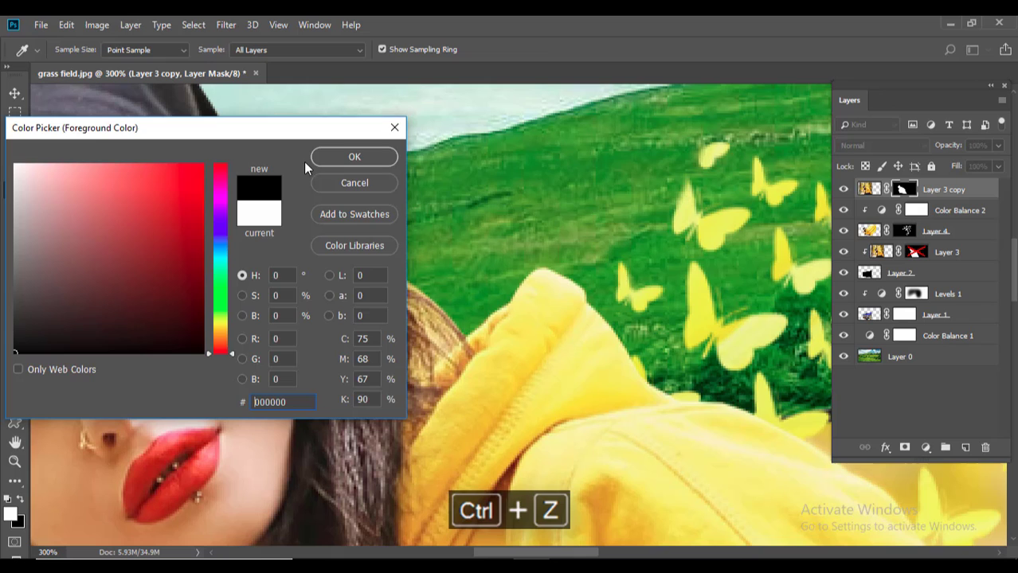
{"action": "left_click", "coordinate": [380, 159]}
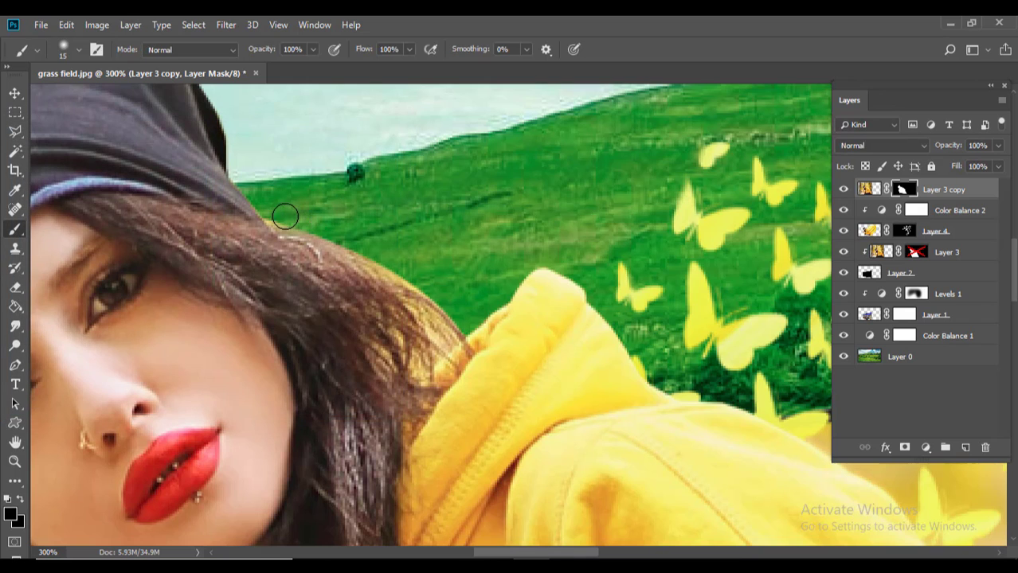
{"action": "mouse_move", "coordinate": [273, 210]}
{"action": "left_mouse_down"}
{"action": "mouse_move", "coordinate": [373, 248]}
{"action": "mouse_move", "coordinate": [452, 312]}
{"action": "left_mouse_up"}
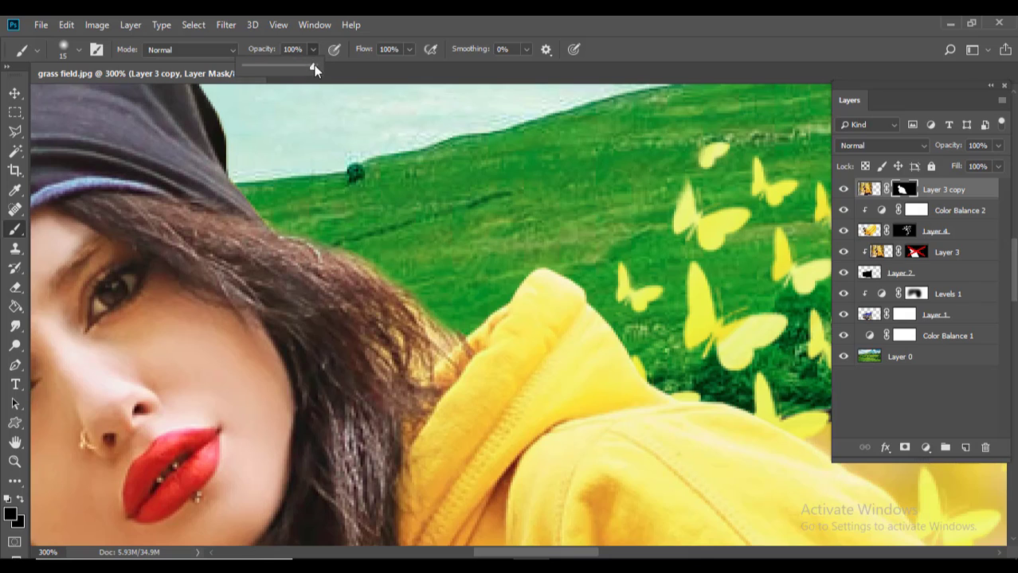
- Fade the remaining yellow between the hair strands with a 30 px brush at 33% flow, raising the opacity from 12% to 30%
{"action": "left_click", "coordinate": [410, 50]}
{"action": "left_click_drag", "start_coordinate": [364, 67], "coordinate": [362, 67]}
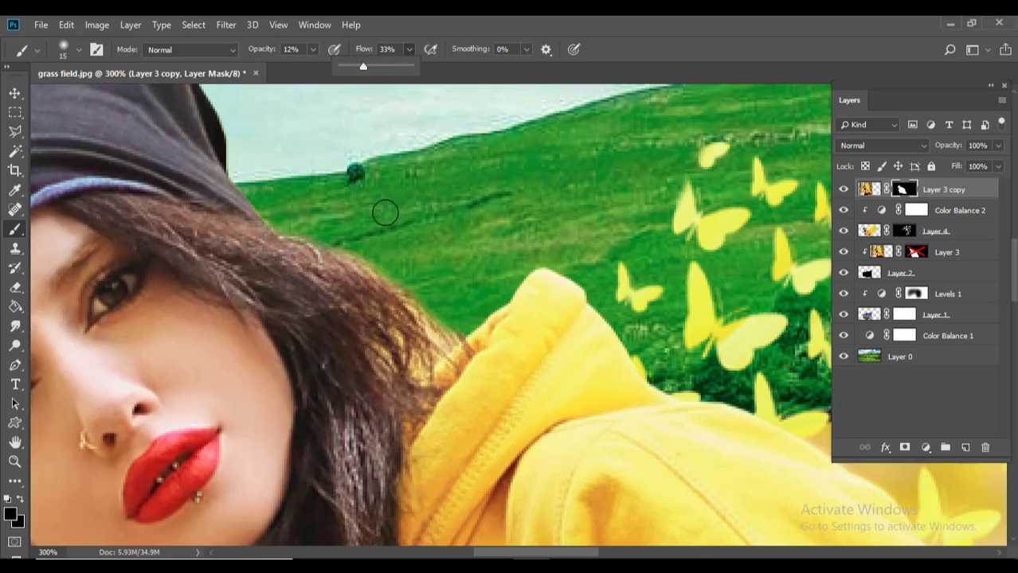
{"action": "key", "text": "bracketright"}
{"action": "key", "text": "bracketright"}
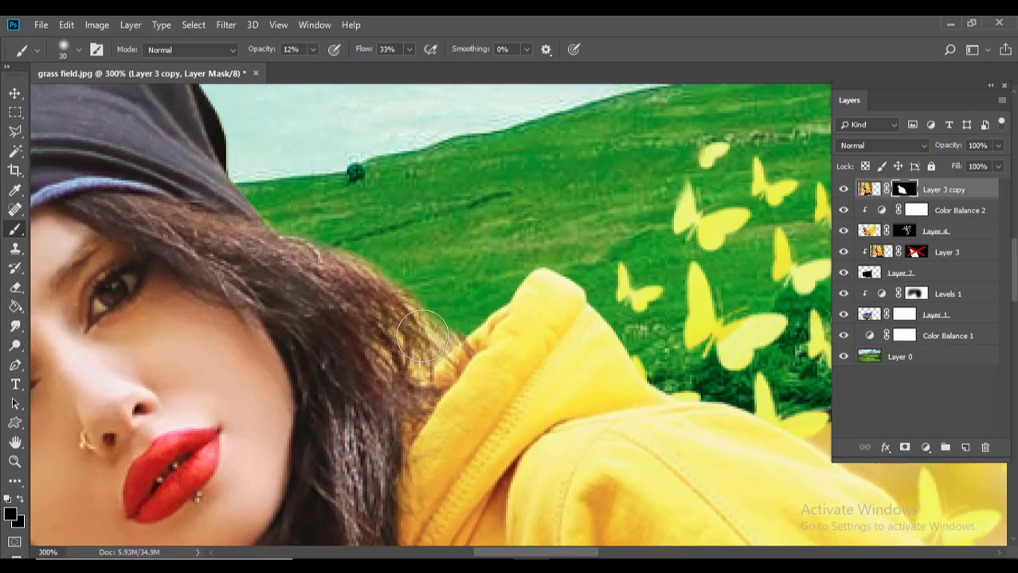
{"action": "mouse_move", "coordinate": [427, 336]}
{"action": "left_mouse_down"}
{"action": "mouse_move", "coordinate": [402, 301]}
{"action": "mouse_move", "coordinate": [435, 339]}
{"action": "mouse_move", "coordinate": [403, 270]}
{"action": "mouse_move", "coordinate": [399, 280]}
{"action": "mouse_move", "coordinate": [377, 257]}
{"action": "left_mouse_up"}
{"action": "left_click_drag", "start_coordinate": [312, 49], "coordinate": [326, 75]}
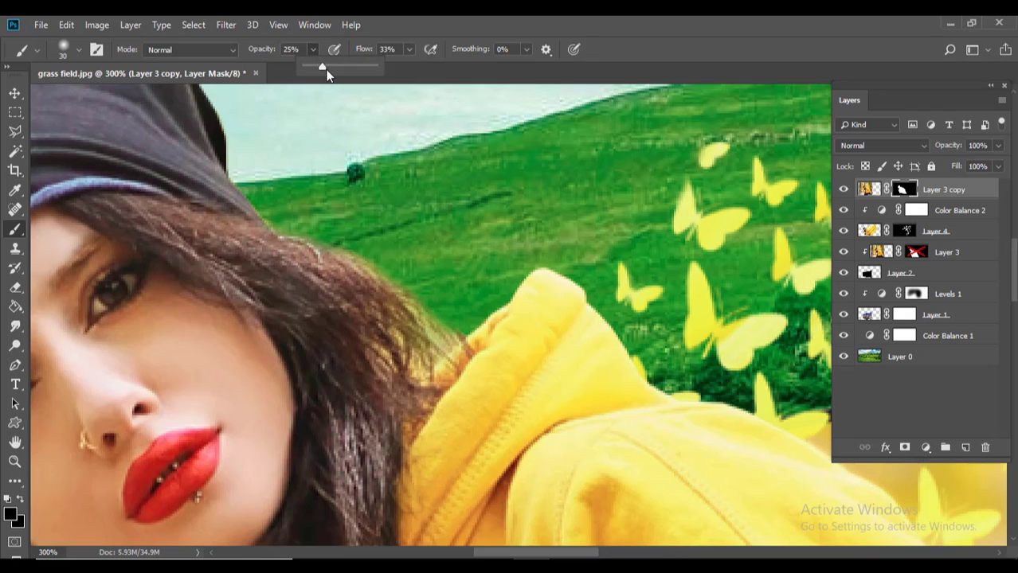
{"action": "mouse_move", "coordinate": [432, 341]}
{"action": "left_mouse_down"}
{"action": "mouse_move", "coordinate": [399, 265]}
{"action": "mouse_move", "coordinate": [422, 323]}
{"action": "mouse_move", "coordinate": [414, 338]}
{"action": "mouse_move", "coordinate": [382, 248]}
{"action": "mouse_move", "coordinate": [341, 227]}
{"action": "mouse_move", "coordinate": [420, 310]}
{"action": "left_mouse_up"}
- Examine the retouched hair edge close up and within the whole composition
{"action": "key", "text": "ctrl+minus"}
{"action": "key", "text": "ctrl+minus"}
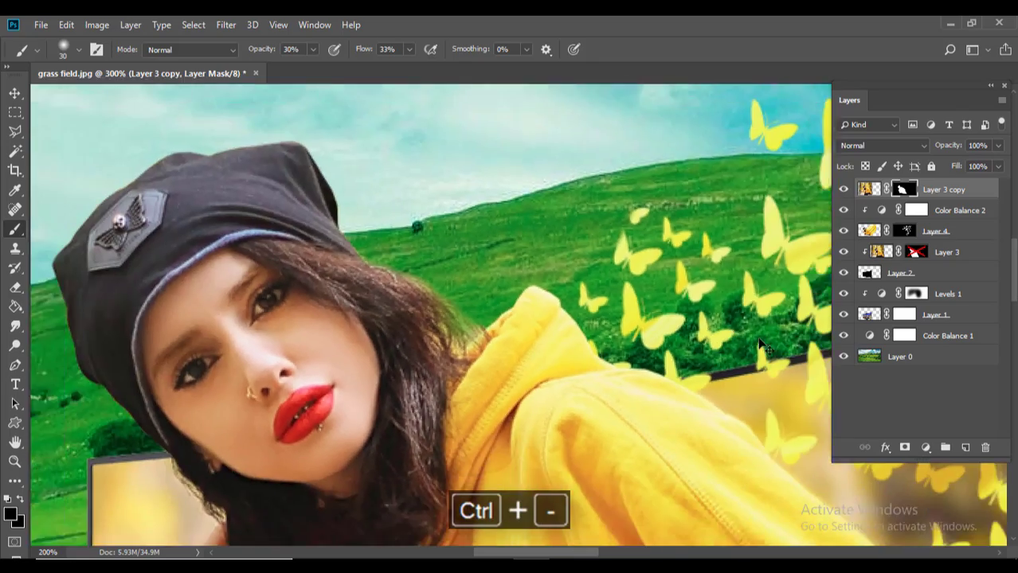
{"action": "key", "text": "ctrl+minus"}
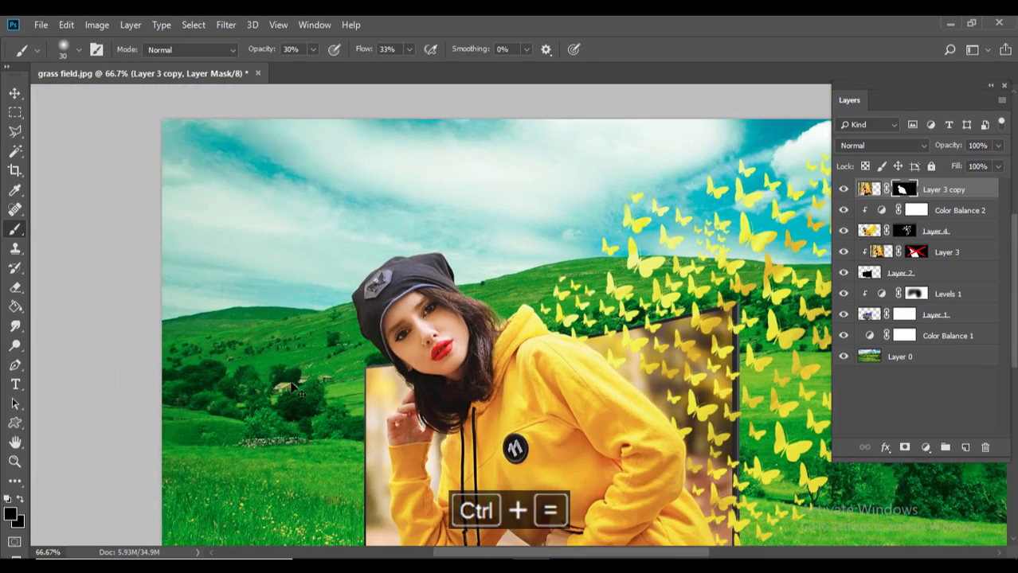
{"action": "key", "text": "ctrl+equal"}
{"action": "key", "text": "ctrl+equal"}
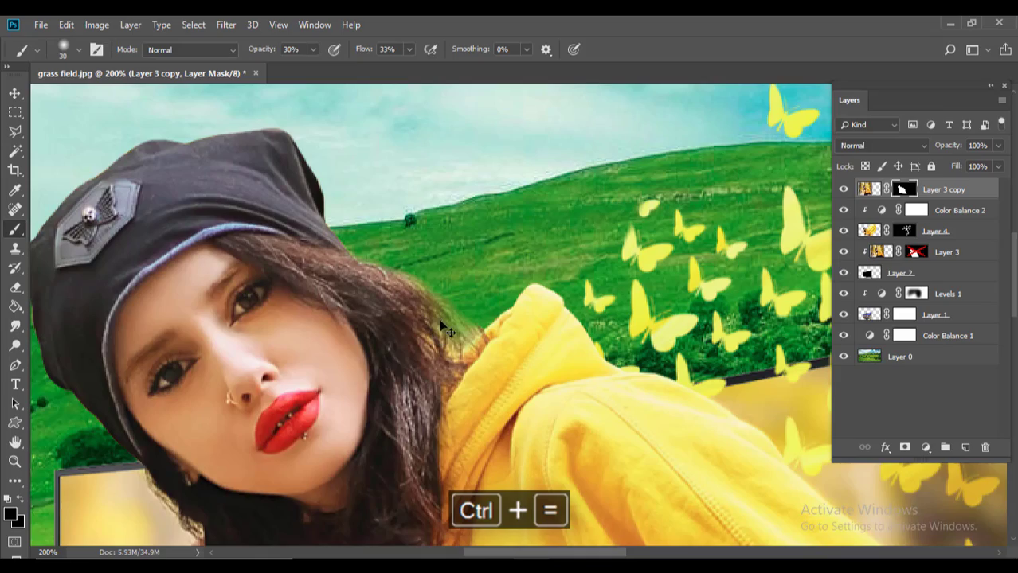
{"action": "key", "text": "ctrl+minus"}
{"action": "key", "text": "ctrl+minus"}
{"action": "scroll", "coordinate": [516, 273], "scroll_direction": "down", "scroll_amount": 3}
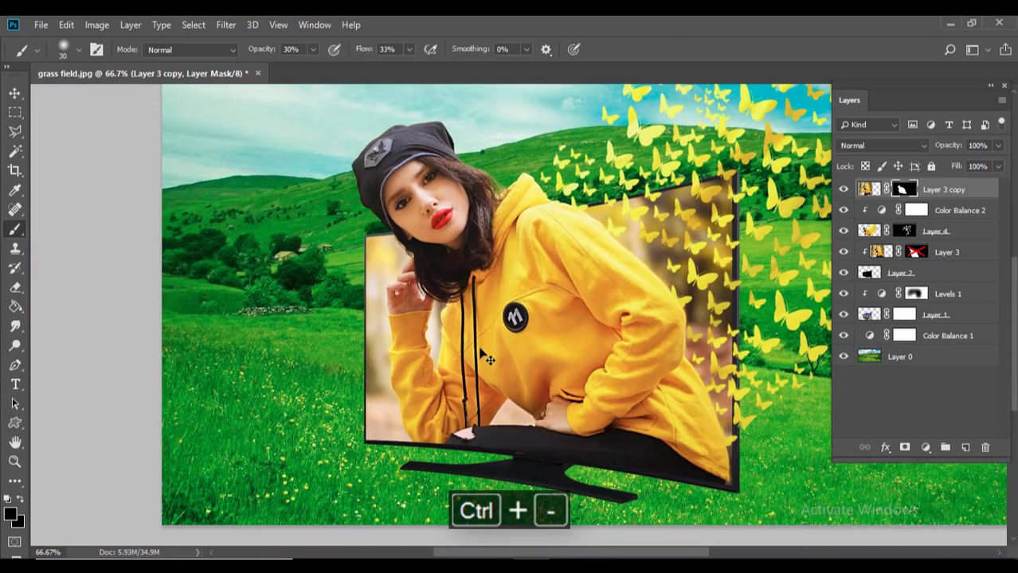
{"action": "key", "text": "ctrl+minus"}
{"action": "left_click", "coordinate": [15, 461]}
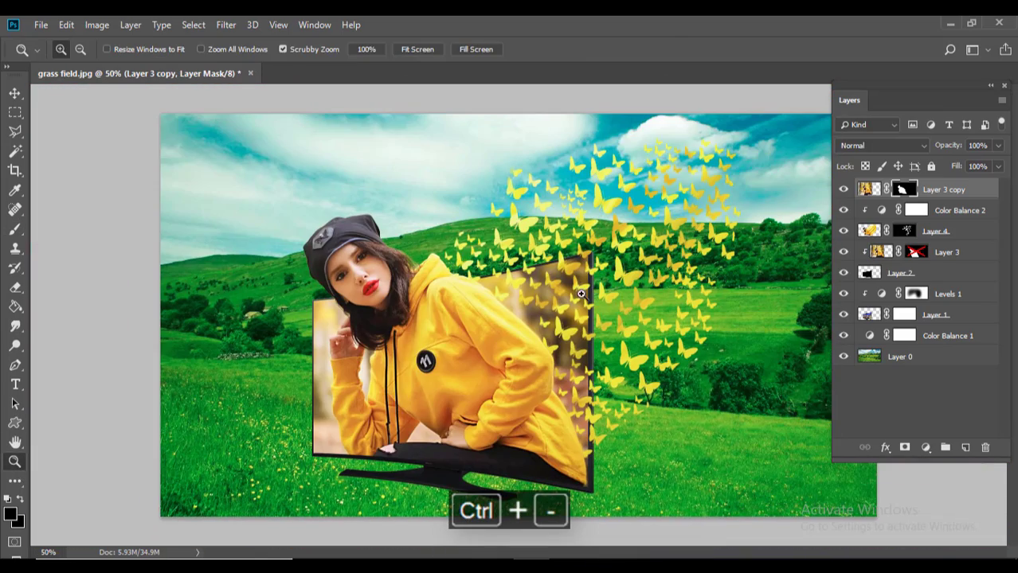
{"action": "left_click", "coordinate": [306, 205]}
{"action": "left_click_drag", "start_coordinate": [306, 205], "coordinate": [269, 342]}
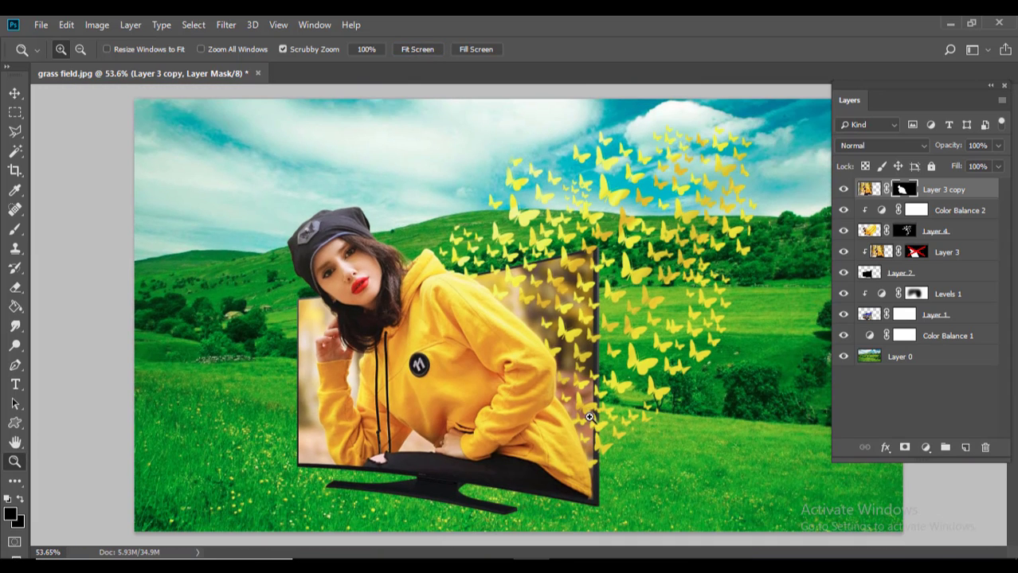
{"action": "key", "text": "ctrl+minus"}
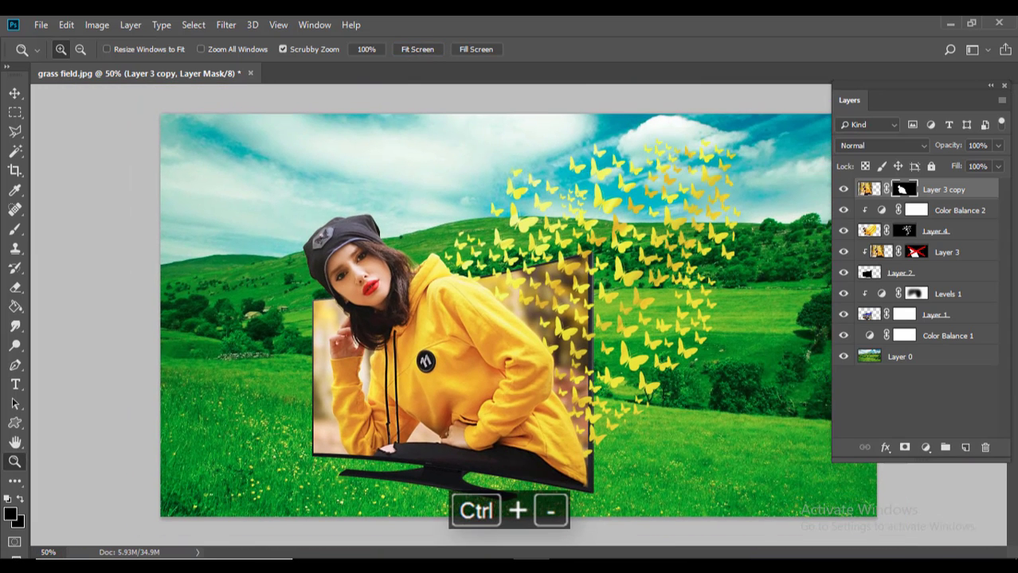
- Add a new empty layer directly above Color Balance 1, beneath the TV layer
{"action": "left_click", "coordinate": [991, 86]}
{"action": "key", "text": "F7"}
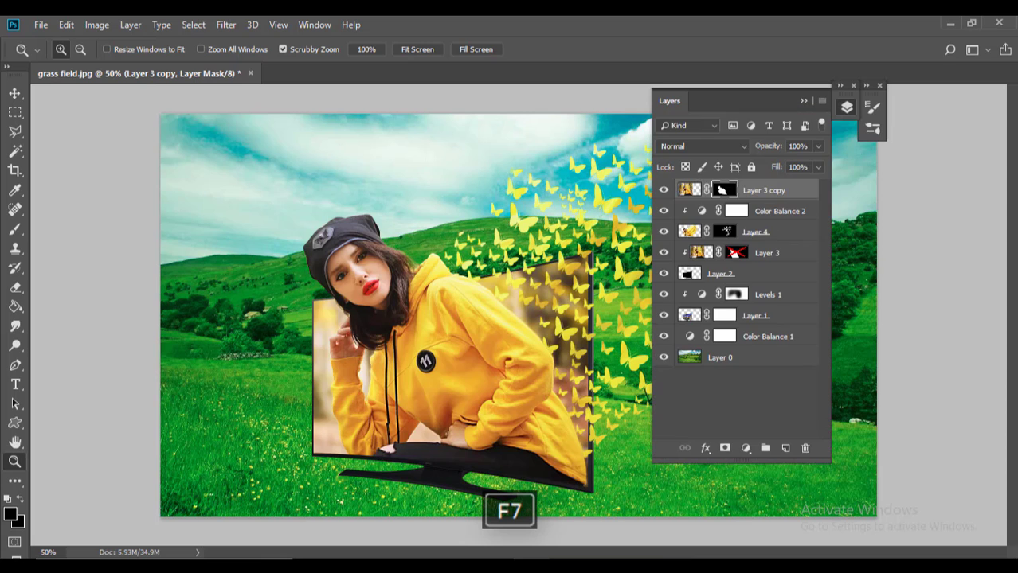
{"action": "left_click", "coordinate": [412, 455]}
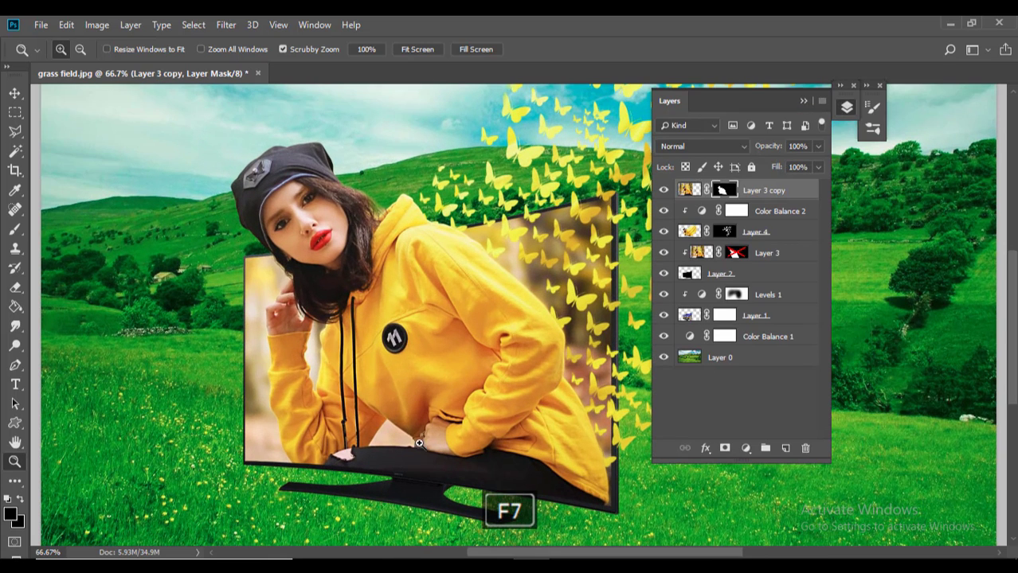
{"action": "left_click", "coordinate": [776, 315]}
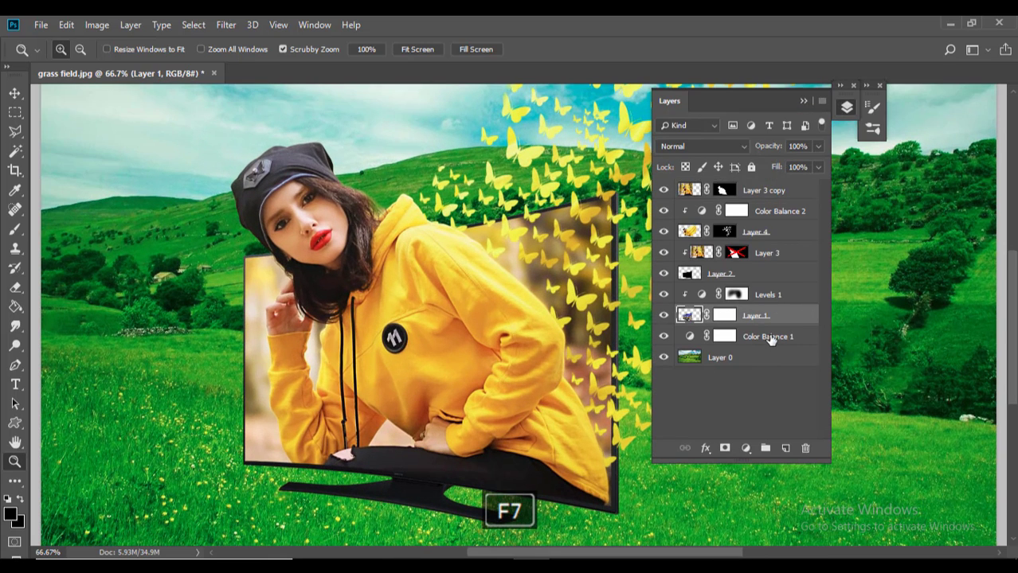
{"action": "left_click", "coordinate": [771, 339]}
{"action": "left_click", "coordinate": [786, 449]}
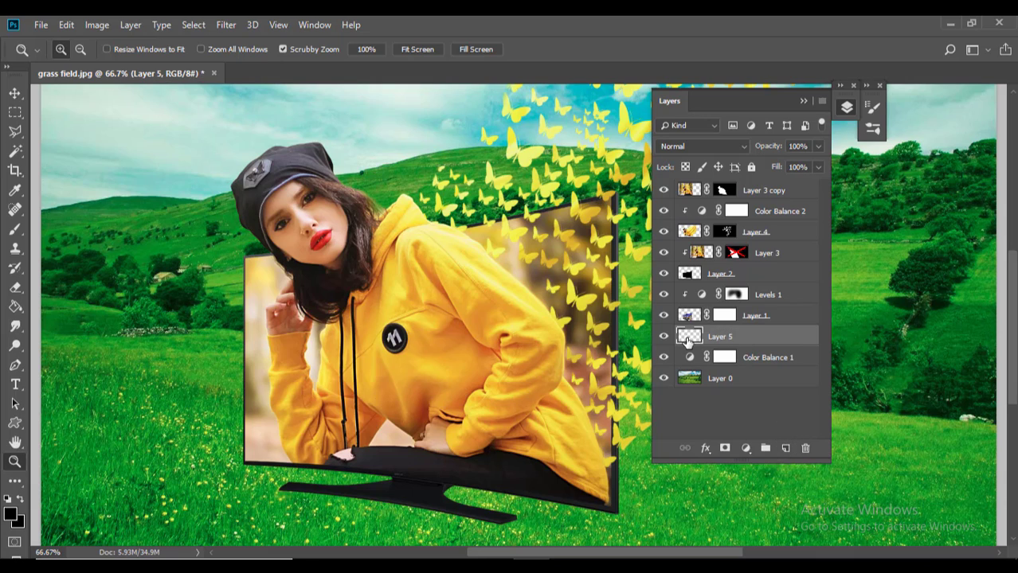
- Set up the black brush for the TV shadow at 150 px with 72% opacity and 86% flow
{"action": "left_click", "coordinate": [15, 230]}
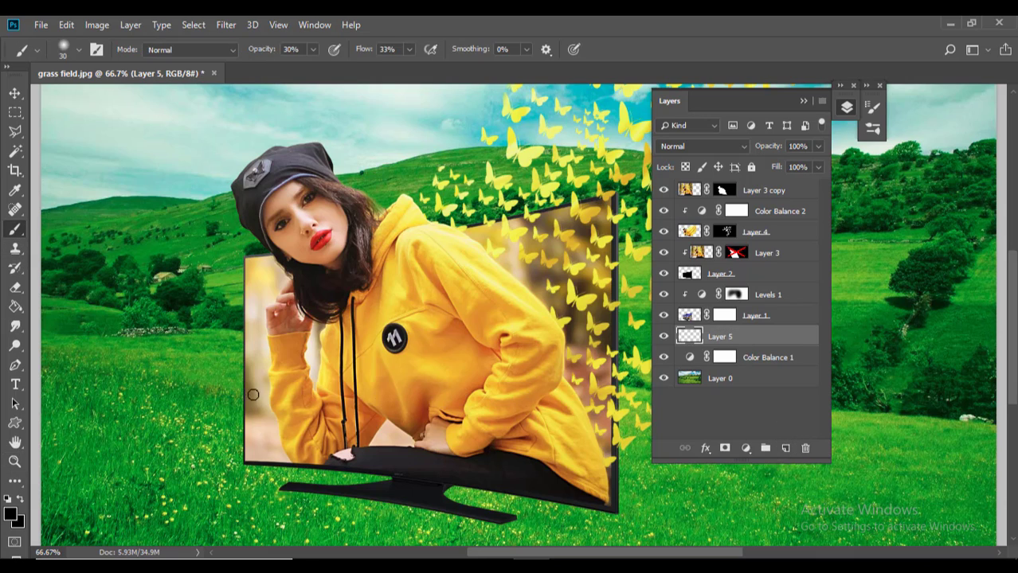
{"action": "key", "text": "bracketright"}
{"action": "key", "text": "bracketright"}
{"action": "key", "text": "bracketright"}
{"action": "key", "text": "bracketright"}
{"action": "key", "text": "bracketright"}
{"action": "key", "text": "bracketright"}
{"action": "key", "text": "bracketright"}
{"action": "key", "text": "bracketright"}
{"action": "key", "text": "bracketright"}
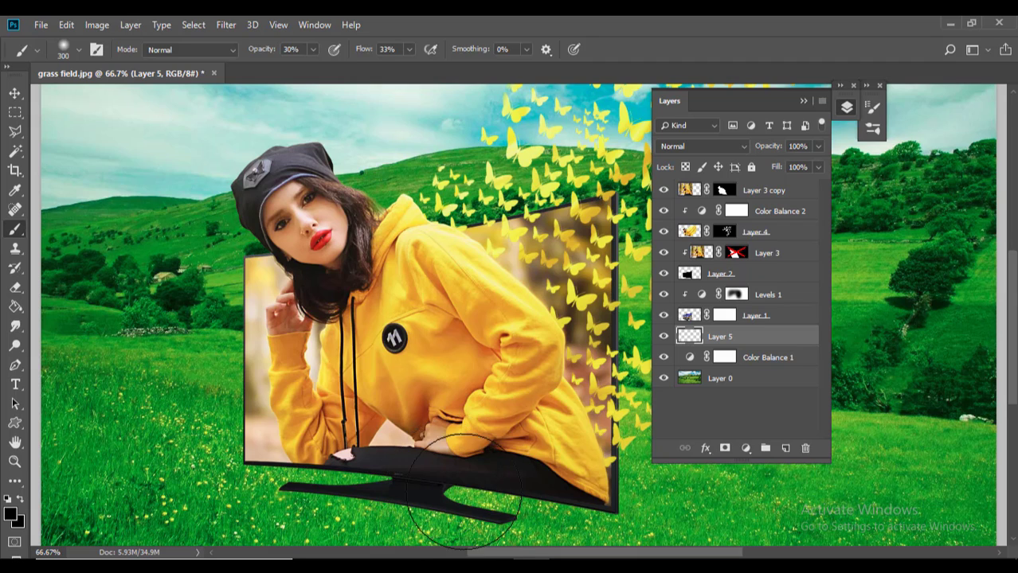
{"action": "scroll", "coordinate": [503, 447], "scroll_direction": "down", "scroll_amount": 5}
{"action": "scroll", "coordinate": [503, 448], "scroll_direction": "up", "scroll_amount": 2}
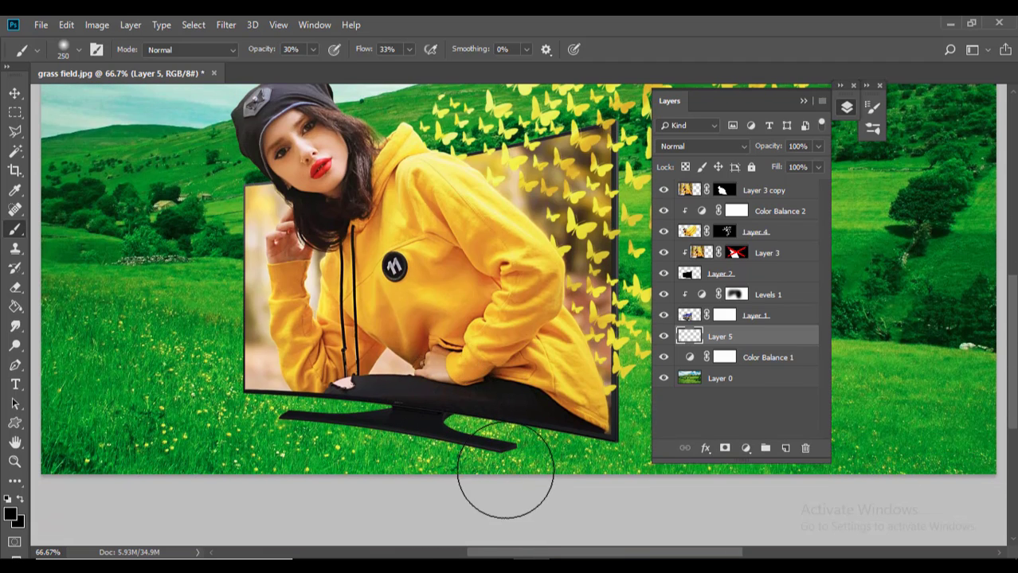
{"action": "key", "text": "bracketleft"}
{"action": "key", "text": "bracketright"}
{"action": "key", "text": "bracketleft"}
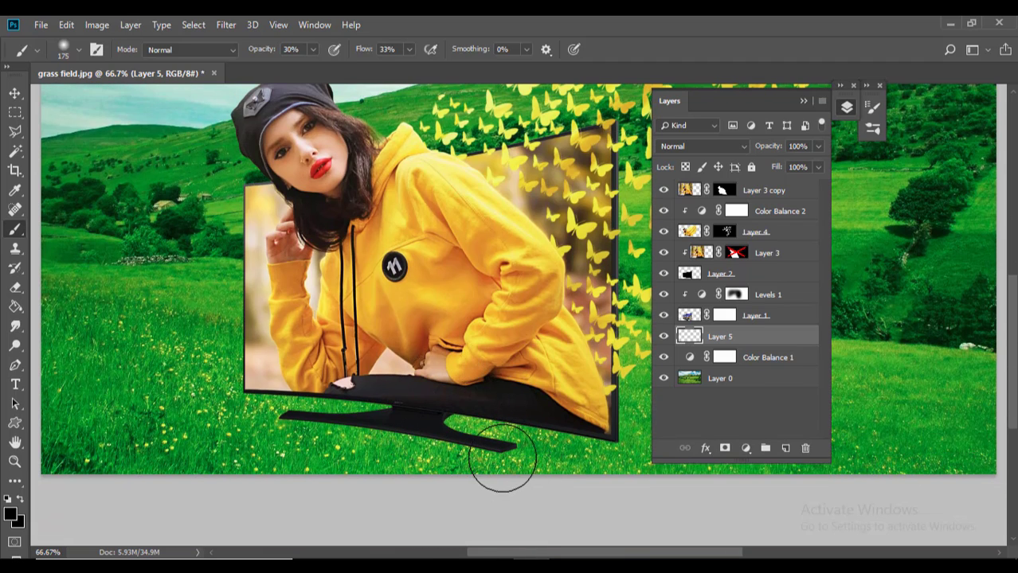
{"action": "key", "text": "bracketleft"}
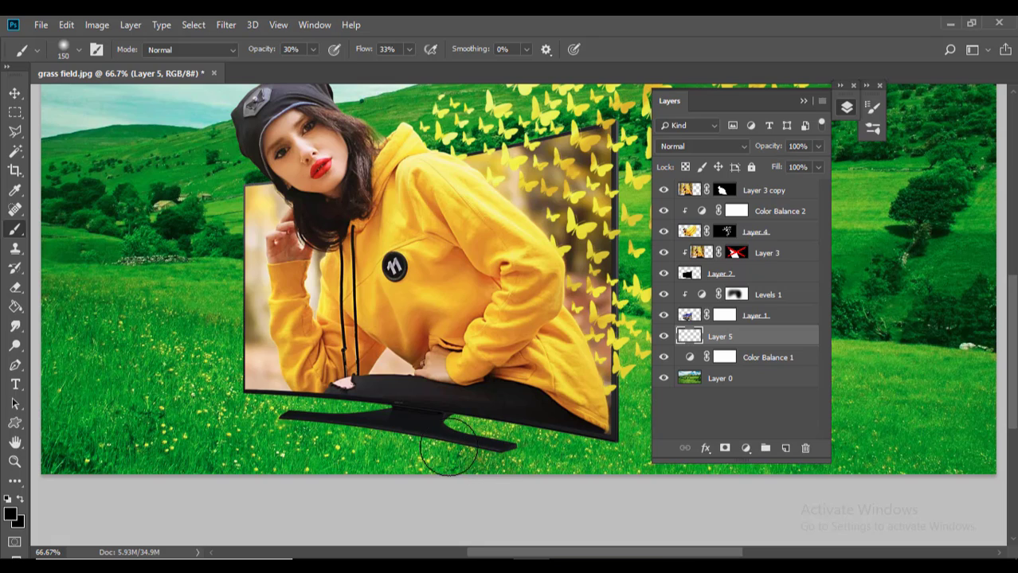
{"action": "left_click", "coordinate": [313, 50]}
{"action": "mouse_move", "coordinate": [409, 51]}
{"action": "left_mouse_down"}
{"action": "mouse_move", "coordinate": [419, 70]}
{"action": "mouse_move", "coordinate": [450, 78]}
{"action": "left_mouse_up"}
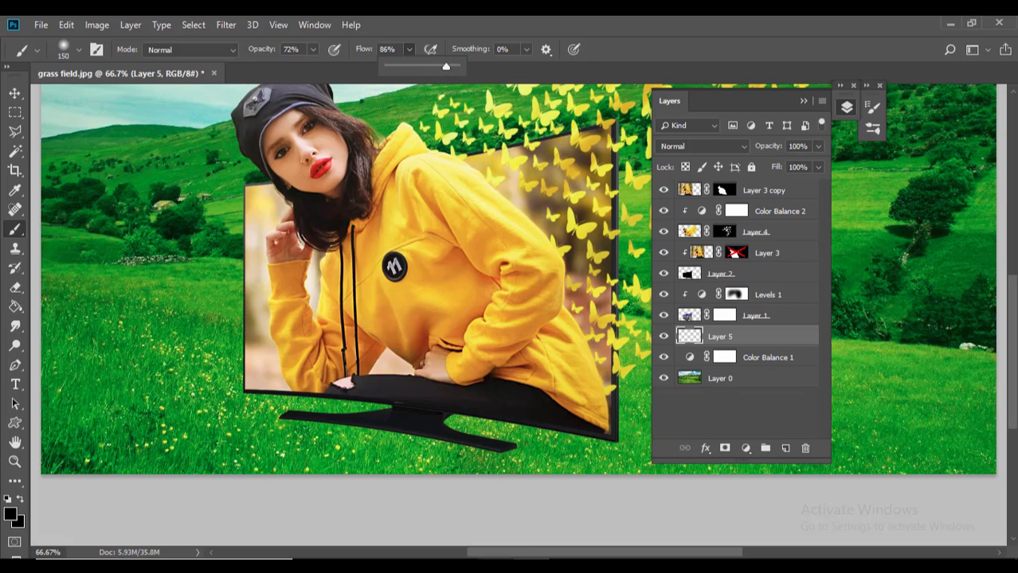
- Try a broad black shadow stroke beneath the TV stand with a larger brush, and undo it
{"action": "left_click", "coordinate": [511, 510]}
{"action": "key", "text": "bracketright"}
{"action": "key", "text": "bracketright"}
{"action": "mouse_move", "coordinate": [491, 461]}
{"action": "left_mouse_down"}
{"action": "mouse_move", "coordinate": [386, 433]}
{"action": "mouse_move", "coordinate": [267, 418]}
{"action": "left_mouse_up"}
{"action": "key", "text": "bracketleft"}
{"action": "key", "text": "ctrl+z"}
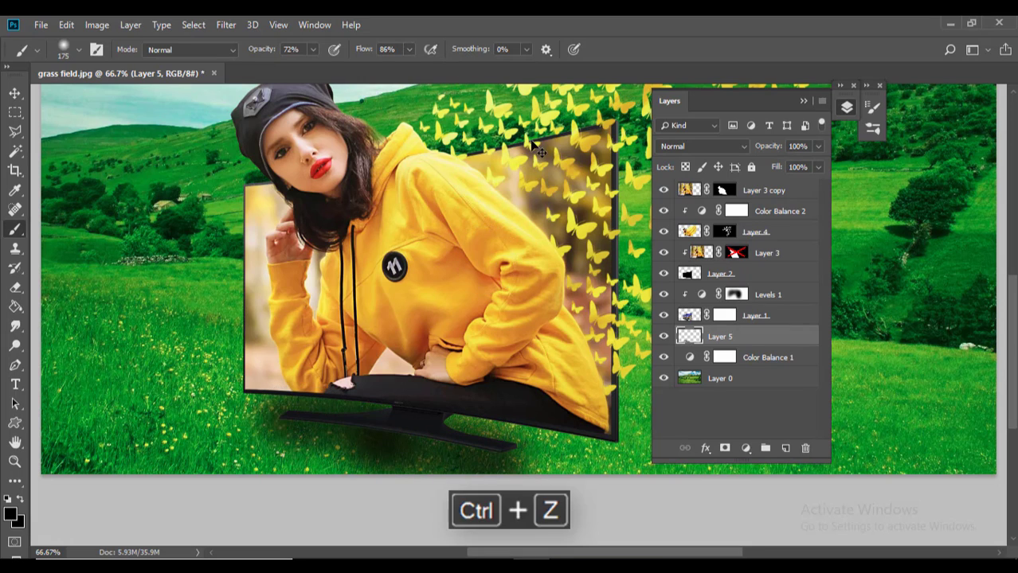
- Paint a soft black shadow on the grass along the TV stand with the brush at 90 to 100 px
{"action": "key", "text": "bracketleft"}
{"action": "key", "text": "bracketleft"}
{"action": "key", "text": "bracketleft"}
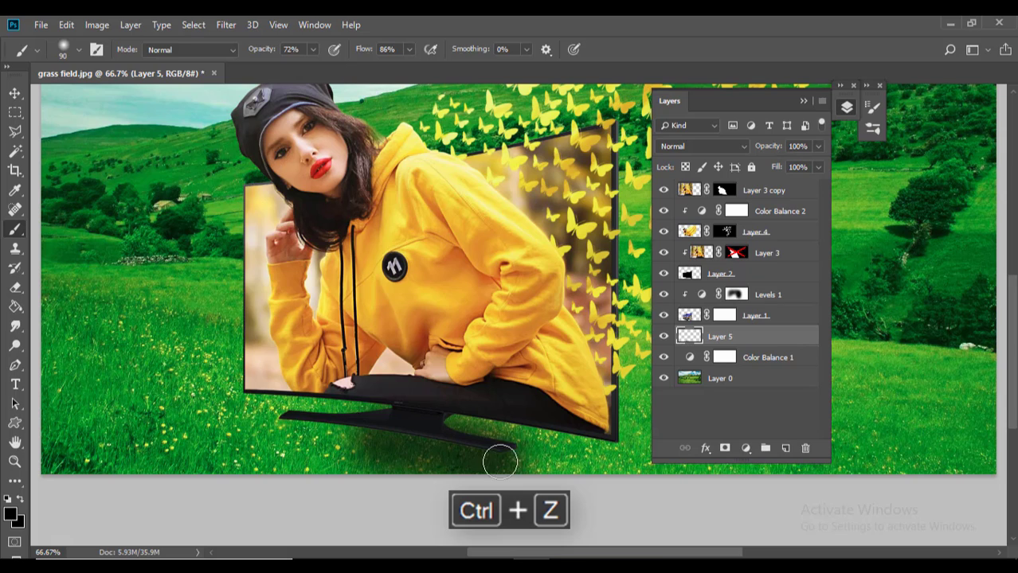
{"action": "mouse_move", "coordinate": [484, 448]}
{"action": "left_mouse_down"}
{"action": "mouse_move", "coordinate": [279, 424]}
{"action": "mouse_move", "coordinate": [470, 439]}
{"action": "mouse_move", "coordinate": [494, 465]}
{"action": "left_mouse_up"}
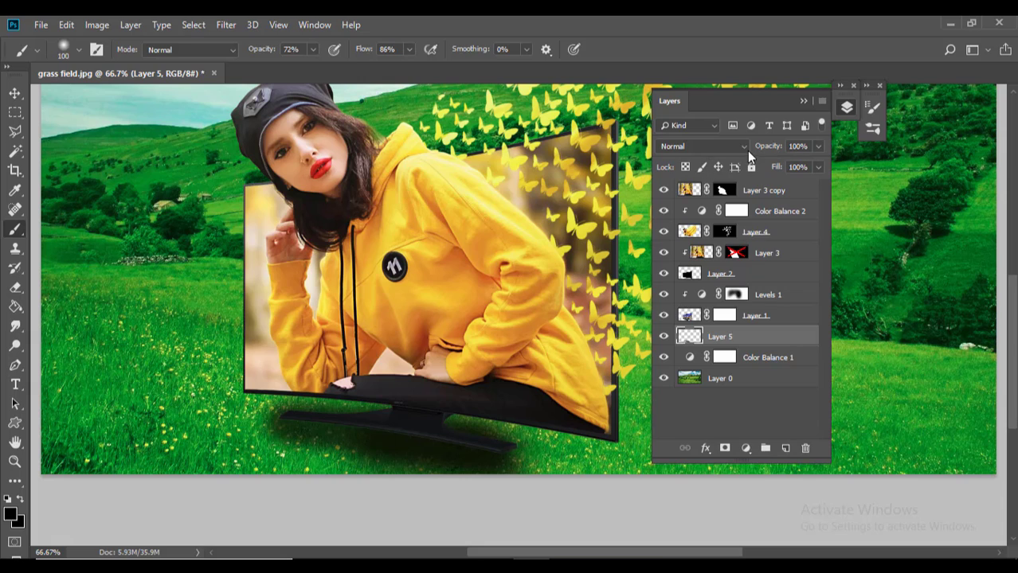
- Set the shadow layer's blend mode to Multiply and deepen the shadow along the stand's edge, reducing the brush from 100 to 50 px
{"action": "left_click", "coordinate": [717, 146]}
{"action": "left_click", "coordinate": [693, 205]}
{"action": "mouse_move", "coordinate": [484, 462]}
{"action": "left_mouse_down"}
{"action": "mouse_move", "coordinate": [279, 429]}
{"action": "mouse_move", "coordinate": [322, 440]}
{"action": "mouse_move", "coordinate": [268, 426]}
{"action": "left_mouse_up"}
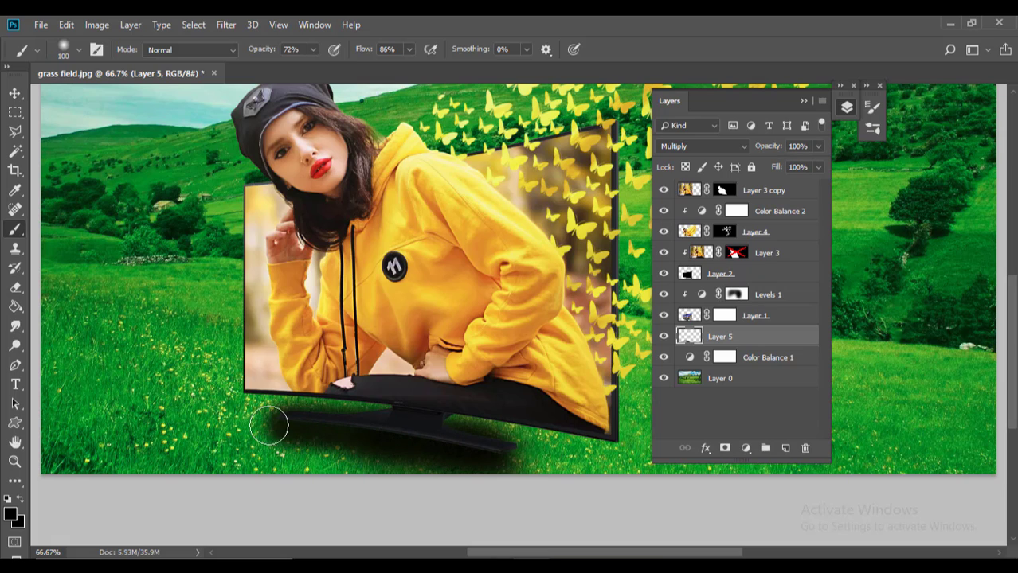
{"action": "key", "text": "bracketleft"}
{"action": "key", "text": "bracketleft"}
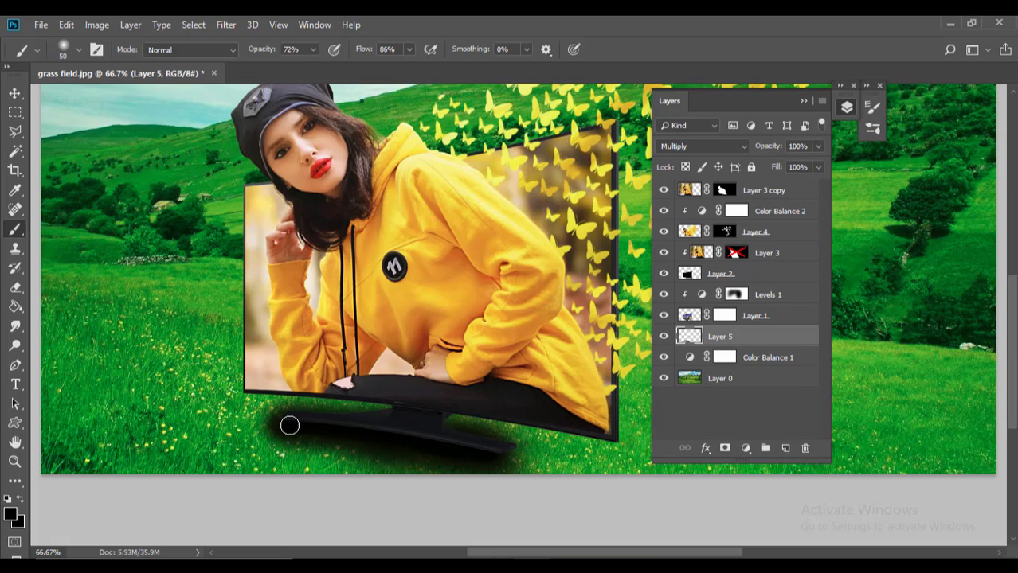
{"action": "key", "text": "ctrl+minus"}
{"action": "key", "text": "ctrl+equal"}
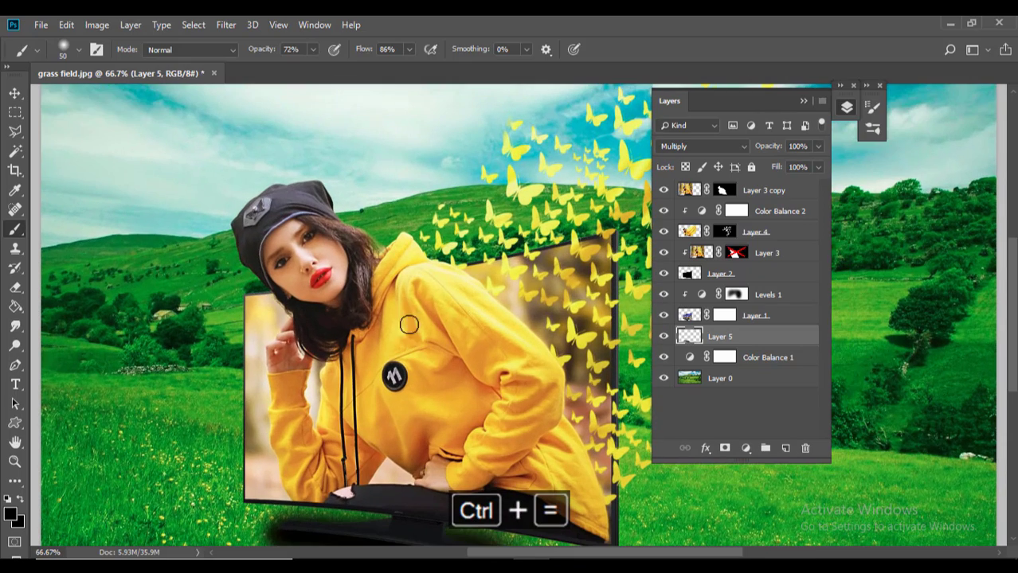
- Change the foreground colour to a near-black green, first 0a0f00 and finally 050700, for painting on the shadow layer
{"action": "left_click", "coordinate": [15, 95]}
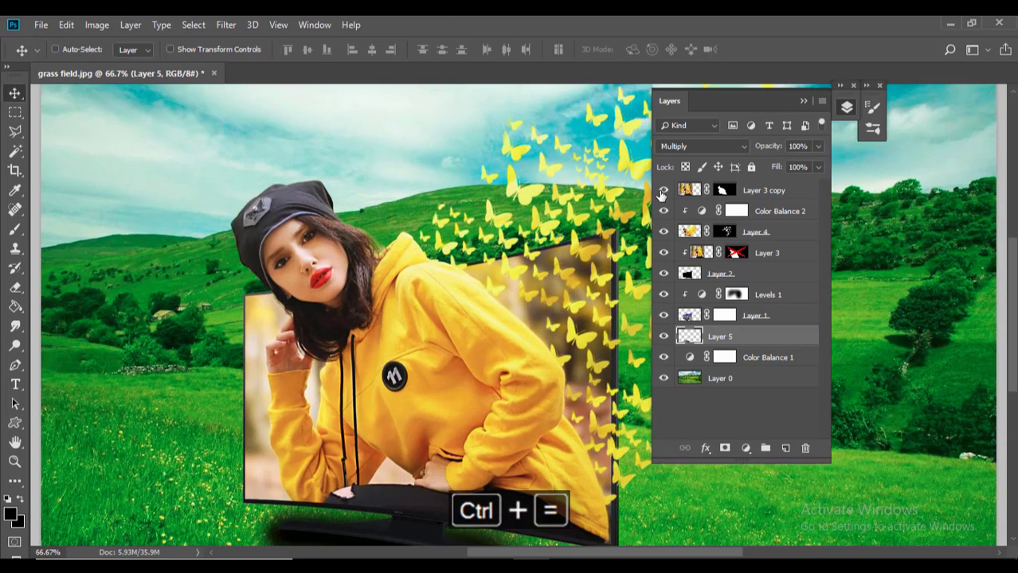
{"action": "key", "text": "ctrl+equal"}
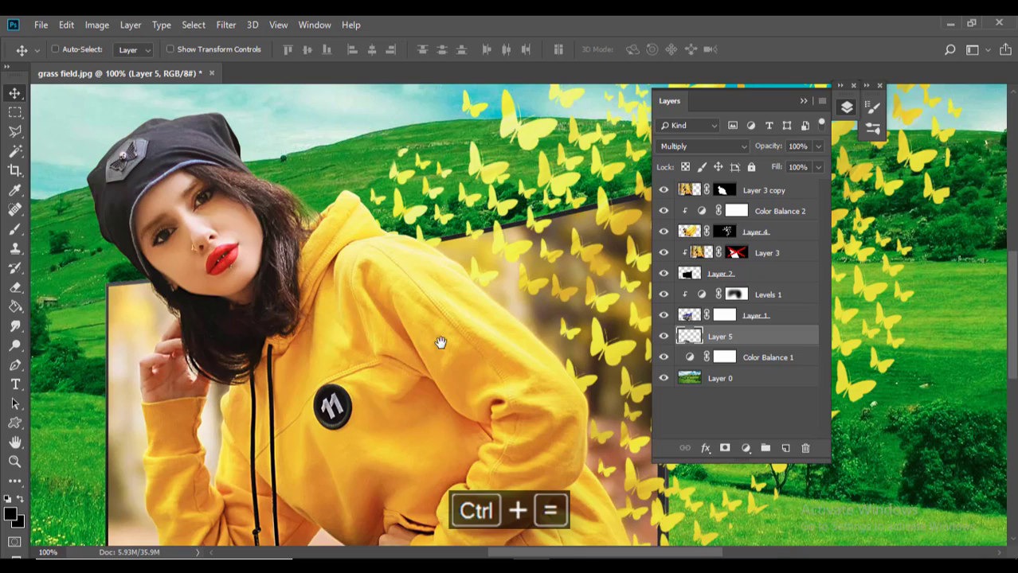
{"action": "left_click_drag", "start_coordinate": [440, 342], "coordinate": [391, 270]}
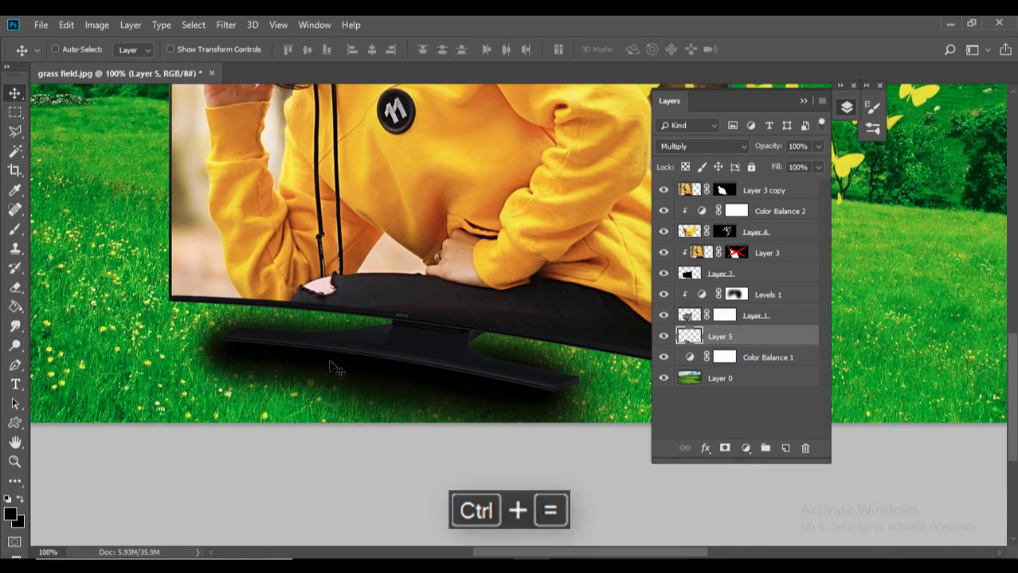
{"action": "right_click", "coordinate": [335, 368]}
{"action": "left_click", "coordinate": [386, 368]}
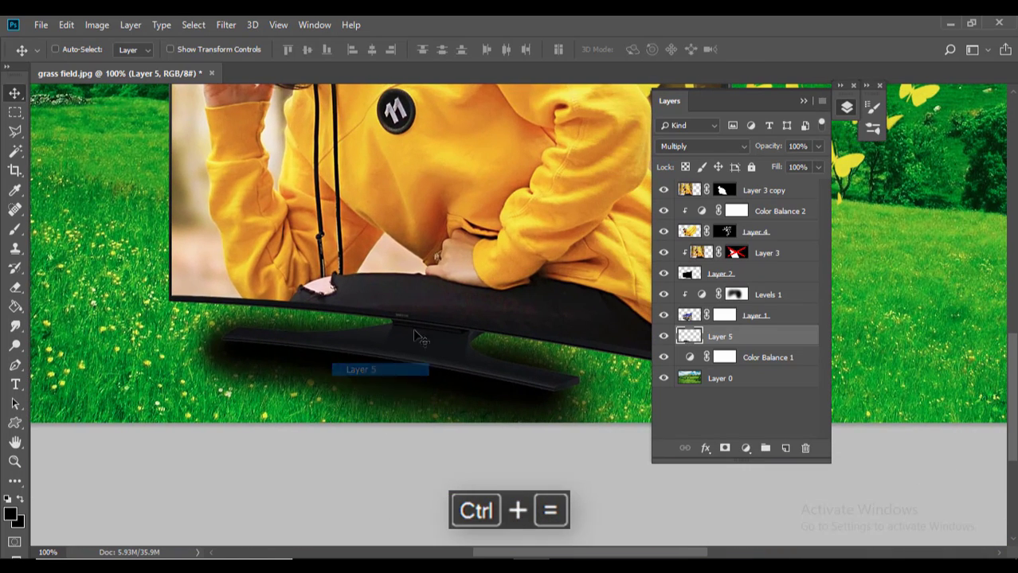
{"action": "left_click", "coordinate": [15, 230]}
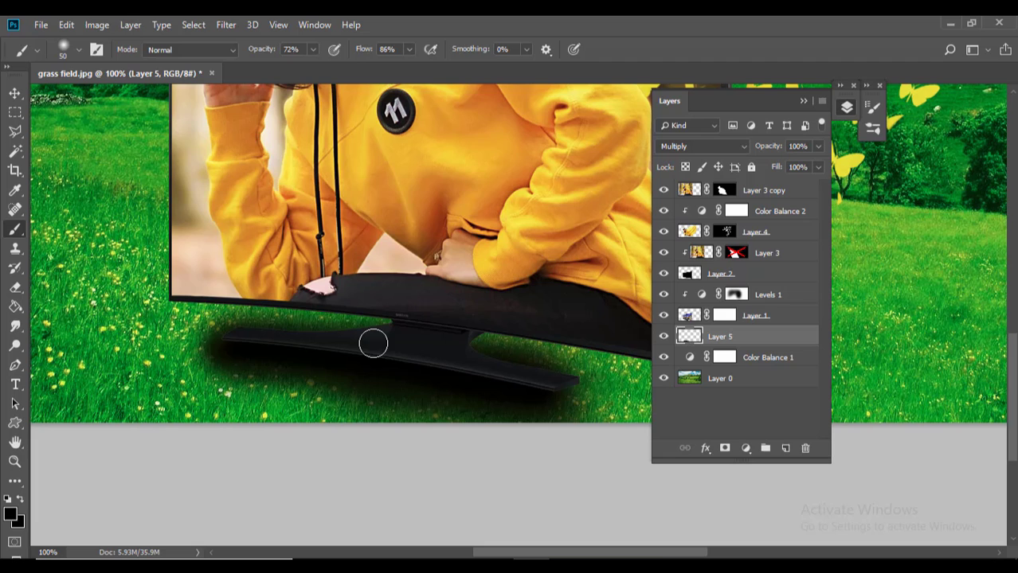
{"action": "left_click", "coordinate": [12, 516]}
{"action": "type", "text": "0a0f00"}
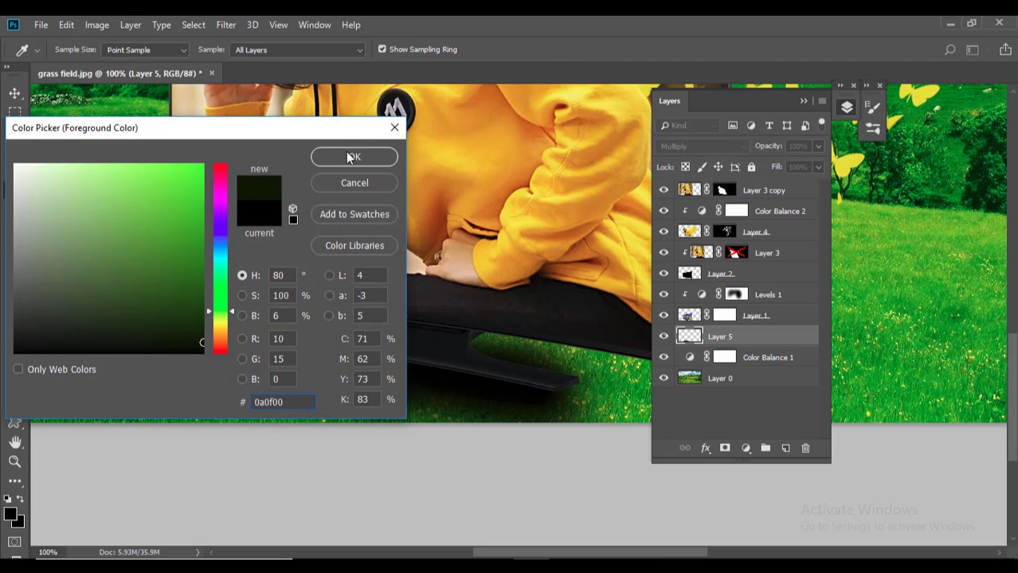
{"action": "left_click", "coordinate": [350, 157]}
{"action": "left_click", "coordinate": [11, 516]}
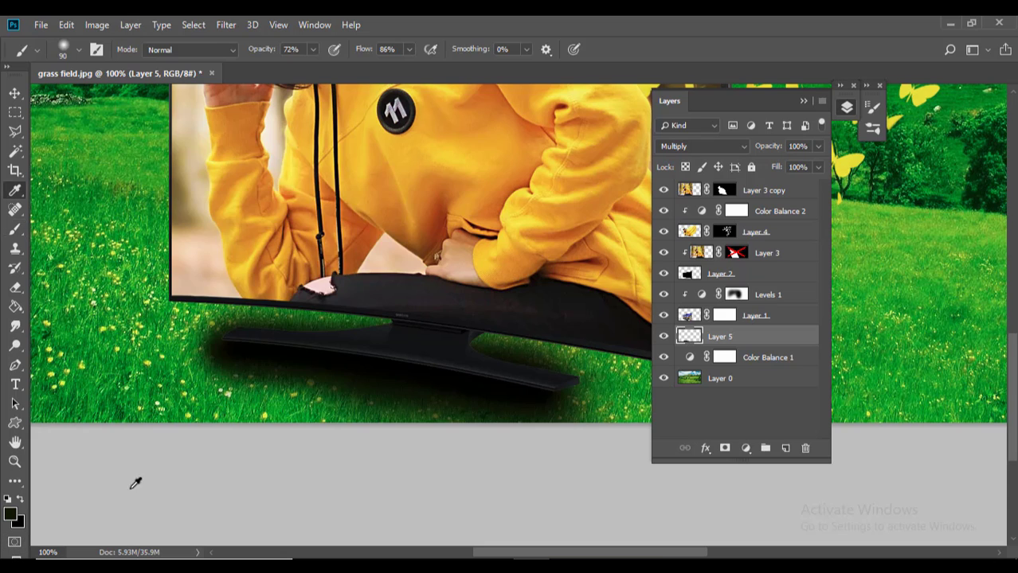
{"action": "left_click_drag", "start_coordinate": [198, 340], "coordinate": [201, 349]}
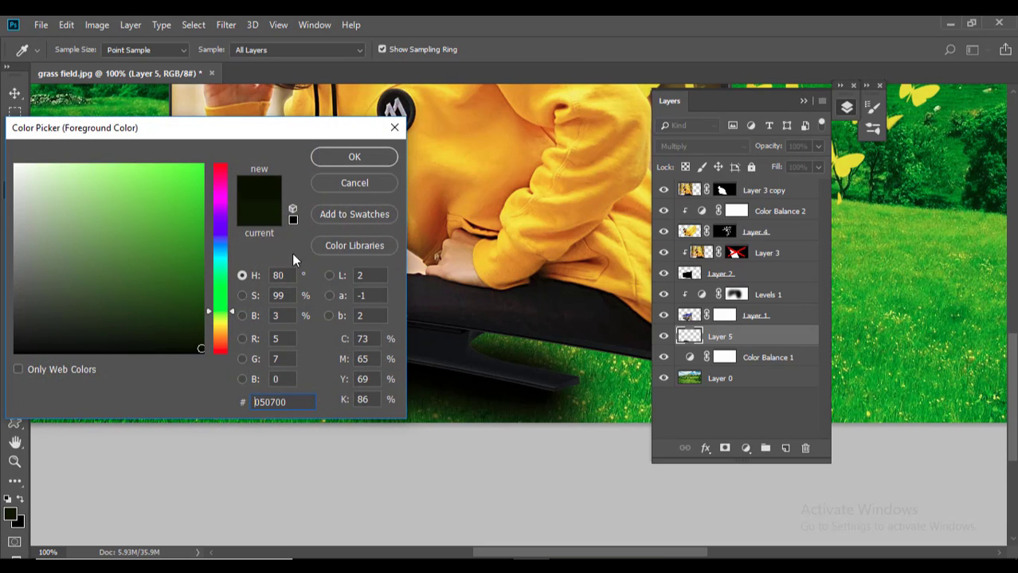
{"action": "left_click", "coordinate": [369, 161]}
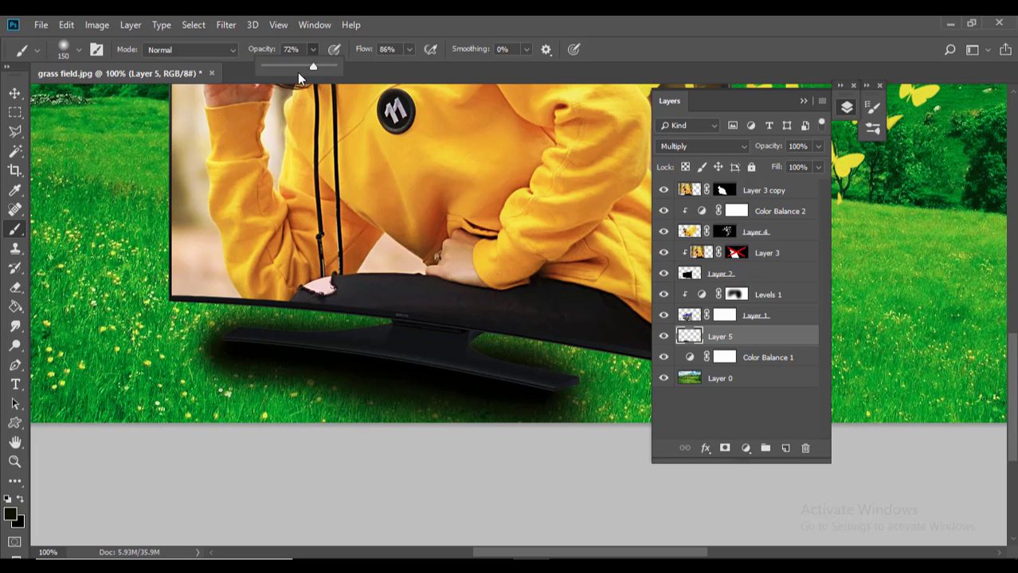
- Spread a fainter, wider shadow over the grass below the TV stand with a 175 px brush at 29% opacity and 45% flow
{"action": "left_click_drag", "start_coordinate": [312, 67], "coordinate": [283, 65]}
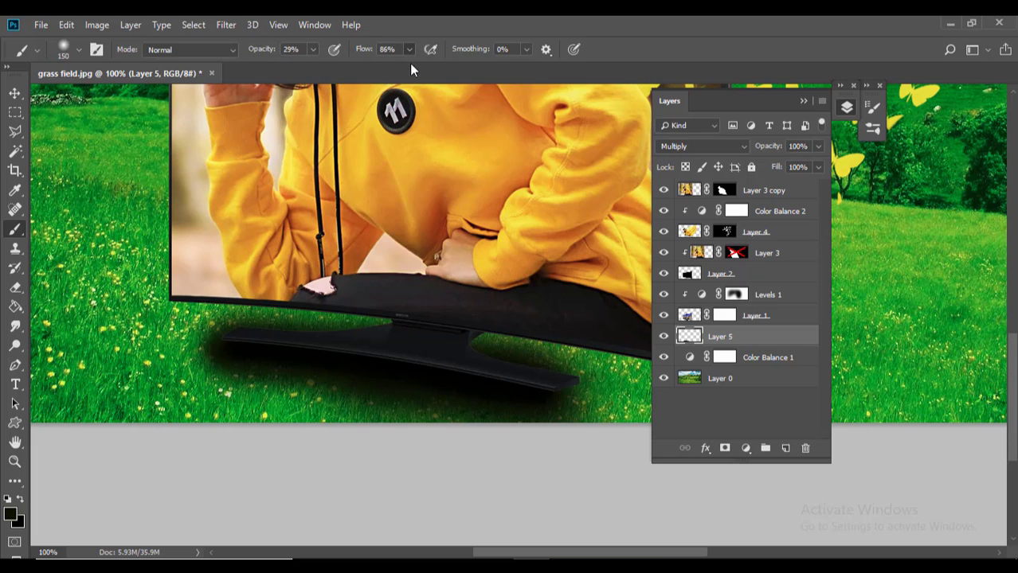
{"action": "left_click_drag", "start_coordinate": [383, 66], "coordinate": [374, 67]}
{"action": "key", "text": "bracketright"}
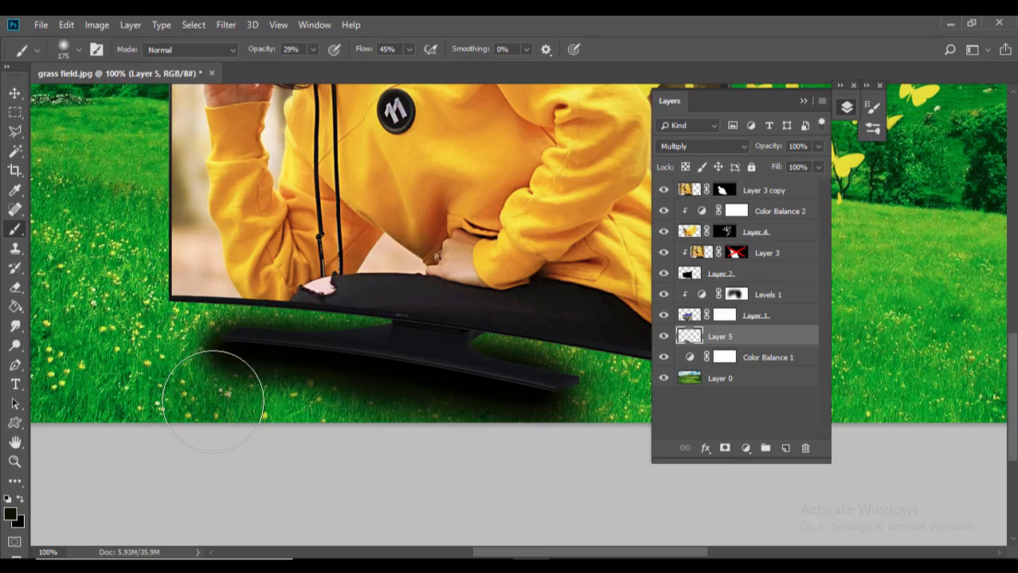
{"action": "mouse_move", "coordinate": [160, 420]}
{"action": "left_mouse_down"}
{"action": "mouse_move", "coordinate": [222, 401]}
{"action": "mouse_move", "coordinate": [325, 396]}
{"action": "mouse_move", "coordinate": [311, 415]}
{"action": "mouse_move", "coordinate": [296, 411]}
{"action": "mouse_move", "coordinate": [320, 403]}
{"action": "mouse_move", "coordinate": [238, 439]}
{"action": "mouse_move", "coordinate": [419, 403]}
{"action": "mouse_move", "coordinate": [310, 440]}
{"action": "mouse_move", "coordinate": [441, 416]}
{"action": "mouse_move", "coordinate": [549, 427]}
{"action": "left_mouse_up"}
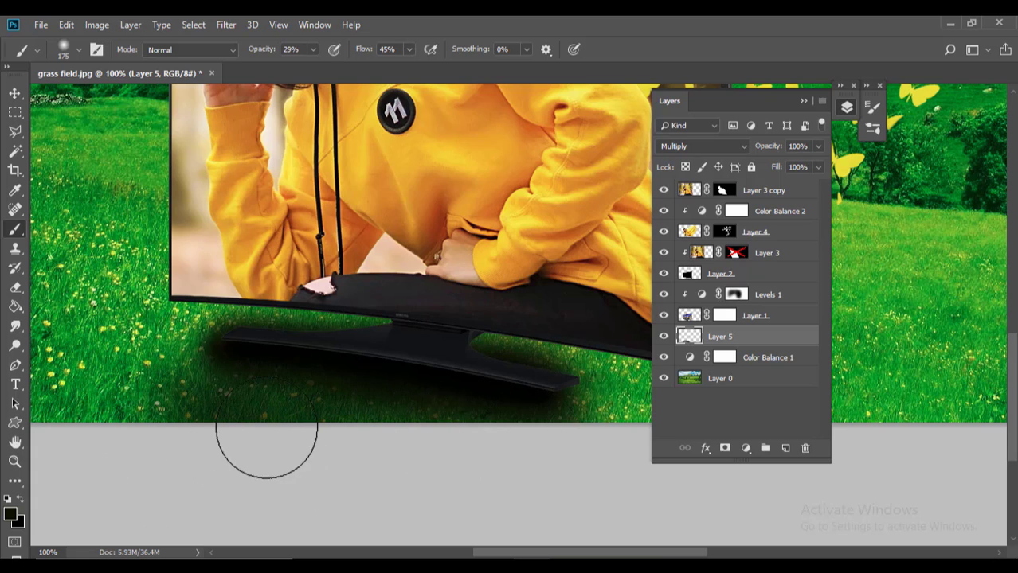
{"action": "mouse_move", "coordinate": [245, 345]}
{"action": "left_mouse_down"}
{"action": "mouse_move", "coordinate": [210, 401]}
{"action": "mouse_move", "coordinate": [171, 420]}
{"action": "mouse_move", "coordinate": [299, 373]}
{"action": "mouse_move", "coordinate": [242, 406]}
{"action": "mouse_move", "coordinate": [228, 391]}
{"action": "mouse_move", "coordinate": [220, 427]}
{"action": "left_mouse_up"}
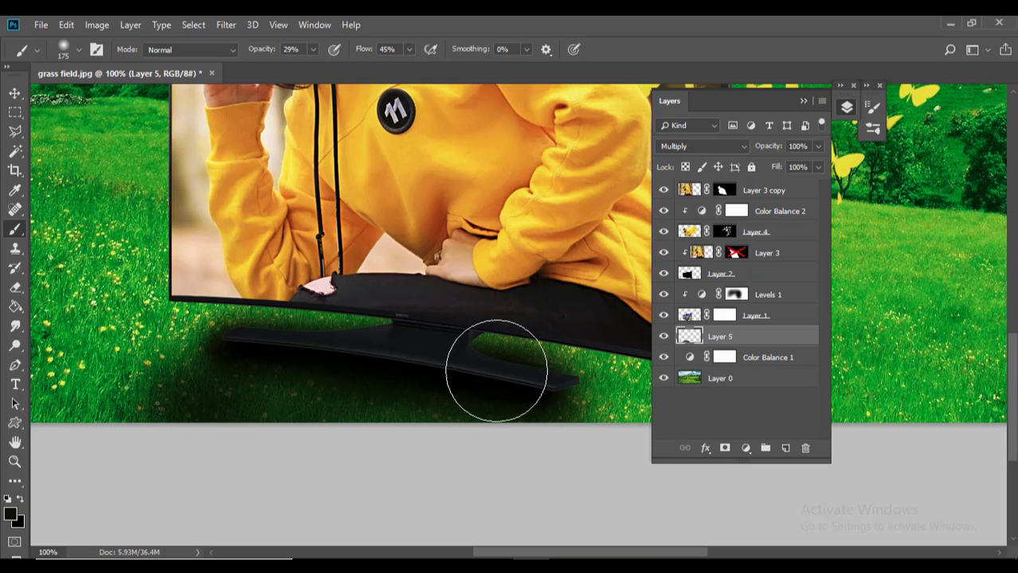
- Adjust the shadow layer's opacity to 99%
{"action": "key", "text": "ctrl+minus"}
{"action": "scroll", "coordinate": [422, 347], "scroll_direction": "down", "scroll_amount": 3}
{"action": "scroll", "coordinate": [419, 270], "scroll_direction": "up", "scroll_amount": 2}
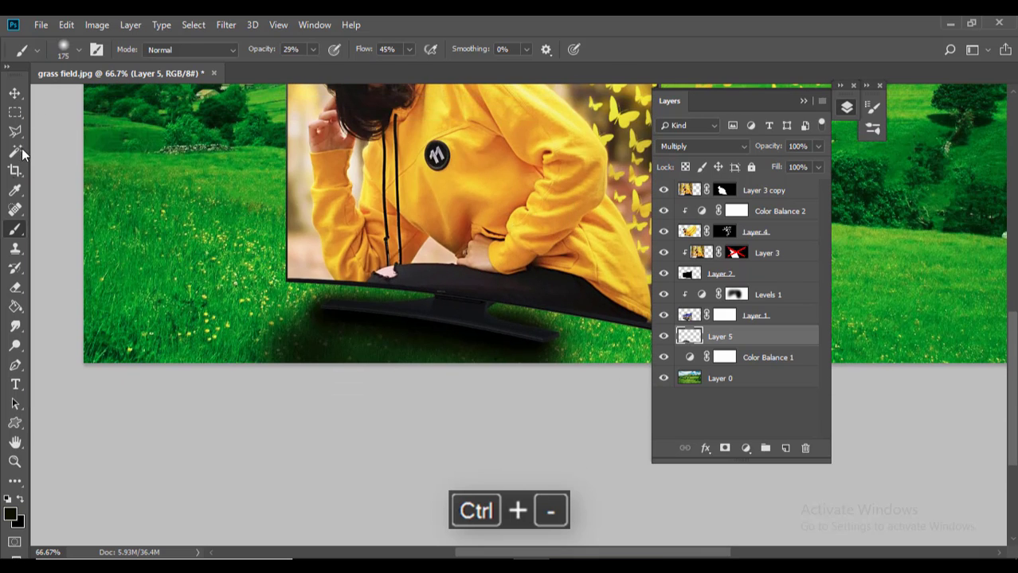
{"action": "left_click", "coordinate": [15, 94]}
{"action": "key", "text": "ctrl+equal"}
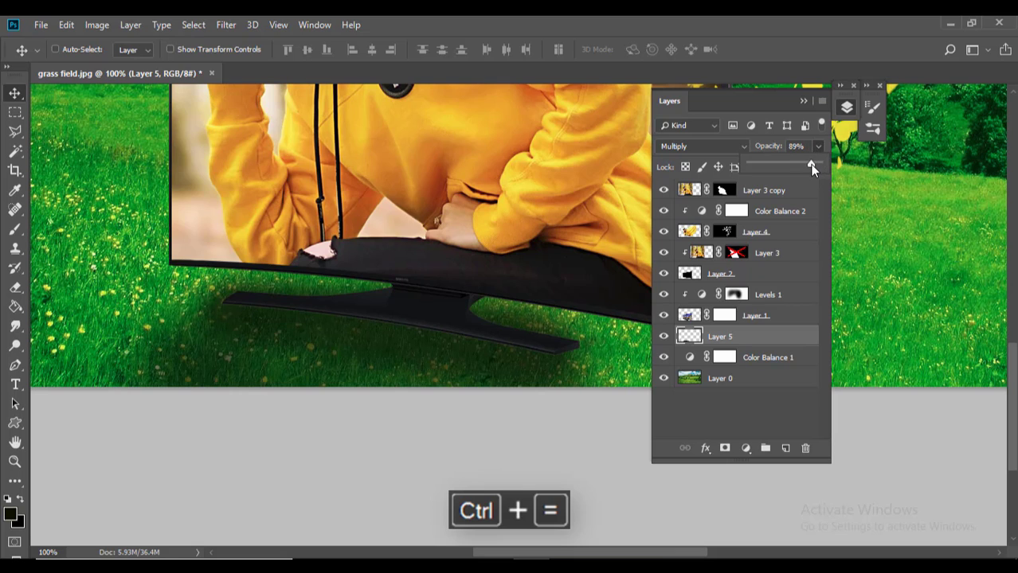
{"action": "left_click_drag", "start_coordinate": [811, 167], "coordinate": [814, 168]}
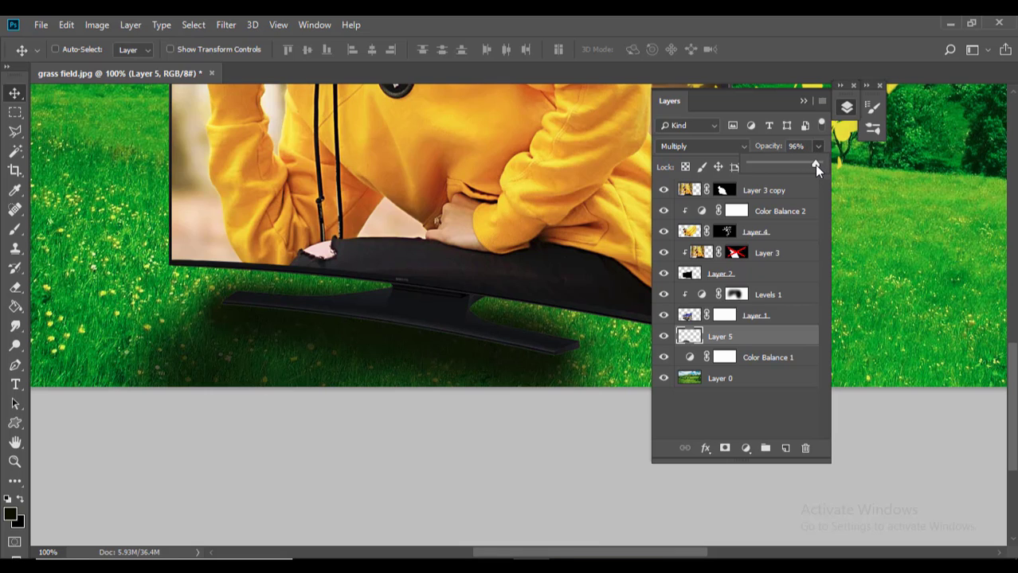
- Erase the excess shadow around the stand's right-hand end with a 100 px Eraser at 51% opacity and 58% flow
{"action": "left_click", "coordinate": [16, 288]}
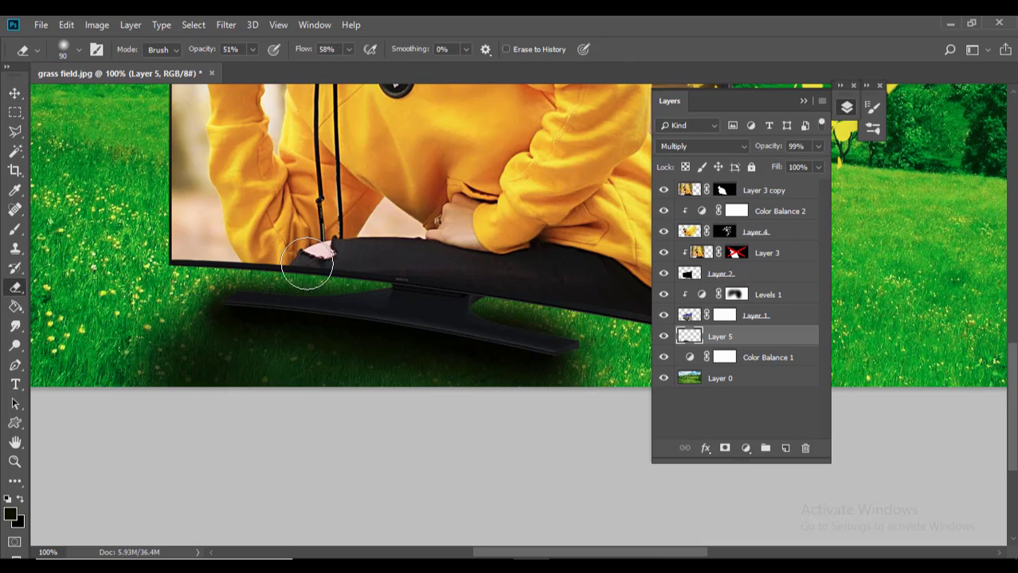
{"action": "key", "text": "bracketright"}
{"action": "key", "text": "bracketright"}
{"action": "key", "text": "bracketright"}
{"action": "key", "text": "bracketright"}
{"action": "key", "text": "bracketright"}
{"action": "key", "text": "bracketright"}
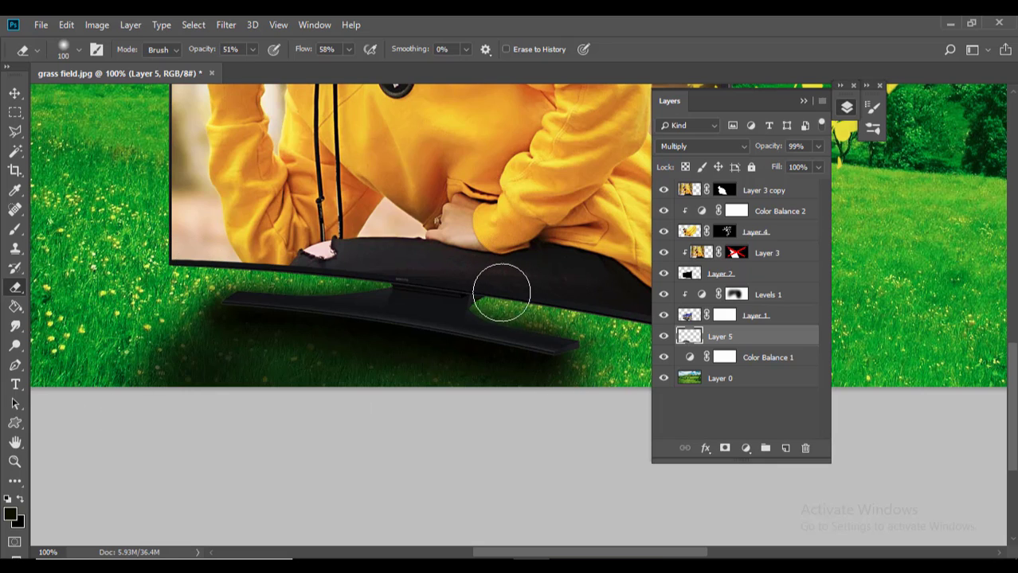
{"action": "mouse_move", "coordinate": [502, 288]}
{"action": "left_mouse_down"}
{"action": "mouse_move", "coordinate": [581, 313]}
{"action": "mouse_move", "coordinate": [594, 328]}
{"action": "mouse_move", "coordinate": [595, 400]}
{"action": "left_mouse_up"}
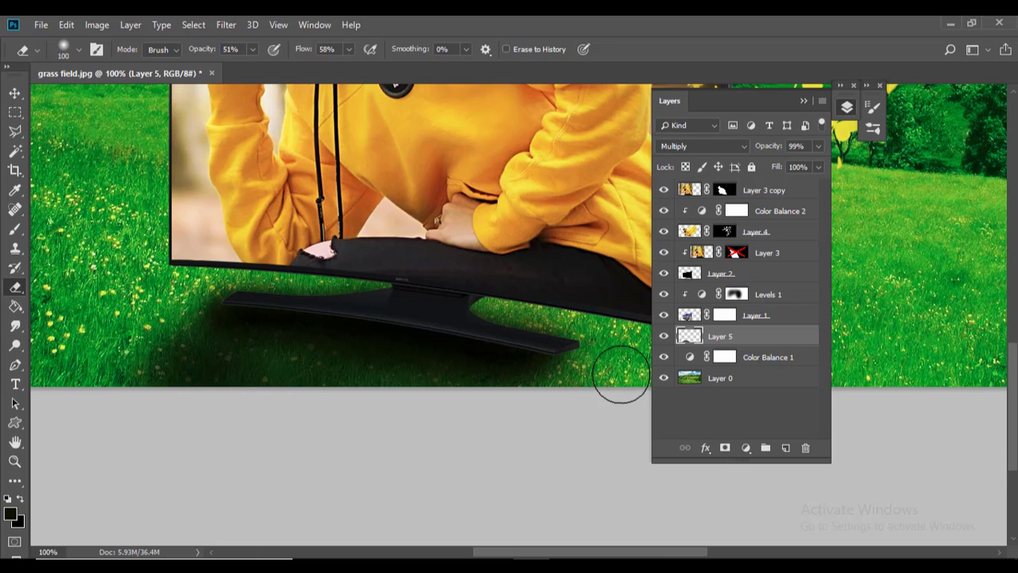
- Erase the stray shadow from the grass gap between the TV and its stand with a 35 px Eraser at 51% opacity
{"action": "key", "text": "bracketright"}
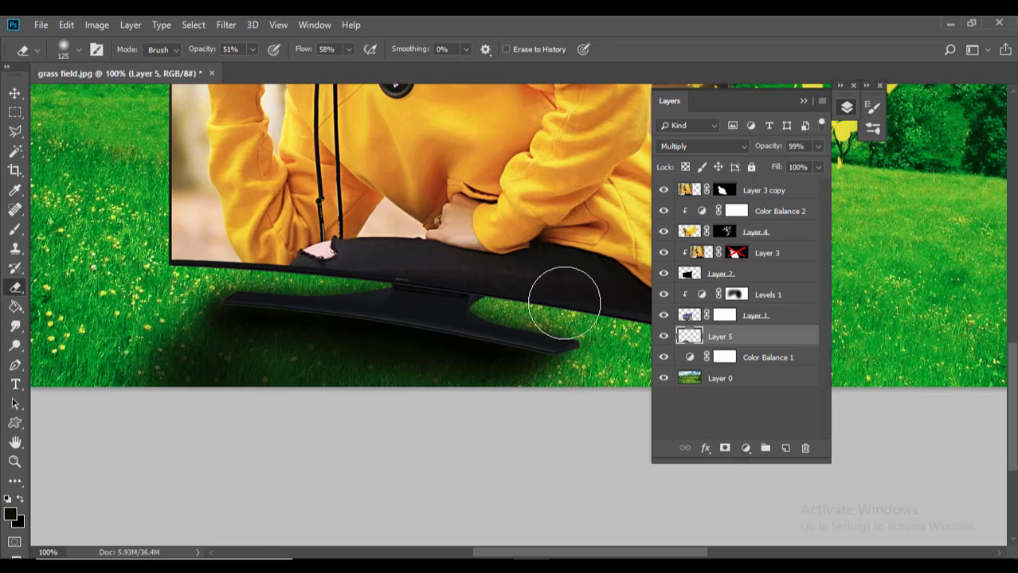
{"action": "key", "text": "bracketleft"}
{"action": "key", "text": "bracketleft"}
{"action": "key", "text": "bracketleft"}
{"action": "key", "text": "bracketleft"}
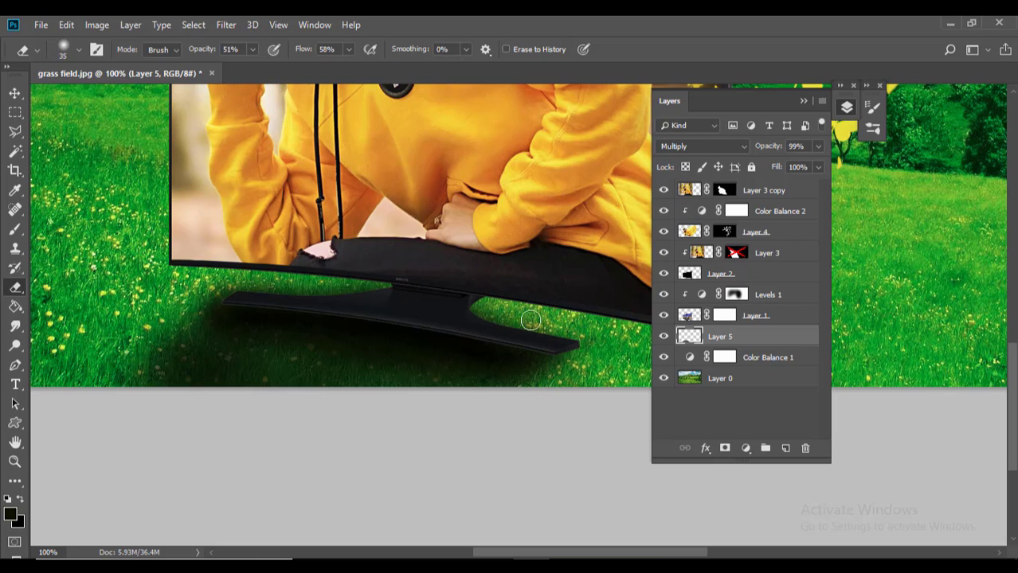
{"action": "left_click_drag", "start_coordinate": [531, 320], "coordinate": [498, 309]}
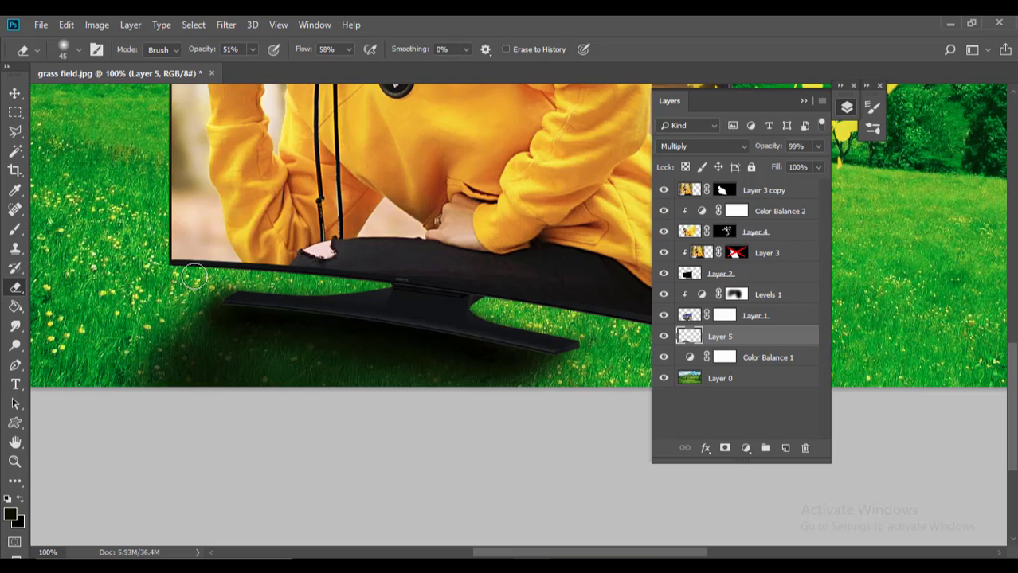
{"action": "key", "text": "bracketright"}
{"action": "key", "text": "bracketright"}
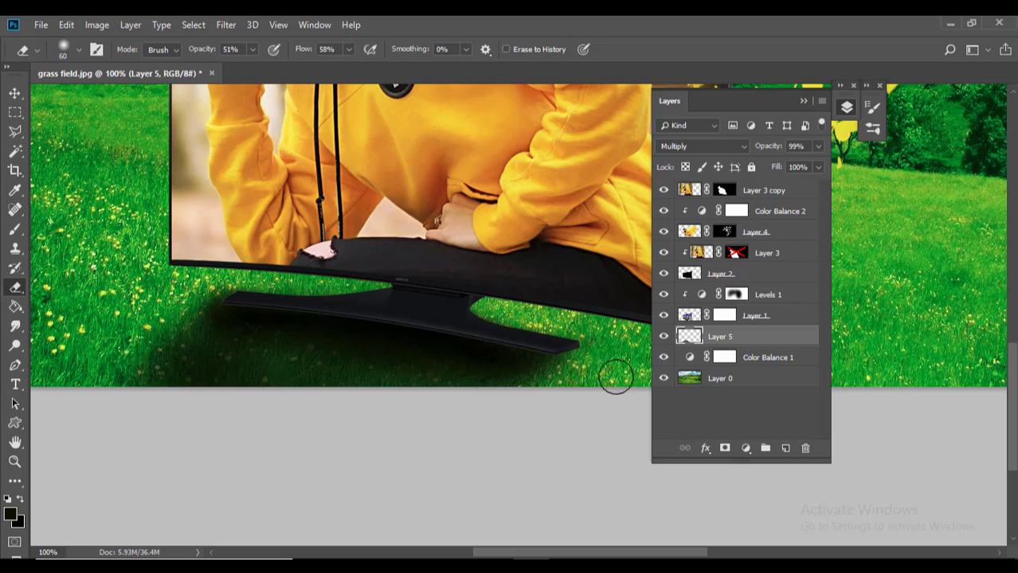
- Soften the shadow's lower edge on the grass below the stand with a 150 px Eraser at 21% opacity
{"action": "key", "text": "w"}
{"action": "left_click_drag", "start_coordinate": [251, 49], "coordinate": [245, 68]}
{"action": "key", "text": "bracketright"}
{"action": "key", "text": "bracketright"}
{"action": "key", "text": "bracketright"}
{"action": "key", "text": "bracketright"}
{"action": "key", "text": "bracketright"}
{"action": "key", "text": "bracketright"}
{"action": "key", "text": "bracketright"}
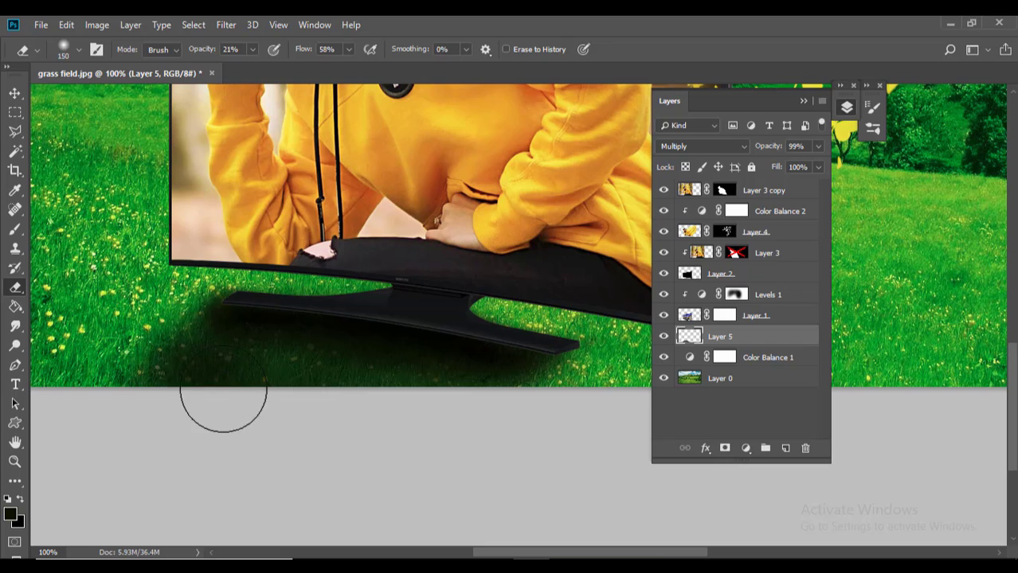
{"action": "mouse_move", "coordinate": [211, 399]}
{"action": "left_mouse_down"}
{"action": "mouse_move", "coordinate": [70, 437]}
{"action": "mouse_move", "coordinate": [423, 435]}
{"action": "mouse_move", "coordinate": [280, 405]}
{"action": "mouse_move", "coordinate": [187, 401]}
{"action": "mouse_move", "coordinate": [259, 393]}
{"action": "mouse_move", "coordinate": [125, 411]}
{"action": "mouse_move", "coordinate": [147, 380]}
{"action": "mouse_move", "coordinate": [108, 394]}
{"action": "mouse_move", "coordinate": [127, 407]}
{"action": "mouse_move", "coordinate": [421, 401]}
{"action": "mouse_move", "coordinate": [212, 437]}
{"action": "mouse_move", "coordinate": [544, 444]}
{"action": "mouse_move", "coordinate": [511, 429]}
{"action": "mouse_move", "coordinate": [409, 451]}
{"action": "mouse_move", "coordinate": [167, 398]}
{"action": "mouse_move", "coordinate": [173, 377]}
{"action": "mouse_move", "coordinate": [122, 375]}
{"action": "left_mouse_up"}
- Add a new empty layer directly above the TV's Layer 1, clipped to it
{"action": "key", "text": "ctrl+minus"}
{"action": "key", "text": "ctrl+minus"}
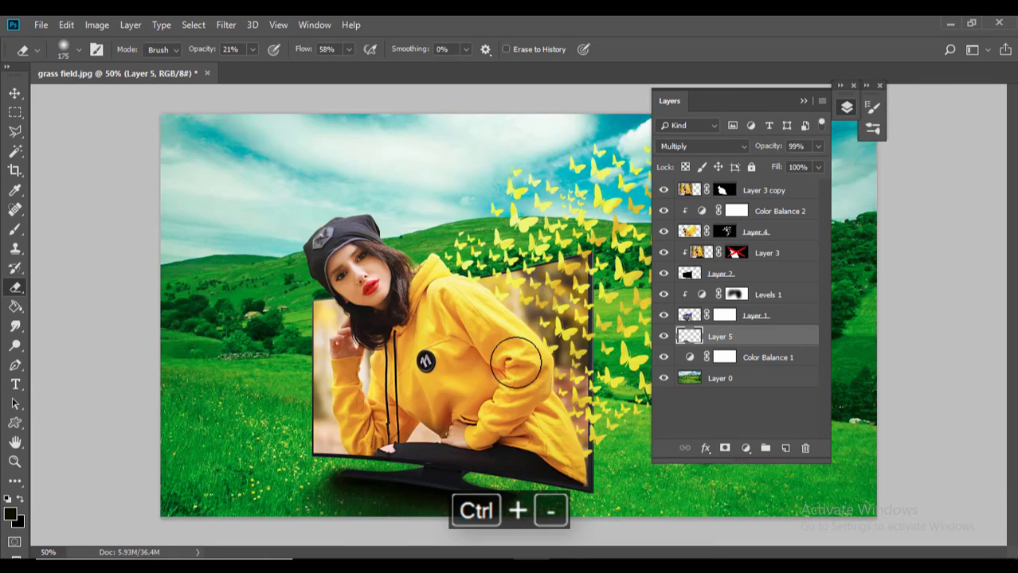
{"action": "key", "text": "ctrl+equal"}
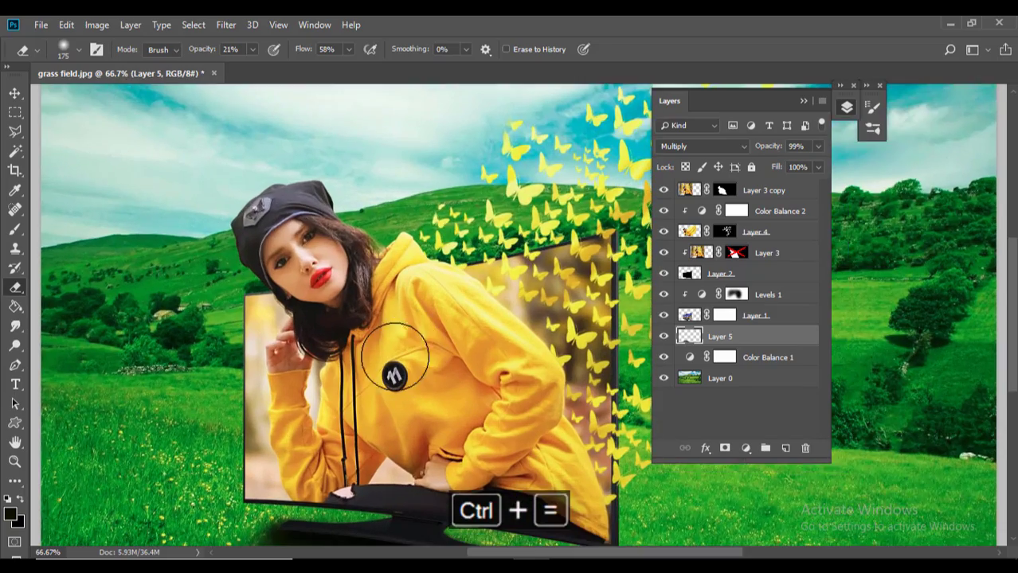
{"action": "left_click_drag", "start_coordinate": [385, 362], "coordinate": [381, 203]}
{"action": "left_click_drag", "start_coordinate": [378, 455], "coordinate": [373, 427]}
{"action": "key", "text": "ctrl+equal"}
{"action": "key", "text": "ctrl+equal"}
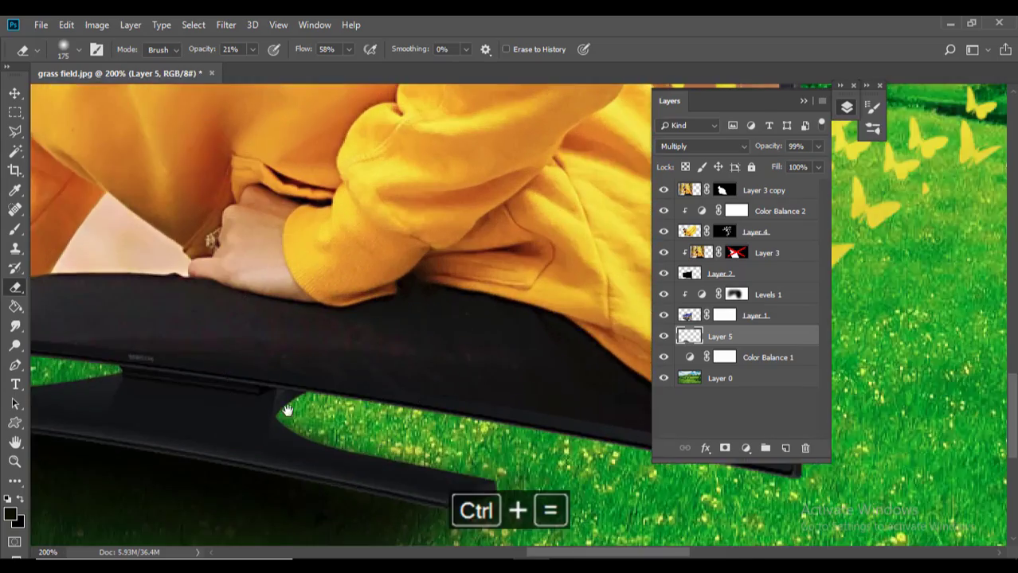
{"action": "left_click_drag", "start_coordinate": [288, 409], "coordinate": [426, 407]}
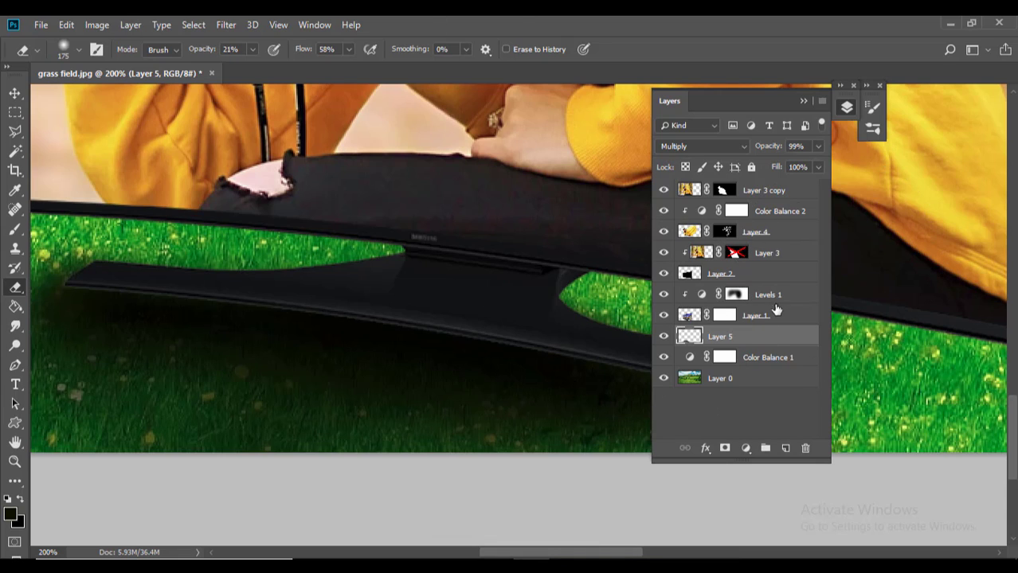
{"action": "left_click", "coordinate": [750, 317]}
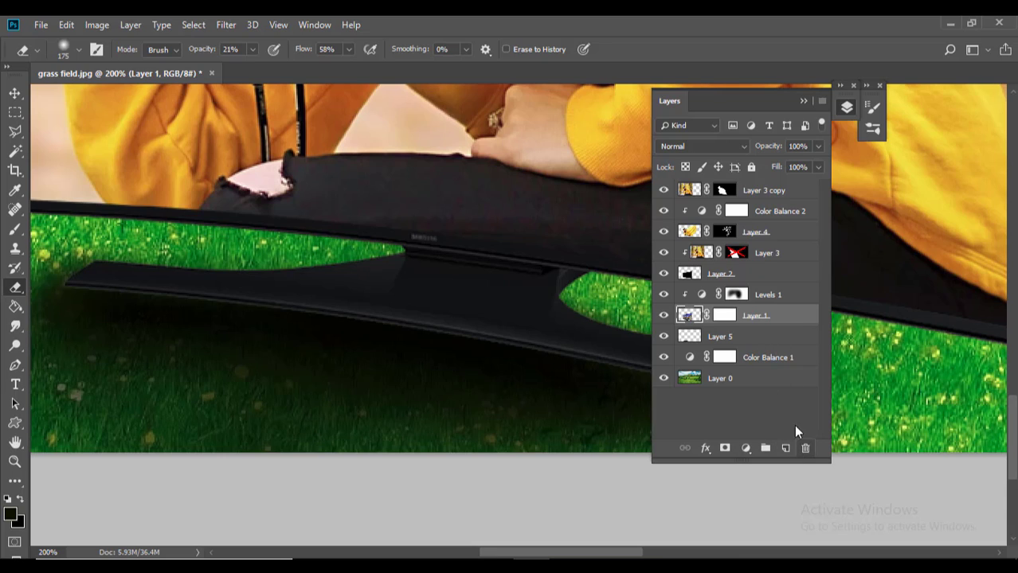
{"action": "left_click", "coordinate": [786, 450]}
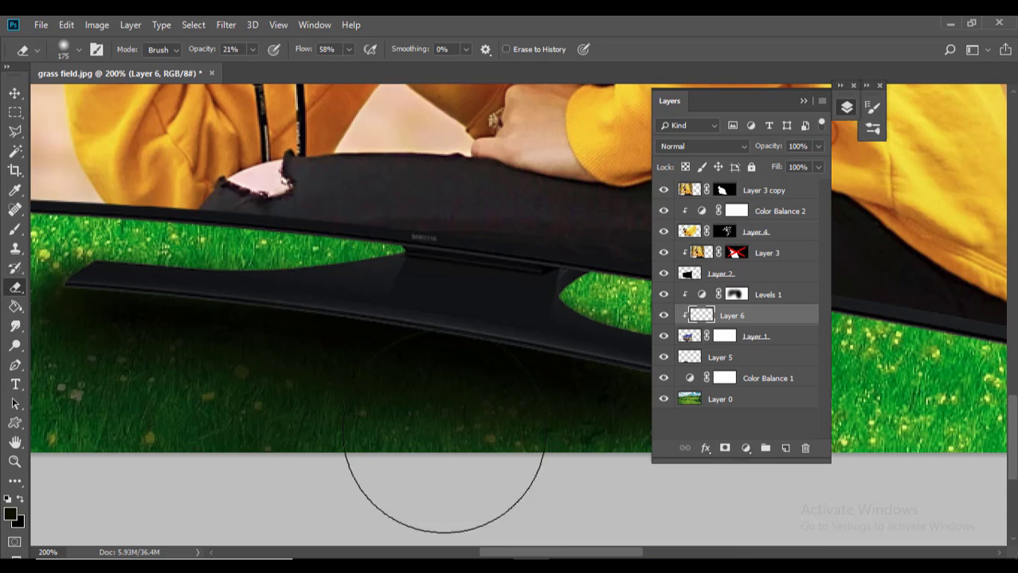
- Reduce the Eraser size to 30 px and set the foreground colour to pure black, 000000
{"action": "key", "text": "bracketleft"}
{"action": "key", "text": "bracketleft"}
{"action": "key", "text": "bracketleft"}
{"action": "key", "text": "bracketleft"}
{"action": "key", "text": "bracketleft"}
{"action": "key", "text": "bracketleft"}
{"action": "key", "text": "bracketleft"}
{"action": "key", "text": "bracketleft"}
{"action": "key", "text": "bracketleft"}
{"action": "key", "text": "bracketleft"}
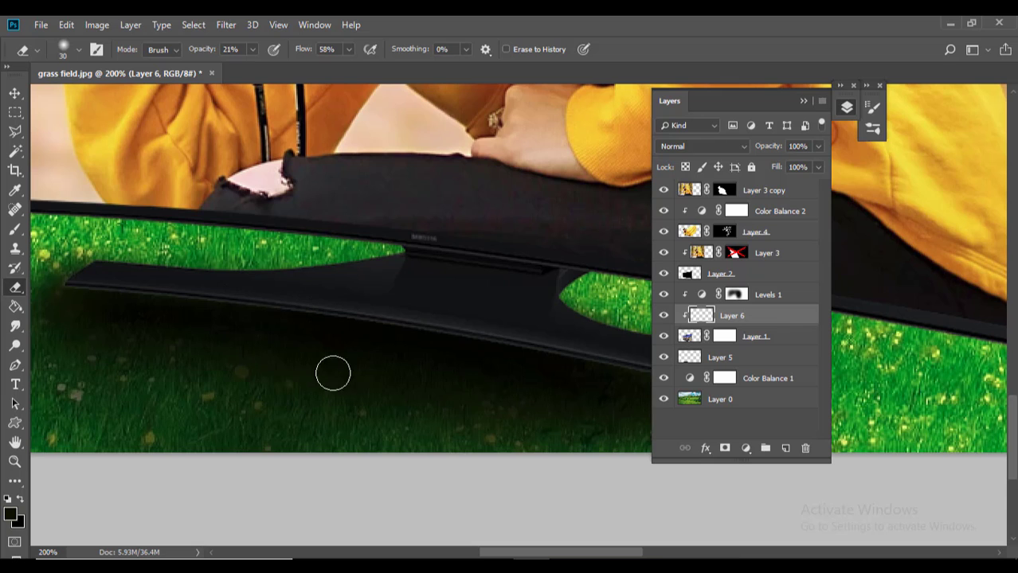
{"action": "left_click", "coordinate": [10, 515]}
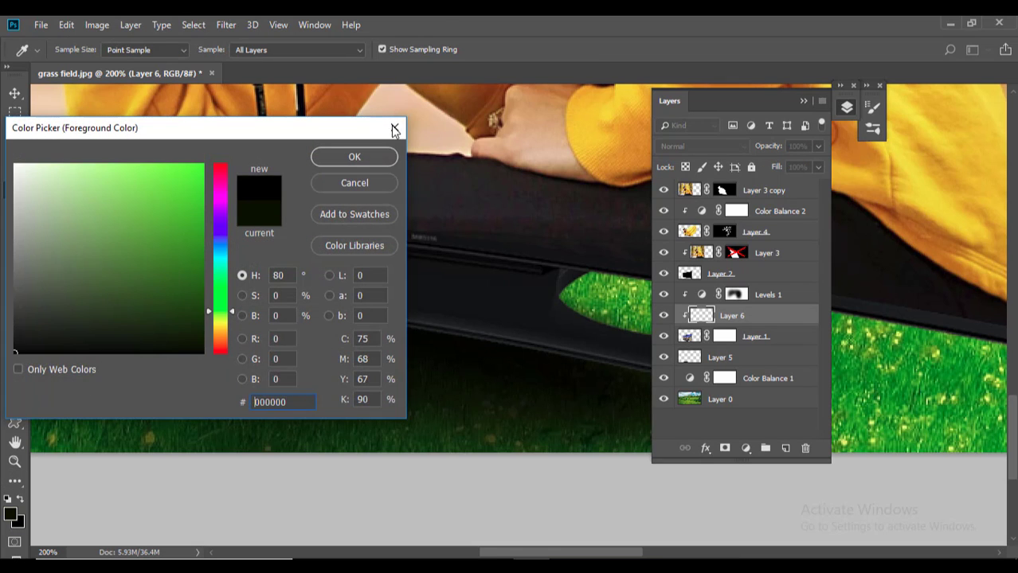
{"action": "left_click", "coordinate": [354, 157]}
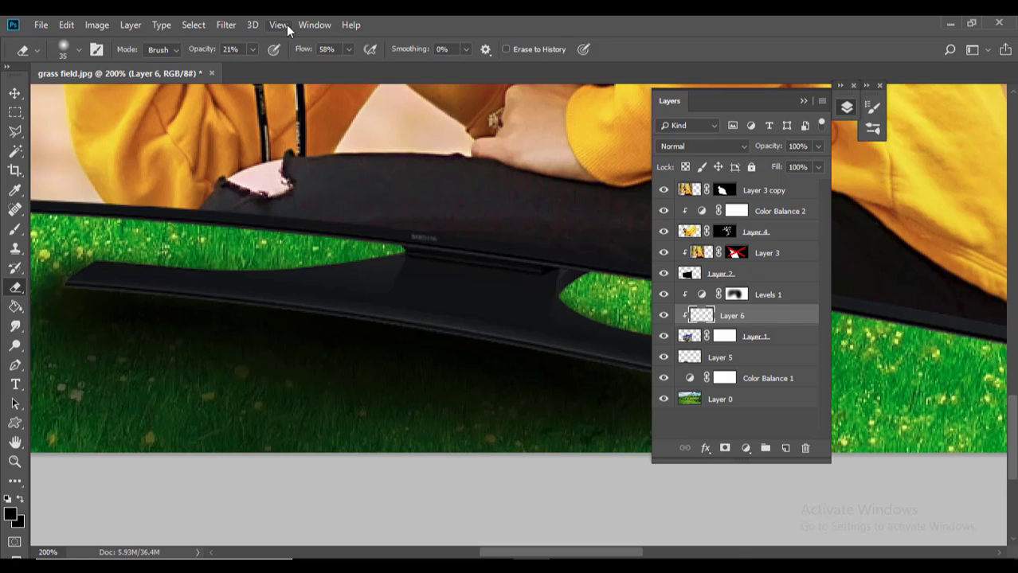
- Enlarge the brush for shading the TV stand on clipped Layer 6, and compare the image with that layer hidden and shown
{"action": "left_click", "coordinate": [251, 50]}
{"action": "key", "text": "bracketright"}
{"action": "key", "text": "bracketright"}
{"action": "key", "text": "bracketright"}
{"action": "left_click", "coordinate": [665, 318]}
{"action": "left_click", "coordinate": [665, 317]}
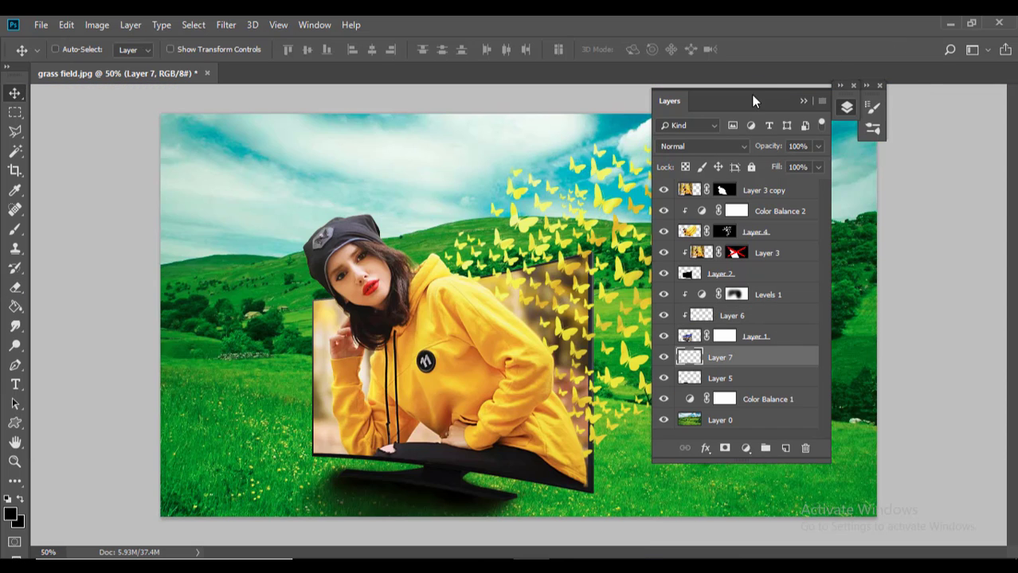
- Start a Field Blur on the grass field background, Layer 0, keeping 15 px blur at the central pin
{"action": "left_click_drag", "start_coordinate": [754, 101], "coordinate": [839, 139]}
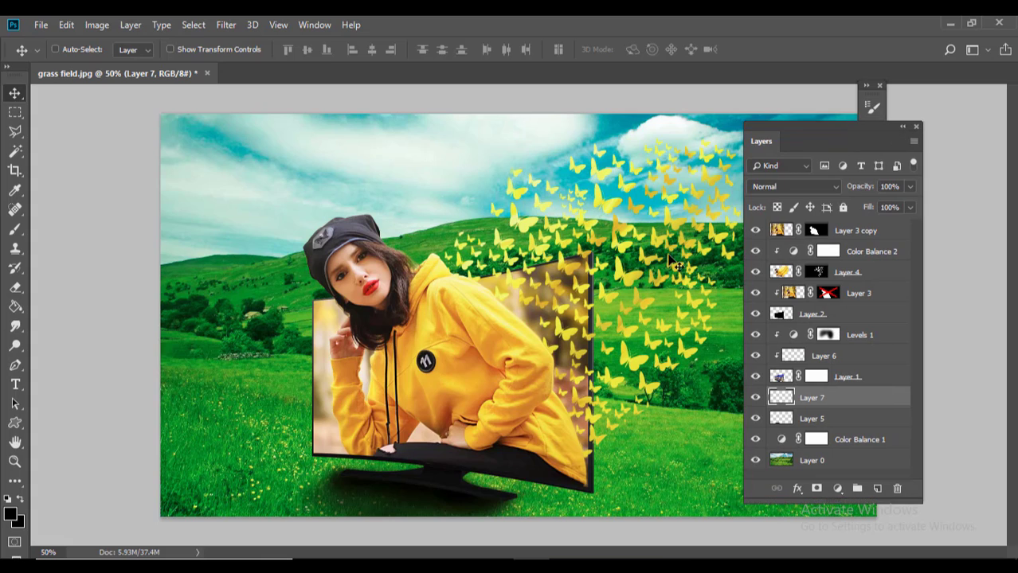
{"action": "left_click", "coordinate": [821, 462]}
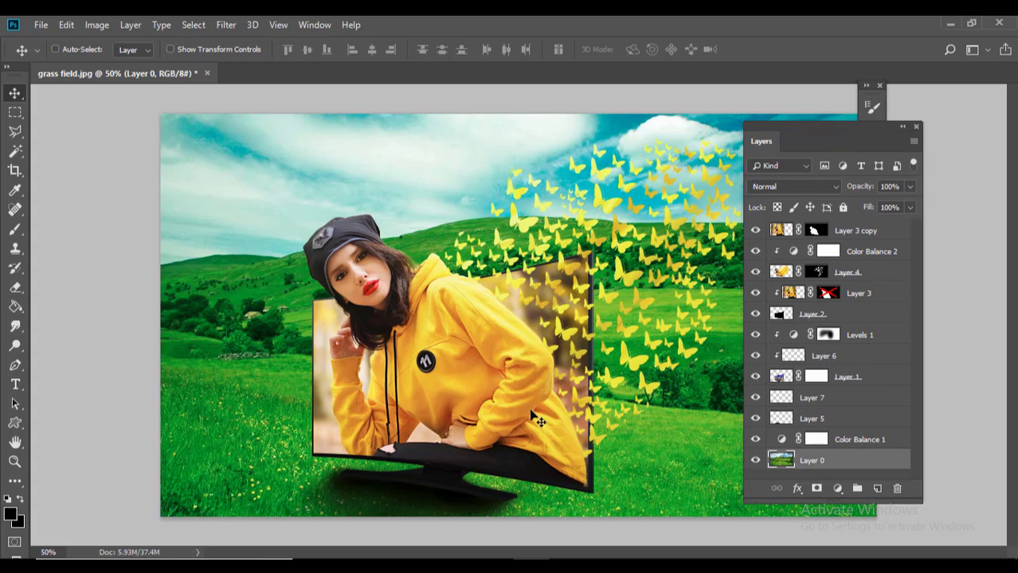
{"action": "left_click", "coordinate": [227, 24]}
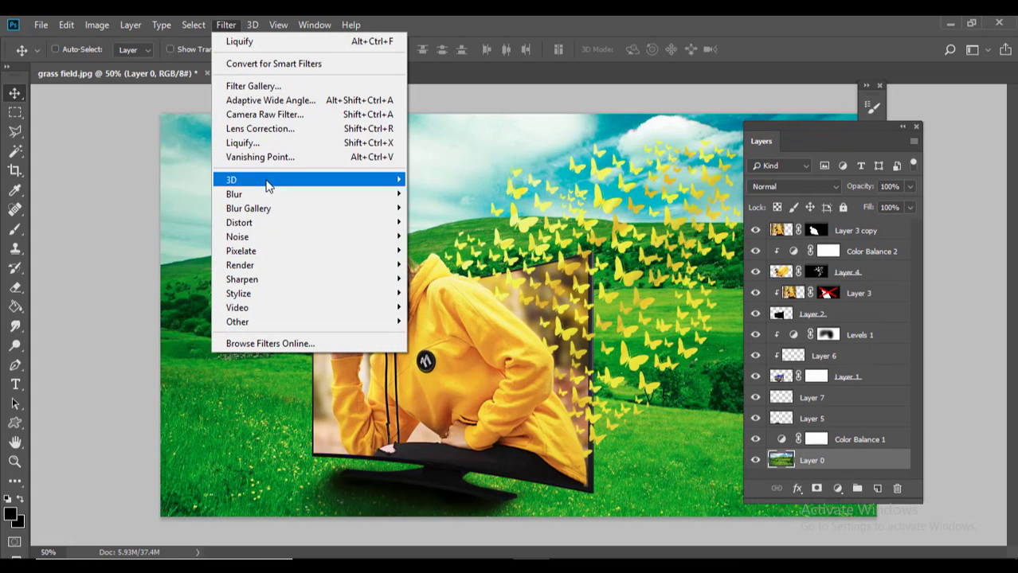
{"action": "mouse_move", "coordinate": [269, 186]}
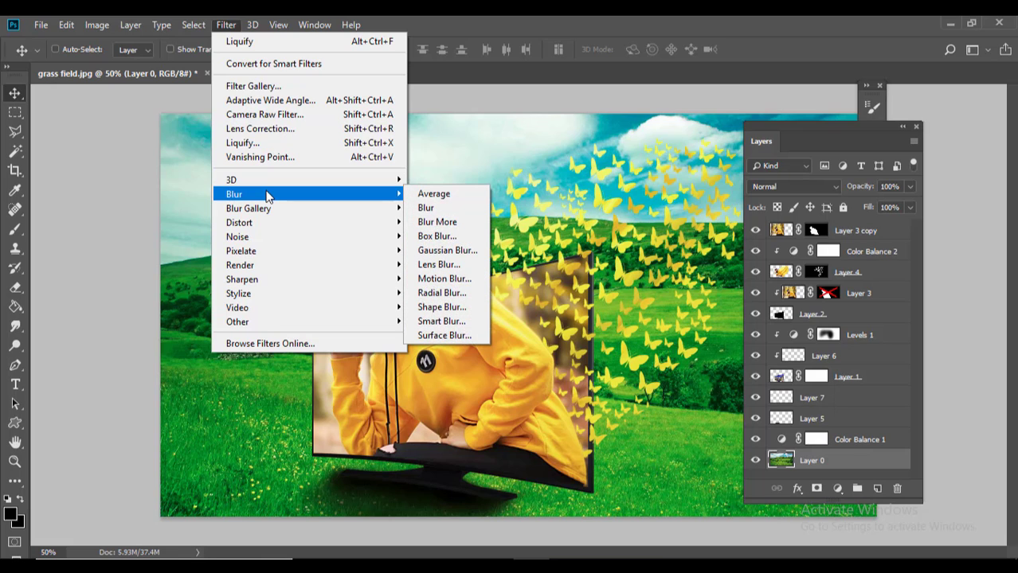
{"action": "mouse_move", "coordinate": [253, 212]}
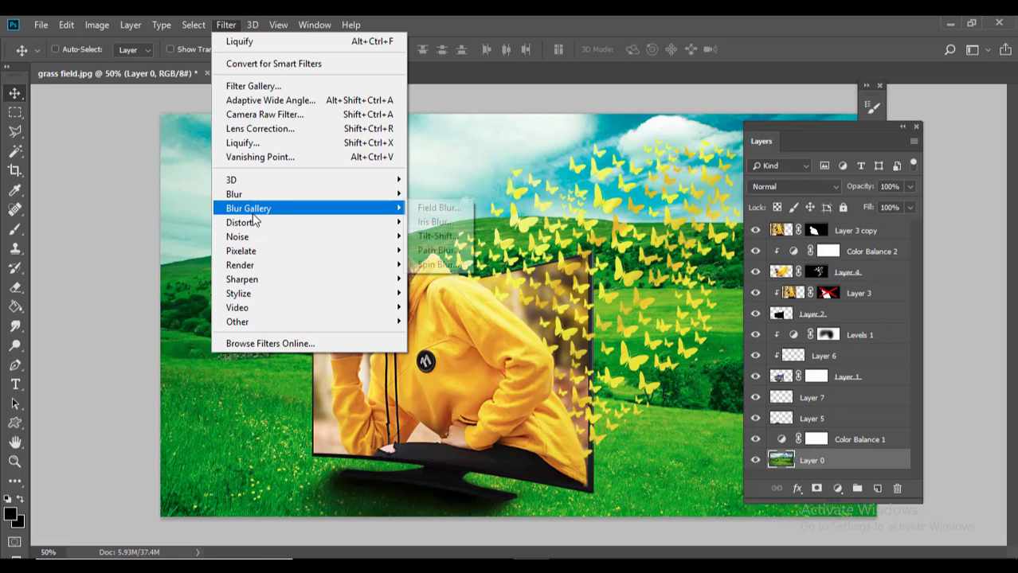
{"action": "left_click", "coordinate": [441, 213]}
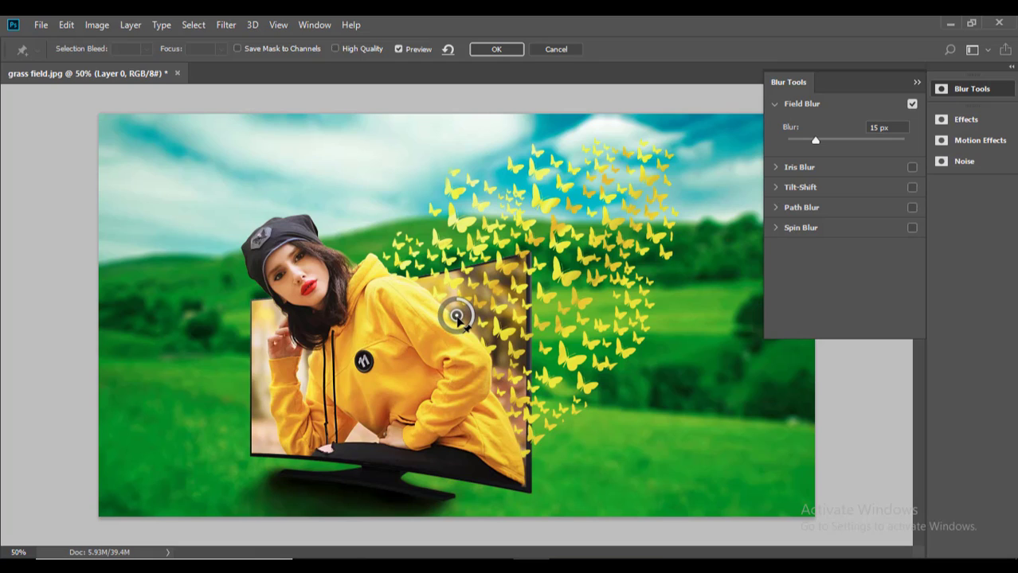
- Add a second blur pin on the grass beside the TV stand and reduce its blur to 3 px
{"action": "left_click", "coordinate": [459, 490]}
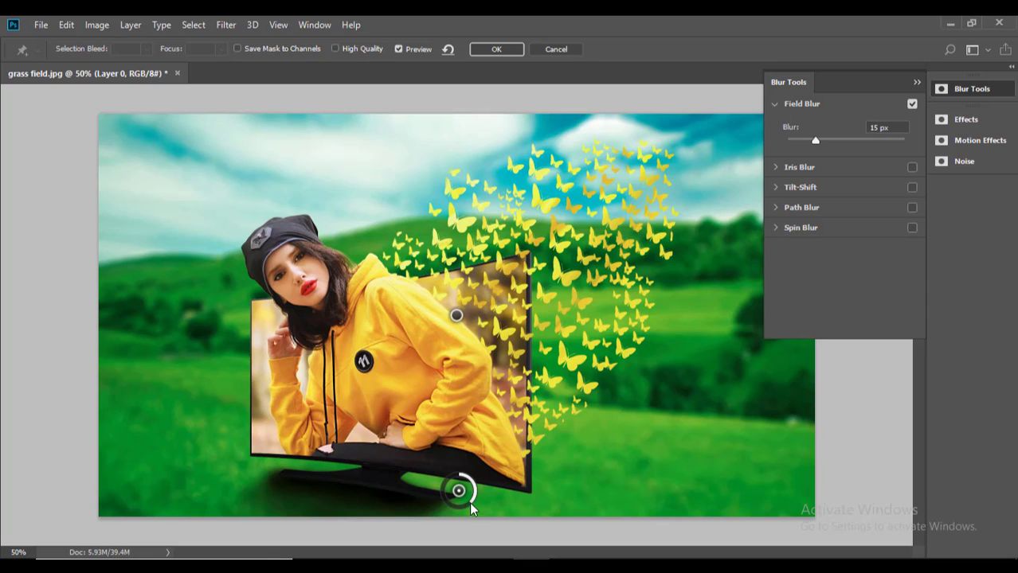
{"action": "mouse_move", "coordinate": [470, 510]}
{"action": "left_mouse_down"}
{"action": "mouse_move", "coordinate": [479, 489]}
{"action": "mouse_move", "coordinate": [474, 509]}
{"action": "left_mouse_up"}
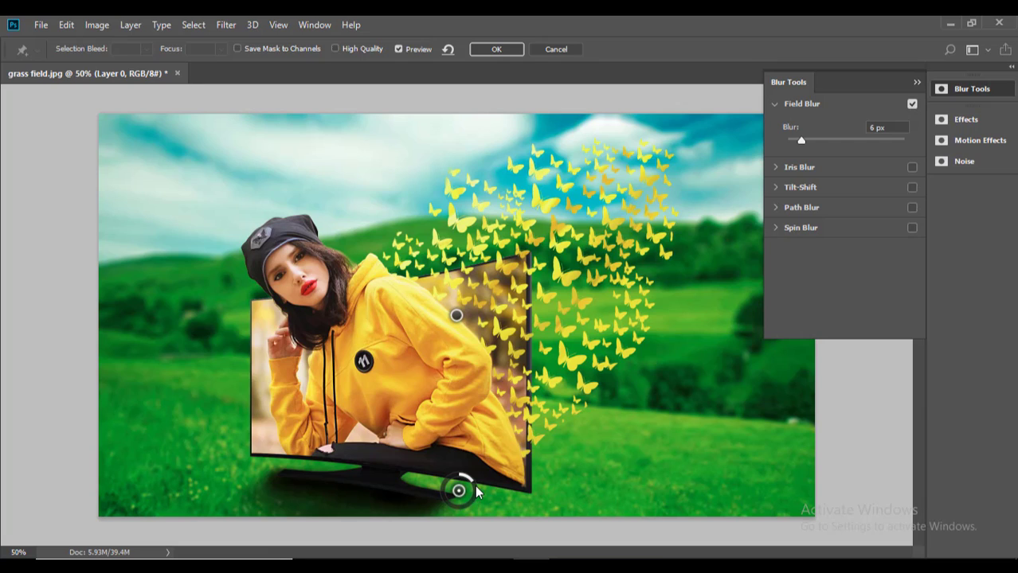
{"action": "left_click_drag", "start_coordinate": [472, 486], "coordinate": [473, 490]}
{"action": "key", "text": "ctrl+z"}
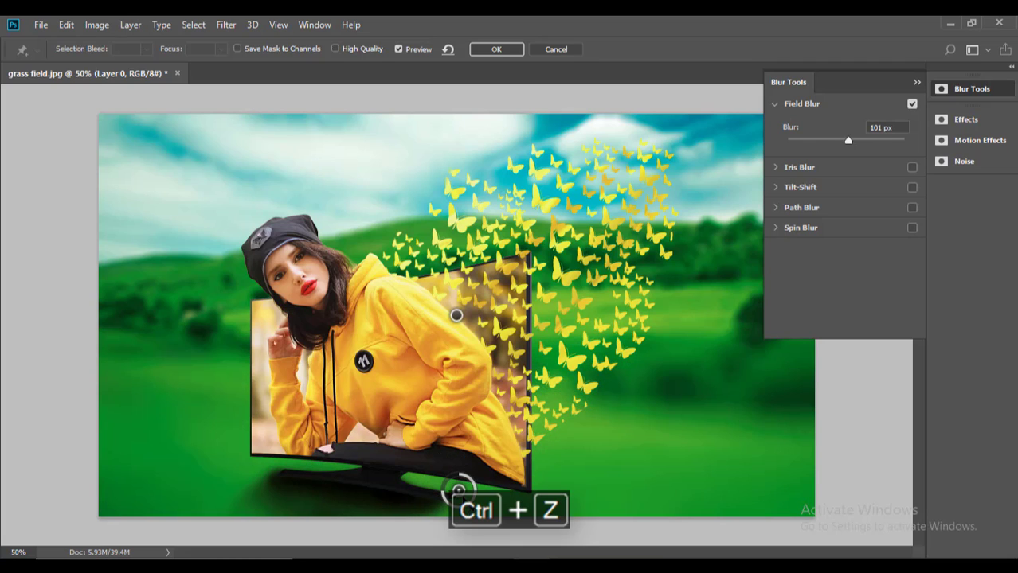
{"action": "left_click_drag", "start_coordinate": [446, 497], "coordinate": [465, 489]}
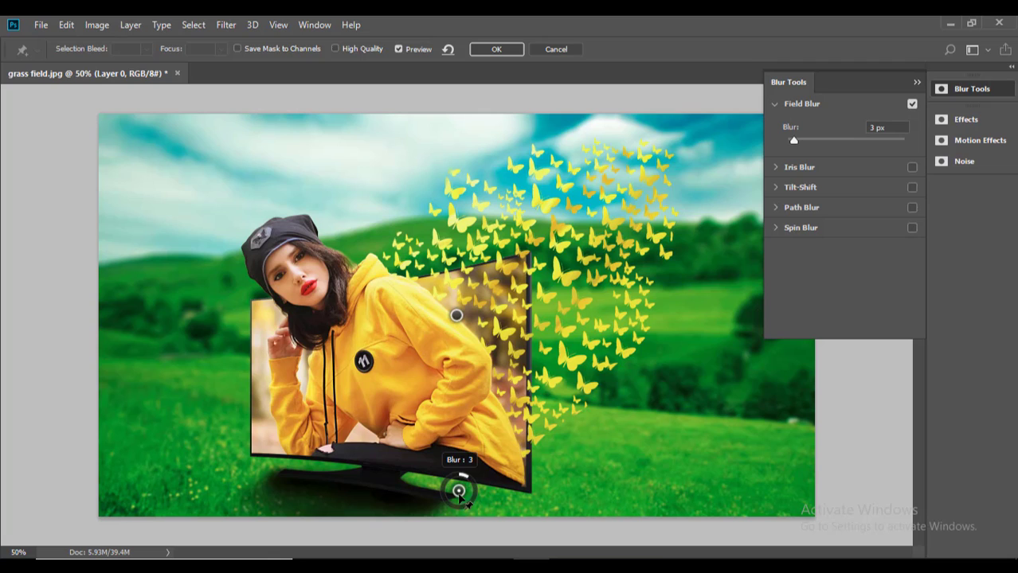
- Reposition the 3 px blur pin to the grass just below the TV's lower right corner and apply the Field Blur
{"action": "left_click_drag", "start_coordinate": [456, 496], "coordinate": [380, 493]}
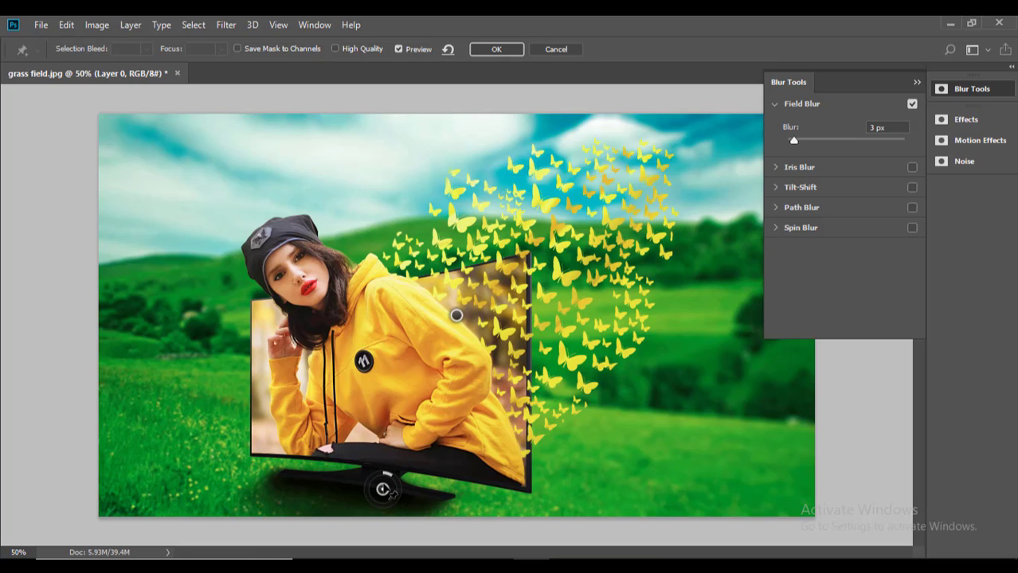
{"action": "left_click_drag", "start_coordinate": [391, 494], "coordinate": [470, 495]}
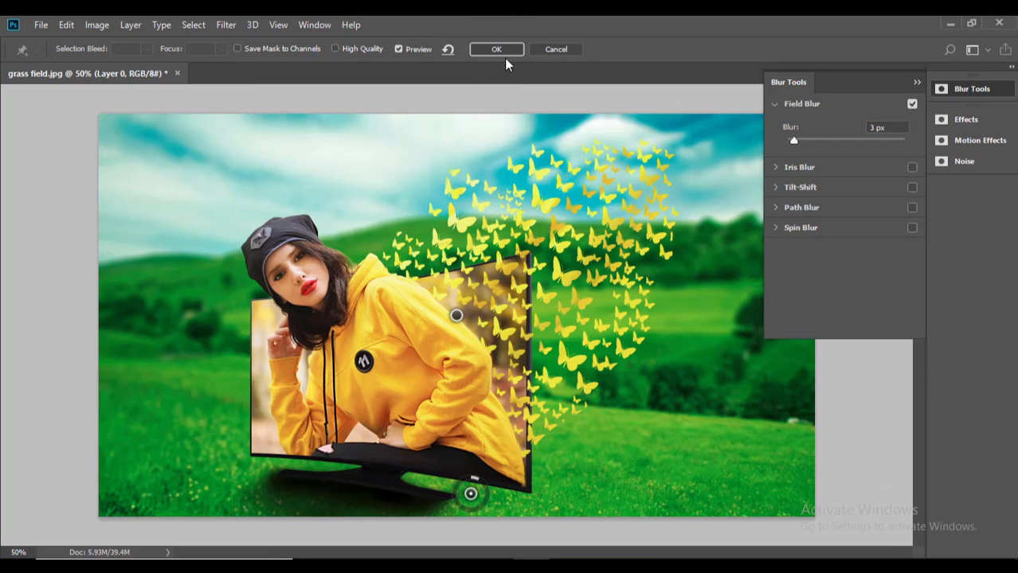
{"action": "key", "text": "Return"}
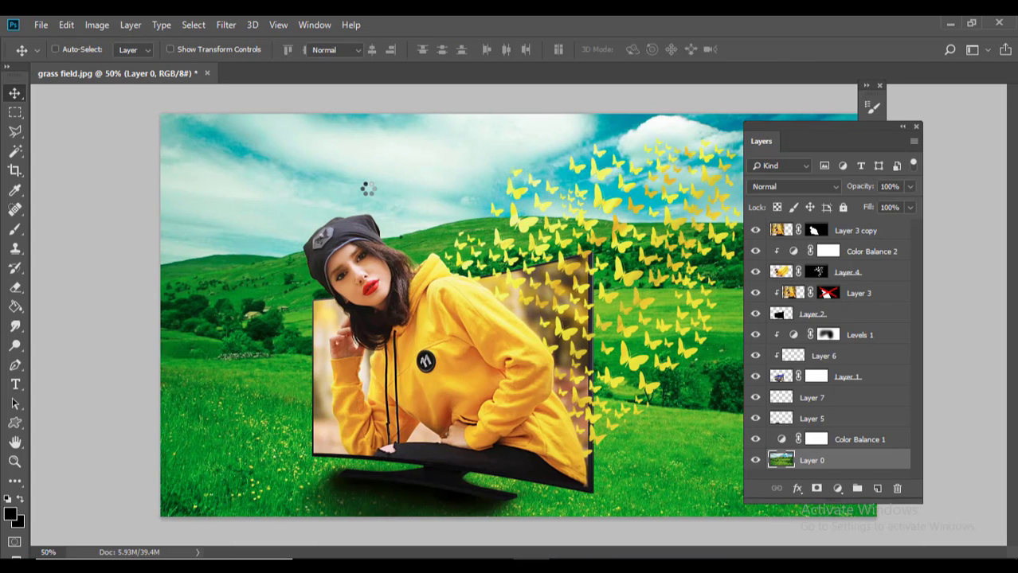
{"action": "key", "text": "ctrl+minus"}
{"action": "key", "text": "ctrl+equal"}
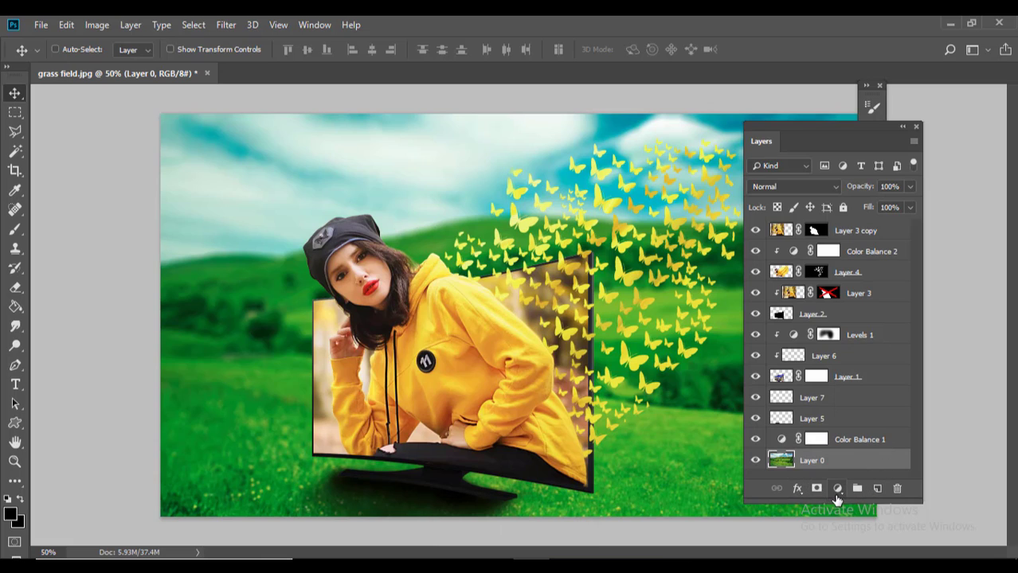
- Add a Levels adjustment directly above Layer 0, lower its output white level to 26, and nudge the input black point to darken the background
{"action": "left_click", "coordinate": [798, 488]}
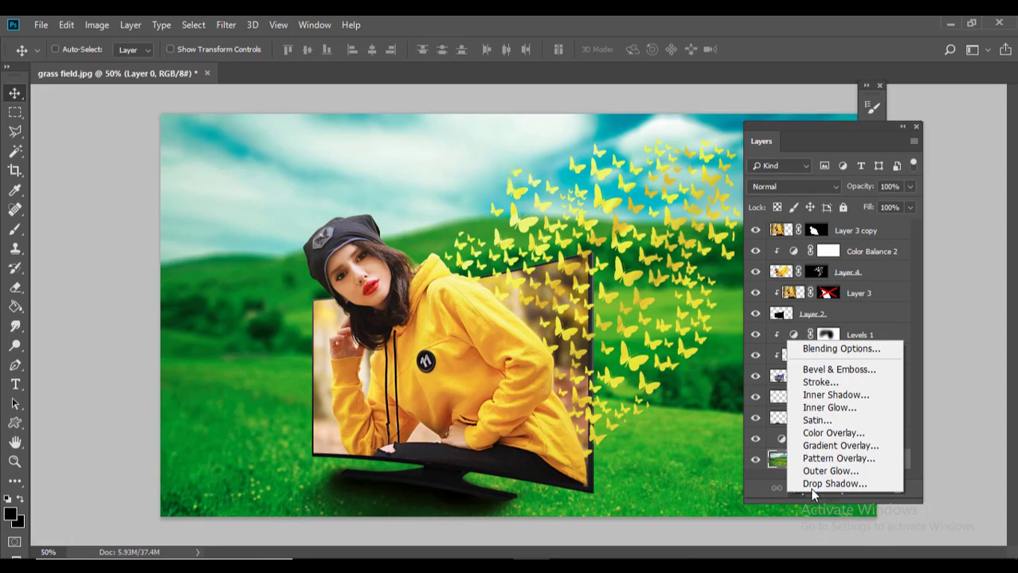
{"action": "left_click", "coordinate": [751, 494]}
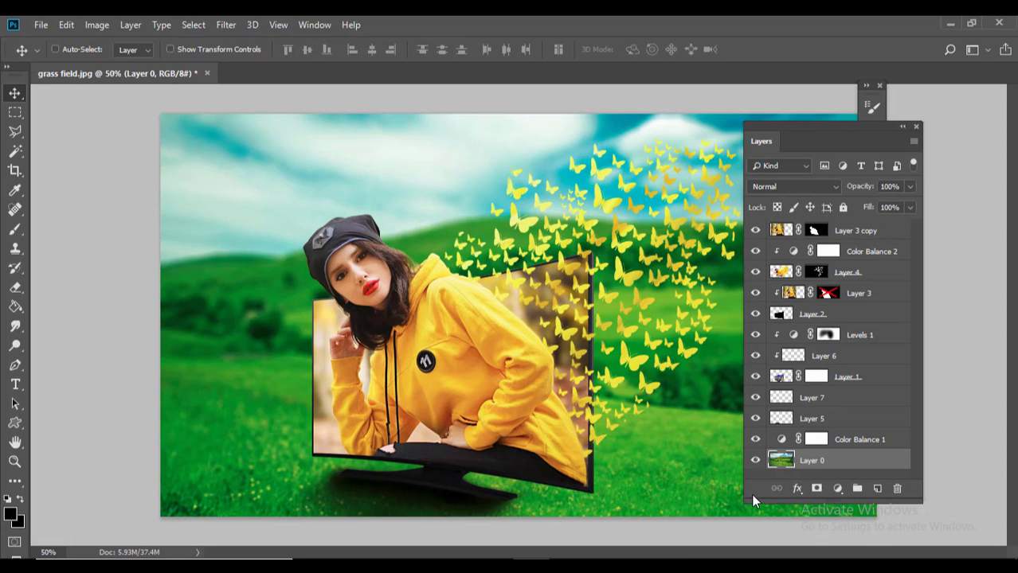
{"action": "left_click", "coordinate": [836, 488]}
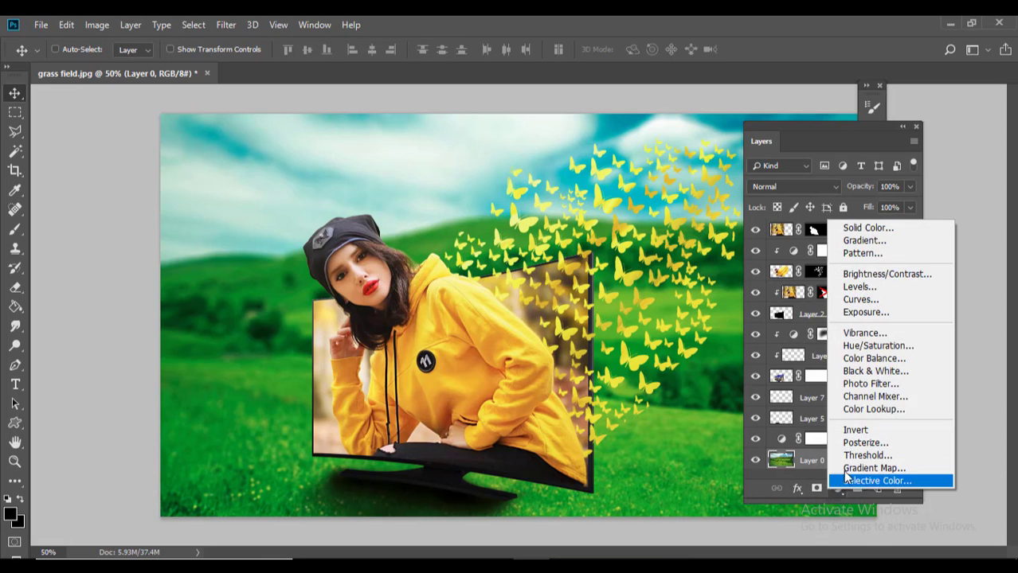
{"action": "left_click", "coordinate": [860, 288]}
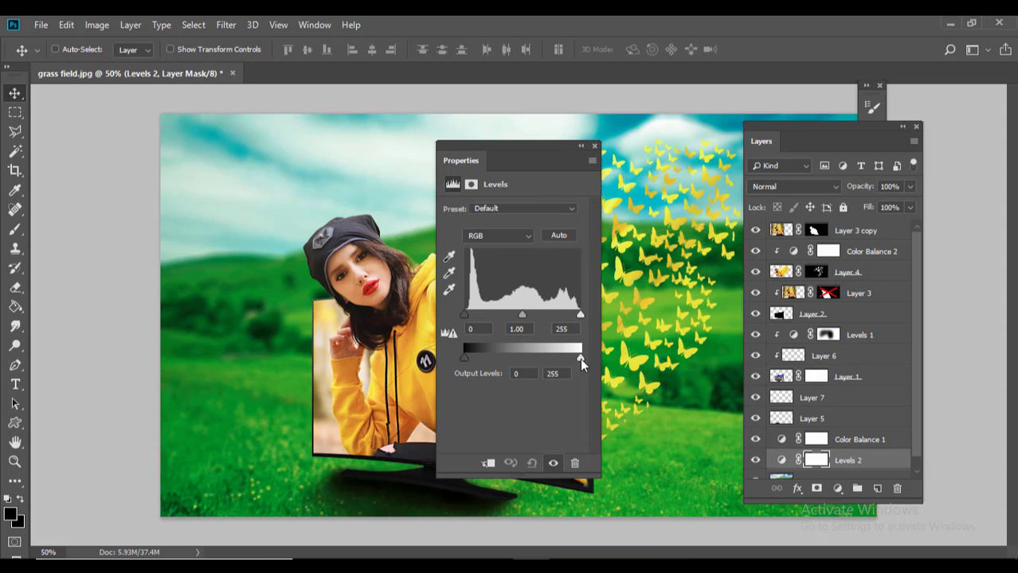
{"action": "left_click_drag", "start_coordinate": [578, 360], "coordinate": [475, 359]}
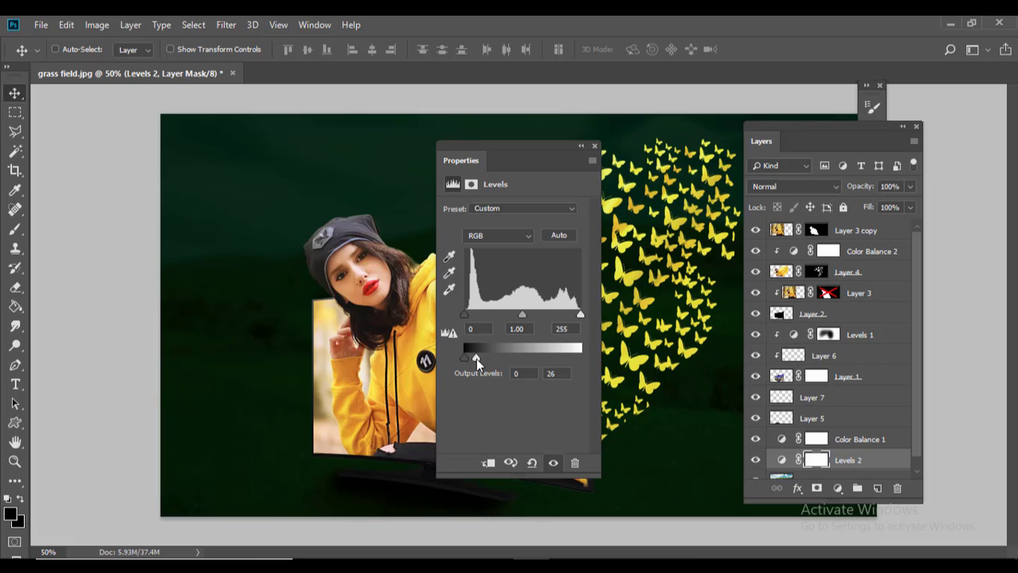
{"action": "left_click_drag", "start_coordinate": [466, 316], "coordinate": [469, 317]}
{"action": "left_click", "coordinate": [595, 147]}
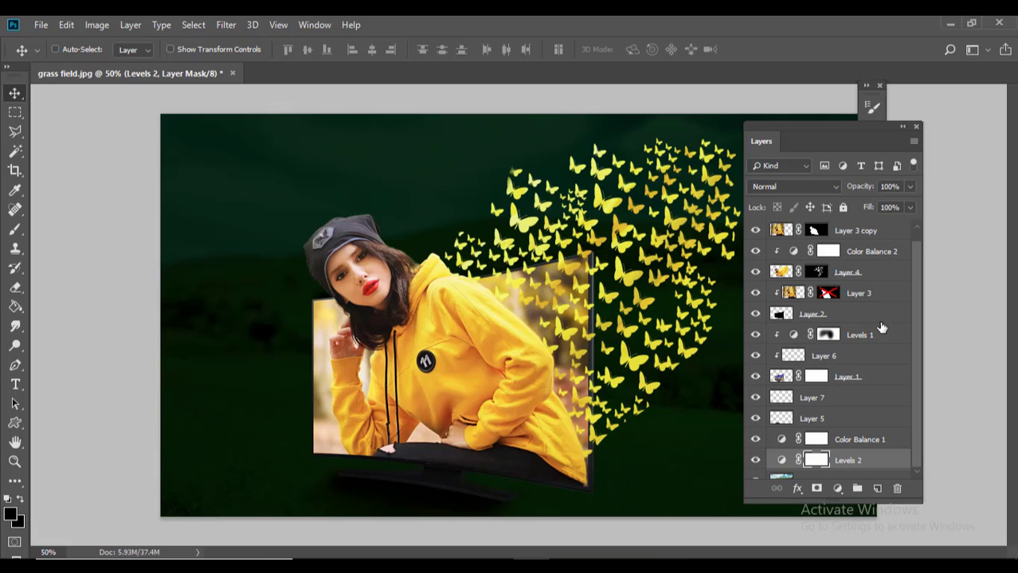
- Enlarge the soft black brush to 800 px and paint across the sky on the Levels 2 mask to restore its brightness
{"action": "scroll", "coordinate": [876, 328], "scroll_direction": "down", "scroll_amount": 1}
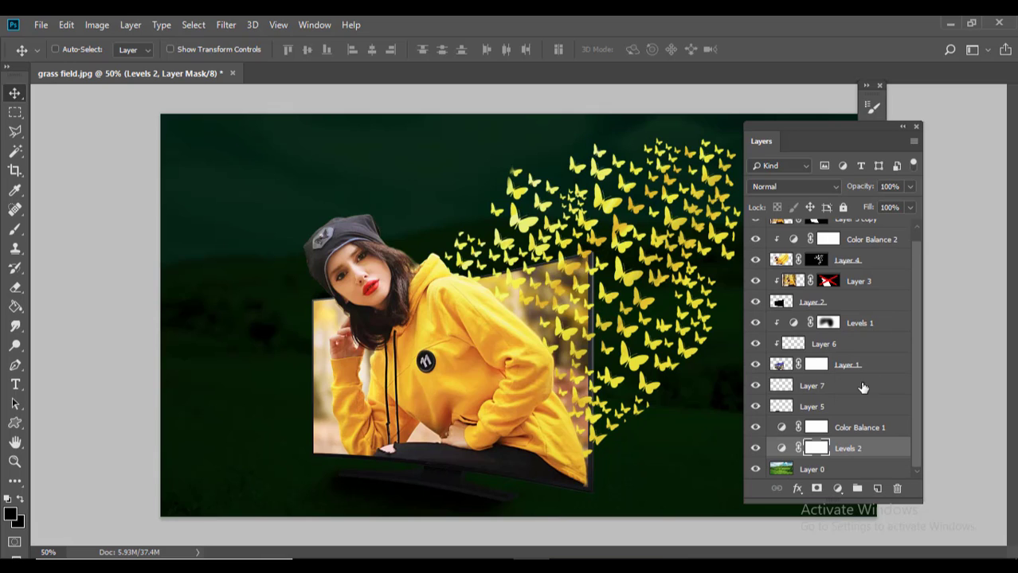
{"action": "left_click", "coordinate": [17, 231]}
{"action": "key", "text": "bracketright"}
{"action": "key", "text": "bracketright"}
{"action": "key", "text": "bracketright"}
{"action": "key", "text": "bracketright"}
{"action": "key", "text": "bracketright"}
{"action": "key", "text": "bracketright"}
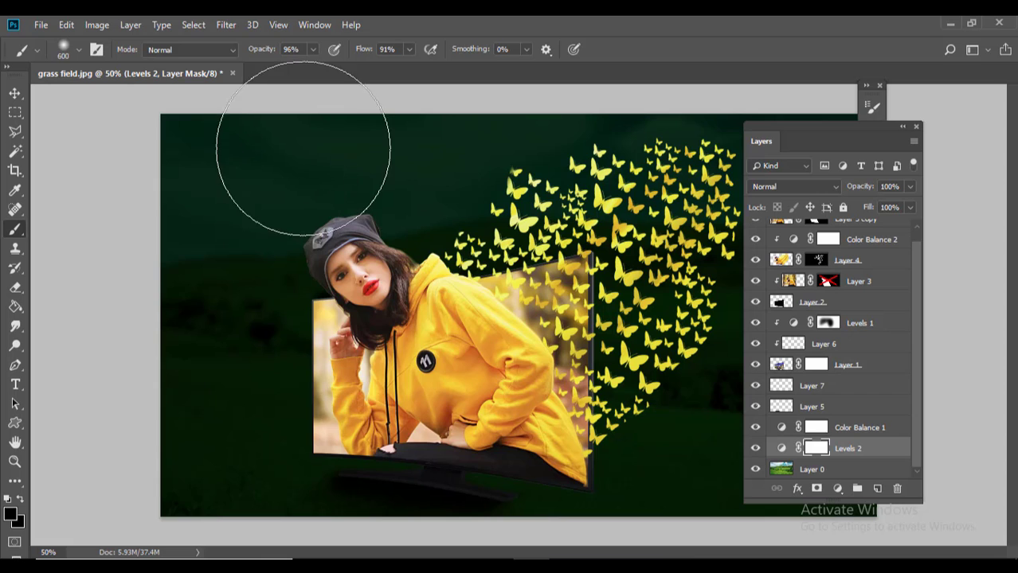
{"action": "key", "text": "bracketright"}
{"action": "key", "text": "bracketright"}
{"action": "mouse_move", "coordinate": [303, 149]}
{"action": "left_mouse_down"}
{"action": "mouse_move", "coordinate": [232, 126]}
{"action": "mouse_move", "coordinate": [104, 161]}
{"action": "mouse_move", "coordinate": [418, 164]}
{"action": "mouse_move", "coordinate": [900, 80]}
{"action": "left_mouse_up"}
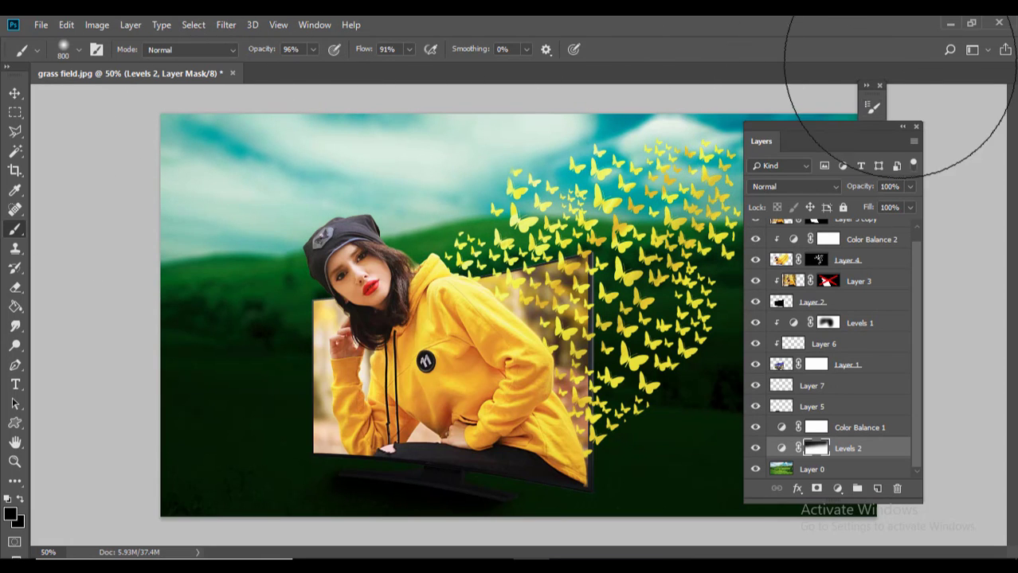
{"action": "left_click", "coordinate": [916, 126]}
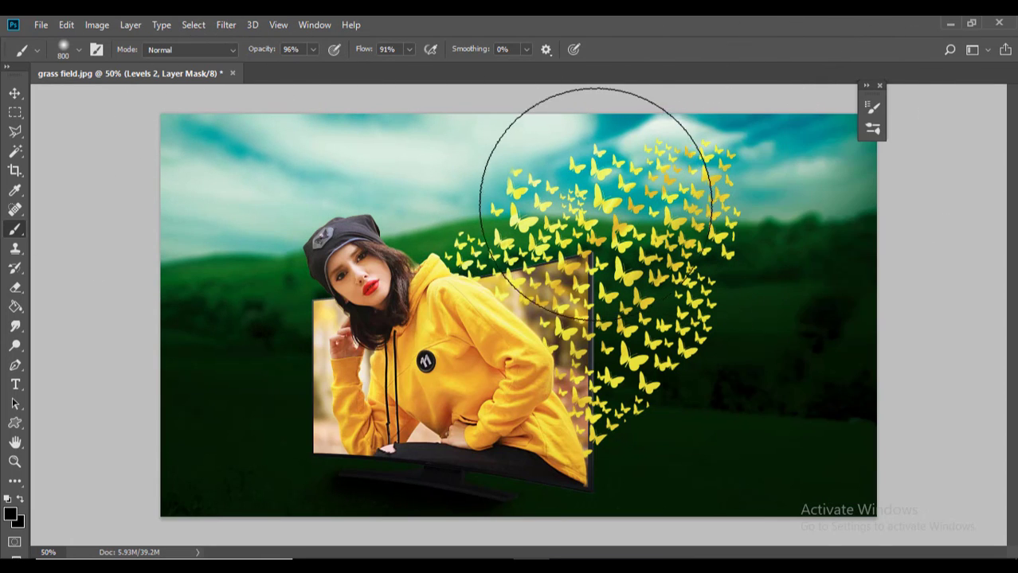
- Paint black on the Levels 2 mask over the hills and trees on both sides of the TV to brighten them
{"action": "mouse_move", "coordinate": [596, 203]}
{"action": "left_mouse_down"}
{"action": "mouse_move", "coordinate": [618, 187]}
{"action": "mouse_move", "coordinate": [523, 185]}
{"action": "mouse_move", "coordinate": [747, 190]}
{"action": "mouse_move", "coordinate": [756, 198]}
{"action": "mouse_move", "coordinate": [695, 215]}
{"action": "mouse_move", "coordinate": [684, 249]}
{"action": "mouse_move", "coordinate": [792, 247]}
{"action": "mouse_move", "coordinate": [704, 250]}
{"action": "left_mouse_up"}
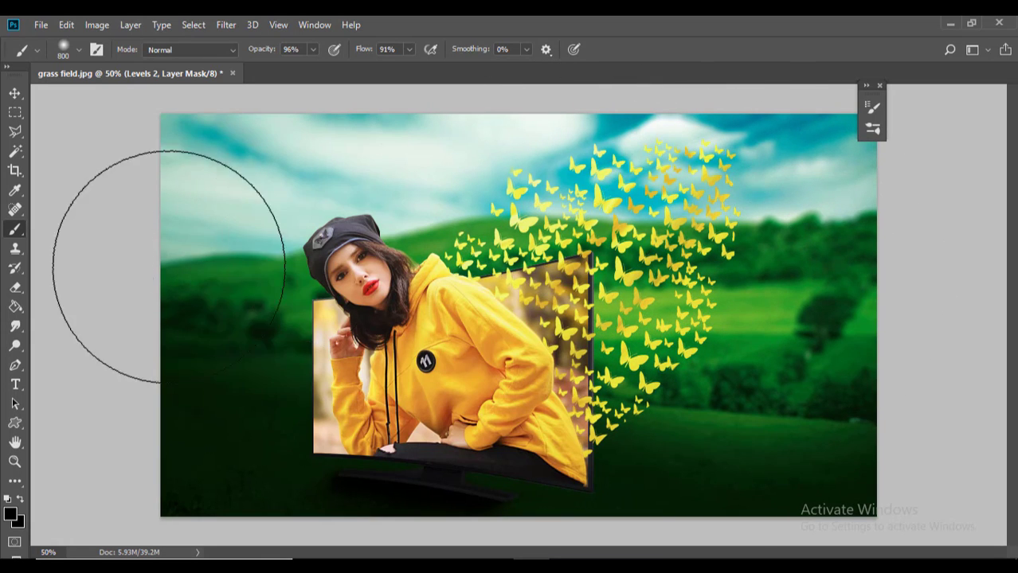
{"action": "left_click_drag", "start_coordinate": [168, 266], "coordinate": [216, 194]}
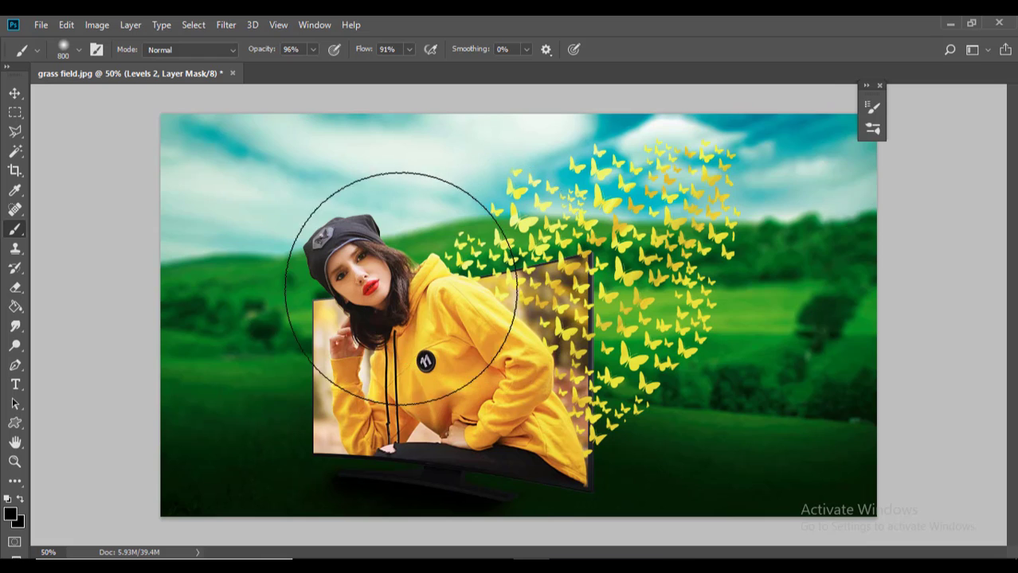
{"action": "left_click_drag", "start_coordinate": [273, 261], "coordinate": [104, 230]}
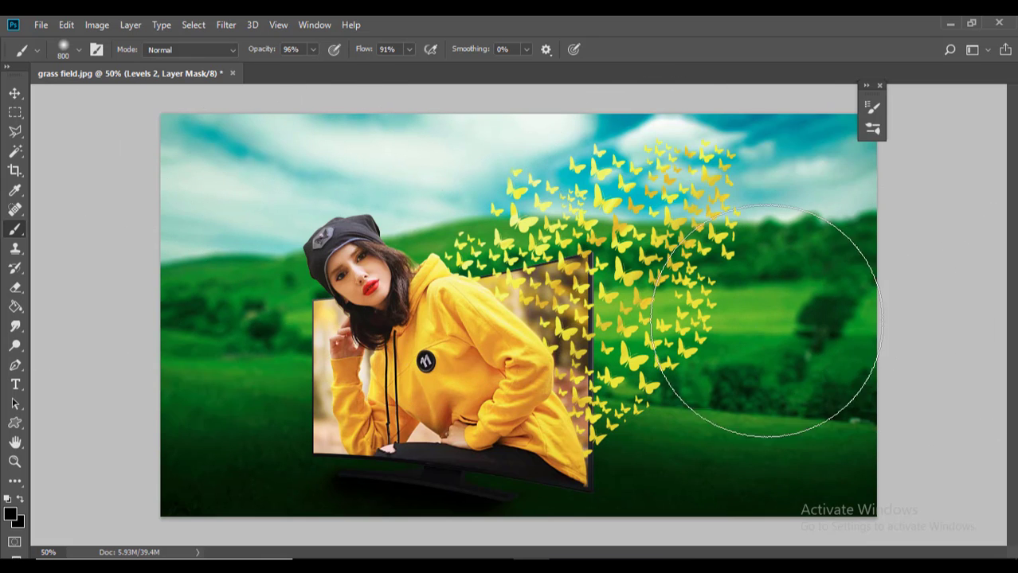
- Set the brush to 700 px, 47% opacity and 30% flow, and softly reveal the foreground grass on the Levels 2 mask
{"action": "left_click", "coordinate": [313, 49]}
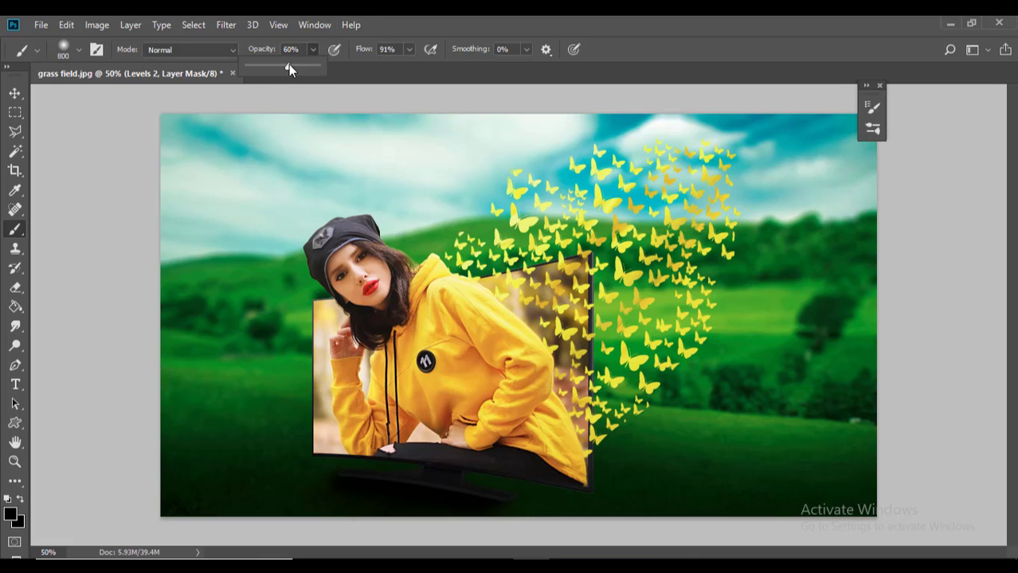
{"action": "left_click", "coordinate": [409, 49]}
{"action": "left_click_drag", "start_coordinate": [414, 66], "coordinate": [367, 66]}
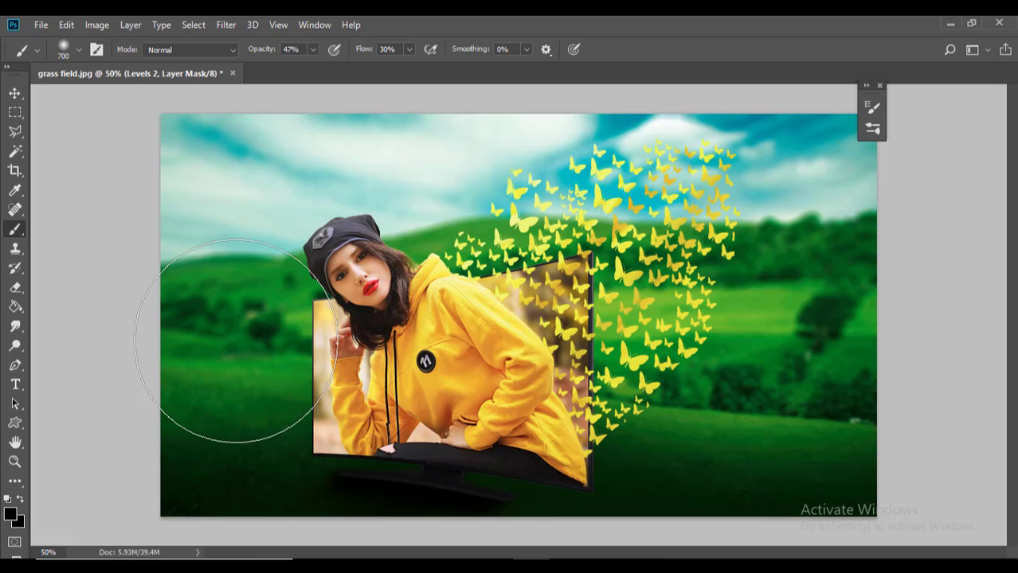
{"action": "key", "text": "bracketleft"}
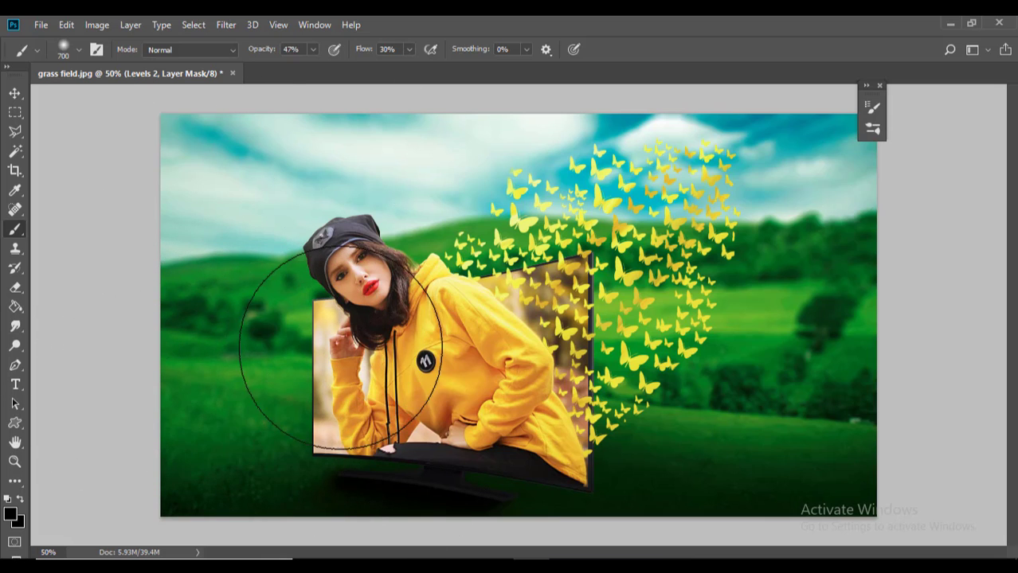
{"action": "mouse_move", "coordinate": [666, 517]}
{"action": "left_mouse_down"}
{"action": "mouse_move", "coordinate": [742, 512]}
{"action": "mouse_move", "coordinate": [830, 463]}
{"action": "mouse_move", "coordinate": [880, 464]}
{"action": "left_mouse_up"}
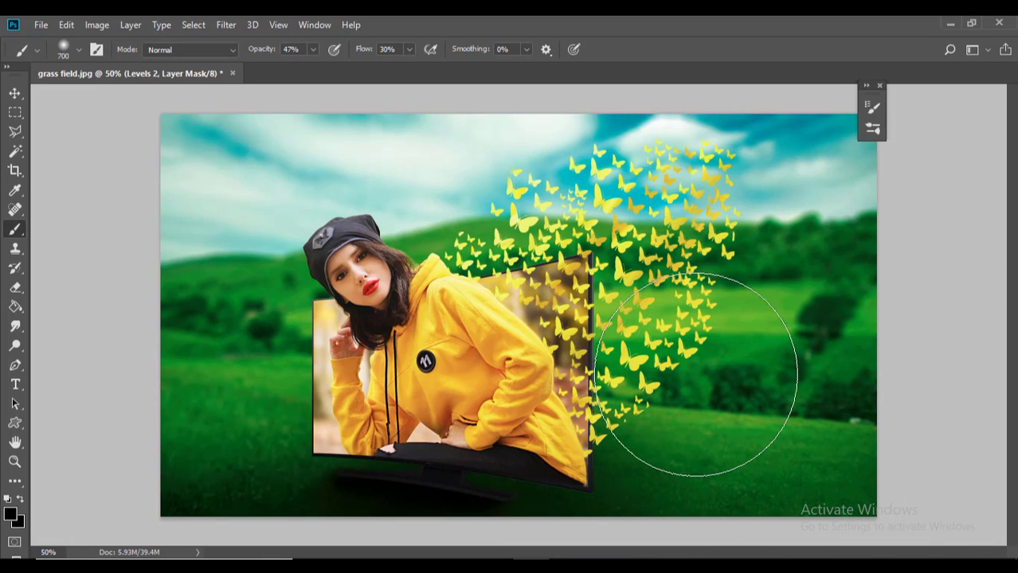
{"action": "mouse_move", "coordinate": [715, 482]}
{"action": "left_mouse_down"}
{"action": "mouse_move", "coordinate": [720, 510]}
{"action": "mouse_move", "coordinate": [705, 418]}
{"action": "mouse_move", "coordinate": [717, 517]}
{"action": "mouse_move", "coordinate": [730, 513]}
{"action": "mouse_move", "coordinate": [739, 387]}
{"action": "left_mouse_up"}
{"action": "left_click", "coordinate": [875, 464]}
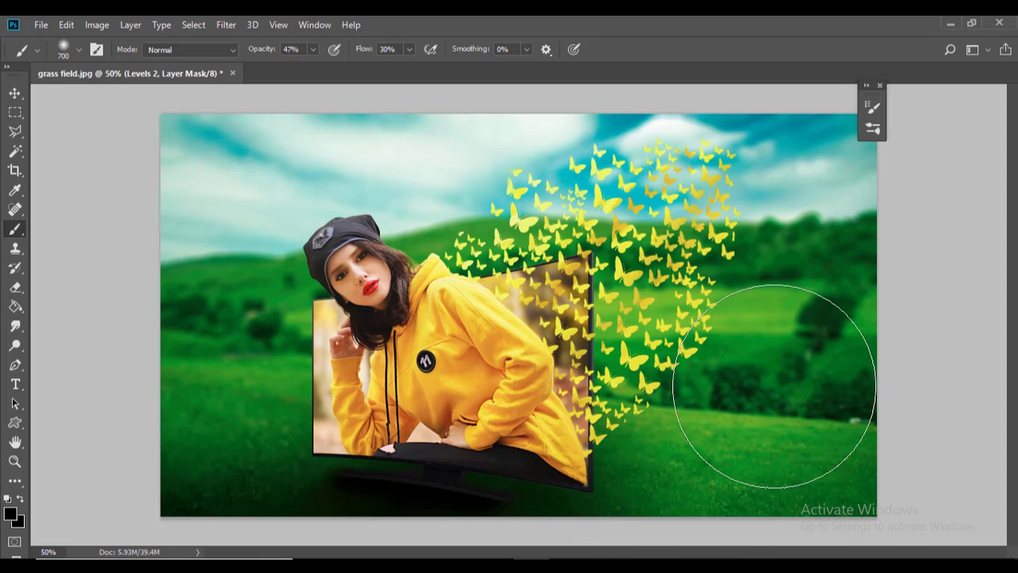
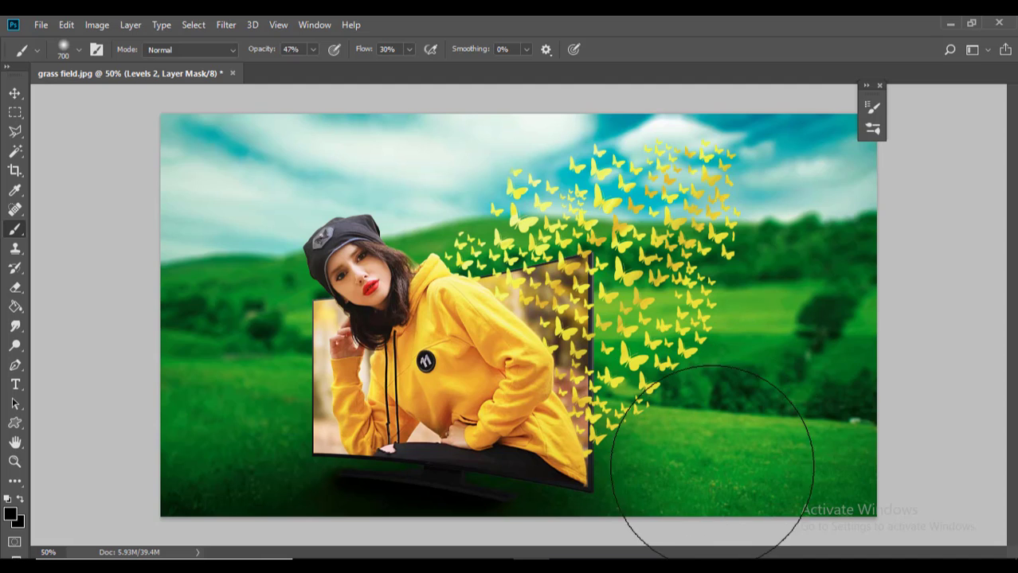
{"action": "left_click", "coordinate": [15, 93]}
{"action": "key", "text": "ctrl+minus"}
{"action": "key", "text": "ctrl+equal"}
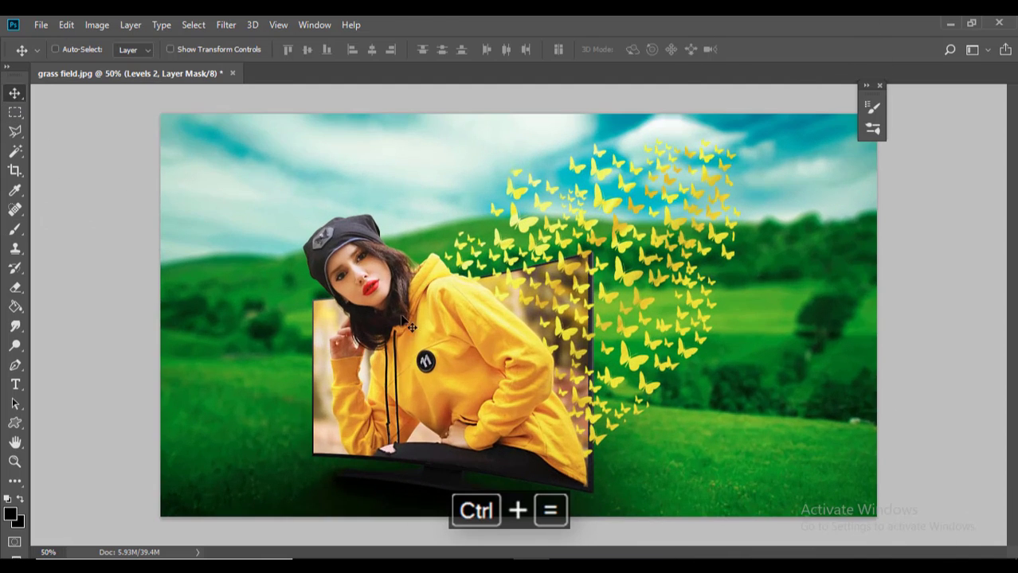
{"action": "left_click", "coordinate": [11, 236]}
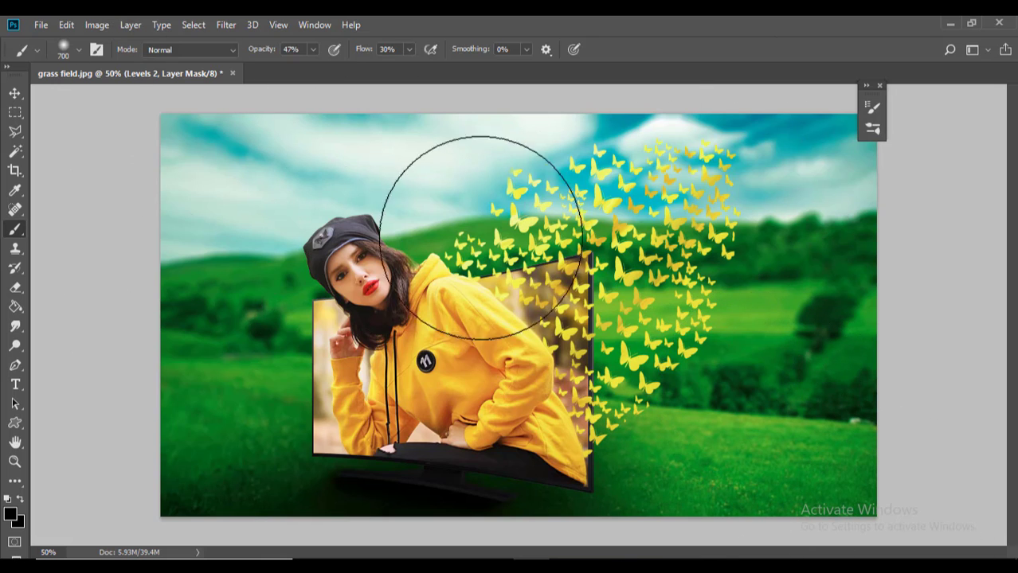
{"action": "key", "text": "ctrl+minus"}
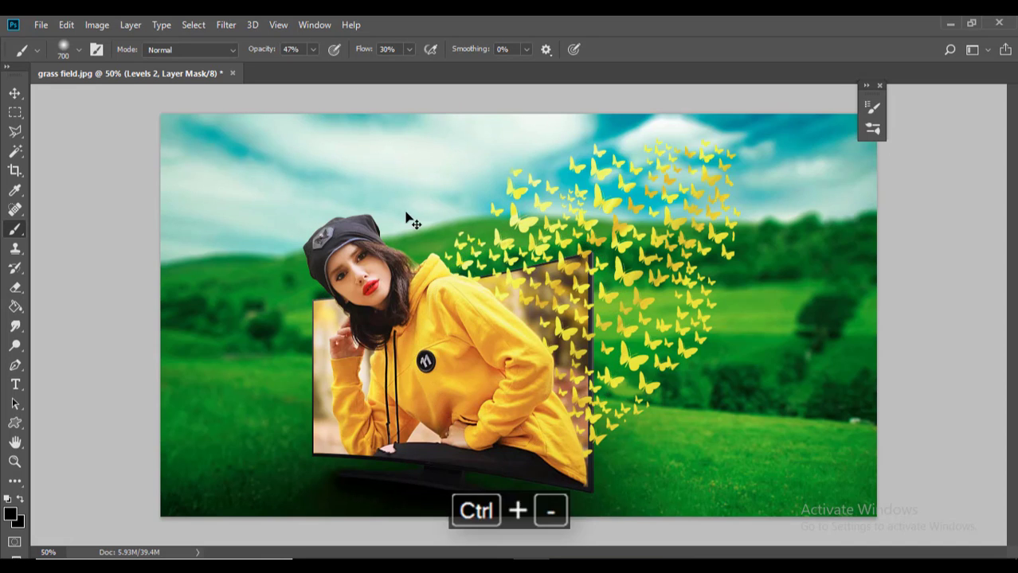
{"action": "left_click", "coordinate": [15, 94]}
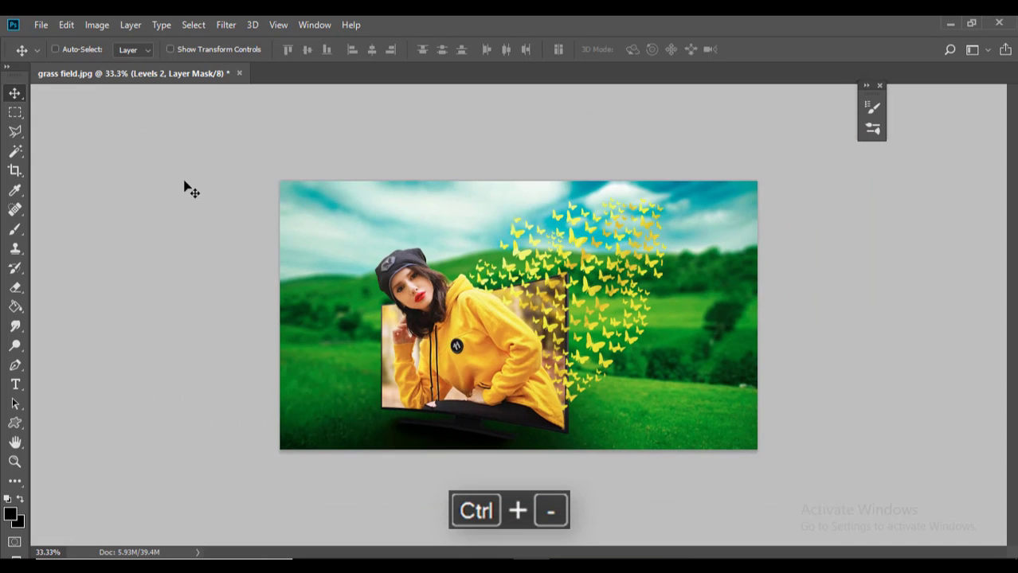
- Open the butterfly files fly 1, fly 2 and fly 3 from the popout folder
{"action": "key", "text": "F7"}
{"action": "left_click", "coordinate": [41, 25]}
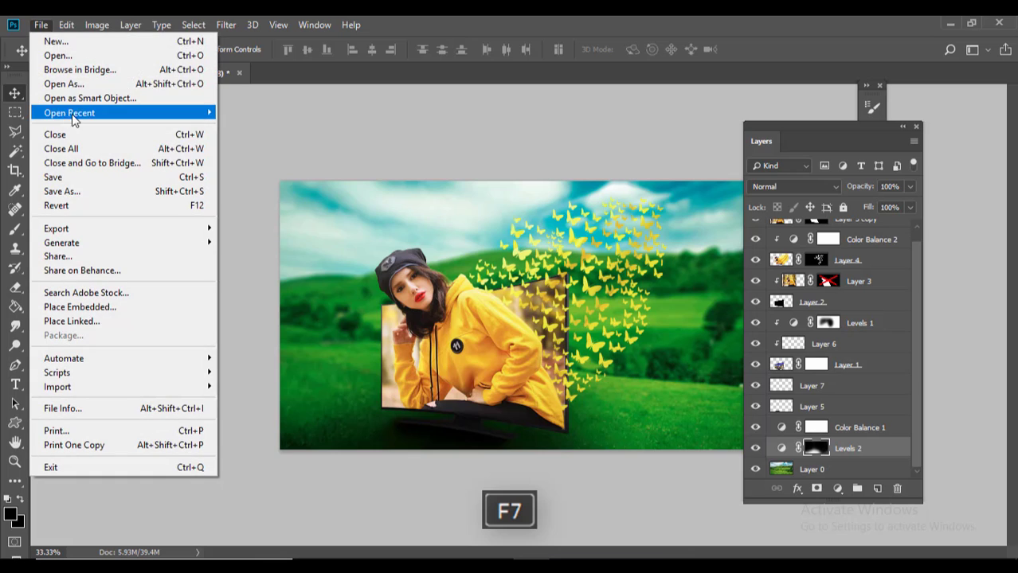
{"action": "left_click", "coordinate": [59, 55]}
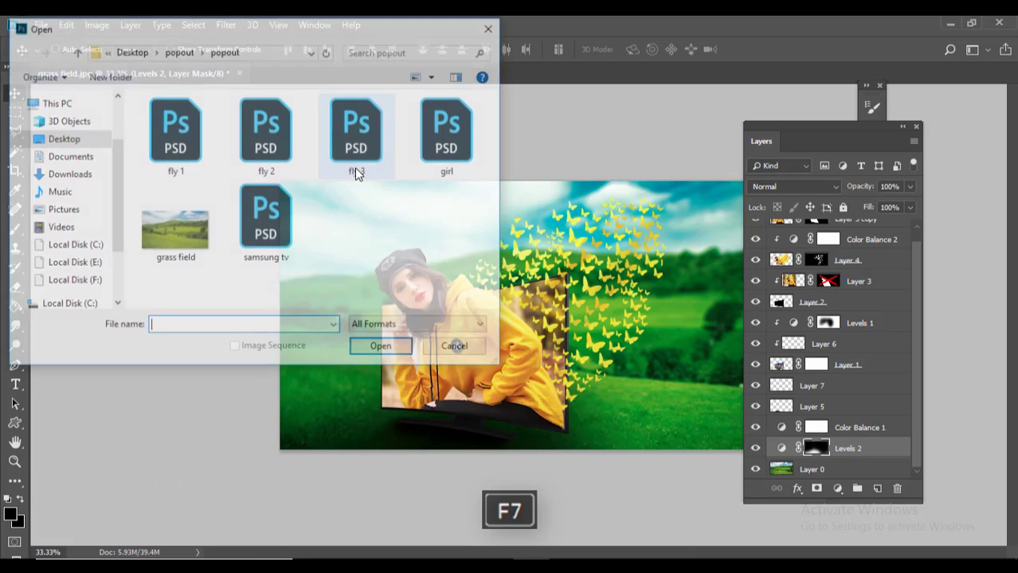
{"action": "left_click", "coordinate": [174, 131]}
{"action": "left_click", "coordinate": [238, 137], "text": "ctrl"}
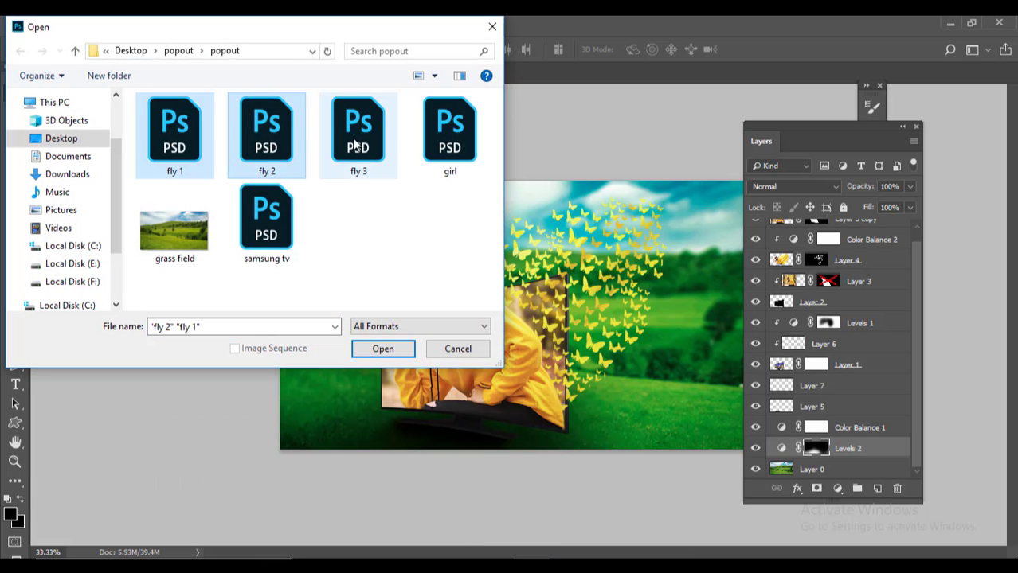
{"action": "left_click", "coordinate": [357, 144], "text": "ctrl"}
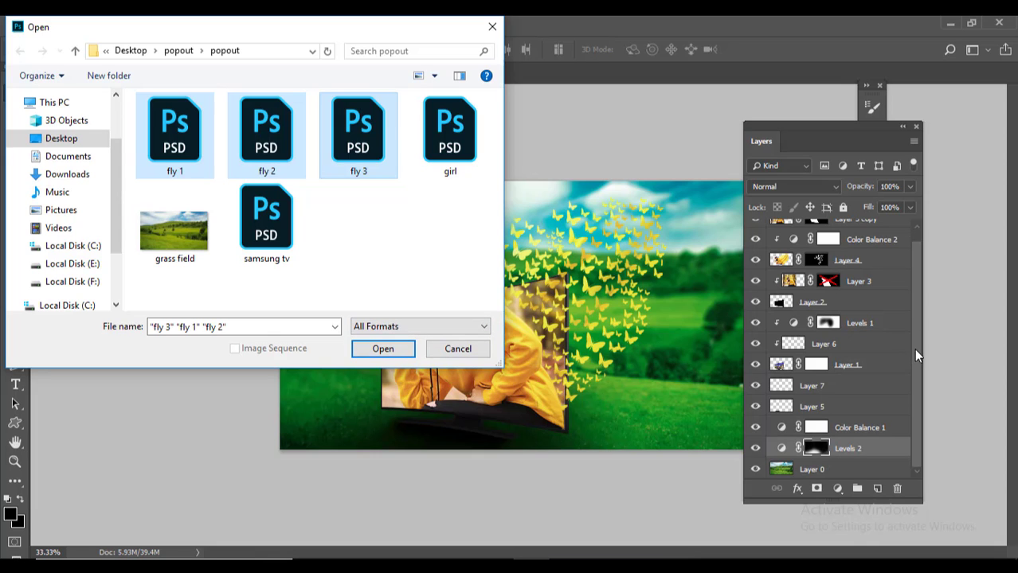
{"action": "left_click", "coordinate": [382, 350]}
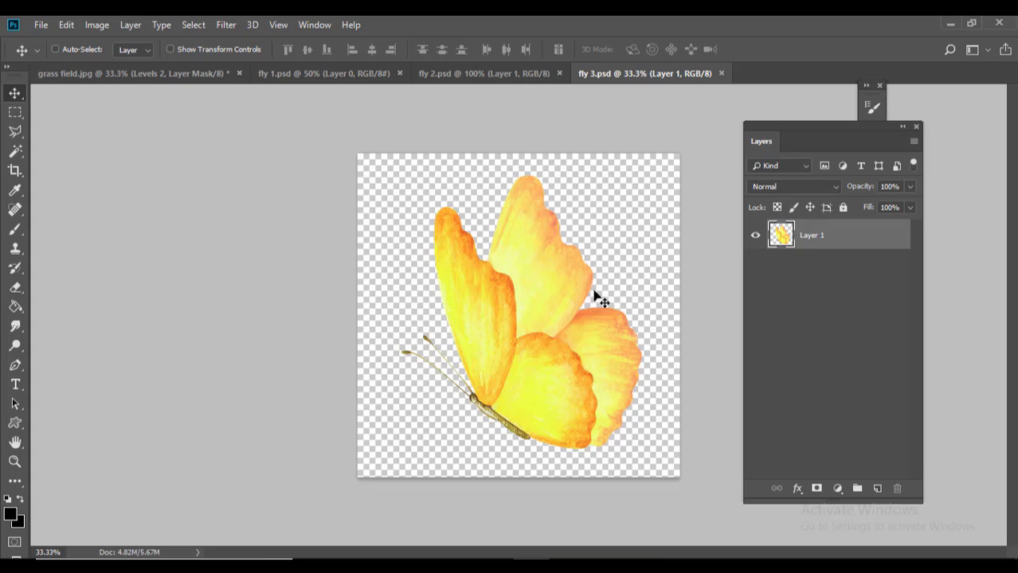
- Copy the butterfly from fly 1.psd into the grass field document above Layer 3 copy, and close fly 1.psd
{"action": "left_click", "coordinate": [114, 74]}
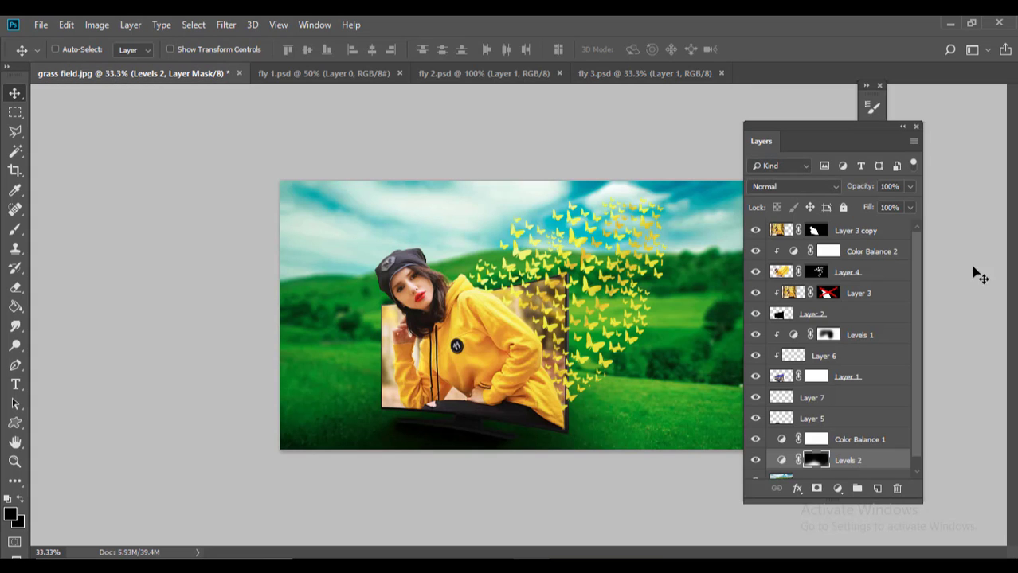
{"action": "left_click", "coordinate": [865, 231]}
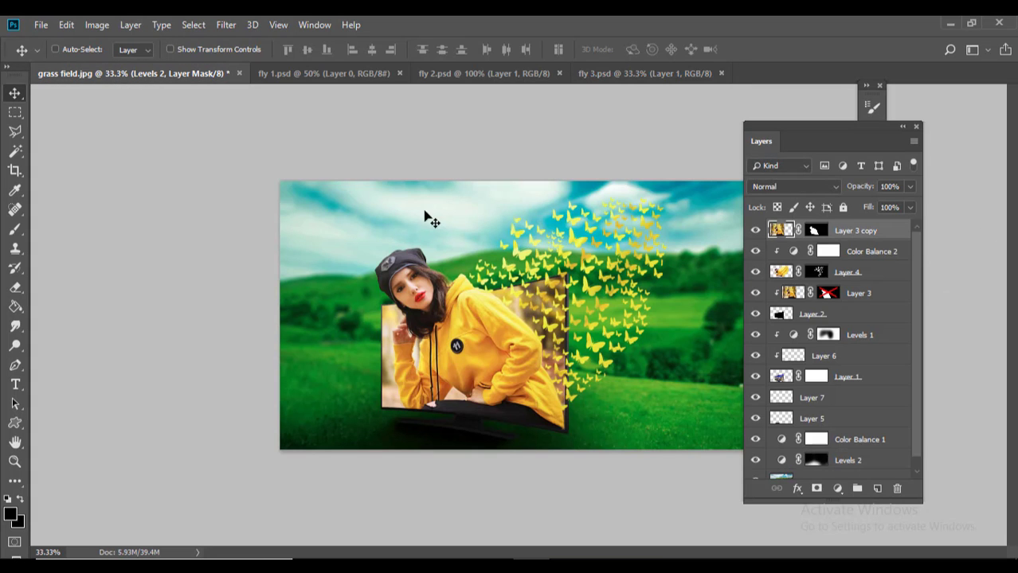
{"action": "left_click", "coordinate": [319, 72]}
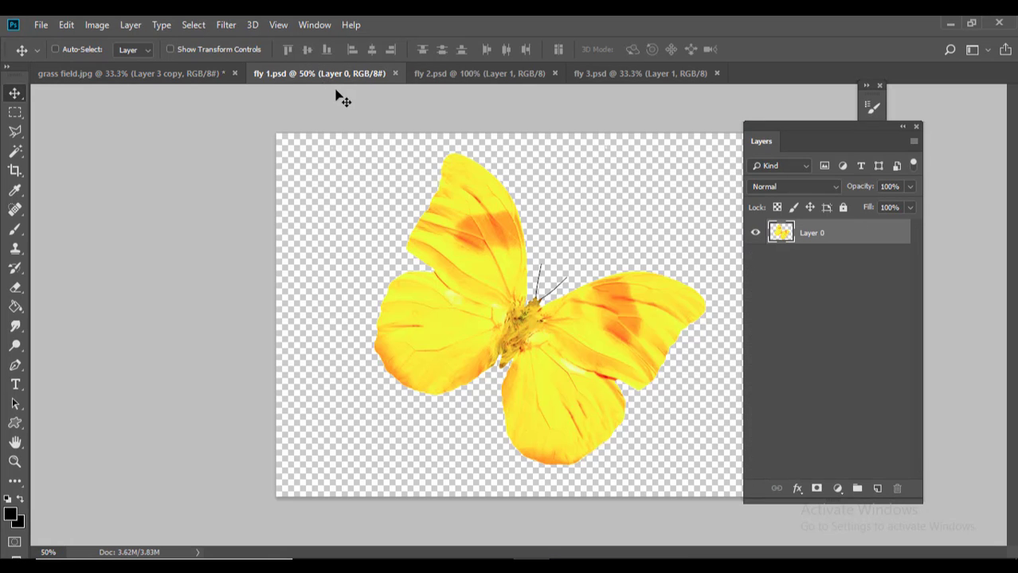
{"action": "left_click_drag", "start_coordinate": [334, 74], "coordinate": [303, 215]}
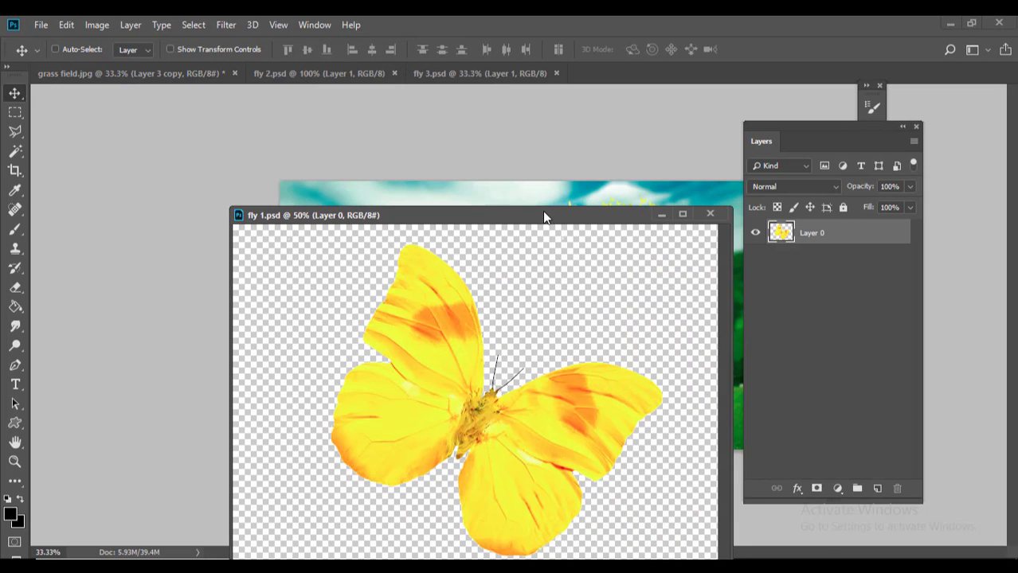
{"action": "left_click_drag", "start_coordinate": [544, 215], "coordinate": [650, 337]}
{"action": "left_click_drag", "start_coordinate": [531, 467], "coordinate": [473, 312]}
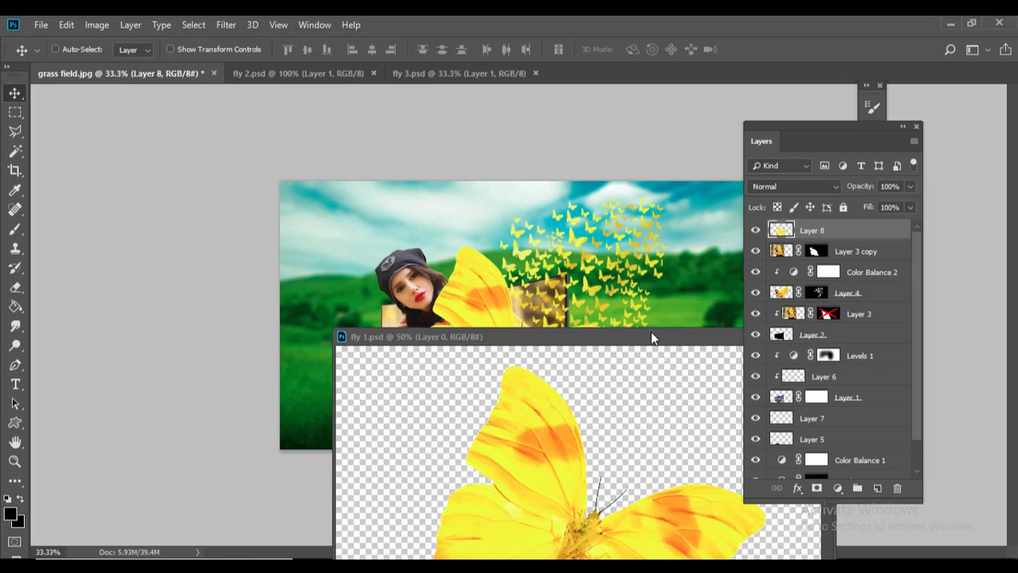
{"action": "left_click_drag", "start_coordinate": [650, 337], "coordinate": [405, 343]}
{"action": "left_click", "coordinate": [572, 341]}
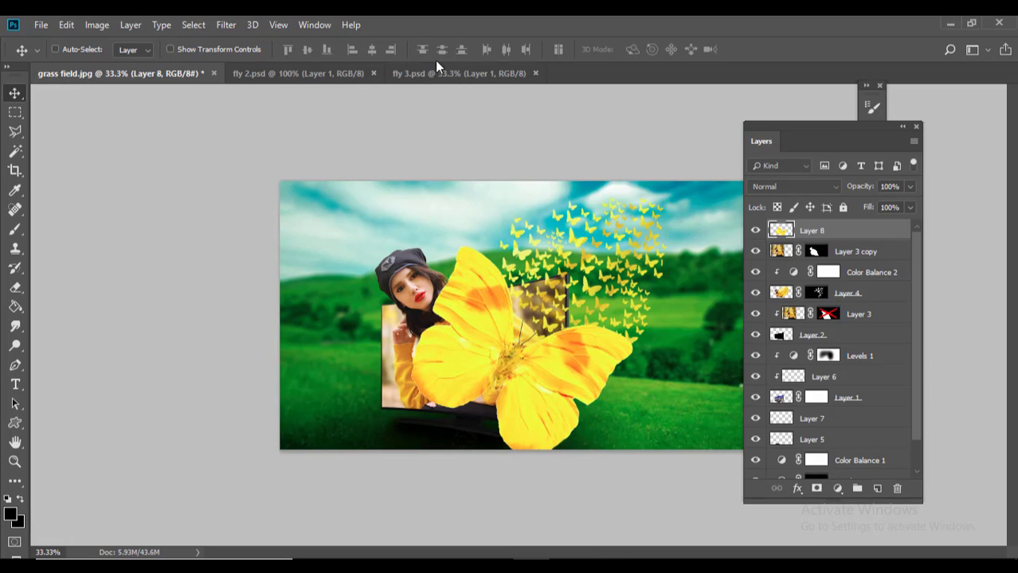
- Copy the spotted butterfly from fly 2.psd into the grass field composite and close fly 2.psd
{"action": "left_click", "coordinate": [298, 74]}
{"action": "left_click_drag", "start_coordinate": [294, 92], "coordinate": [303, 158]}
{"action": "left_click_drag", "start_coordinate": [366, 274], "coordinate": [541, 343]}
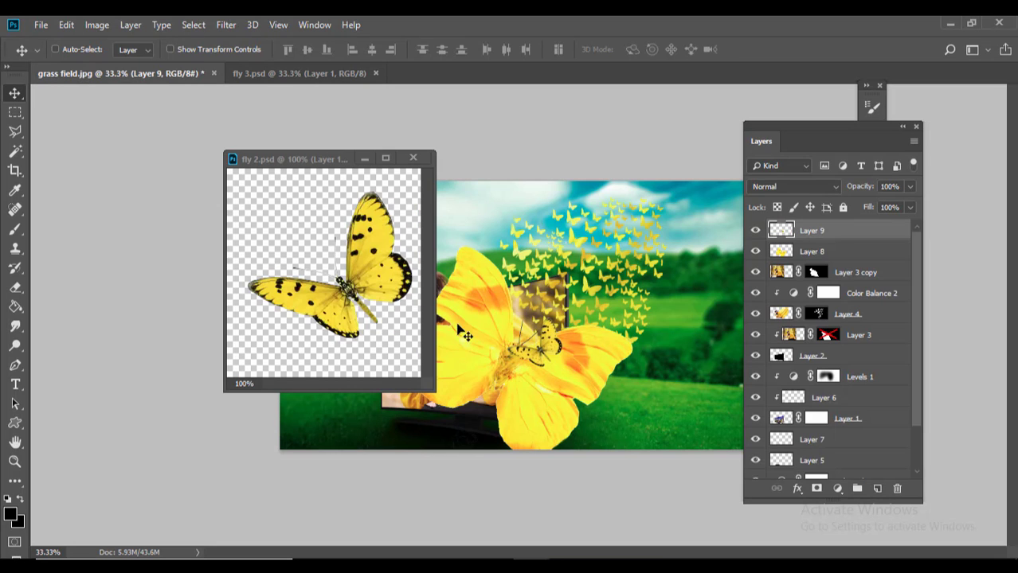
{"action": "left_click", "coordinate": [413, 157]}
- Copy the orange-yellow butterfly from fly 3.psd into the grass field composite and close fly 3.psd
{"action": "left_click_drag", "start_coordinate": [301, 74], "coordinate": [329, 168]}
{"action": "left_click_drag", "start_coordinate": [409, 341], "coordinate": [652, 358]}
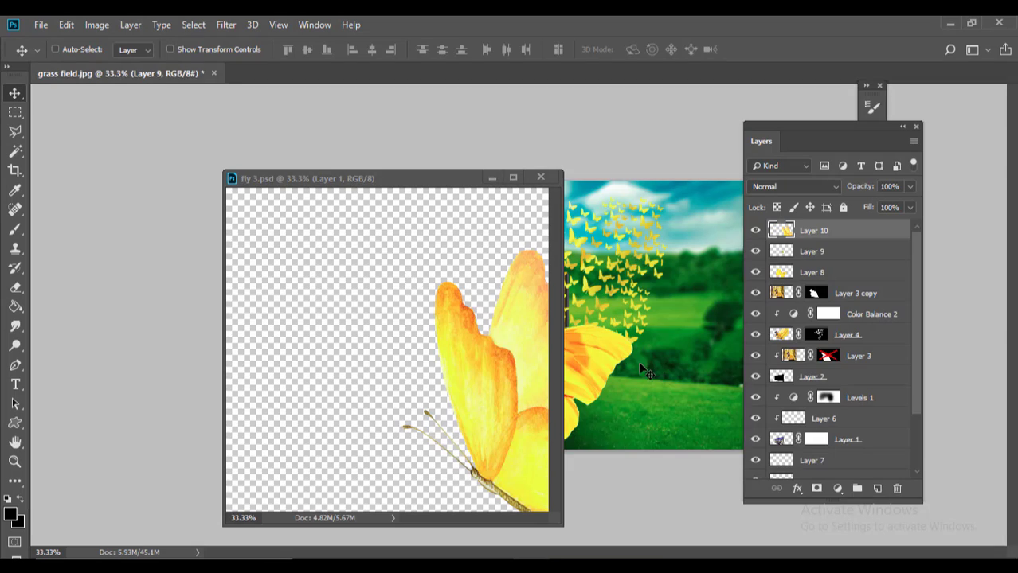
{"action": "left_click", "coordinate": [541, 177]}
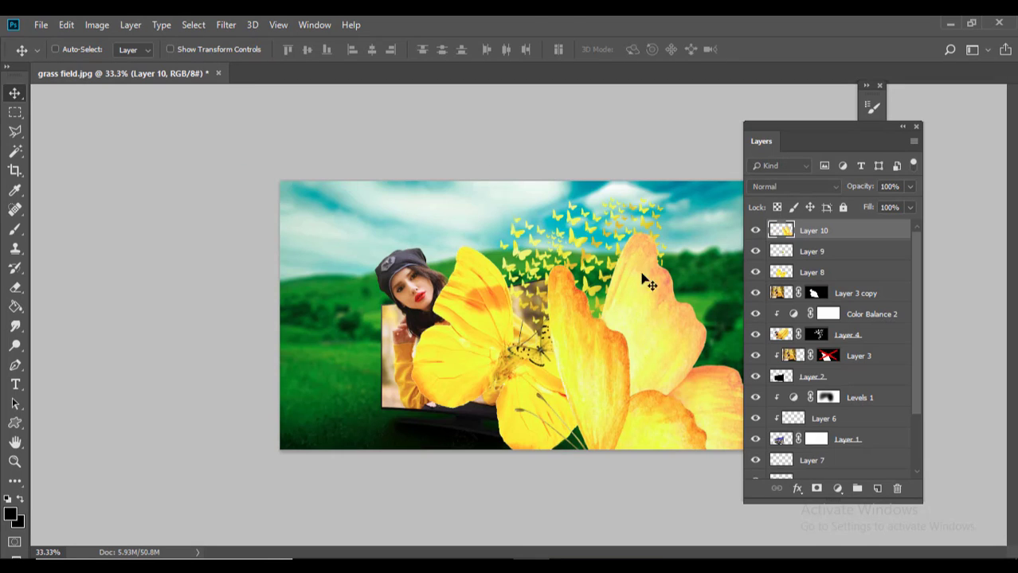
- Scale the orange-yellow butterfly on Layer 10 down to about 27.5% and place it beside the woman's cap, over the hills
{"action": "left_click", "coordinate": [15, 463]}
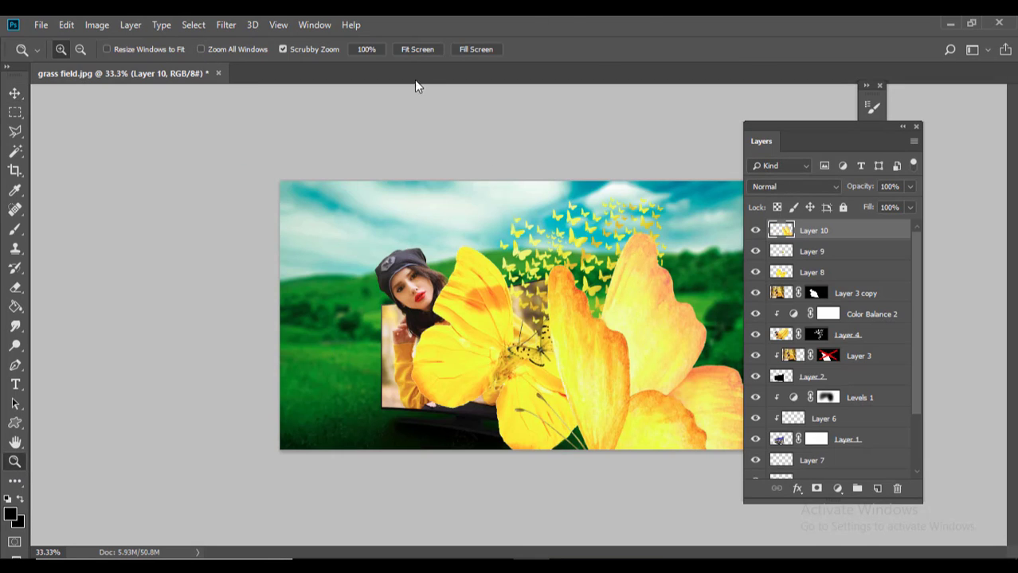
{"action": "left_click", "coordinate": [416, 49]}
{"action": "left_click", "coordinate": [14, 92]}
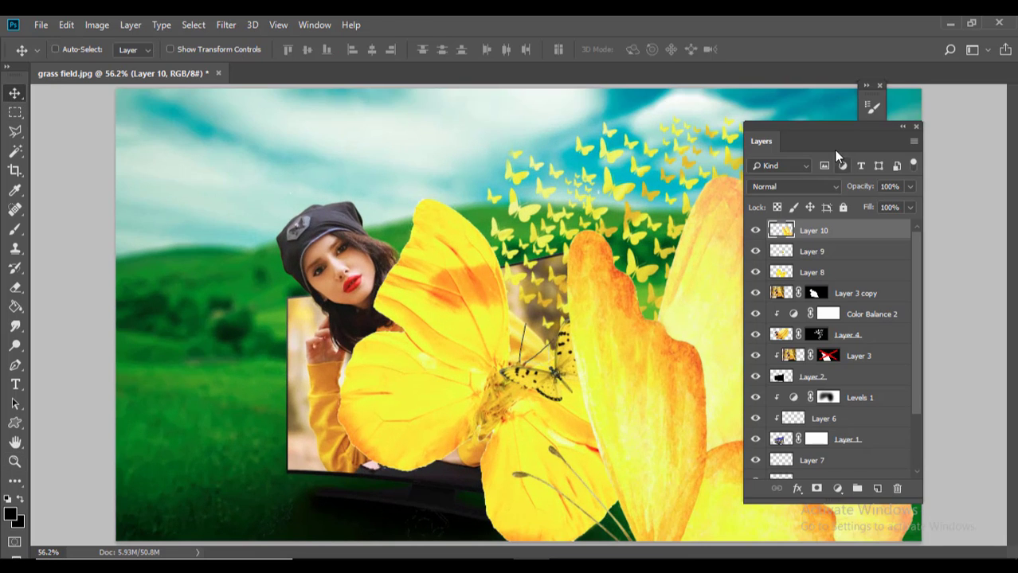
{"action": "left_click_drag", "start_coordinate": [835, 151], "coordinate": [988, 126]}
{"action": "key", "text": "ctrl+minus"}
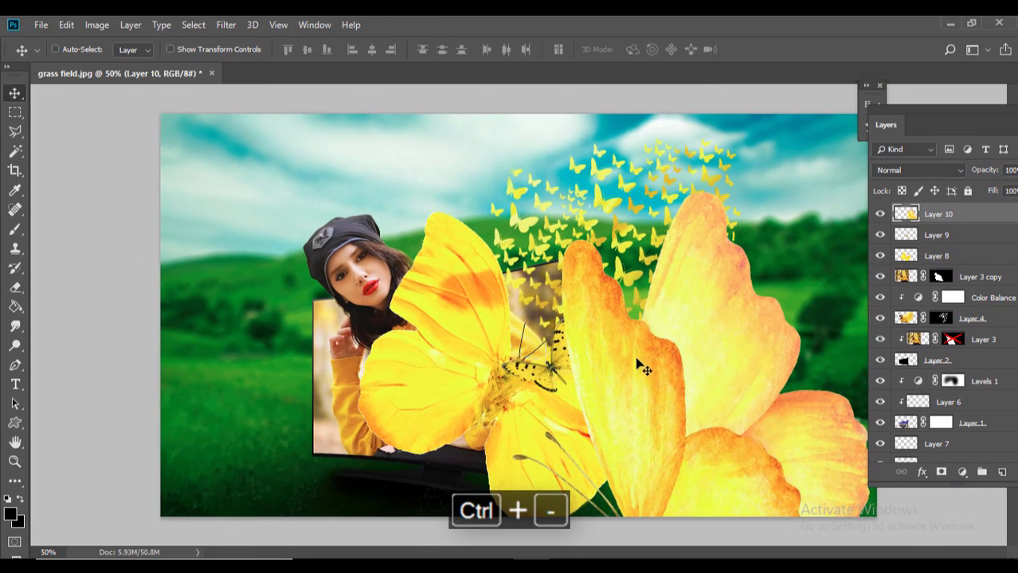
{"action": "key", "text": "ctrl+d"}
{"action": "key", "text": "ctrl+t"}
{"action": "left_click_drag", "start_coordinate": [513, 191], "coordinate": [645, 340]}
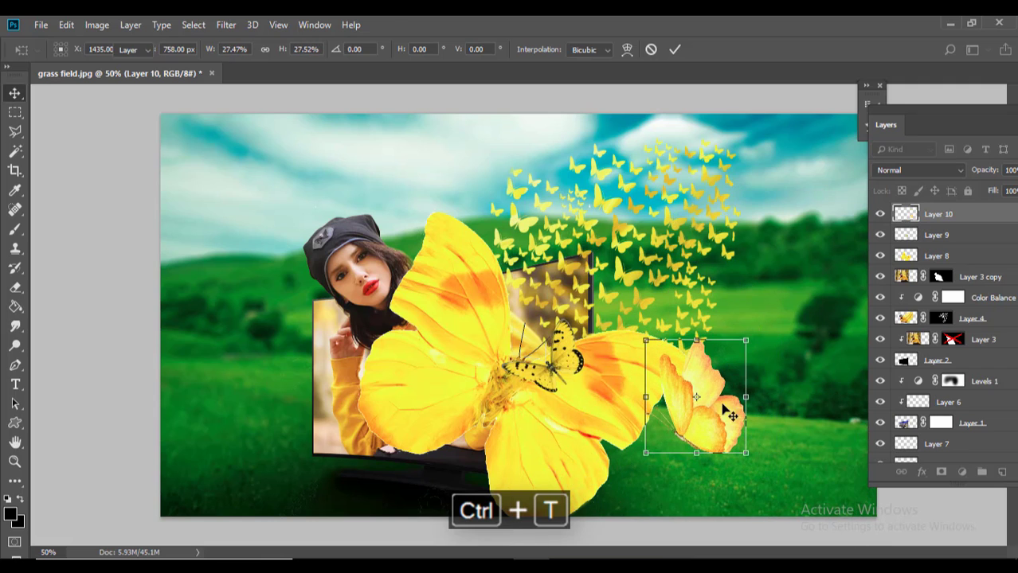
{"action": "key", "text": "Return"}
{"action": "left_click_drag", "start_coordinate": [729, 414], "coordinate": [269, 324]}
- Scale the yellow butterfly on Layer 8 down to about 21% and place it over the grass beyond the TV's lower right corner
{"action": "left_click", "coordinate": [485, 312], "text": "ctrl"}
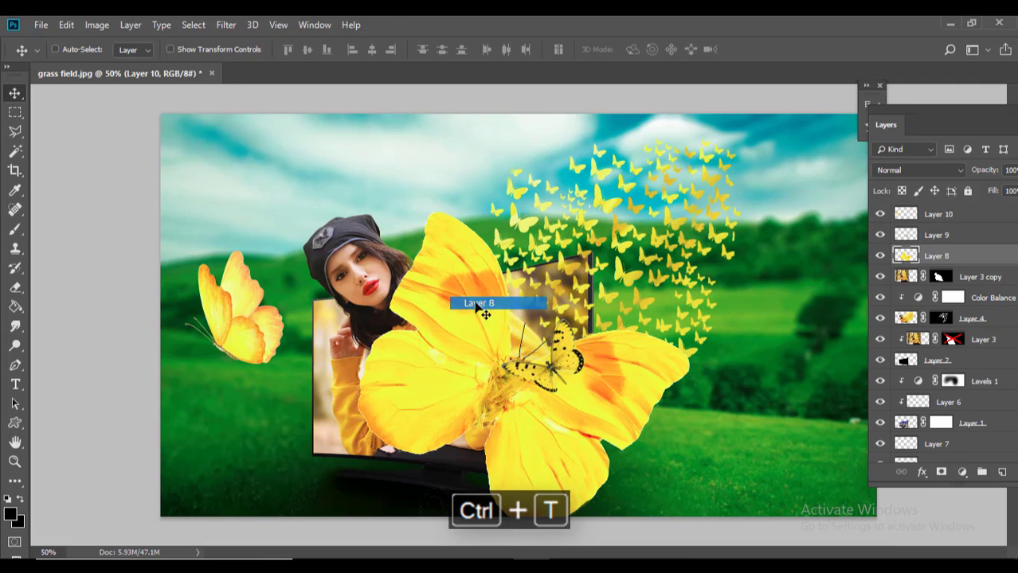
{"action": "key", "text": "ctrl+t"}
{"action": "left_click_drag", "start_coordinate": [731, 206], "coordinate": [550, 334]}
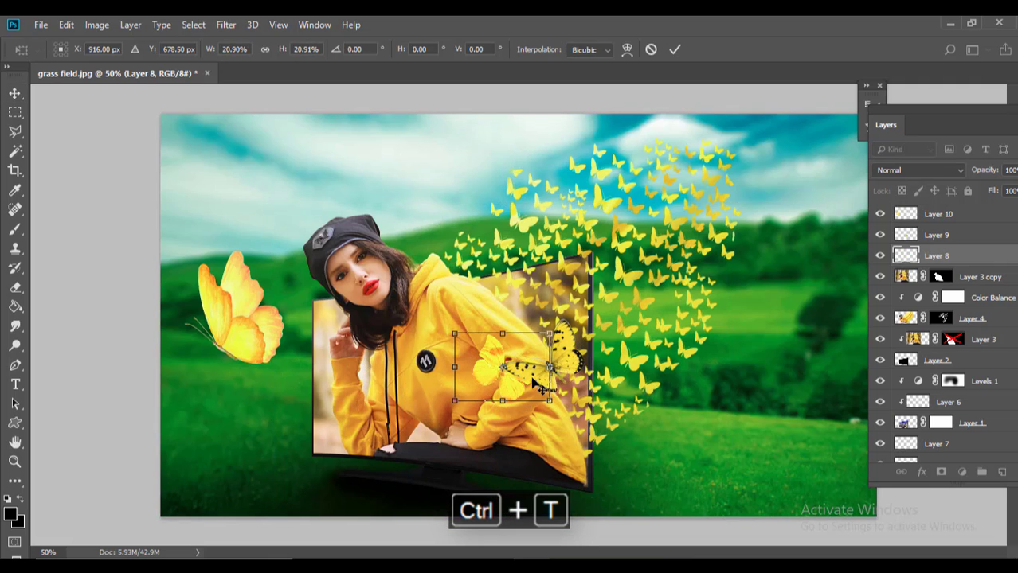
{"action": "key", "text": "Return"}
{"action": "left_click_drag", "start_coordinate": [490, 367], "coordinate": [682, 435]}
{"action": "key", "text": "ctrl+minus"}
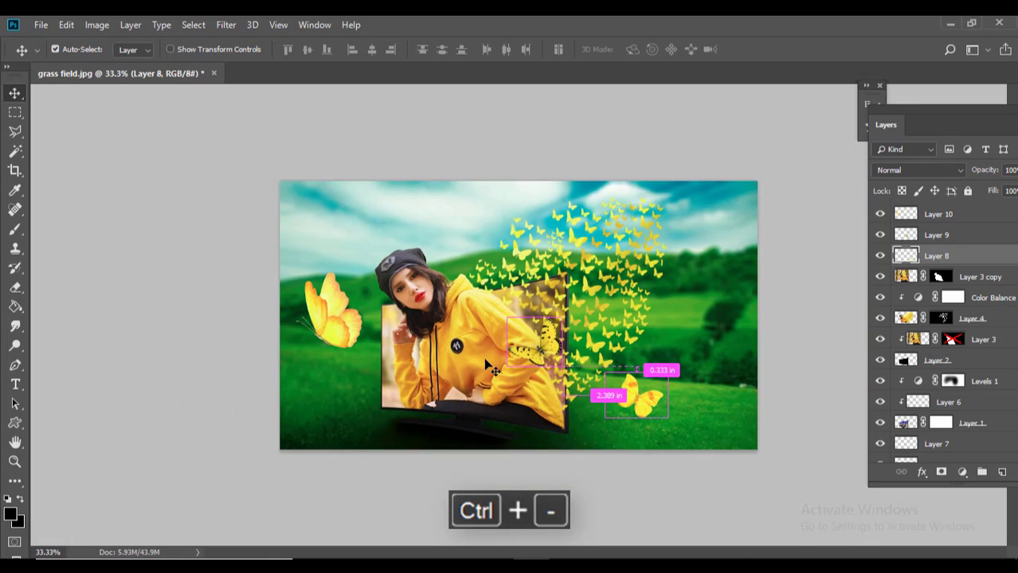
{"action": "key", "text": "ctrl+equal"}
- Shrink the spotted butterfly on Layer 9, move it beside the TV's lower left corner and adjust it with Free Transform
{"action": "right_click", "coordinate": [577, 369]}
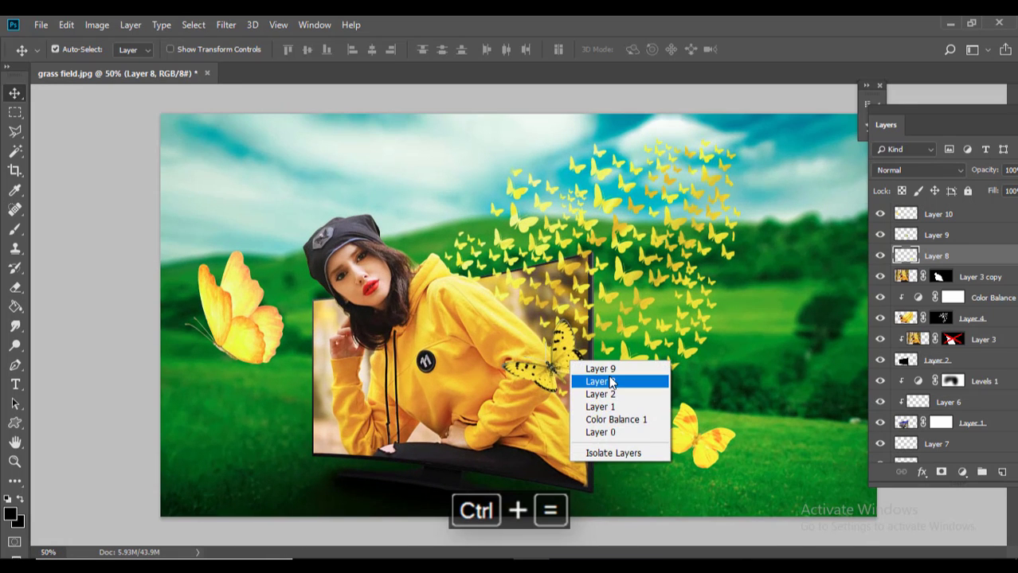
{"action": "left_click", "coordinate": [595, 367]}
{"action": "key", "text": "ctrl+t"}
{"action": "left_click_drag", "start_coordinate": [652, 388], "coordinate": [529, 411]}
{"action": "key", "text": "Return"}
{"action": "left_click_drag", "start_coordinate": [555, 348], "coordinate": [294, 429]}
{"action": "key", "text": "ctrl+d"}
{"action": "key", "text": "ctrl+t"}
{"action": "left_click_drag", "start_coordinate": [419, 465], "coordinate": [416, 410]}
{"action": "key", "text": "Return"}
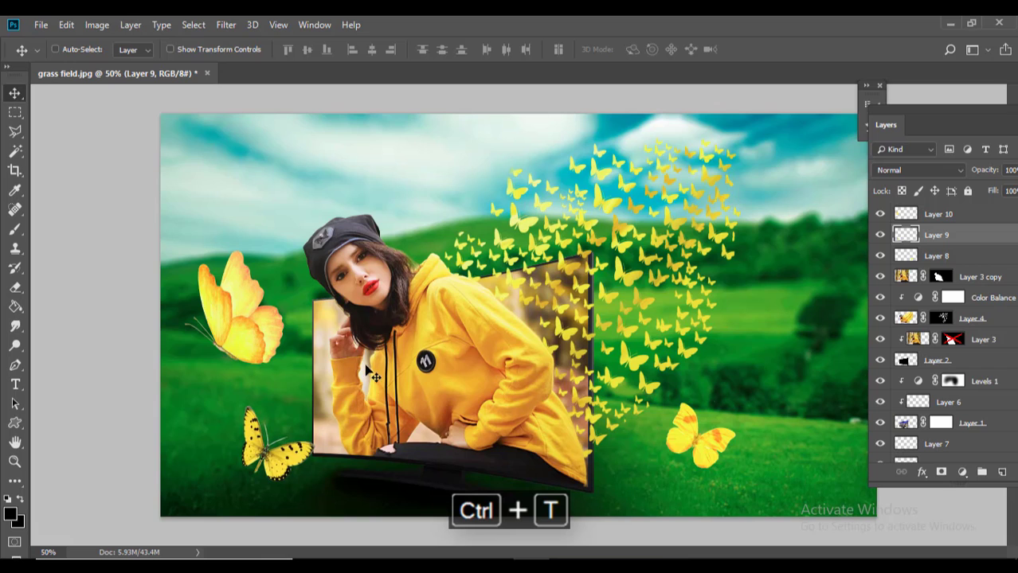
- Flip the Layer 10 butterfly horizontally with Free Transform so it faces the woman, and make it slightly smaller
{"action": "right_click", "coordinate": [253, 333]}
{"action": "left_click", "coordinate": [275, 339]}
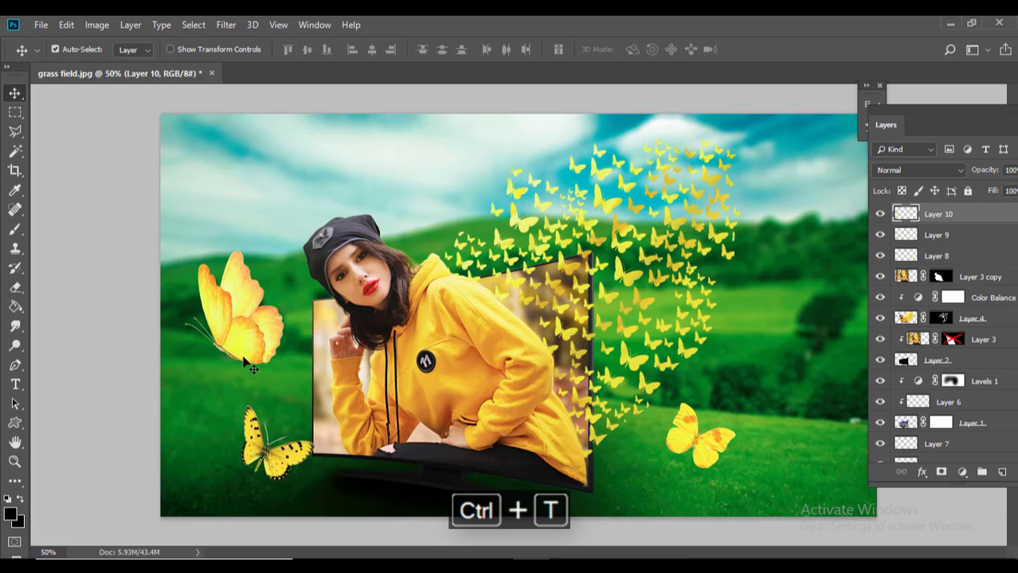
{"action": "key", "text": "ctrl+t"}
{"action": "right_click", "coordinate": [239, 317]}
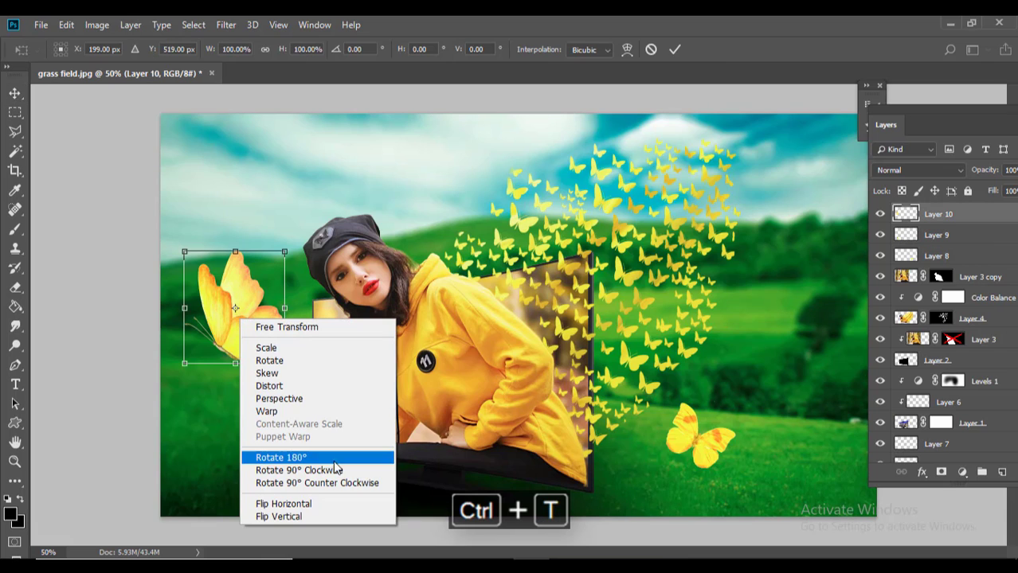
{"action": "left_click", "coordinate": [315, 504]}
{"action": "mouse_move", "coordinate": [284, 364]}
{"action": "left_mouse_down"}
{"action": "mouse_move", "coordinate": [300, 360]}
{"action": "mouse_move", "coordinate": [271, 362]}
{"action": "left_mouse_up"}
{"action": "key", "text": "Return"}
{"action": "key", "text": "ctrl+minus"}
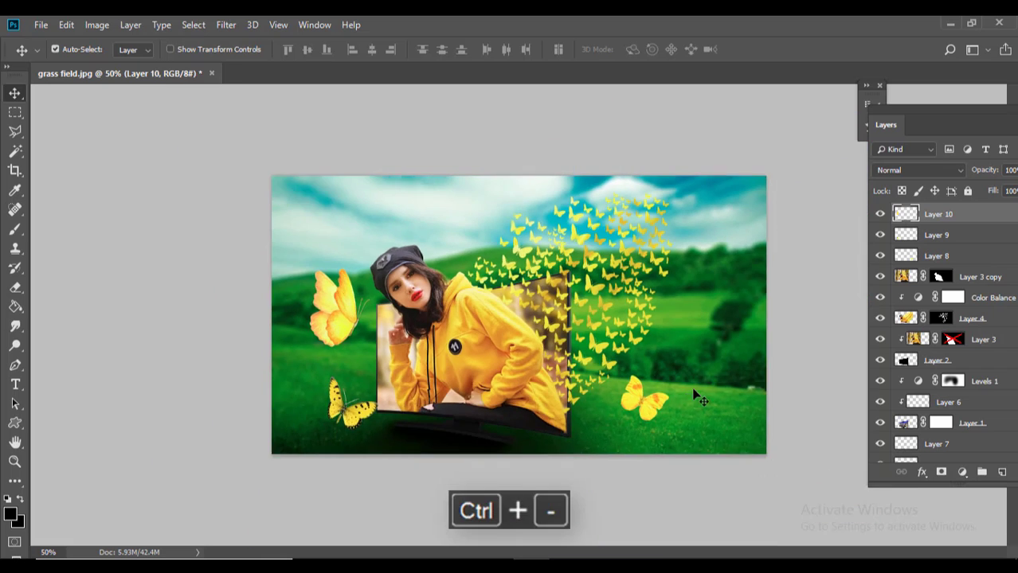
{"action": "key", "text": "ctrl+equal"}
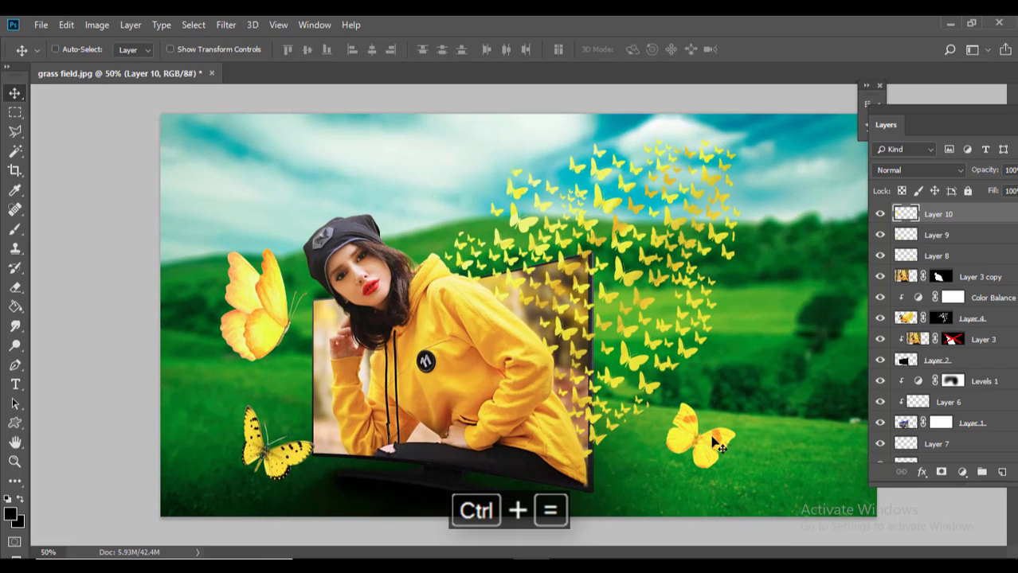
- Scale the Layer 8 butterfly down to about 82%, move it beside the hoodie's shoulder over the TV screen and transform it again
{"action": "right_click", "coordinate": [701, 454]}
{"action": "left_click", "coordinate": [733, 461]}
{"action": "key", "text": "ctrl+d"}
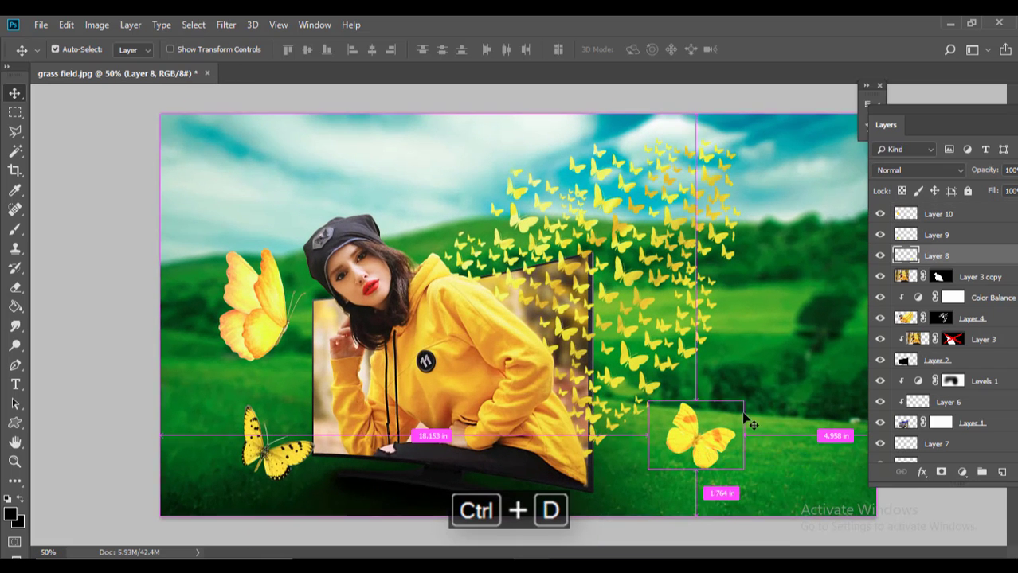
{"action": "key", "text": "ctrl+t"}
{"action": "left_click_drag", "start_coordinate": [749, 400], "coordinate": [739, 407]}
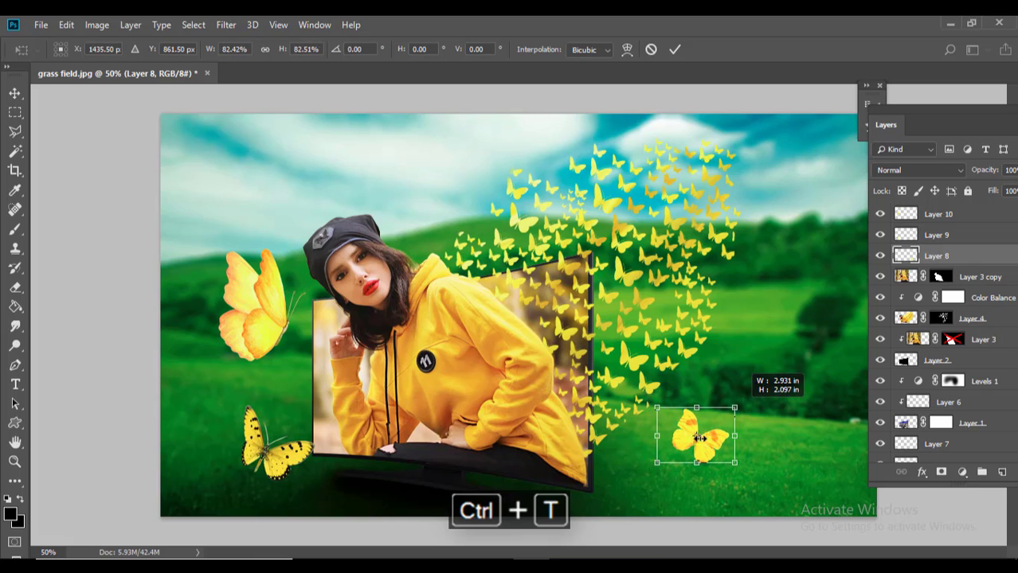
{"action": "key", "text": "Return"}
{"action": "left_click_drag", "start_coordinate": [688, 438], "coordinate": [623, 451]}
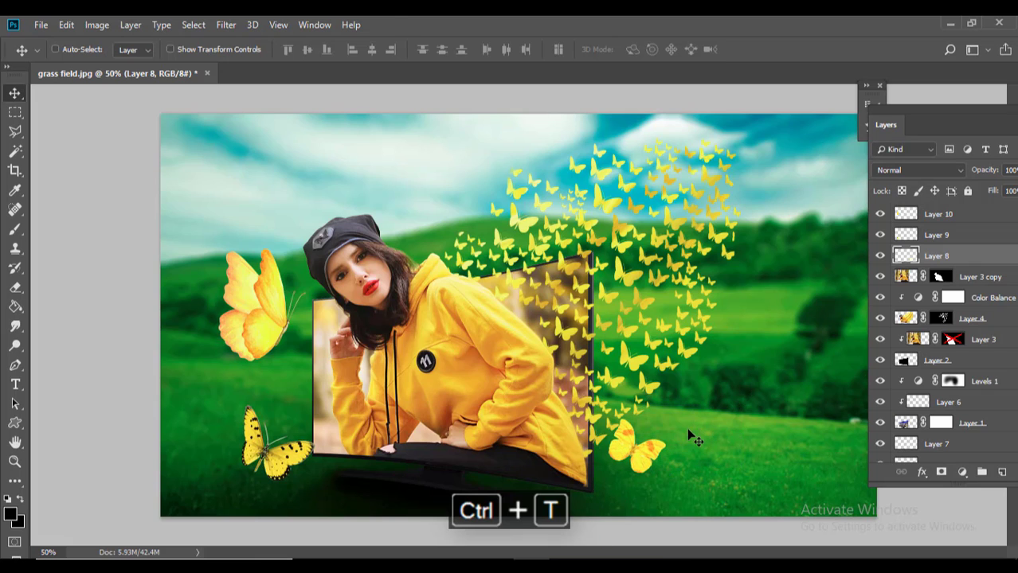
{"action": "left_click_drag", "start_coordinate": [649, 454], "coordinate": [555, 322]}
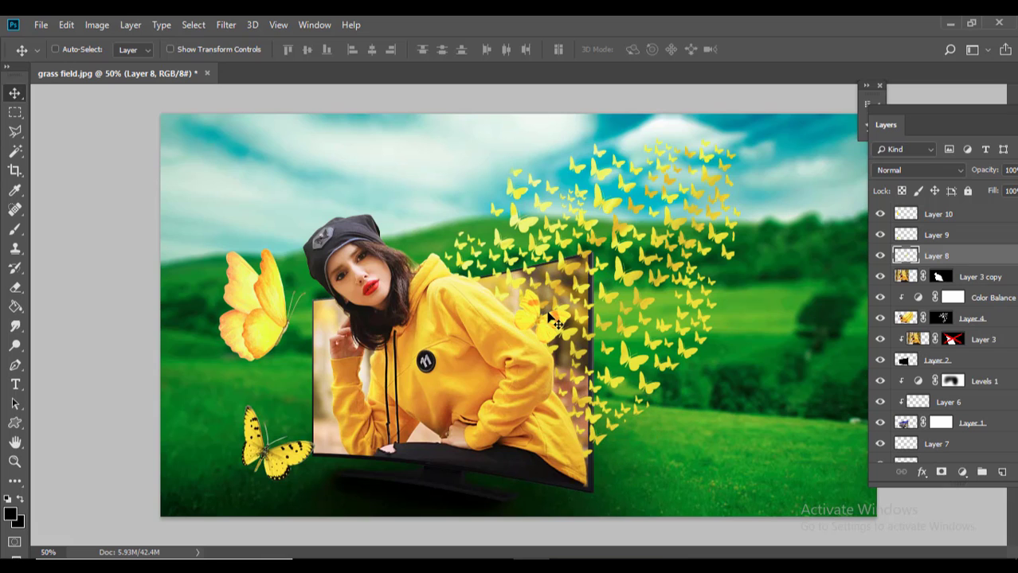
{"action": "key", "text": "ctrl+d"}
{"action": "key", "text": "ctrl+t"}
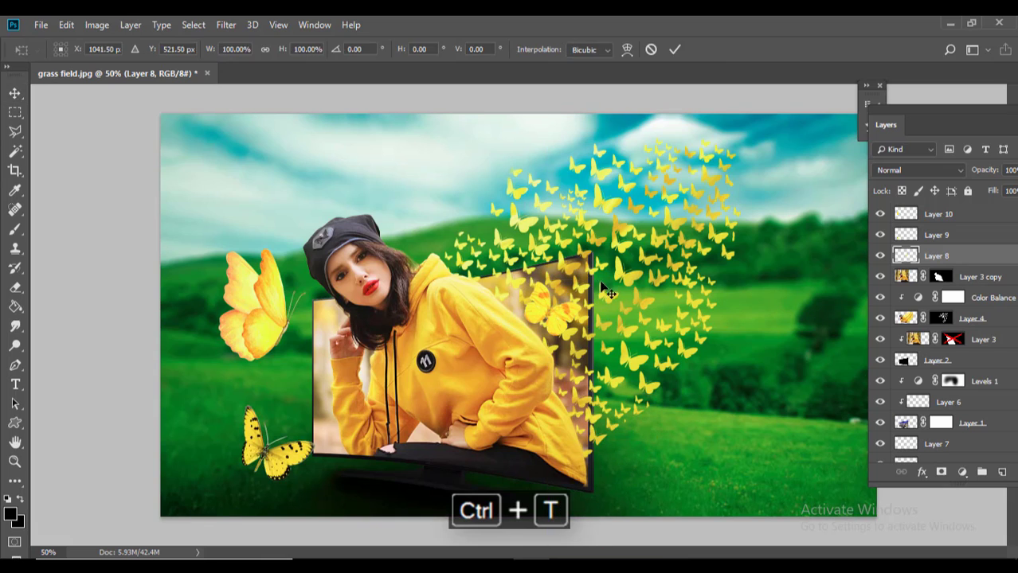
- Duplicate the Layer 8 butterfly to the upper right end of the swarm, rotate it about 11.5° and shrink it slightly
{"action": "left_click_drag", "start_coordinate": [590, 280], "coordinate": [776, 179]}
{"action": "key", "text": "ctrl+d"}
{"action": "key", "text": "ctrl+t"}
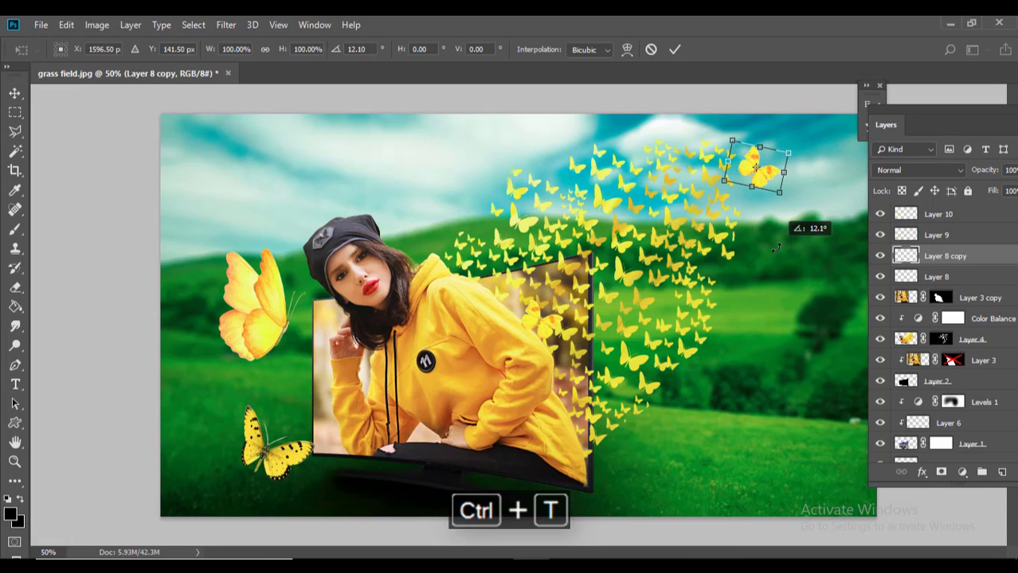
{"action": "mouse_move", "coordinate": [792, 239]}
{"action": "left_mouse_down"}
{"action": "mouse_move", "coordinate": [767, 249]}
{"action": "mouse_move", "coordinate": [780, 237]}
{"action": "left_mouse_up"}
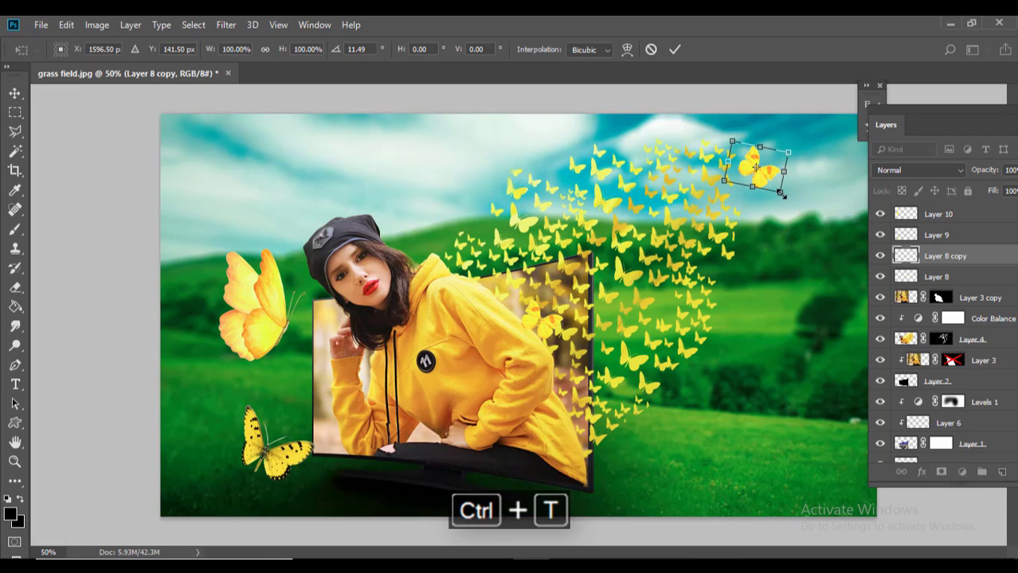
{"action": "left_click_drag", "start_coordinate": [782, 195], "coordinate": [773, 188]}
{"action": "key", "text": "Return"}
- Place a second, smaller and rotated duplicate of the butterfly at the swarm's right edge, level with the hills
{"action": "left_click_drag", "start_coordinate": [775, 230], "coordinate": [742, 283]}
{"action": "key", "text": "ctrl+t"}
{"action": "key", "text": "Return"}
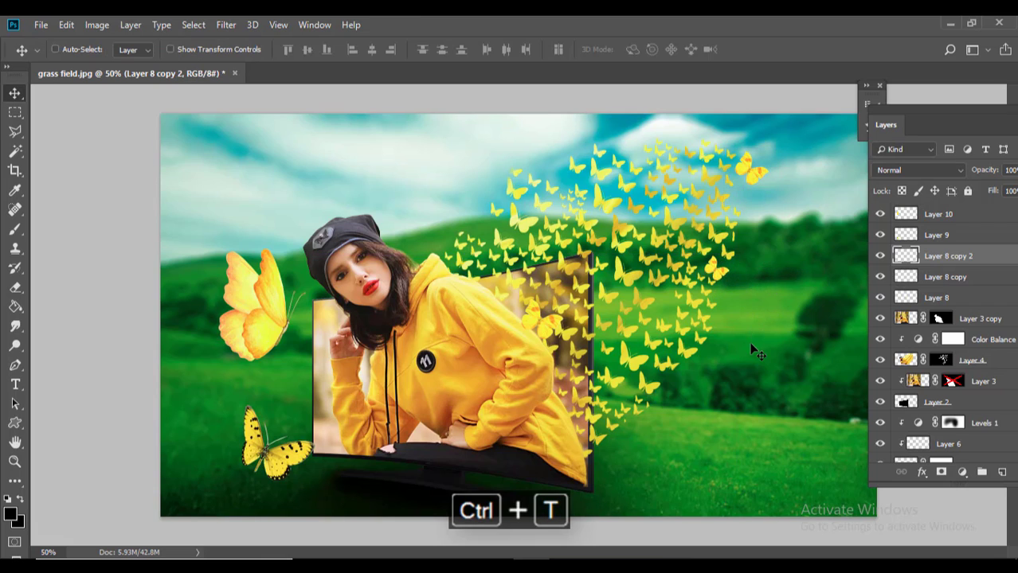
- Move the original Layer 8 butterfly above the woman's shoulder at the swarm's upper left edge and rotate it about 5°
{"action": "right_click", "coordinate": [545, 319]}
{"action": "left_click", "coordinate": [552, 328]}
{"action": "left_click_drag", "start_coordinate": [550, 330], "coordinate": [466, 206]}
{"action": "key", "text": "ctrl+z"}
{"action": "key", "text": "ctrl+d"}
{"action": "key", "text": "ctrl+t"}
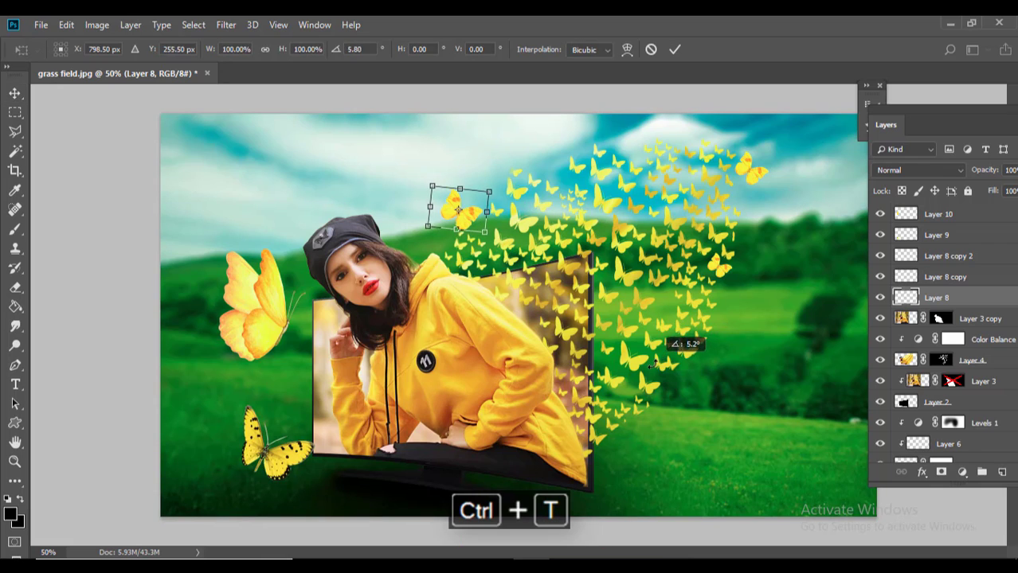
{"action": "key", "text": "Return"}
- Shrink the Layer 8 butterfly a little and shift it closer to the small butterflies above the shoulder
{"action": "left_click_drag", "start_coordinate": [497, 269], "coordinate": [516, 280]}
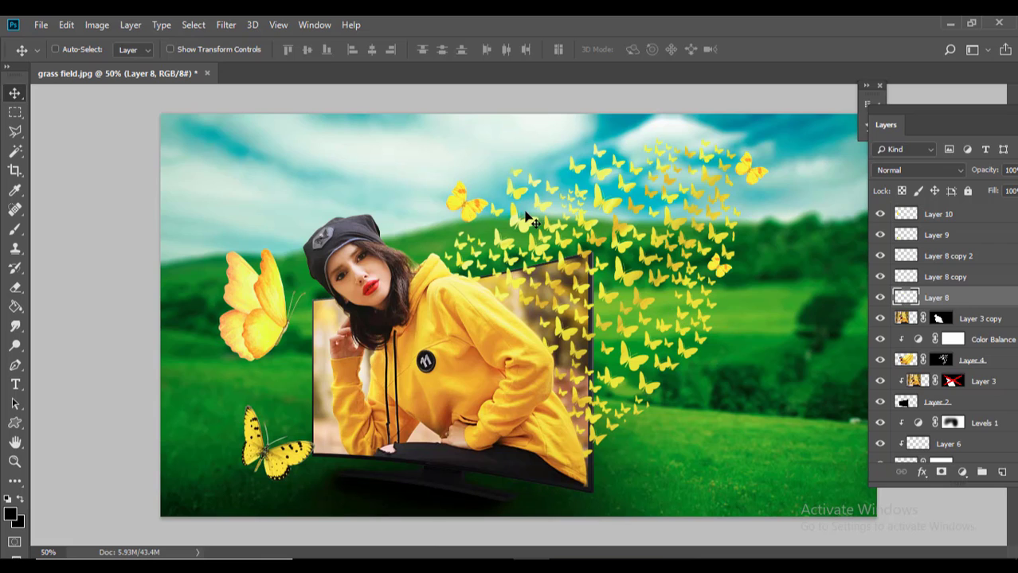
{"action": "key", "text": "ctrl+t"}
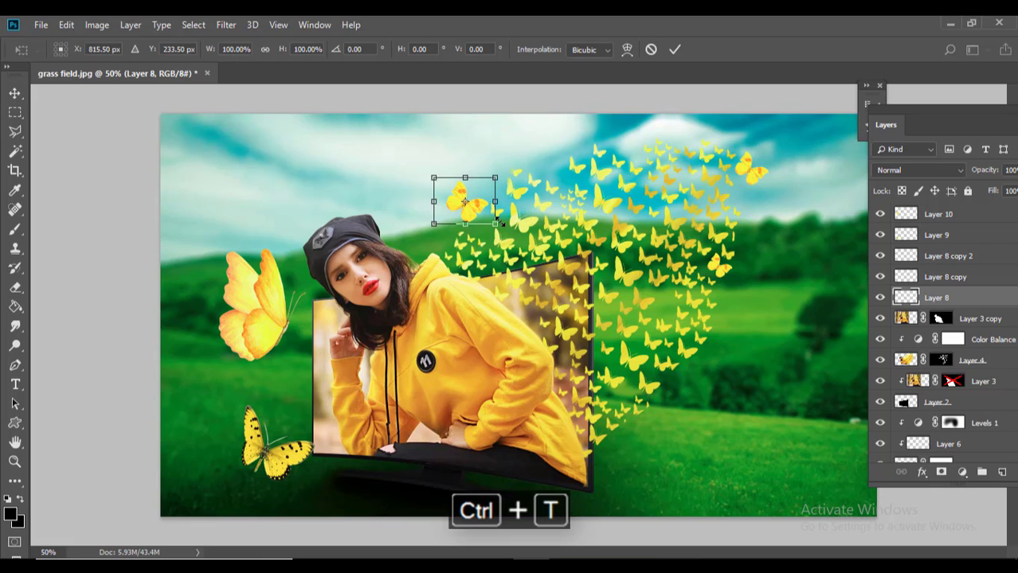
{"action": "left_click_drag", "start_coordinate": [493, 222], "coordinate": [493, 223]}
{"action": "key", "text": "Return"}
{"action": "left_click_drag", "start_coordinate": [545, 249], "coordinate": [560, 266]}
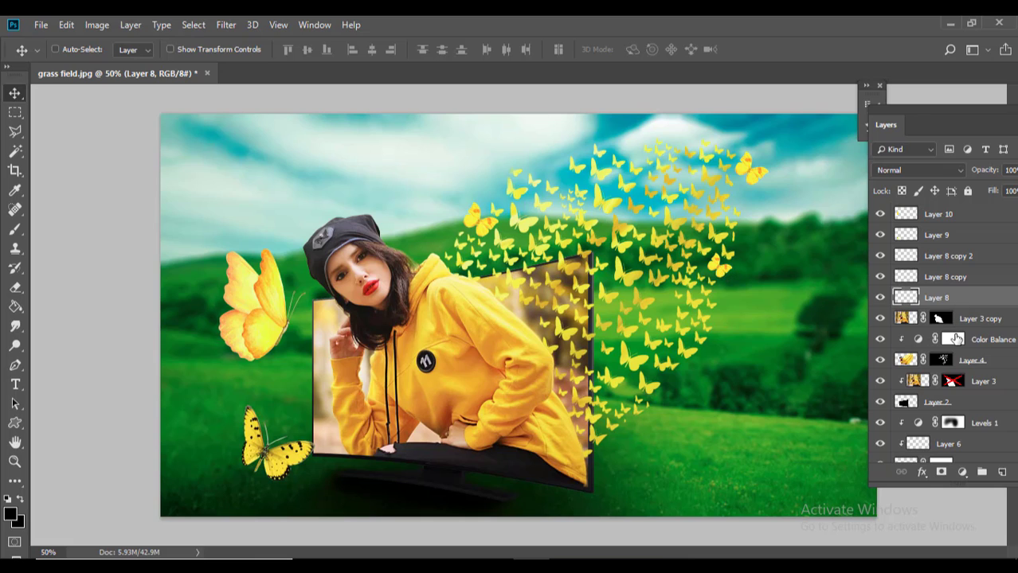
- Select Layer 4's mask and choose the 175 px butterfly brush, reducing its size to 90 px
{"action": "left_click", "coordinate": [944, 361]}
{"action": "left_click", "coordinate": [15, 230]}
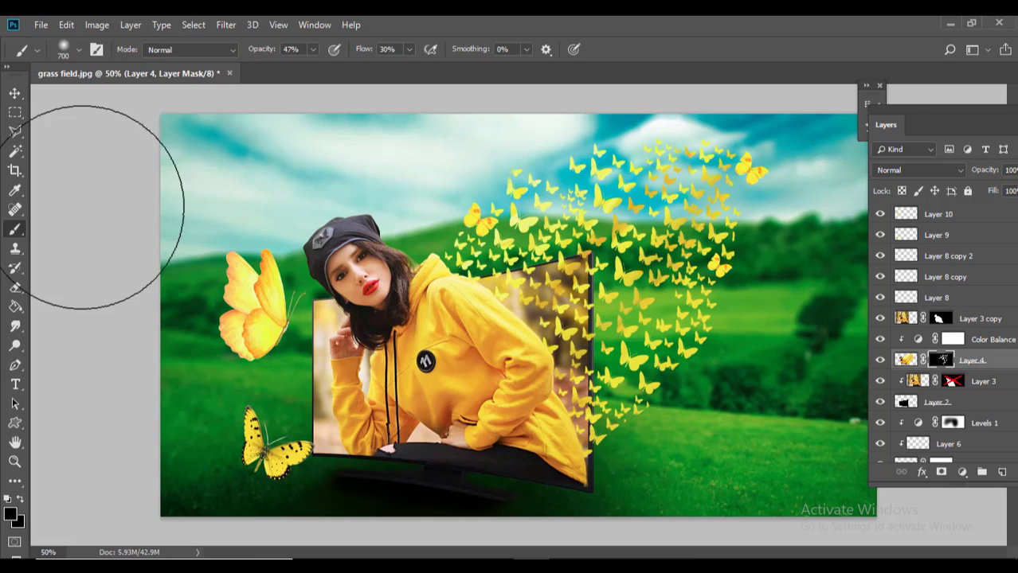
{"action": "left_click", "coordinate": [231, 50]}
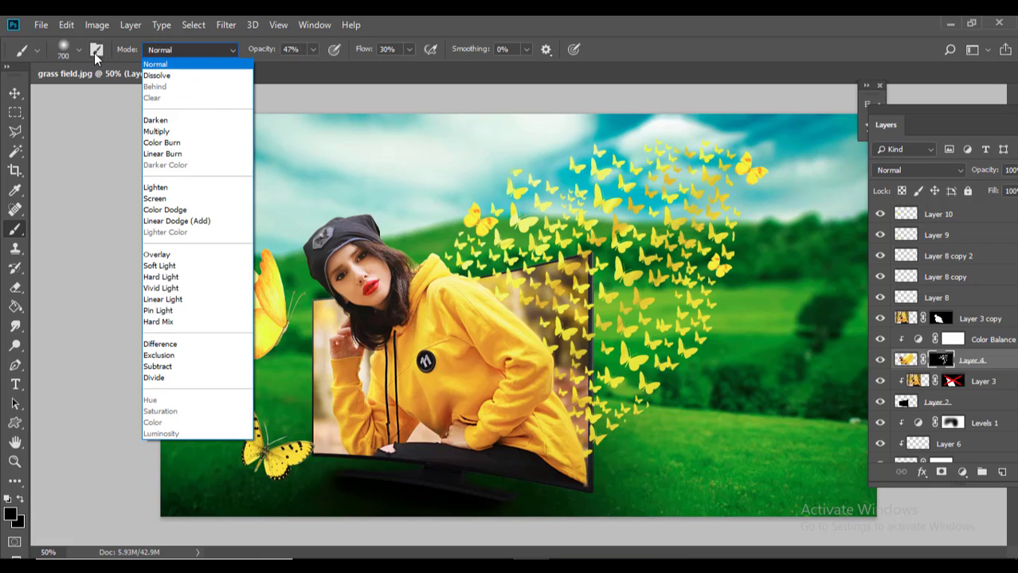
{"action": "left_click", "coordinate": [80, 51]}
{"action": "left_click", "coordinate": [80, 52]}
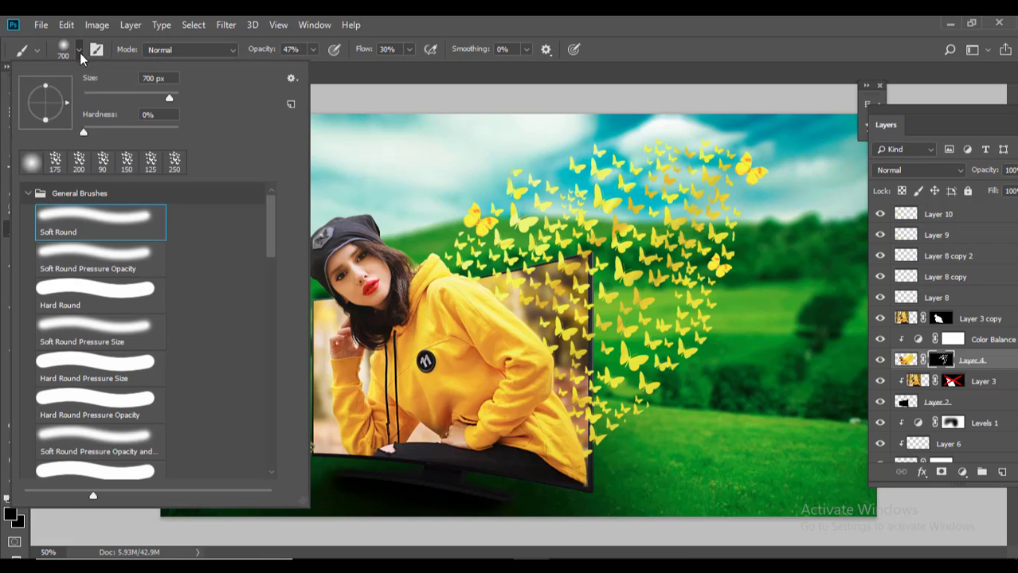
{"action": "left_click", "coordinate": [56, 162]}
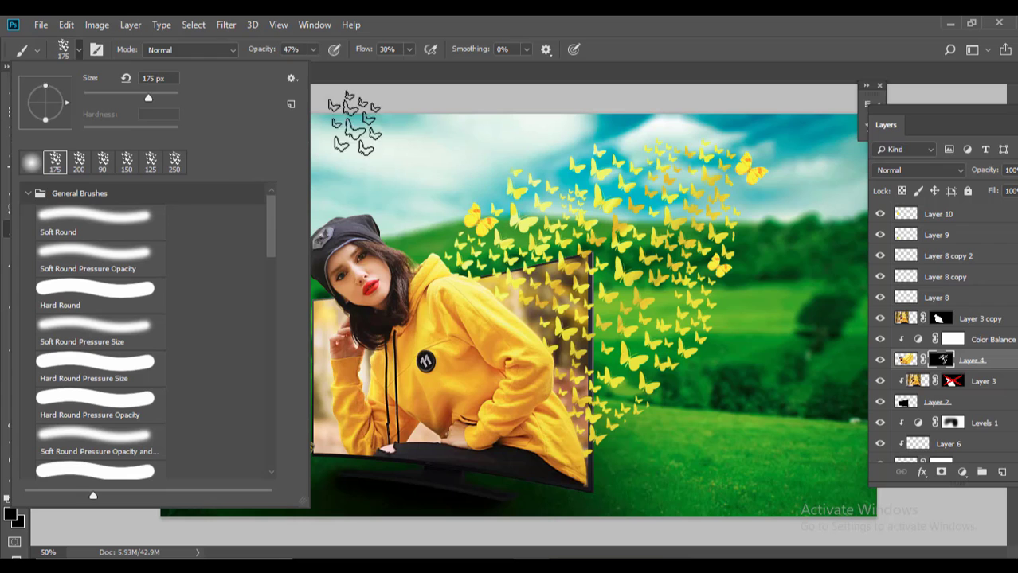
{"action": "left_click", "coordinate": [253, 50]}
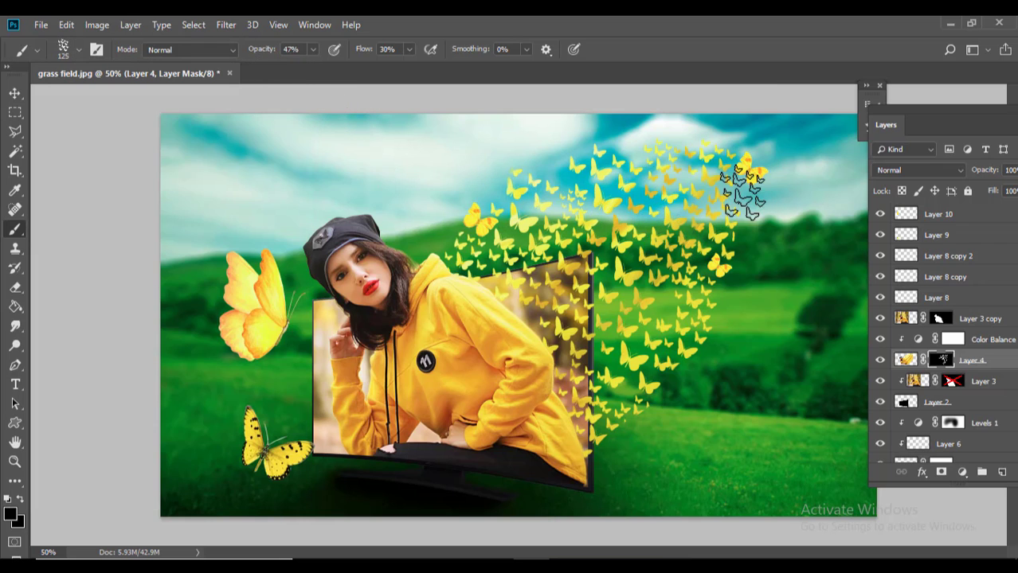
{"action": "key", "text": "bracketleft"}
{"action": "key", "text": "bracketleft"}
{"action": "key", "text": "bracketleft"}
{"action": "key", "text": "bracketleft"}
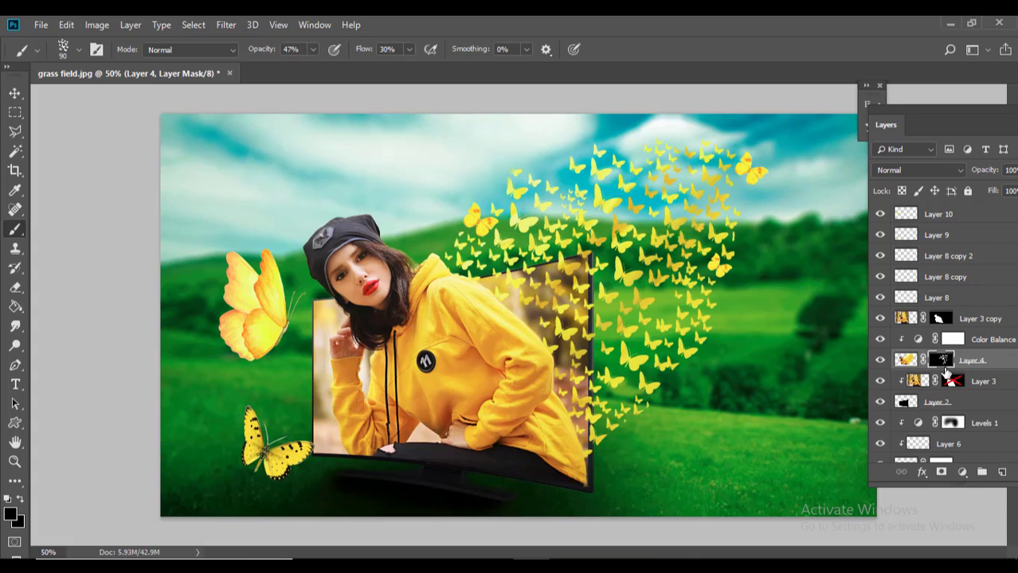
- Keep Layer 4's mask targeted, set the foreground color to white and raise the brush opacity to 100%
{"action": "left_click", "coordinate": [940, 319]}
{"action": "left_click", "coordinate": [943, 362]}
{"action": "left_click", "coordinate": [10, 515]}
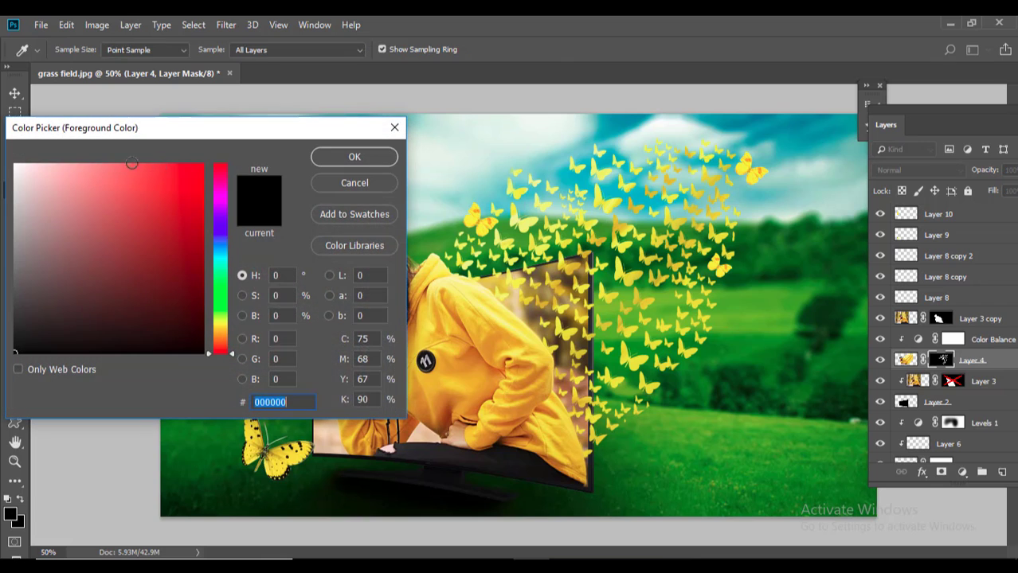
{"action": "left_click_drag", "start_coordinate": [87, 213], "coordinate": [13, 130]}
{"action": "left_click", "coordinate": [377, 154]}
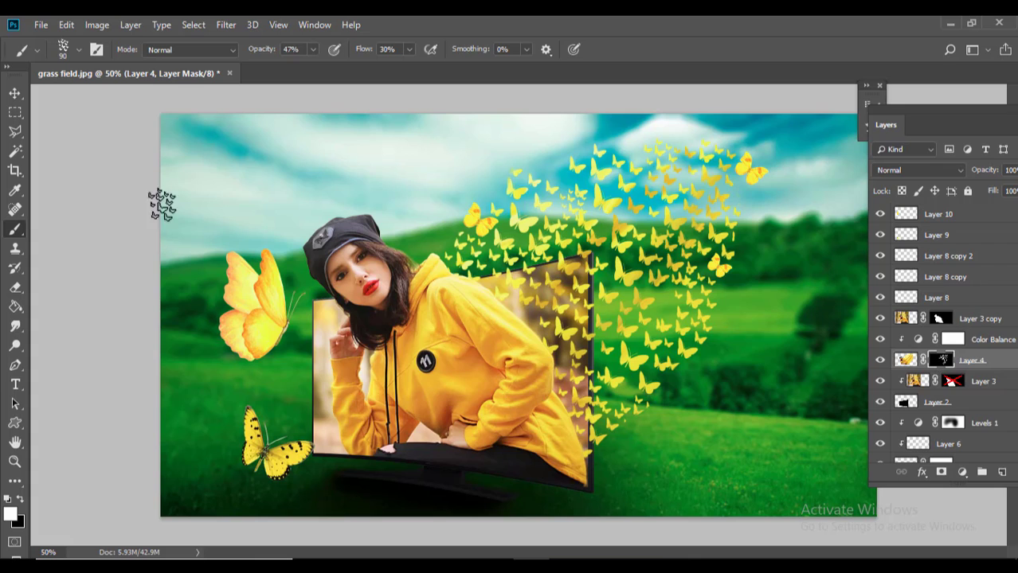
{"action": "left_click", "coordinate": [313, 49]}
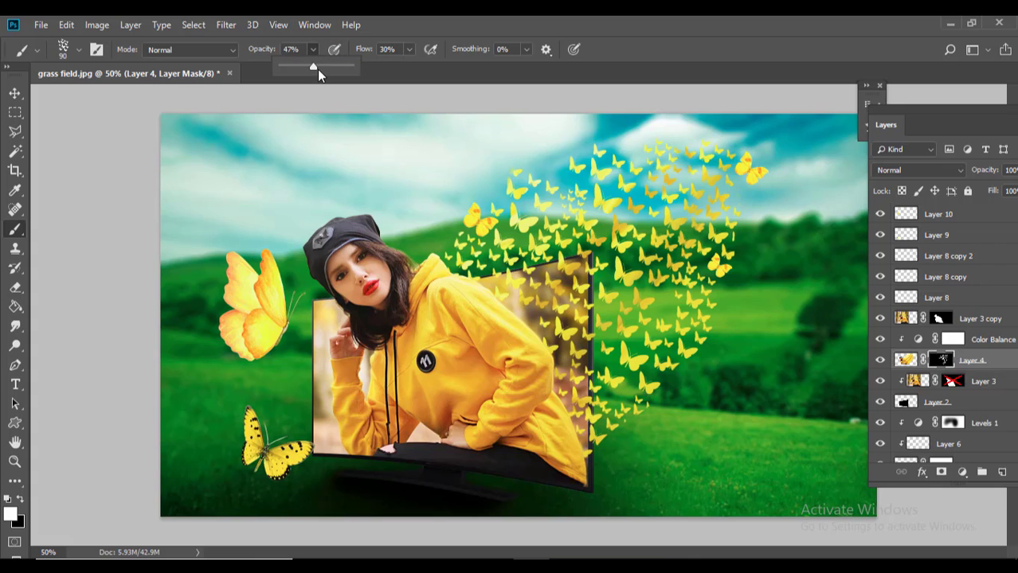
{"action": "left_click_drag", "start_coordinate": [317, 69], "coordinate": [369, 78]}
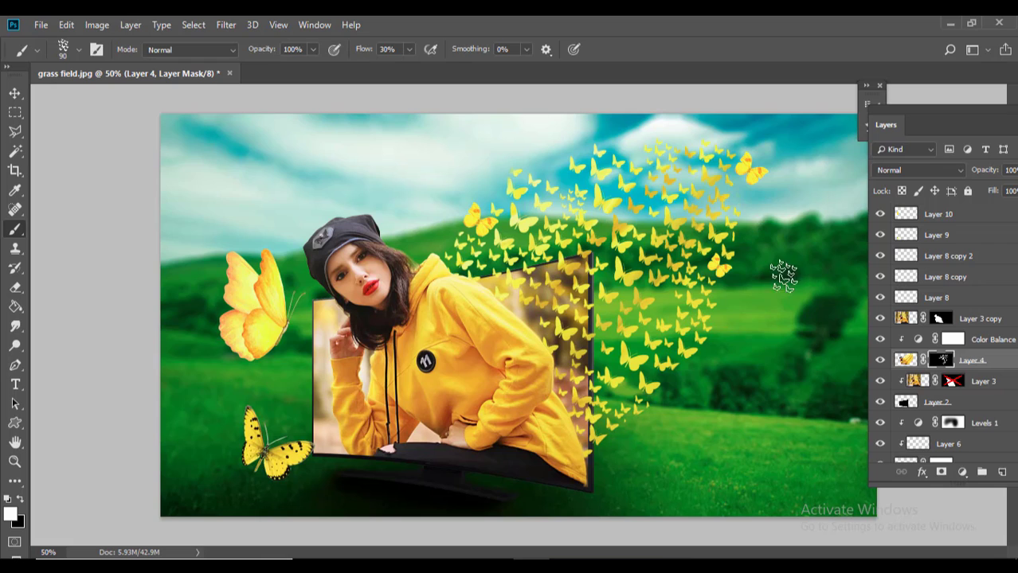
- Set the foreground color to black for Layer 4's mask and enlarge the butterfly brush to 125 px
{"action": "key", "text": "bracketright"}
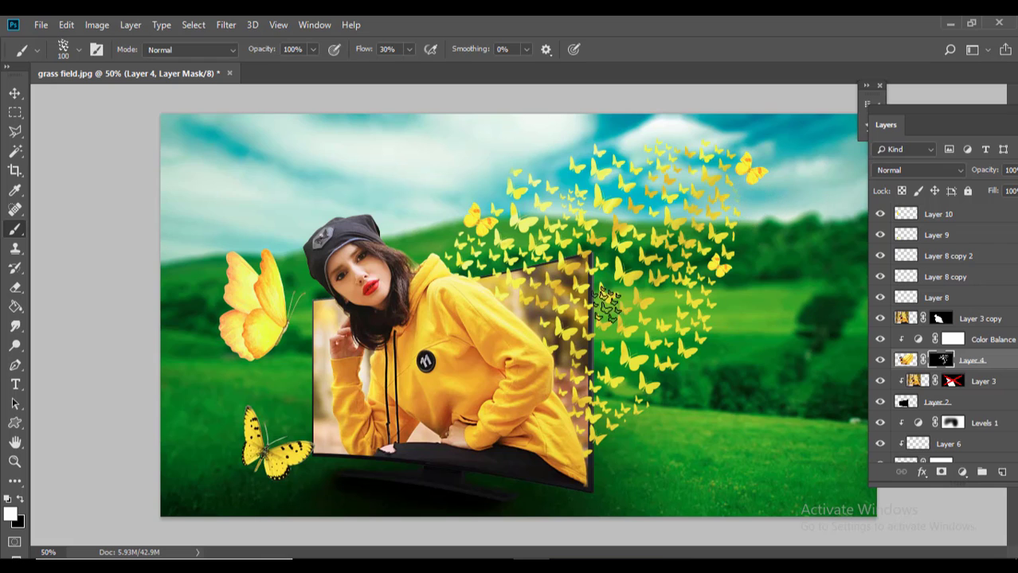
{"action": "left_click", "coordinate": [12, 516]}
{"action": "left_click_drag", "start_coordinate": [144, 365], "coordinate": [16, 354]}
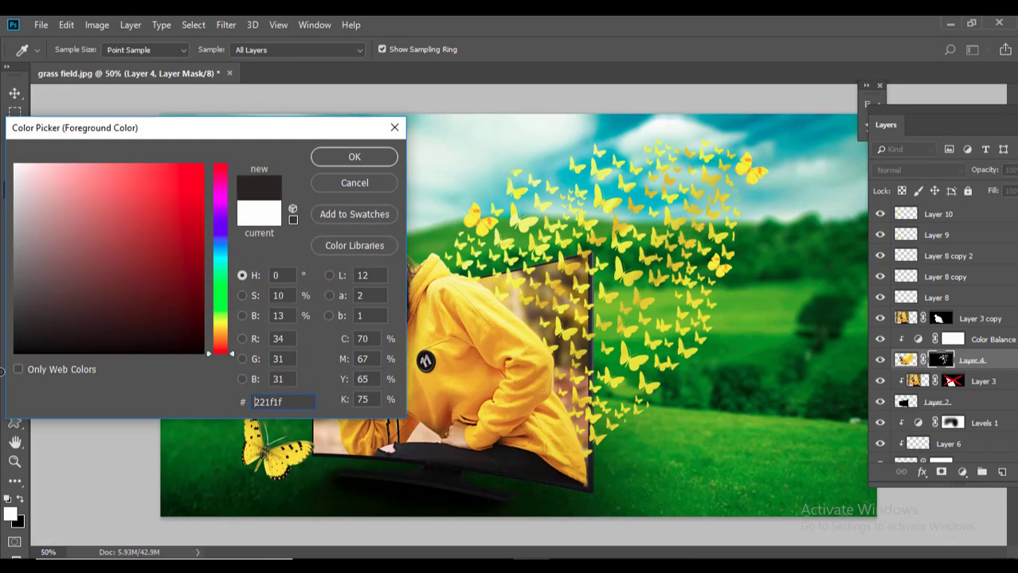
{"action": "left_click", "coordinate": [349, 160]}
{"action": "key", "text": "bracketright"}
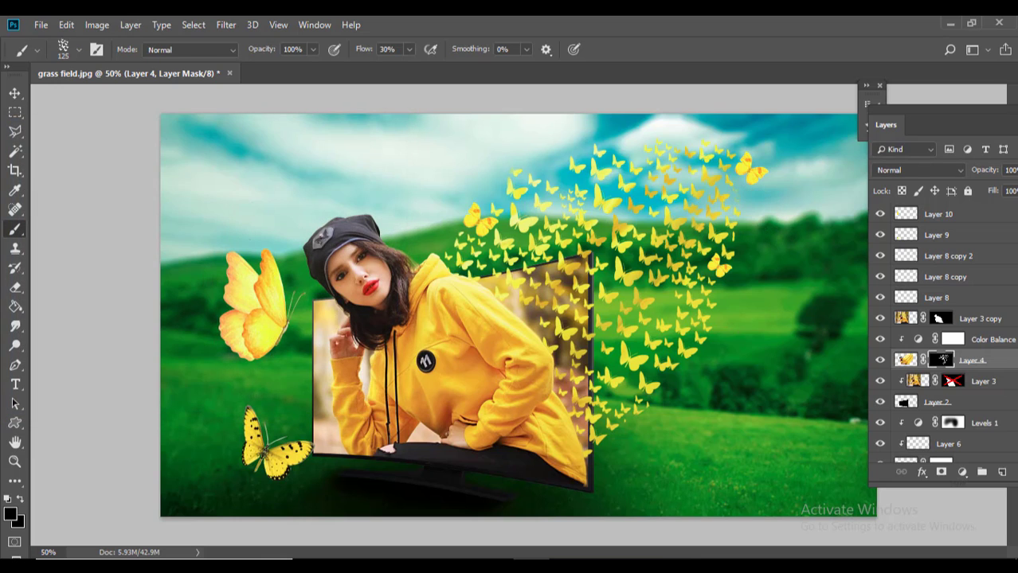
- Make Layer 10, the large orange butterfly beside the woman, the active layer
{"action": "left_click", "coordinate": [15, 93]}
{"action": "key", "text": "ctrl+minus"}
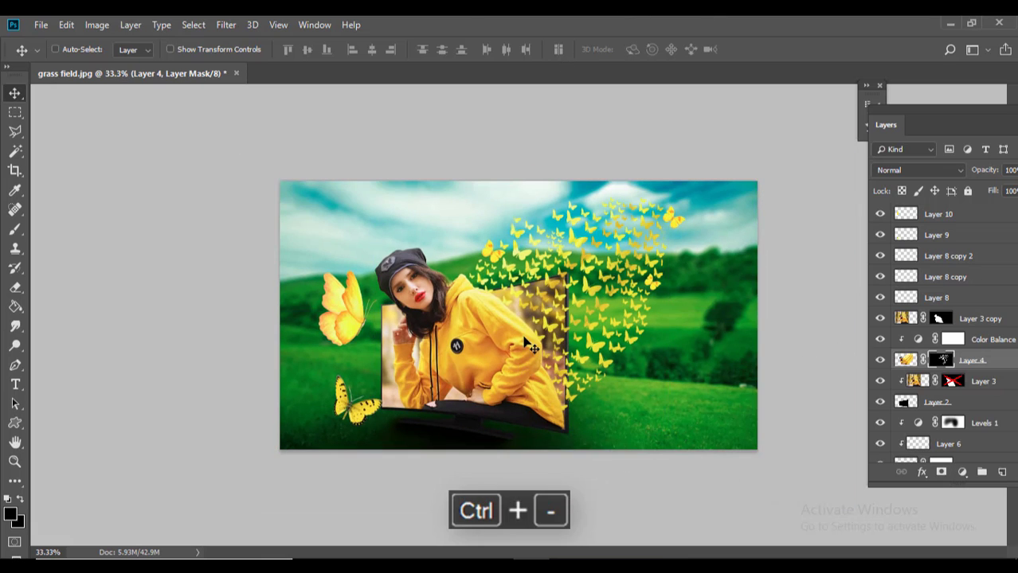
{"action": "key", "text": "ctrl+equal"}
{"action": "right_click", "coordinate": [271, 310]}
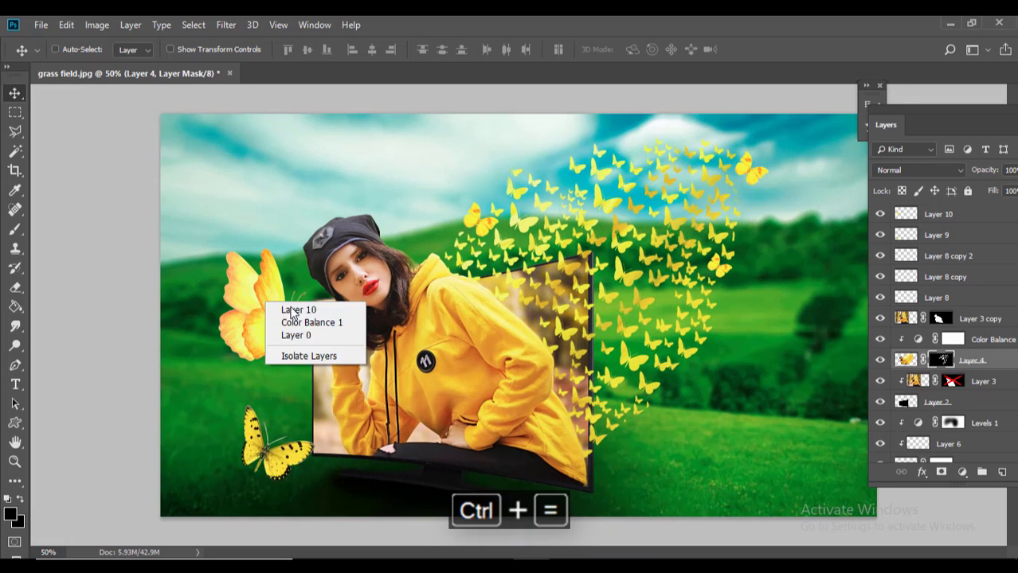
{"action": "left_click", "coordinate": [291, 310]}
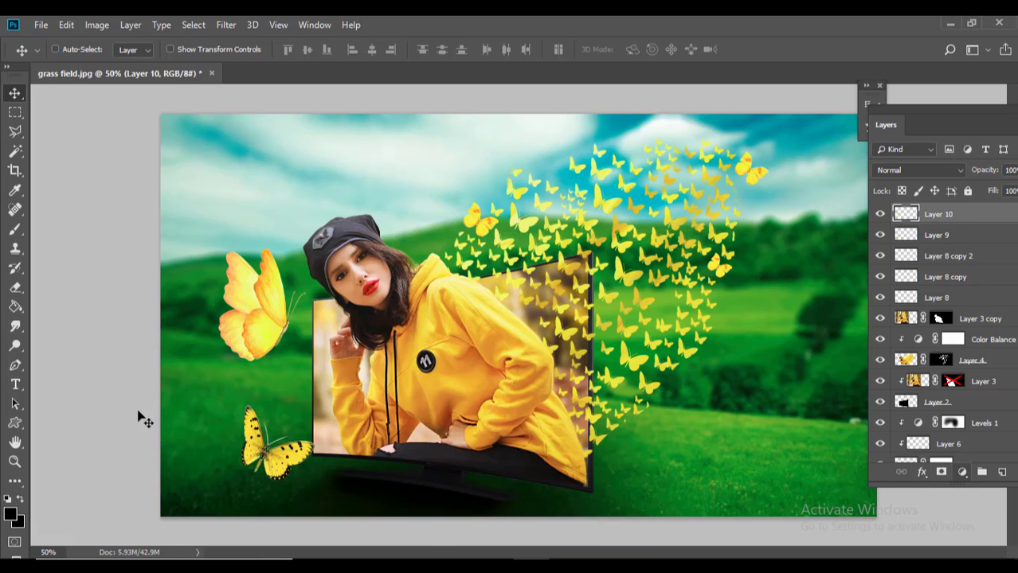
- Select the spotted butterfly on Layer 9 and scale it down slightly beside the TV's lower corner
{"action": "right_click", "coordinate": [296, 458]}
{"action": "left_click", "coordinate": [340, 464]}
{"action": "key", "text": "ctrl+d"}
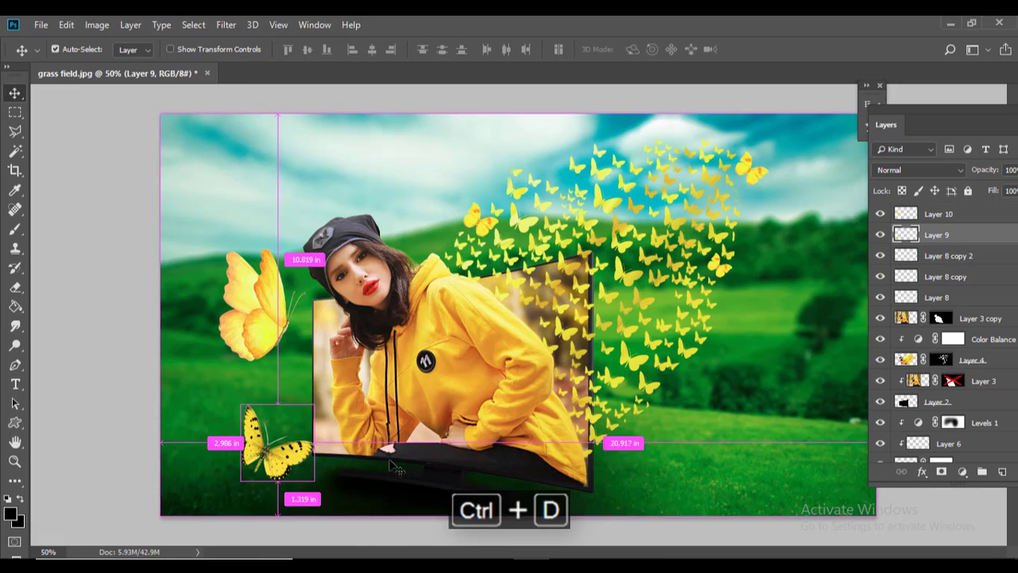
{"action": "key", "text": "ctrl+t"}
{"action": "mouse_move", "coordinate": [314, 482]}
{"action": "left_mouse_down"}
{"action": "mouse_move", "coordinate": [333, 480]}
{"action": "mouse_move", "coordinate": [325, 484]}
{"action": "left_mouse_up"}
{"action": "key", "text": "Return"}
{"action": "key", "text": "ctrl+minus"}
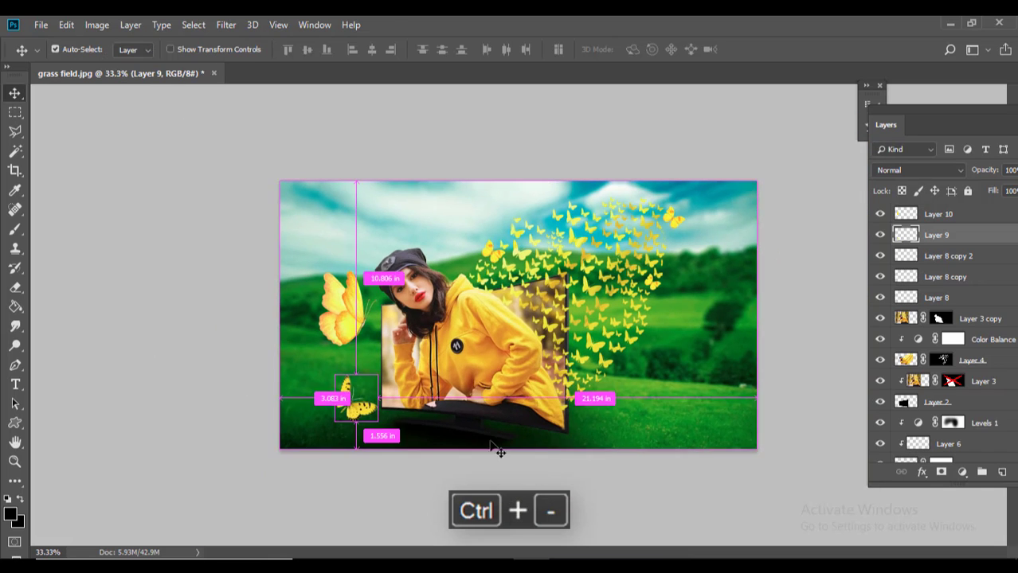
{"action": "key", "text": "ctrl+equal"}
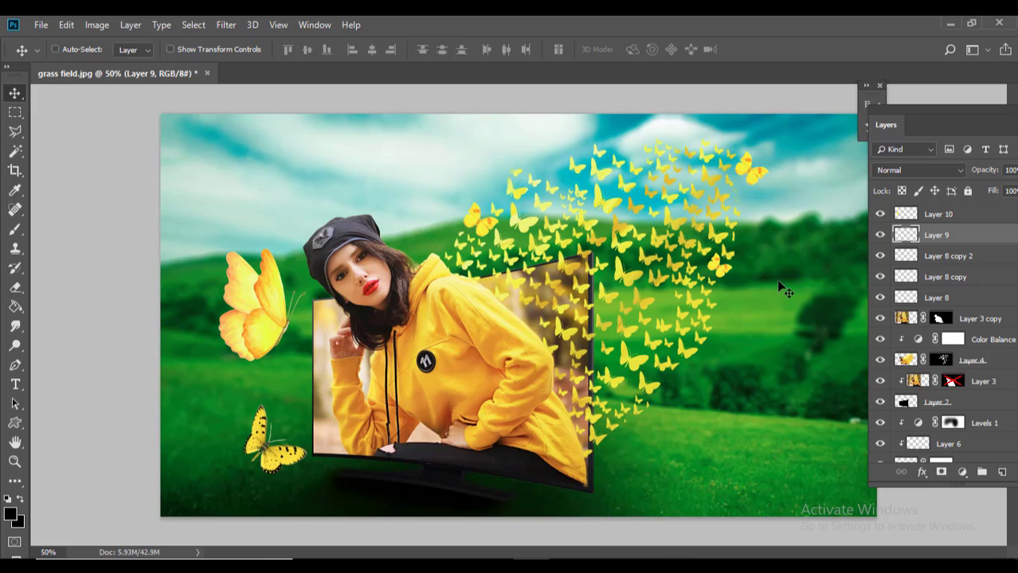
- Stamp all visible layers into a new layer above Layer 10 and sharpen it with Unsharp Mask, amount 100%, radius 2.6 pixels, threshold 0
{"action": "left_click", "coordinate": [966, 216]}
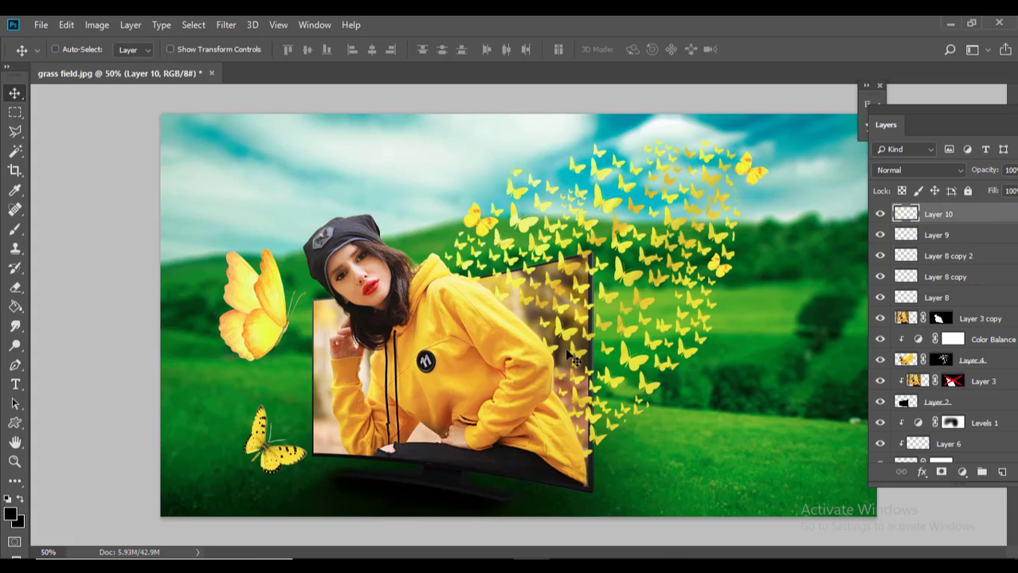
{"action": "key", "text": "ctrl+shift+alt+e"}
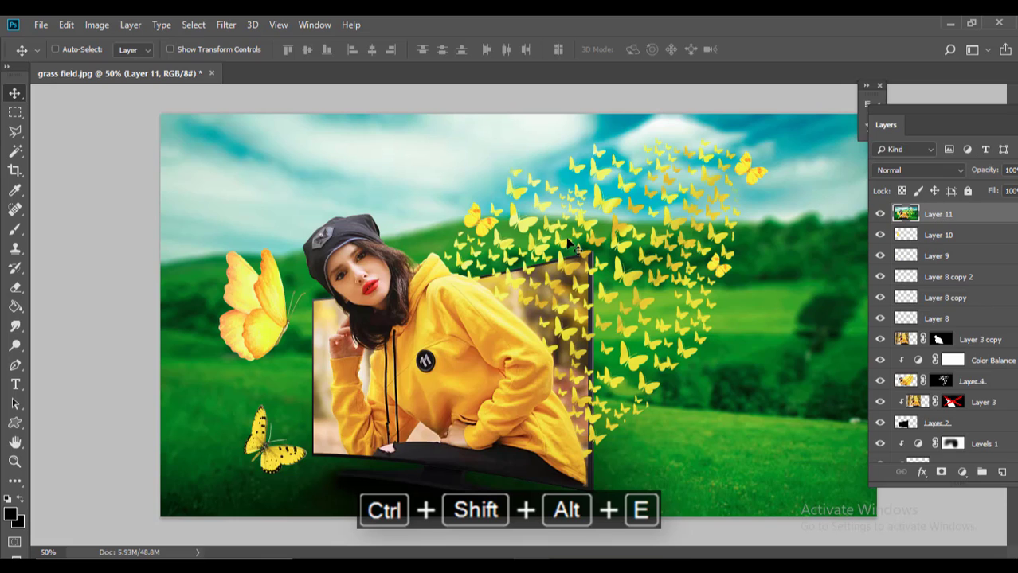
{"action": "left_click", "coordinate": [225, 27]}
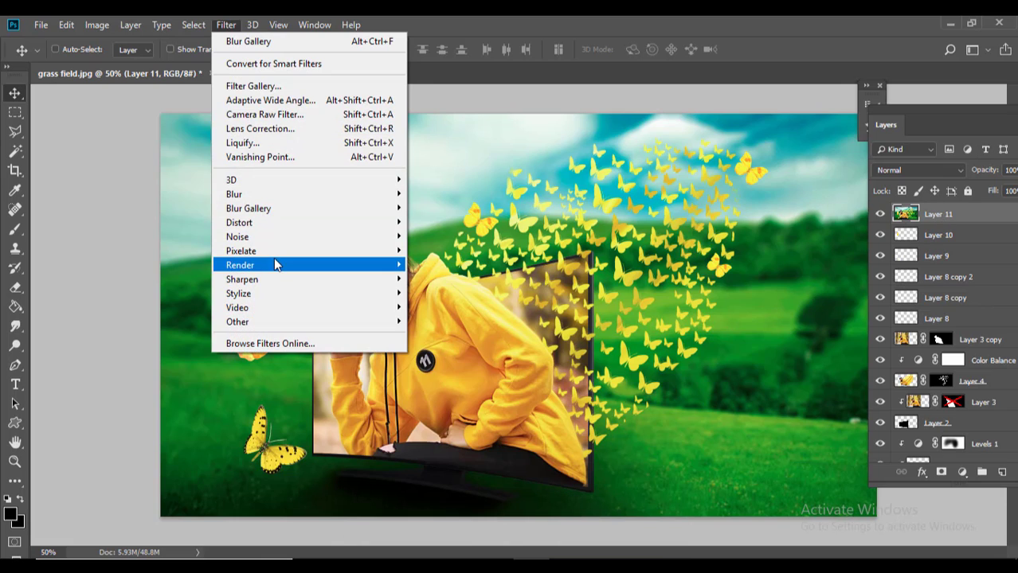
{"action": "mouse_move", "coordinate": [272, 286]}
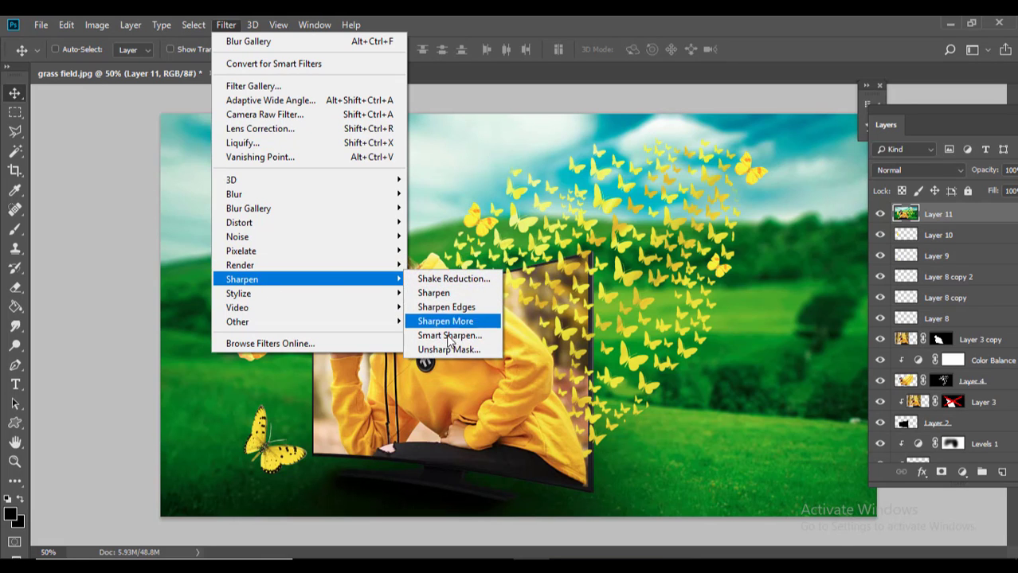
{"action": "left_click", "coordinate": [440, 348]}
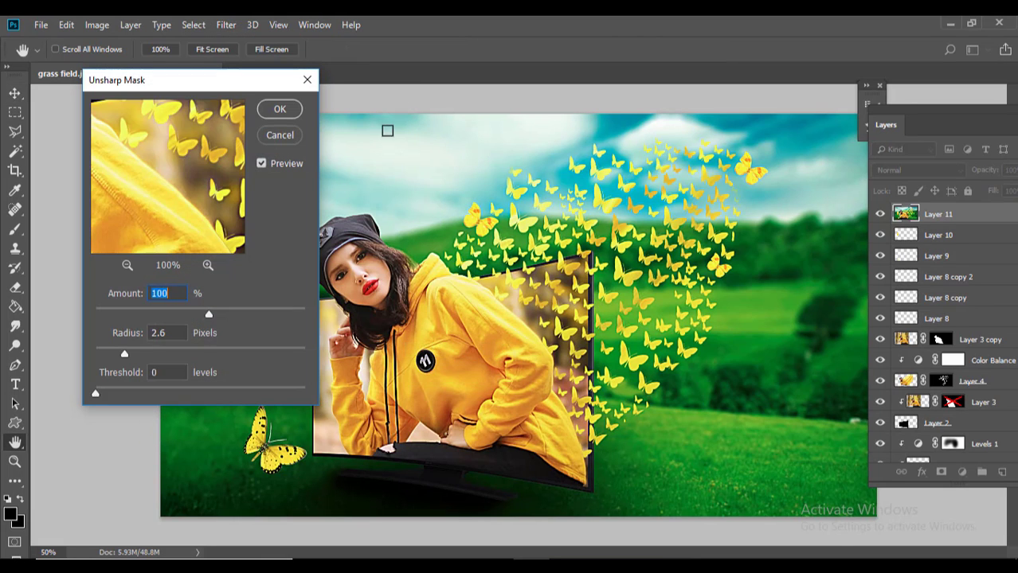
{"action": "left_click", "coordinate": [280, 110]}
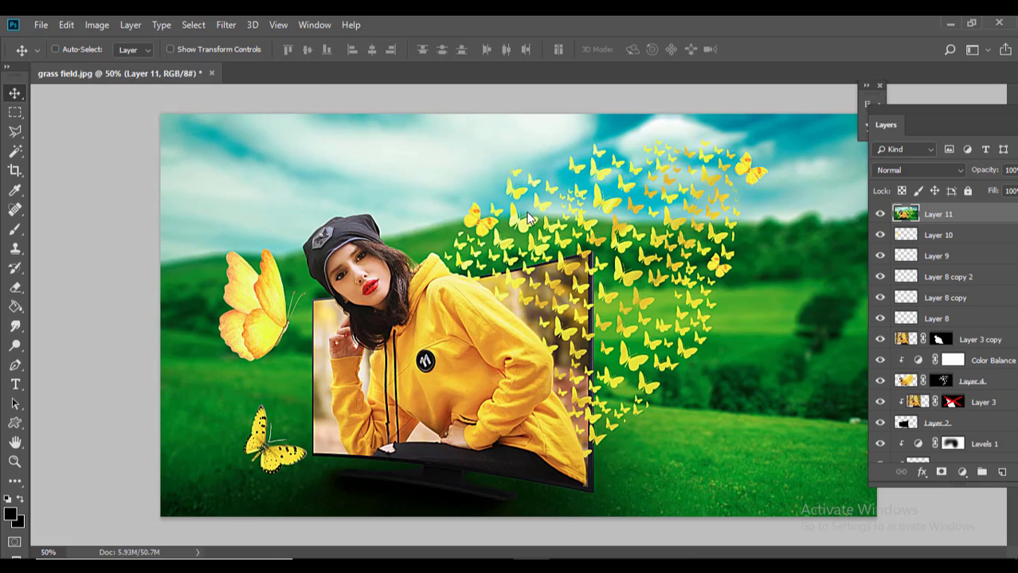
{"action": "key", "text": "ctrl+minus"}
{"action": "key", "text": "ctrl+equal"}
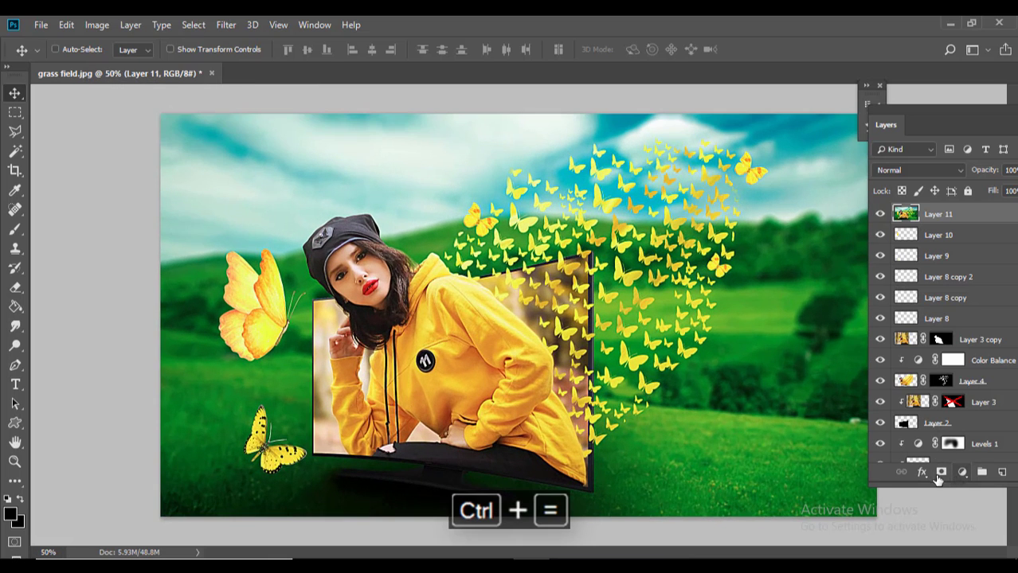
- Add a Color Balance adjustment clipped to Layer 11, shifting the midtones toward yellow by about -33 and slightly toward green
{"action": "left_click", "coordinate": [964, 473]}
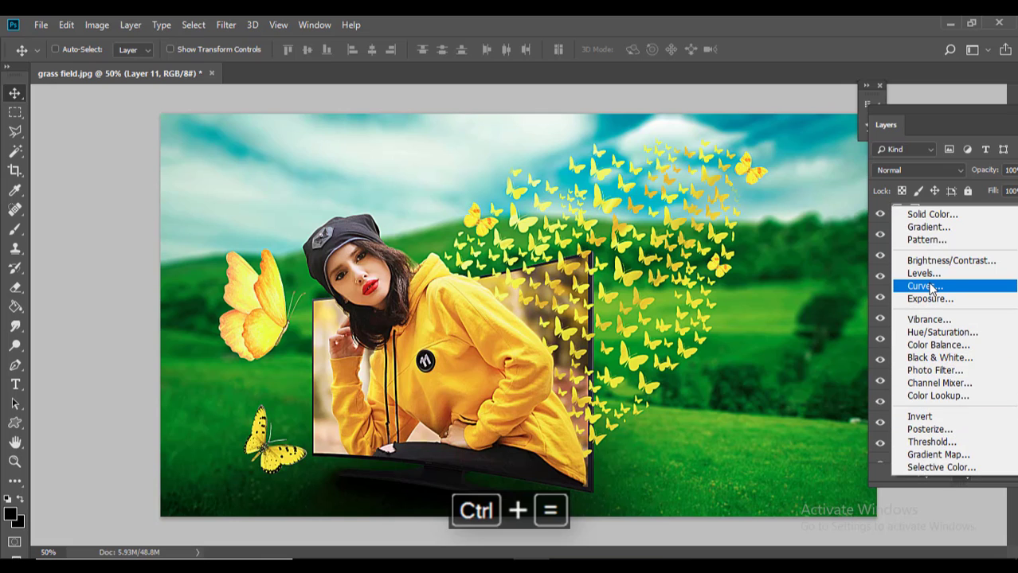
{"action": "left_click", "coordinate": [938, 345]}
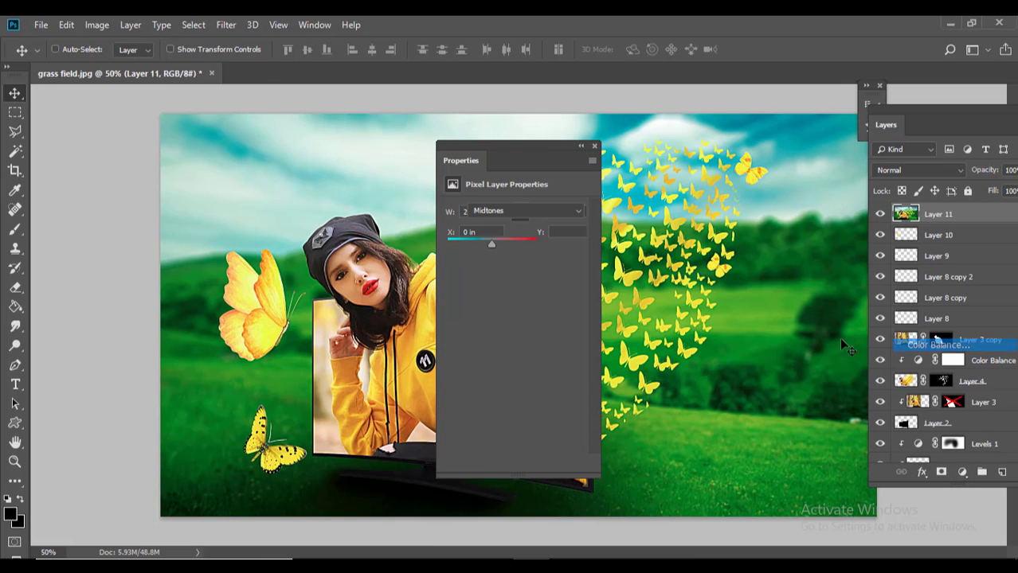
{"action": "left_click", "coordinate": [488, 462]}
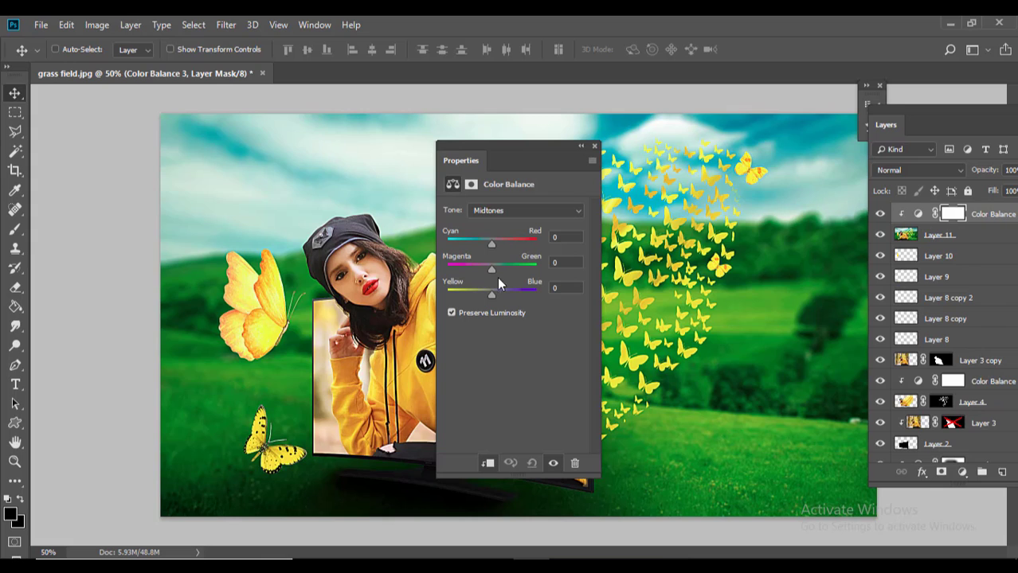
{"action": "left_click_drag", "start_coordinate": [489, 293], "coordinate": [479, 293]}
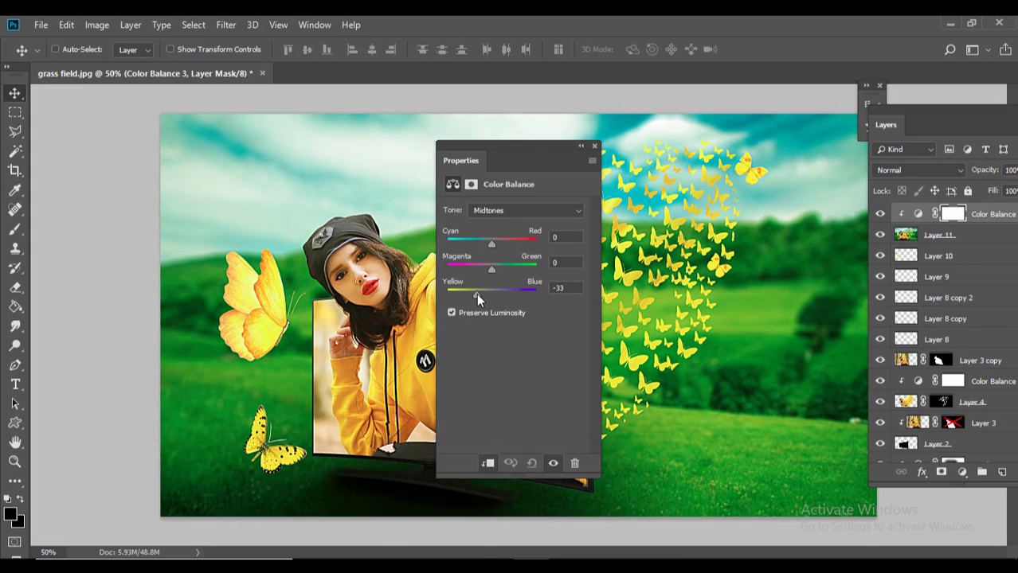
{"action": "left_click_drag", "start_coordinate": [494, 271], "coordinate": [489, 243]}
{"action": "left_click", "coordinate": [593, 149]}
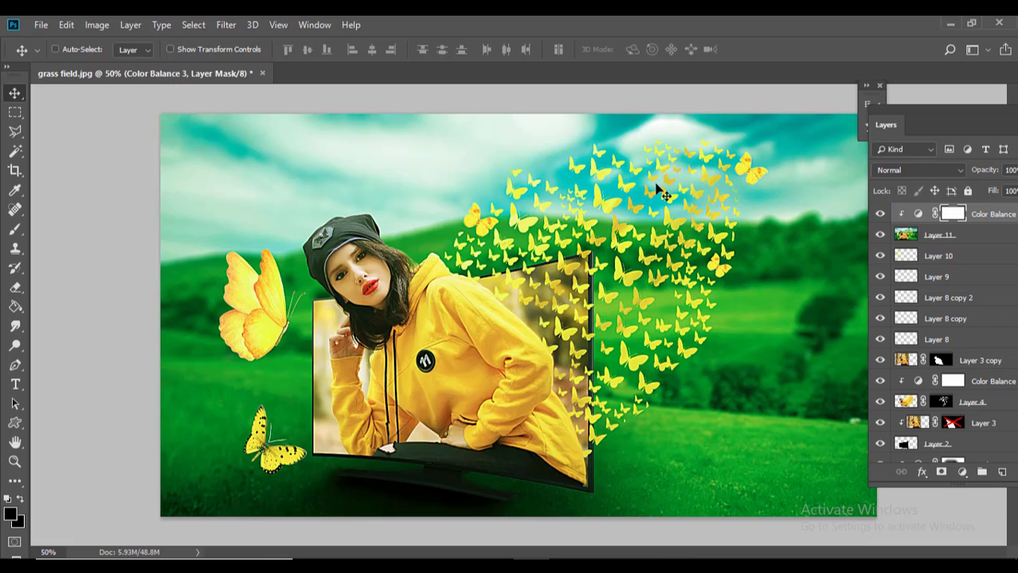
{"action": "key", "text": "ctrl+minus"}
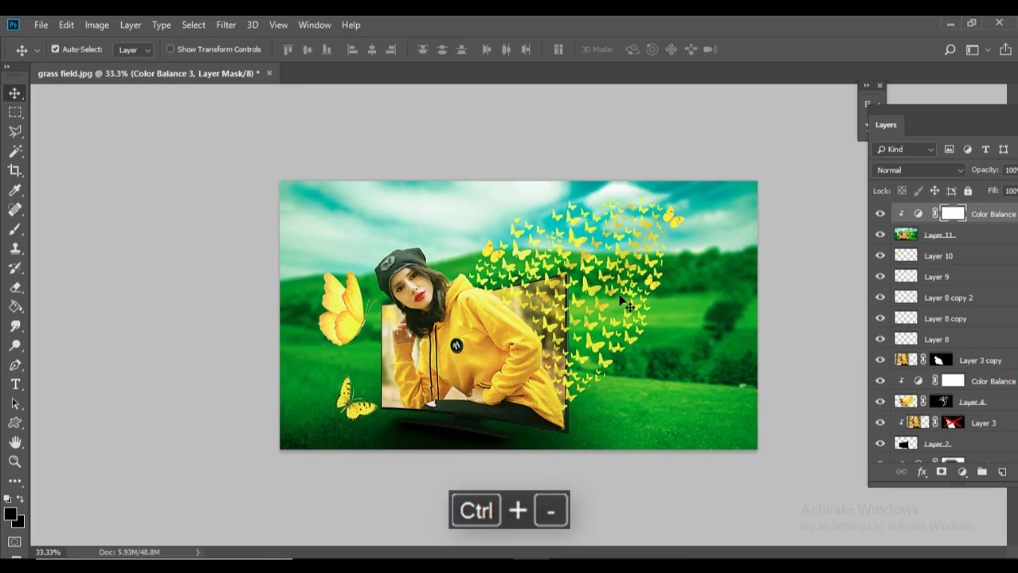
{"action": "key", "text": "ctrl+equal"}
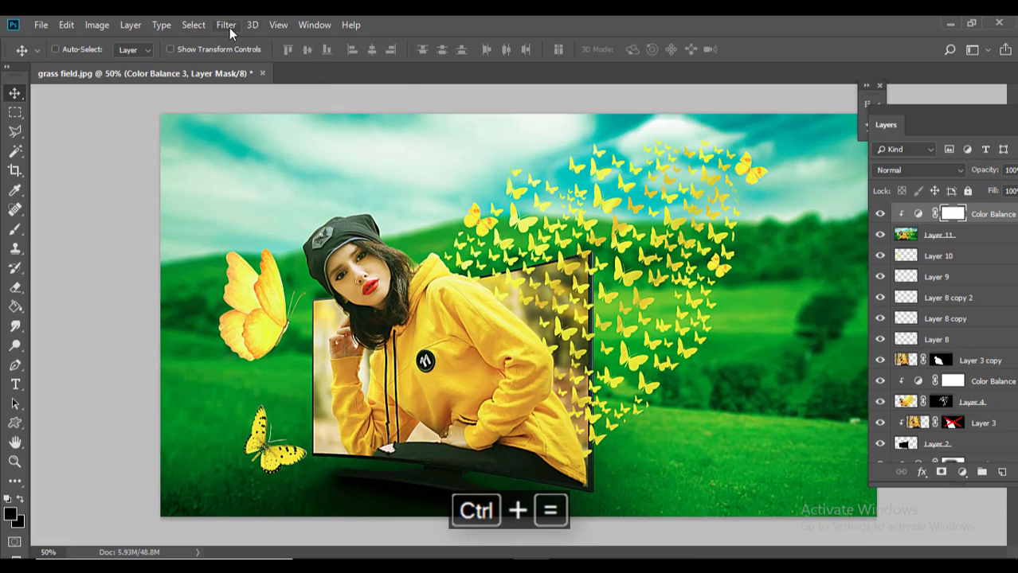
{"action": "left_click", "coordinate": [228, 26]}
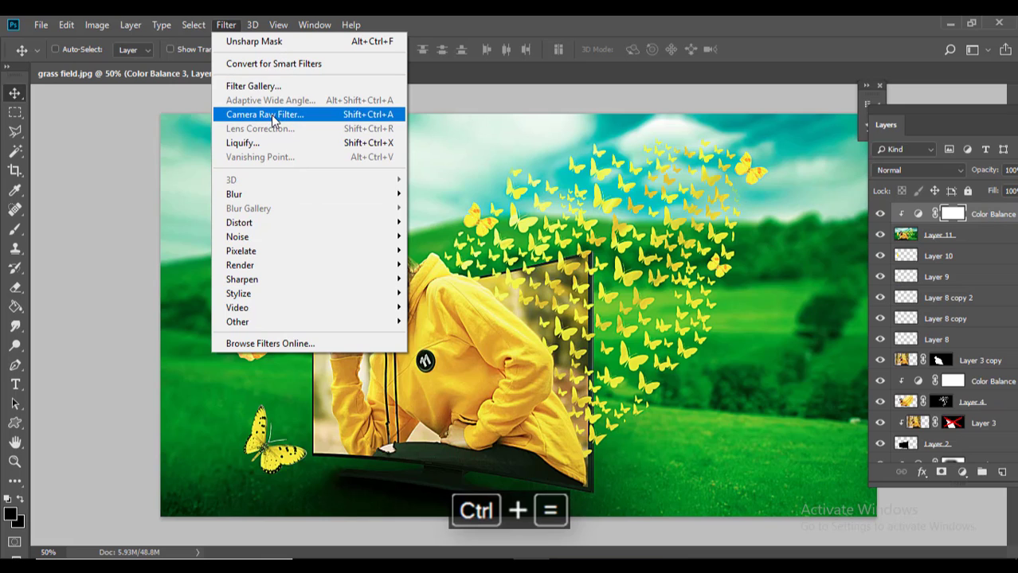
{"action": "key", "text": "Escape"}
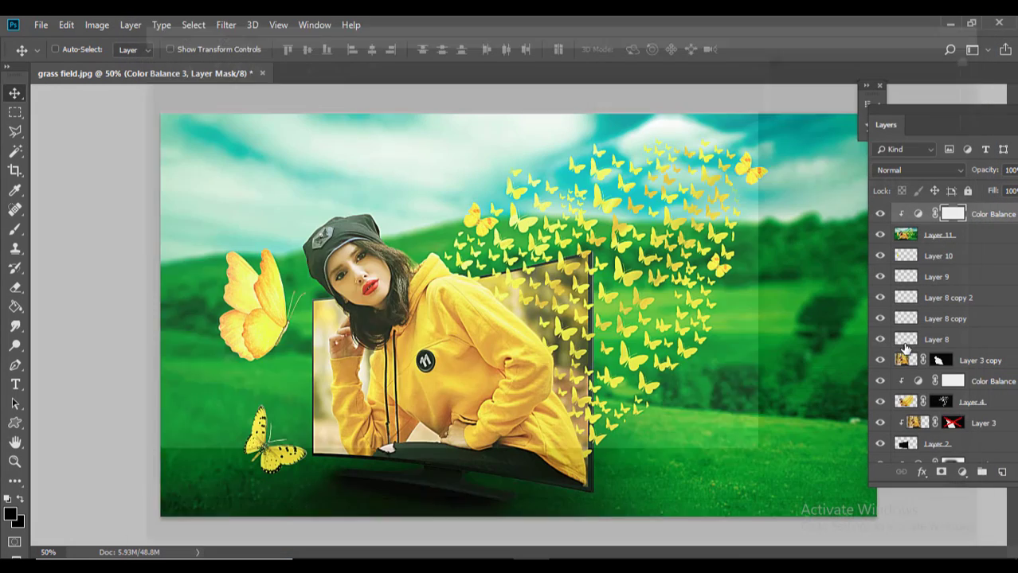
{"action": "left_click", "coordinate": [880, 530]}
- Apply the Camera Raw filter to Layer 11 with Tint -6, Highlights -14, Whites +10 and Blacks +12
{"action": "left_click", "coordinate": [940, 239]}
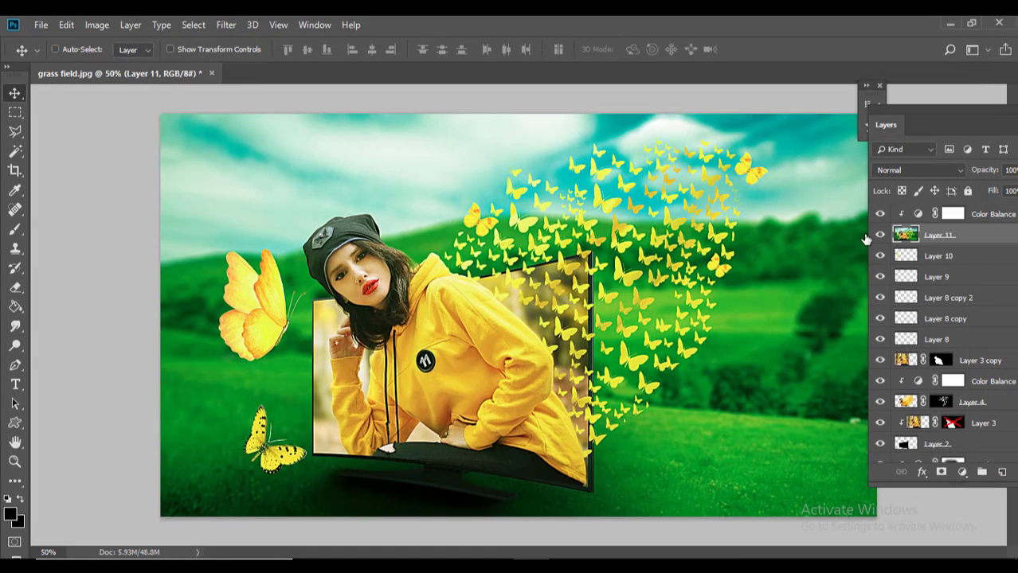
{"action": "left_click", "coordinate": [226, 24]}
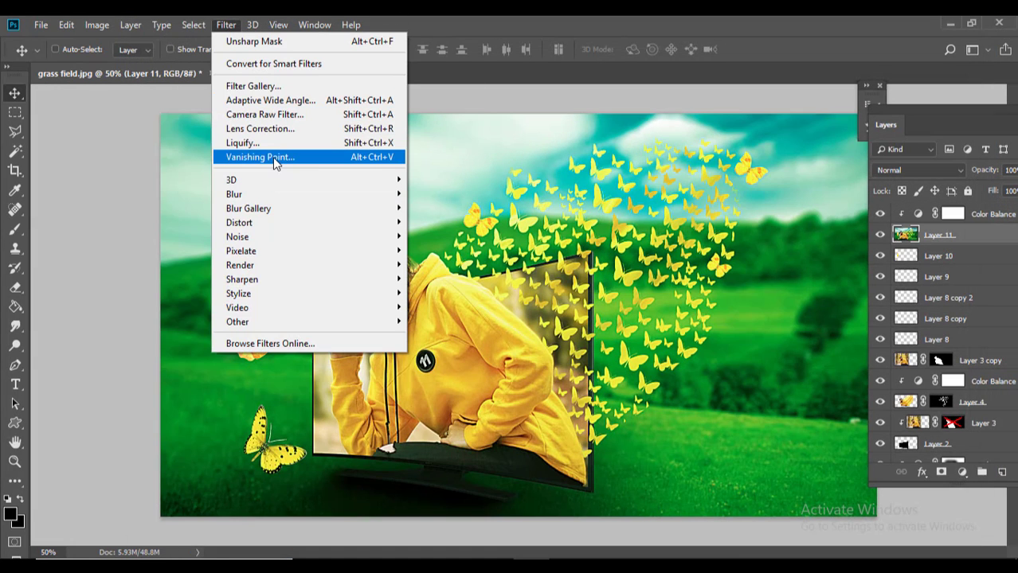
{"action": "left_click", "coordinate": [271, 115]}
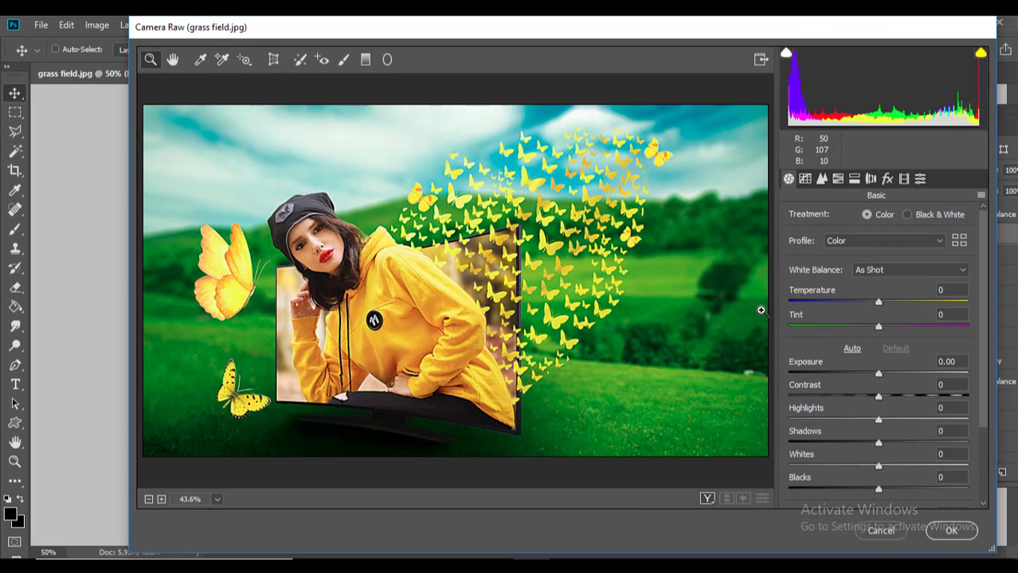
{"action": "scroll", "coordinate": [923, 303], "scroll_direction": "down", "scroll_amount": 1}
{"action": "scroll", "coordinate": [921, 296], "scroll_direction": "down", "scroll_amount": 2}
{"action": "scroll", "coordinate": [864, 272], "scroll_direction": "up", "scroll_amount": 1}
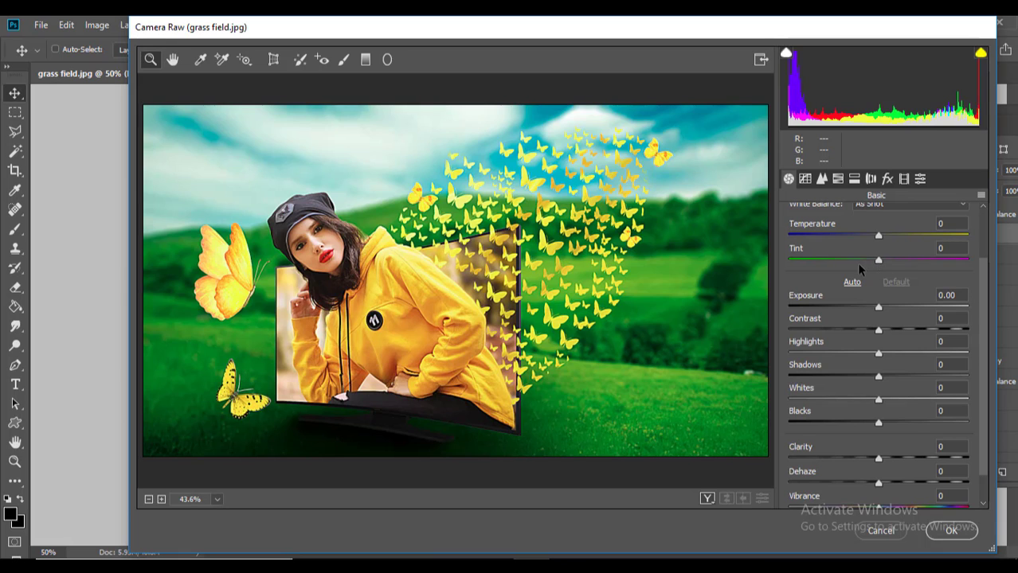
{"action": "mouse_move", "coordinate": [879, 261]}
{"action": "left_mouse_down"}
{"action": "mouse_move", "coordinate": [857, 262]}
{"action": "mouse_move", "coordinate": [892, 270]}
{"action": "mouse_move", "coordinate": [879, 274]}
{"action": "left_mouse_up"}
{"action": "scroll", "coordinate": [904, 327], "scroll_direction": "down", "scroll_amount": 1}
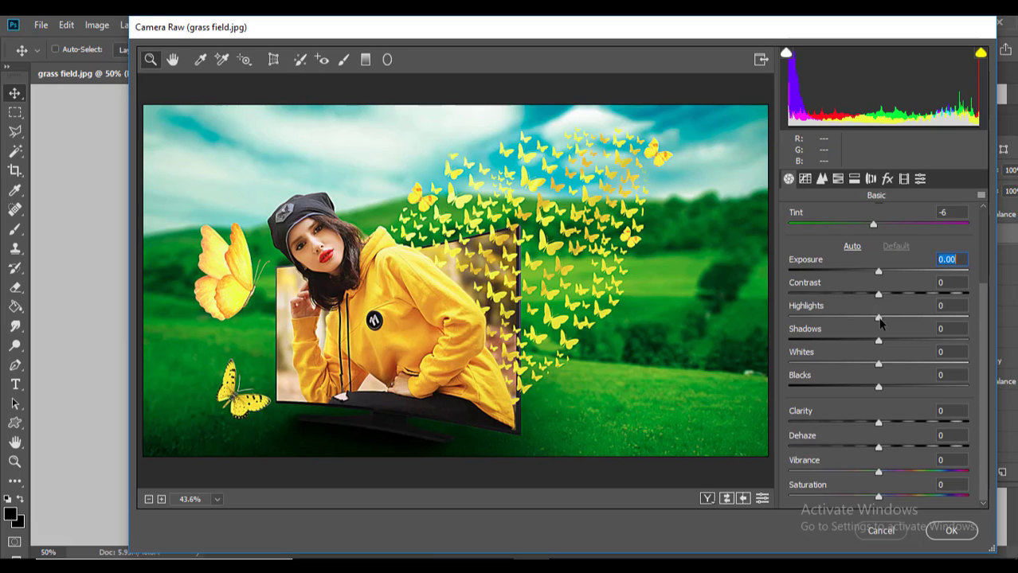
{"action": "left_click_drag", "start_coordinate": [879, 320], "coordinate": [867, 319]}
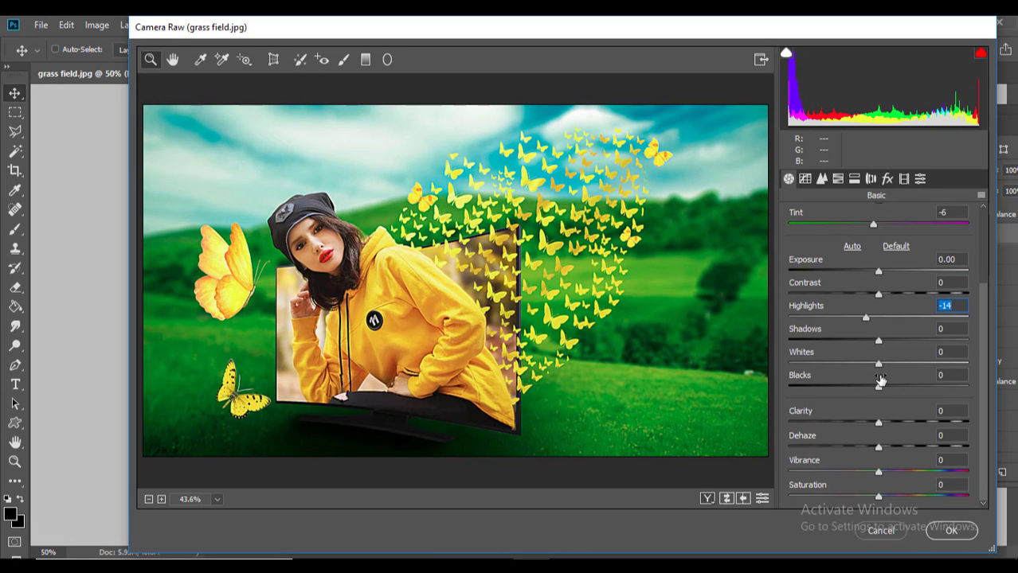
{"action": "left_click_drag", "start_coordinate": [879, 364], "coordinate": [888, 387]}
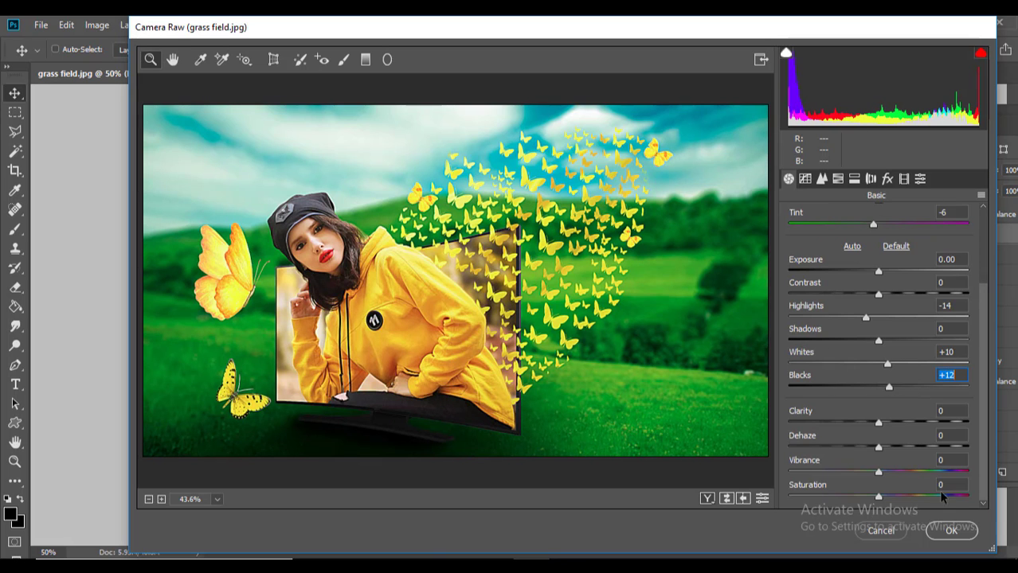
{"action": "left_click", "coordinate": [953, 530]}
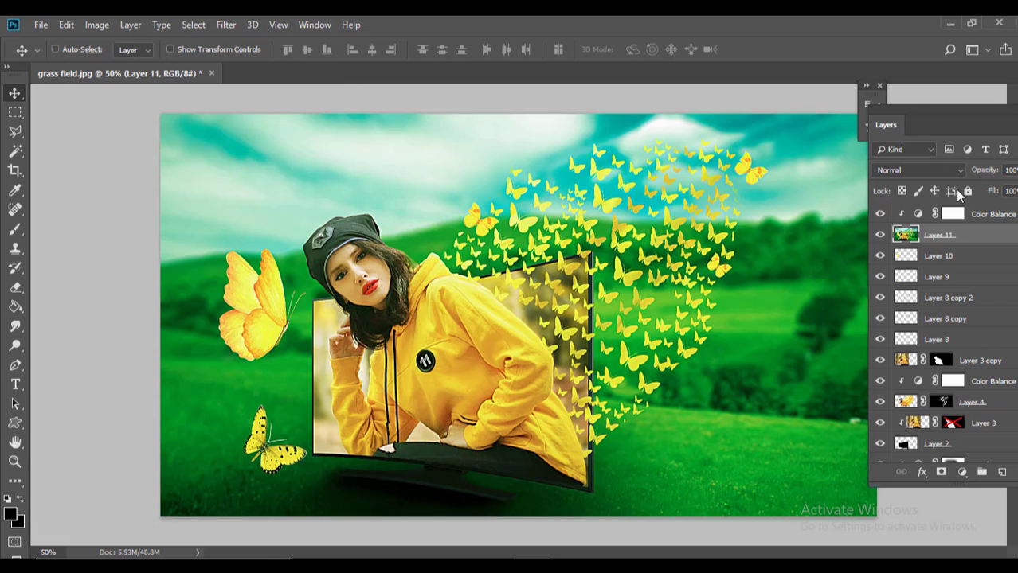
- Hide the layer list, move the floating brush palette clear of the image, and fit the artwork to the screen for inspection
{"action": "key", "text": "F7"}
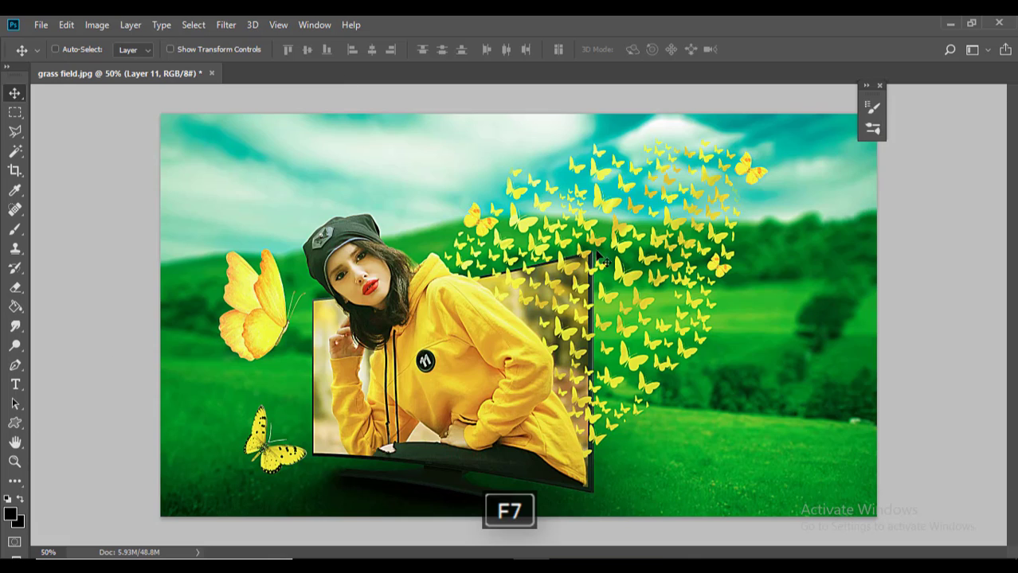
{"action": "left_click_drag", "start_coordinate": [879, 94], "coordinate": [954, 107]}
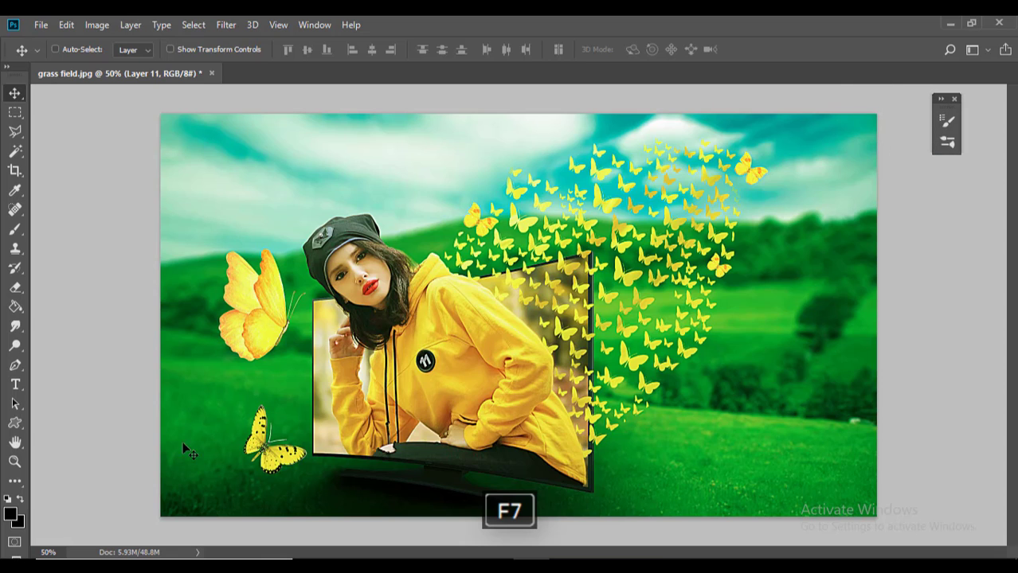
{"action": "left_click", "coordinate": [14, 461]}
{"action": "left_click", "coordinate": [417, 49]}
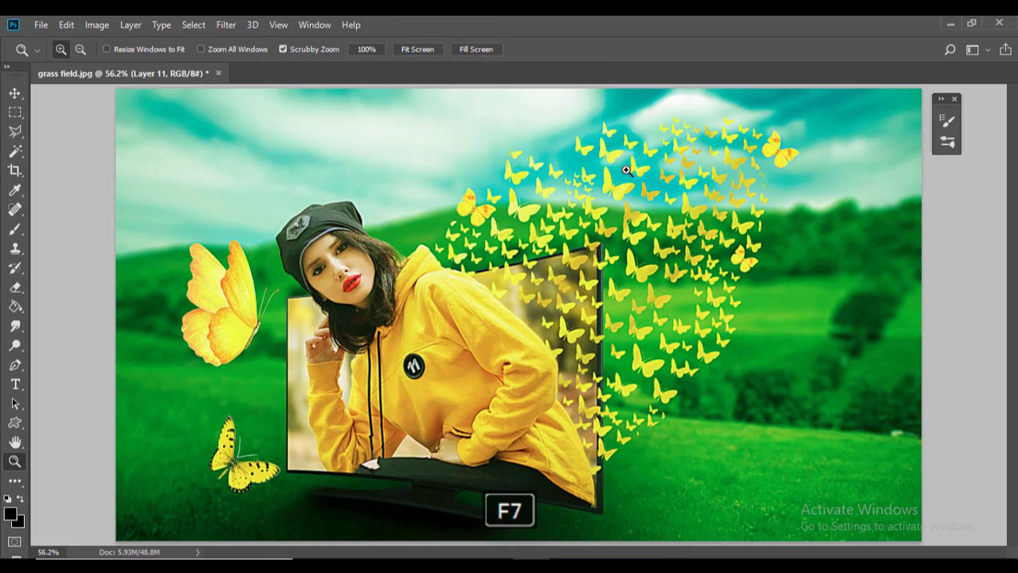
{"action": "left_click_drag", "start_coordinate": [444, 294], "coordinate": [457, 297]}
{"action": "left_click", "coordinate": [457, 297]}
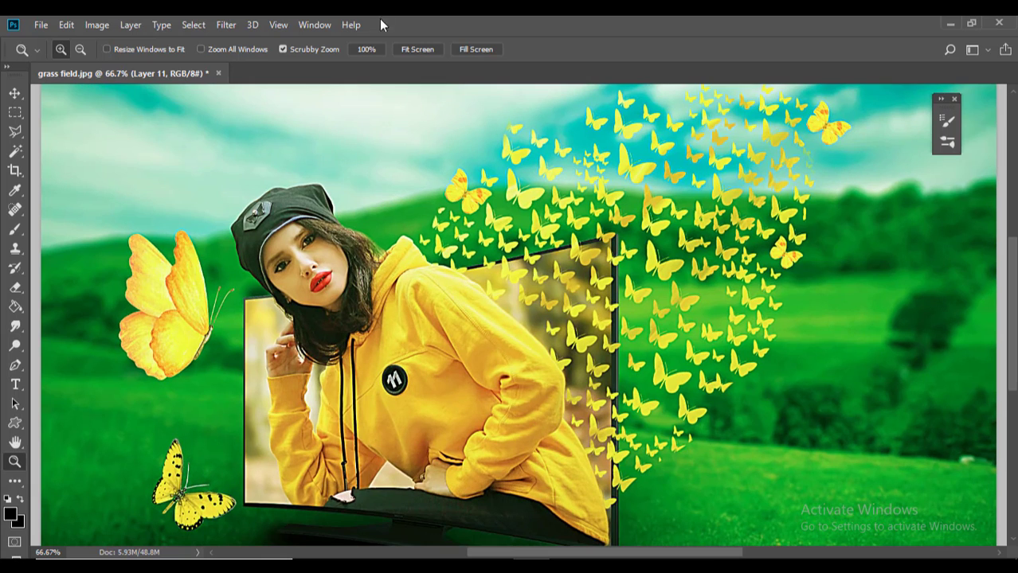
{"action": "left_click", "coordinate": [418, 49]}
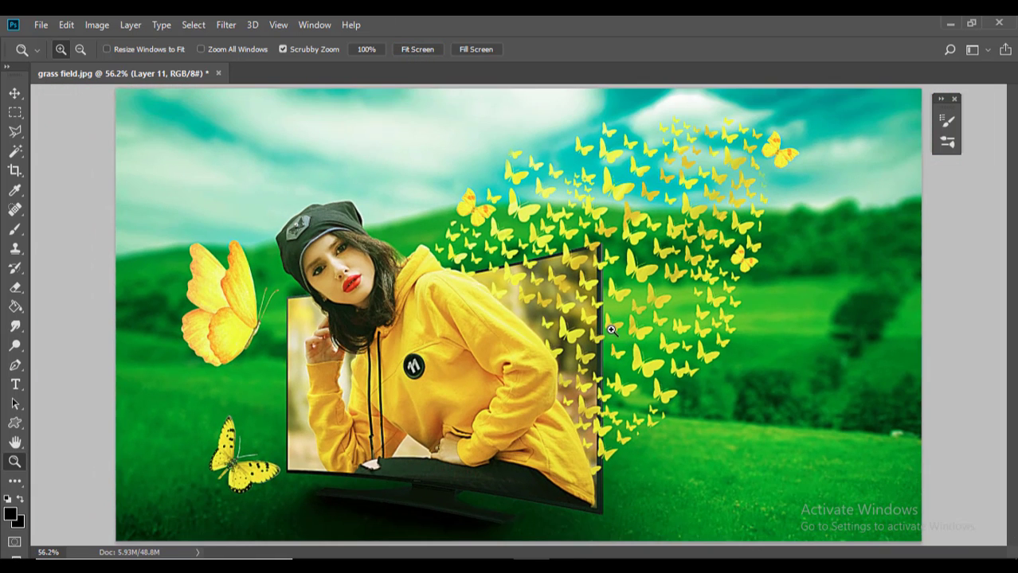
- Display the artwork at 50% zoom and change the color of the canvas surround to black
{"action": "key", "text": "ctrl+minus"}
{"action": "right_click", "coordinate": [104, 231]}
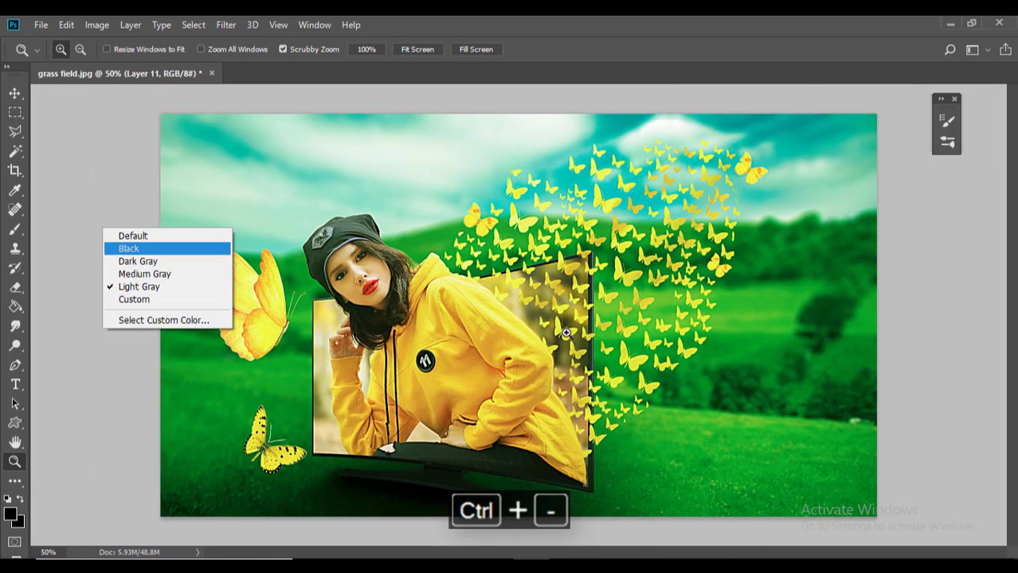
{"action": "key", "text": "Return"}
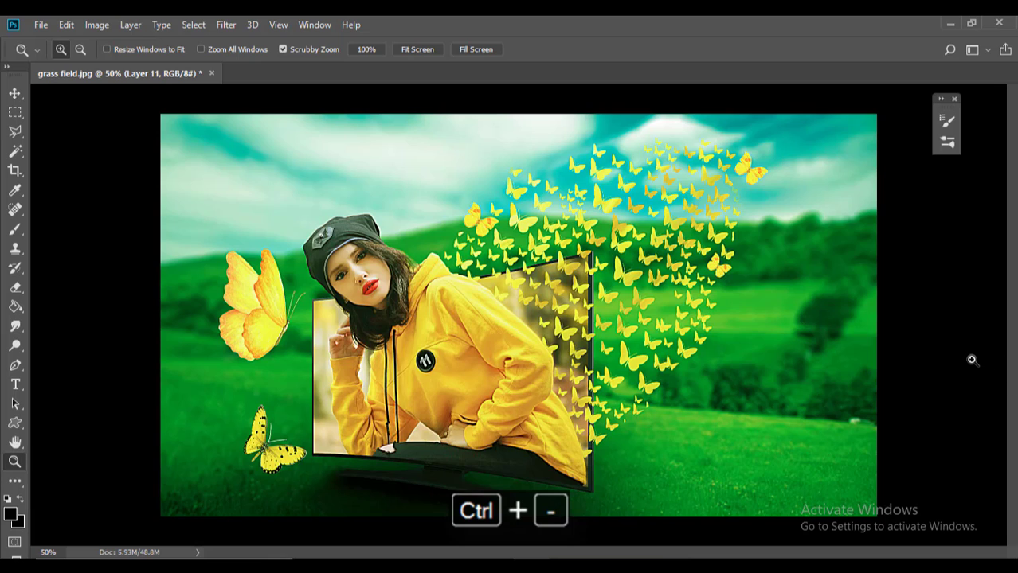